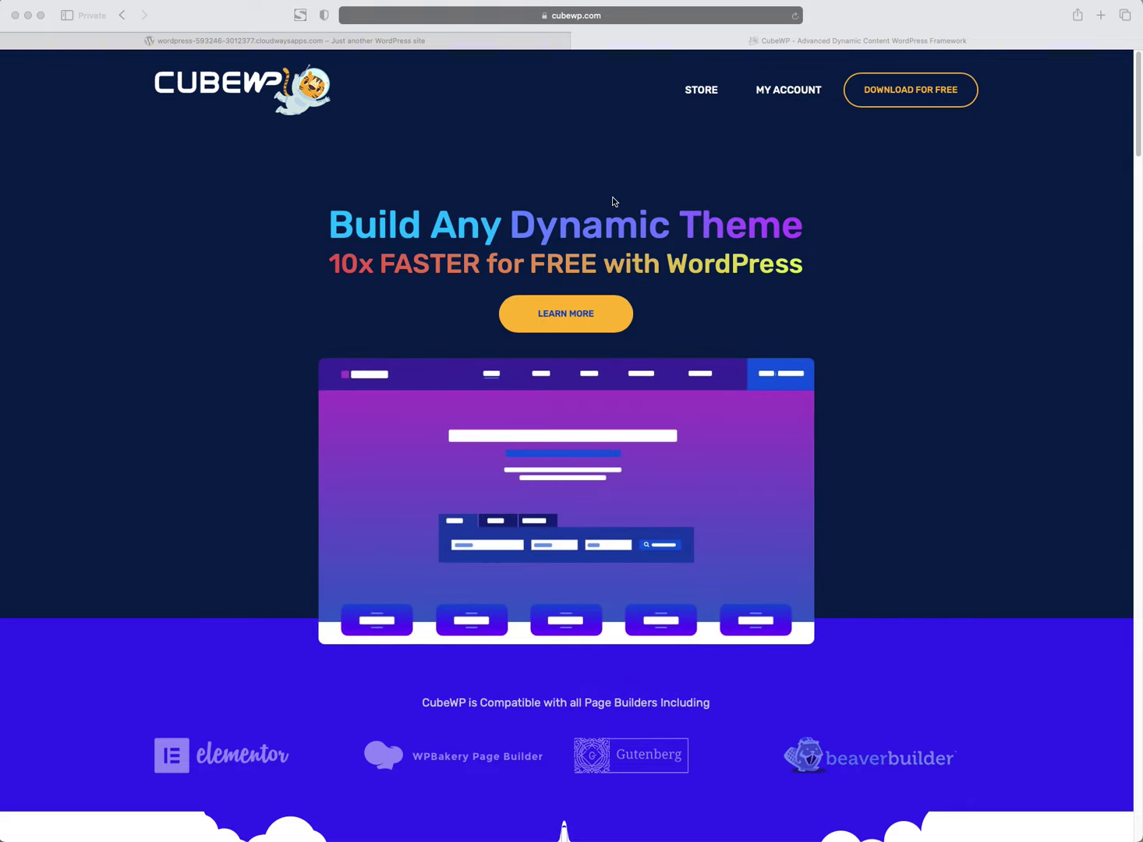
# Step: Review the CubeWP homepage's introduction and the list of compatible page builders
pyautogui.scroll(-1, 645, 206)
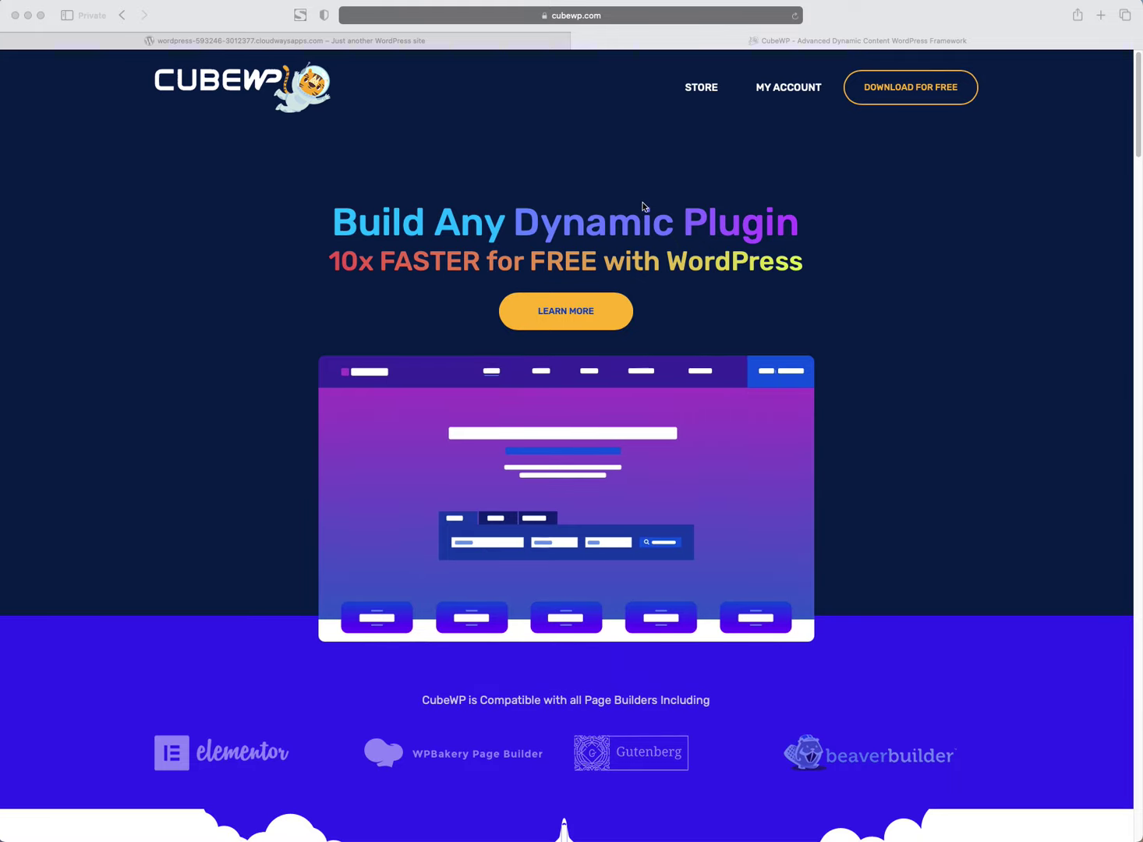
pyautogui.scroll(-3, 644, 205)
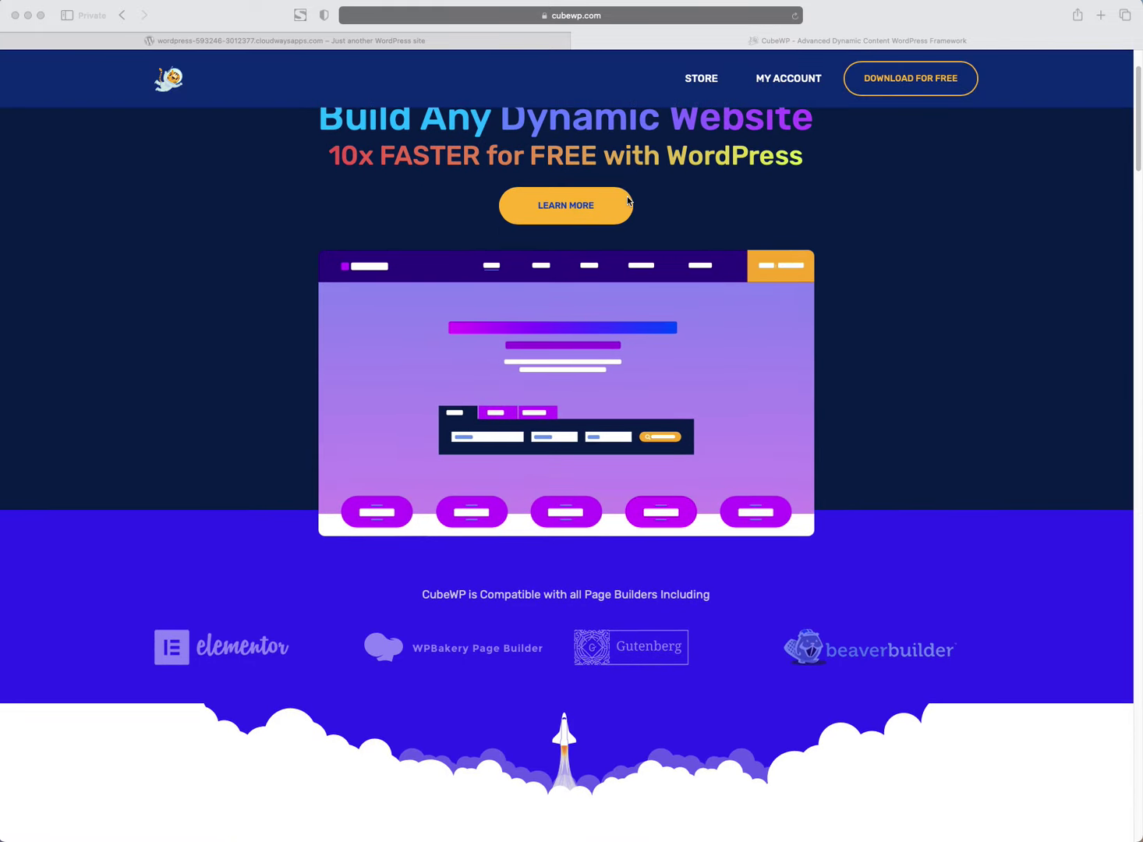
pyautogui.scroll(-4, 629, 200)
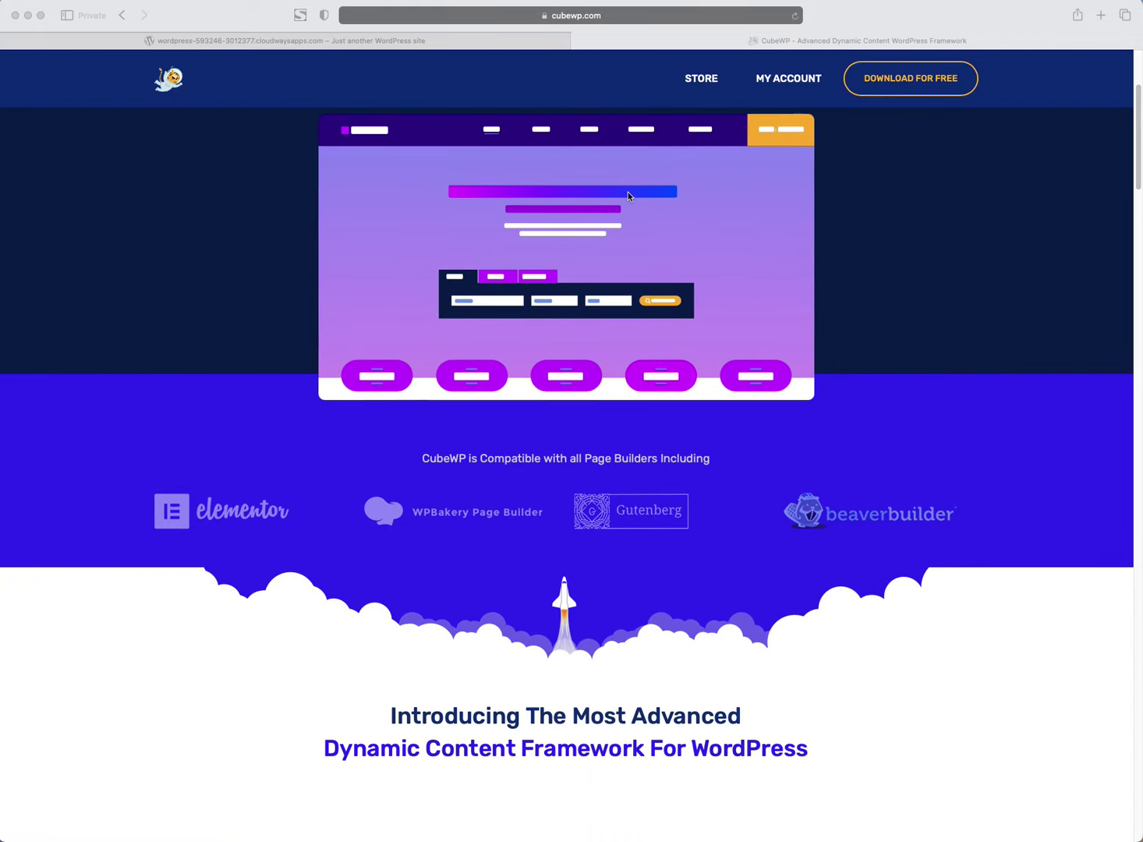
pyautogui.scroll(-1, 629, 196)
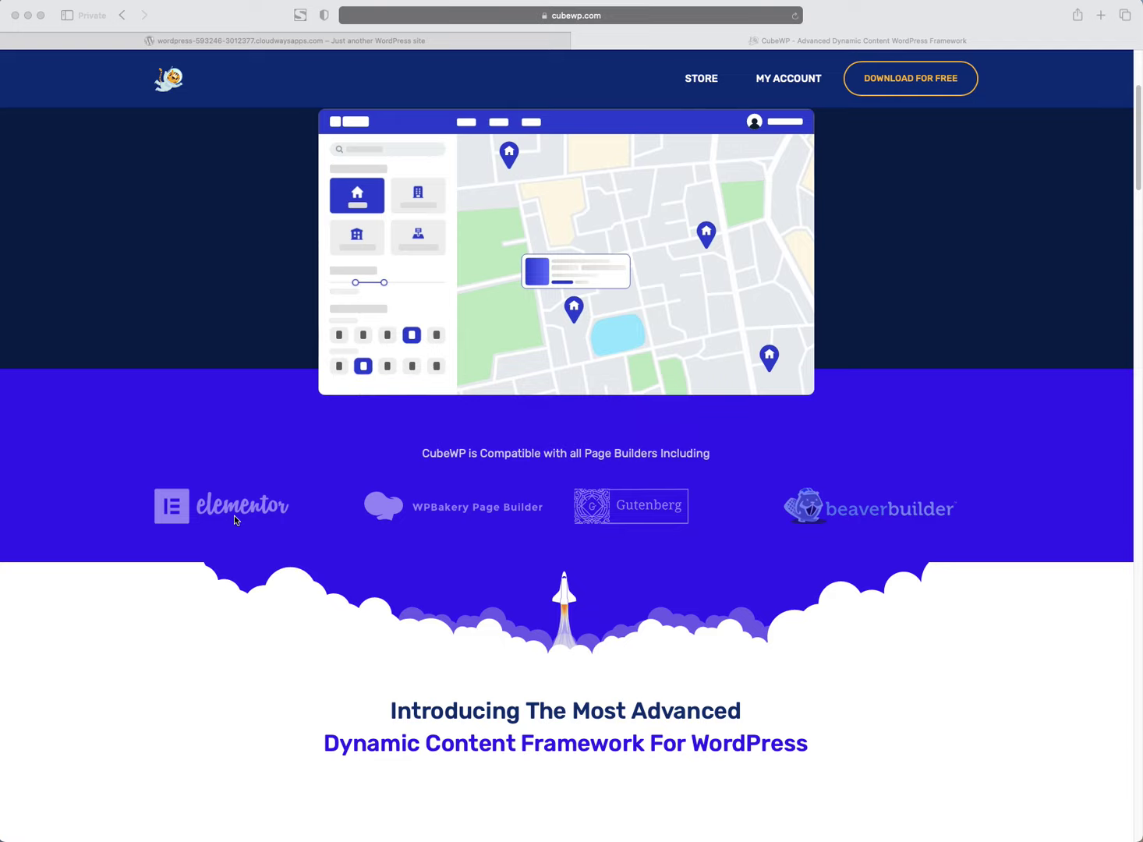
pyautogui.scroll(-3, 563, 630)
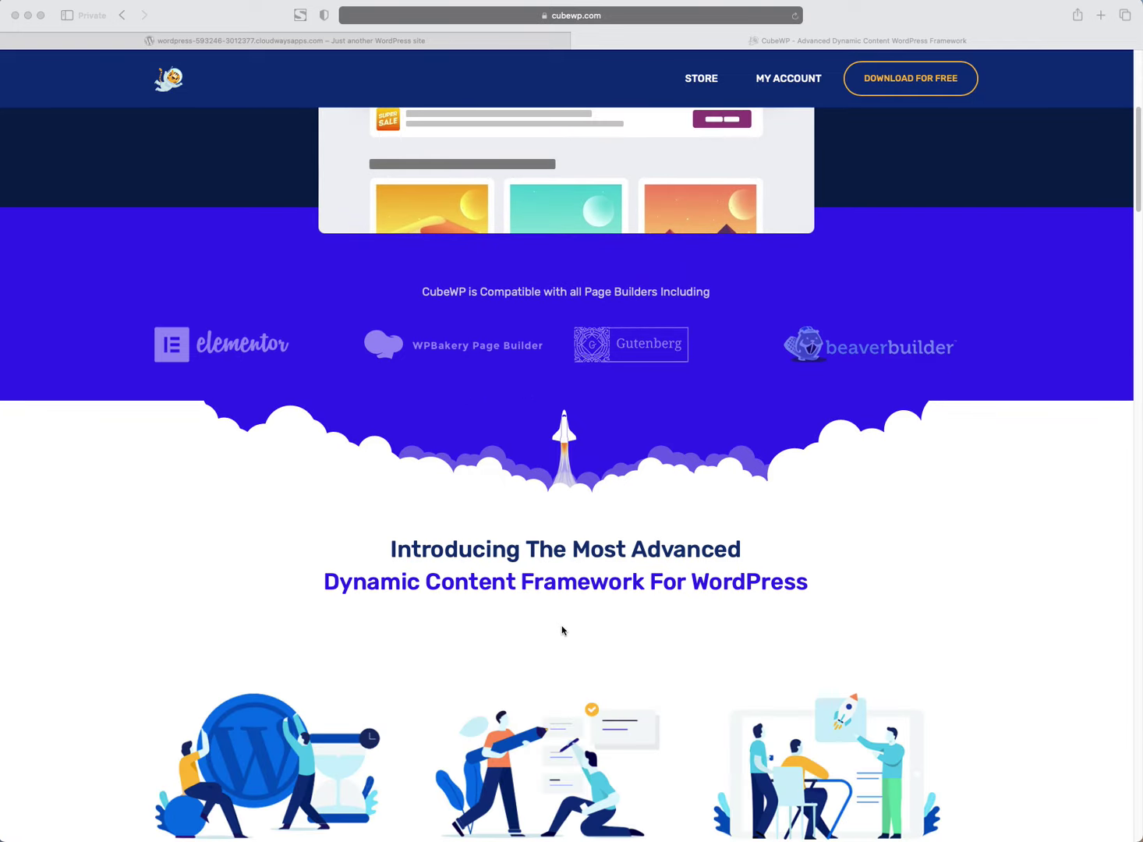
pyautogui.scroll(2, 558, 629)
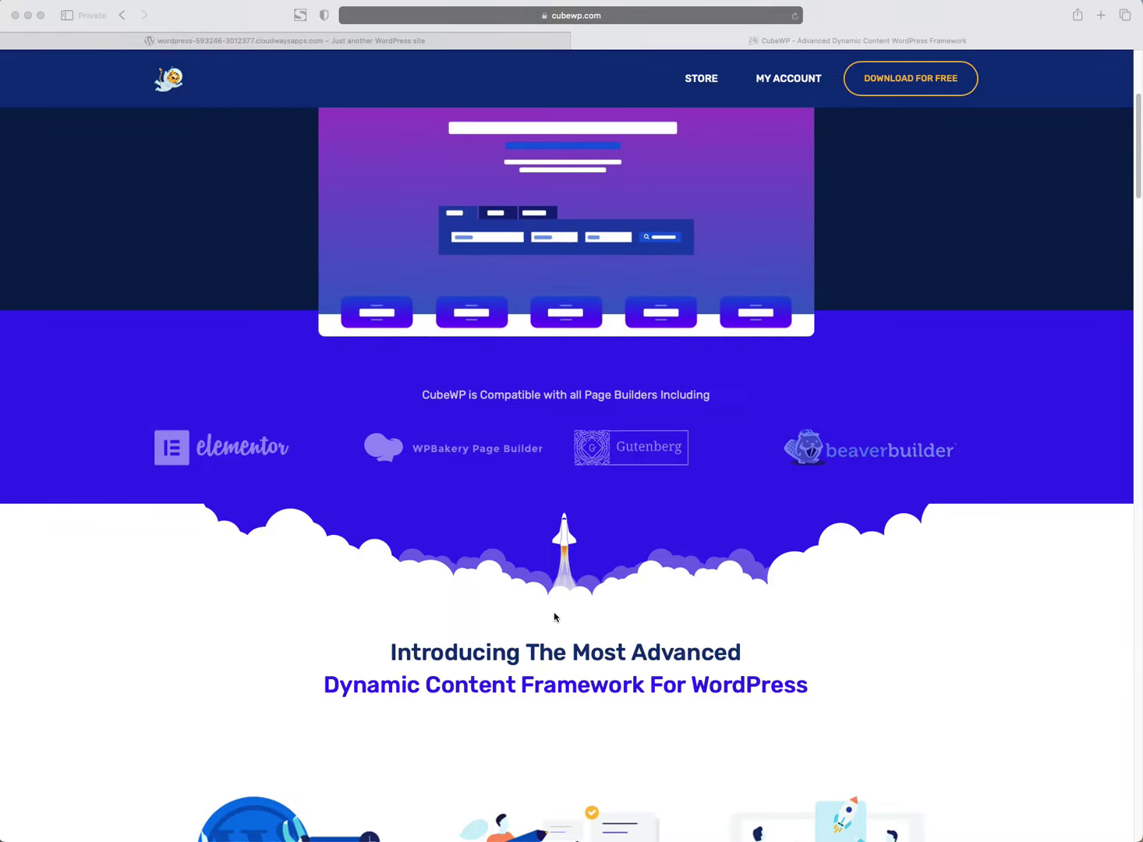
pyautogui.scroll(-1, 527, 541)
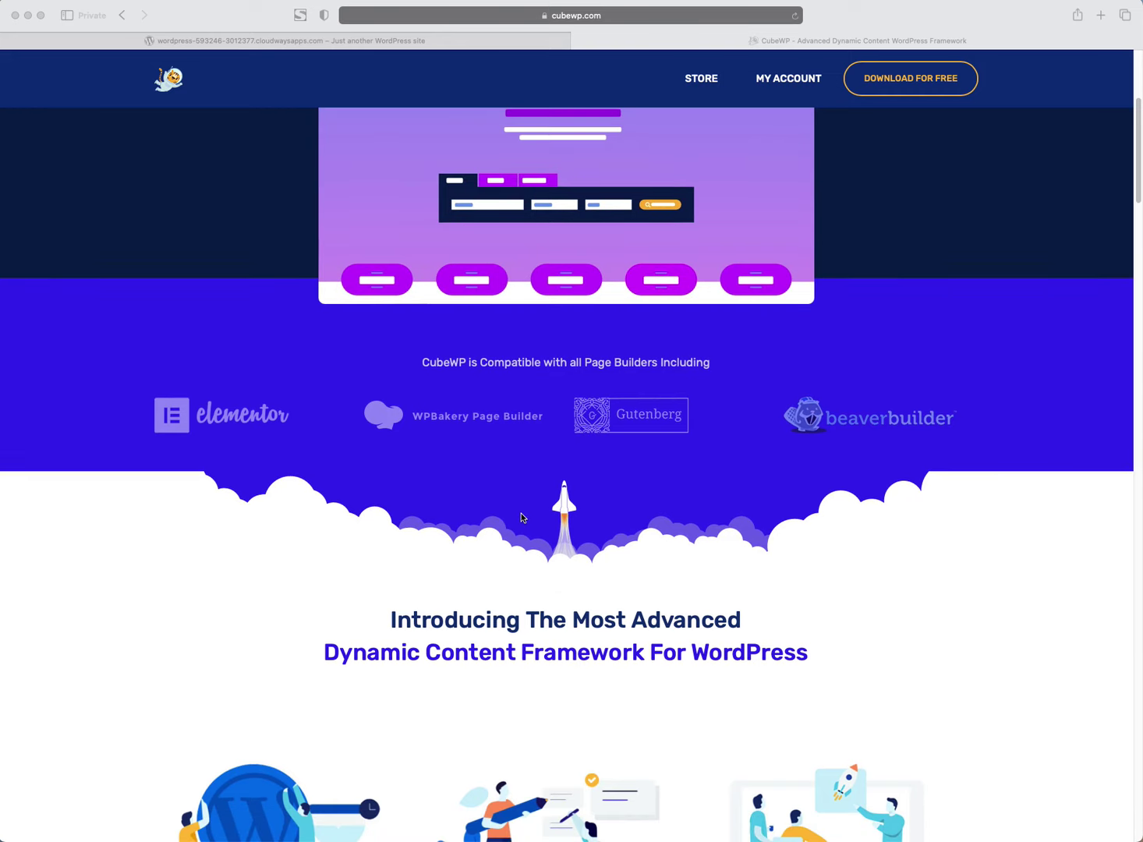
pyautogui.scroll(-4, 521, 518)
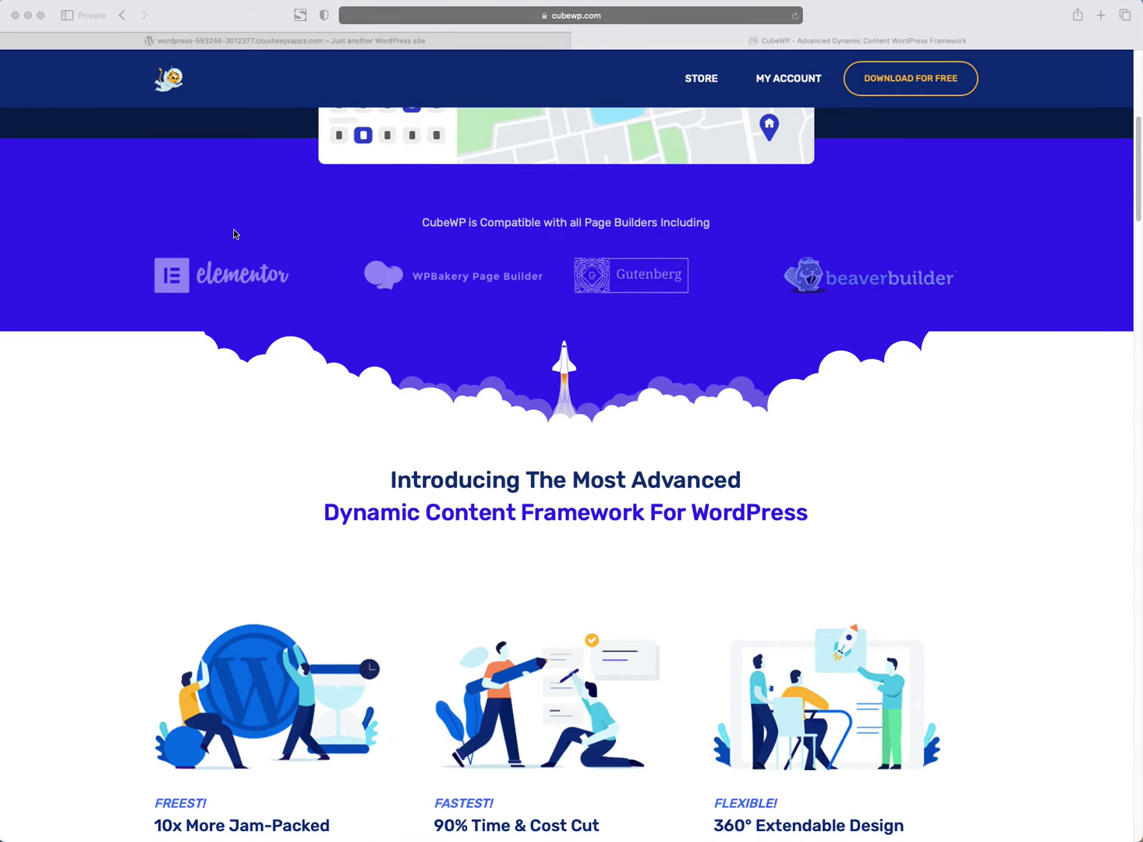
# Step: Read the framework's advantages and the sections for freelancers, agencies, and theme and plugin developers
pyautogui.scroll(-9, 234, 234)
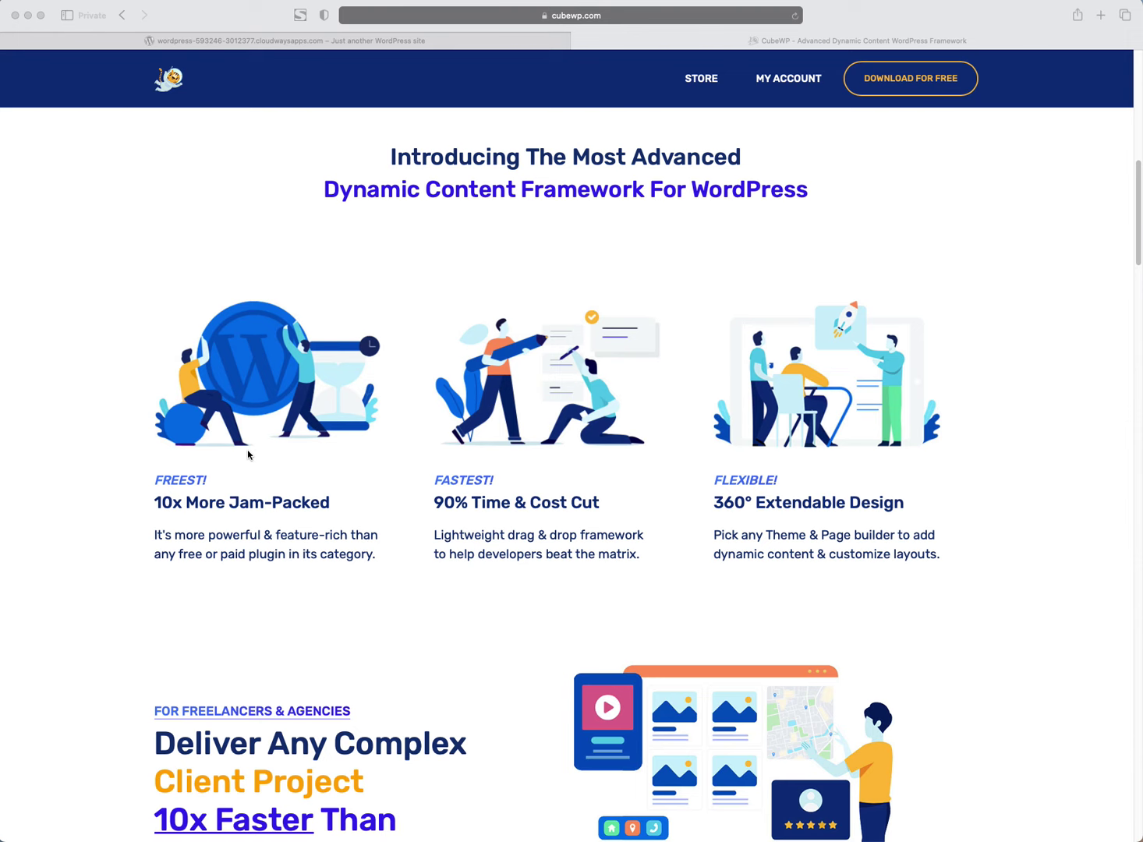
pyautogui.scroll(-1, 248, 455)
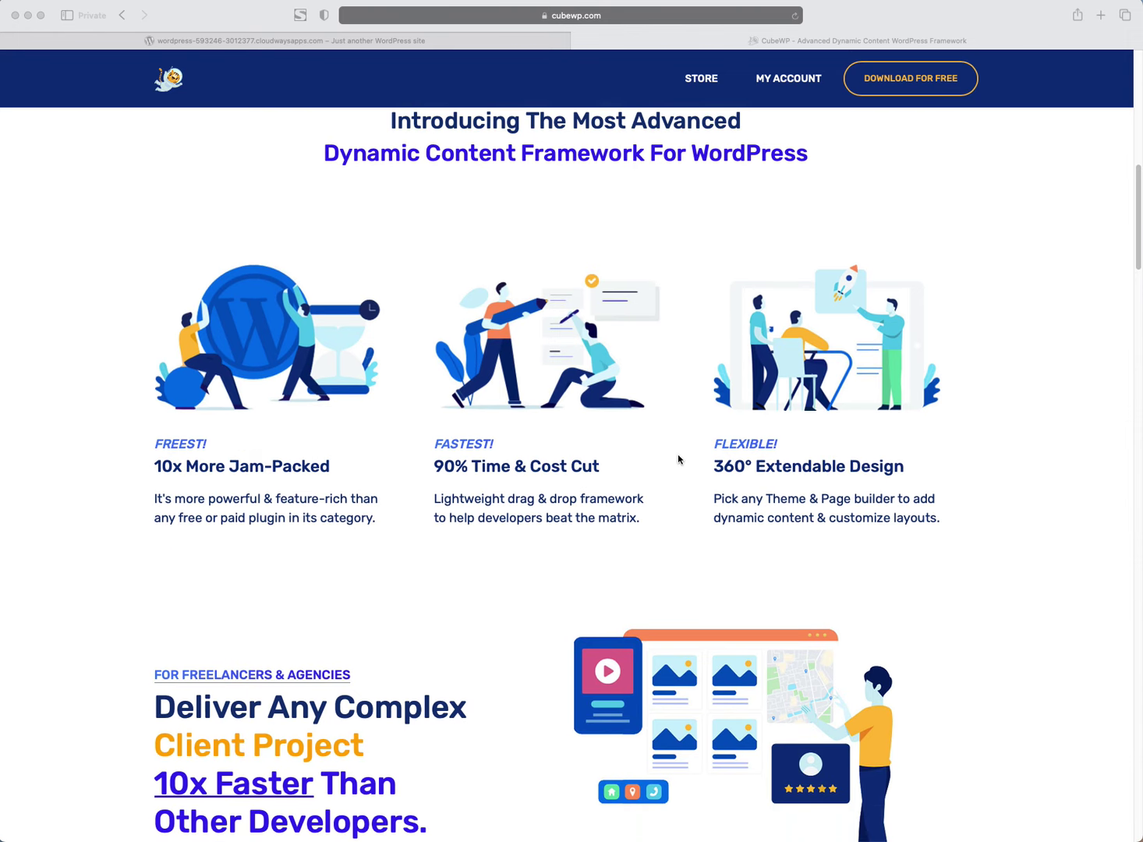
pyautogui.scroll(-1, 625, 398)
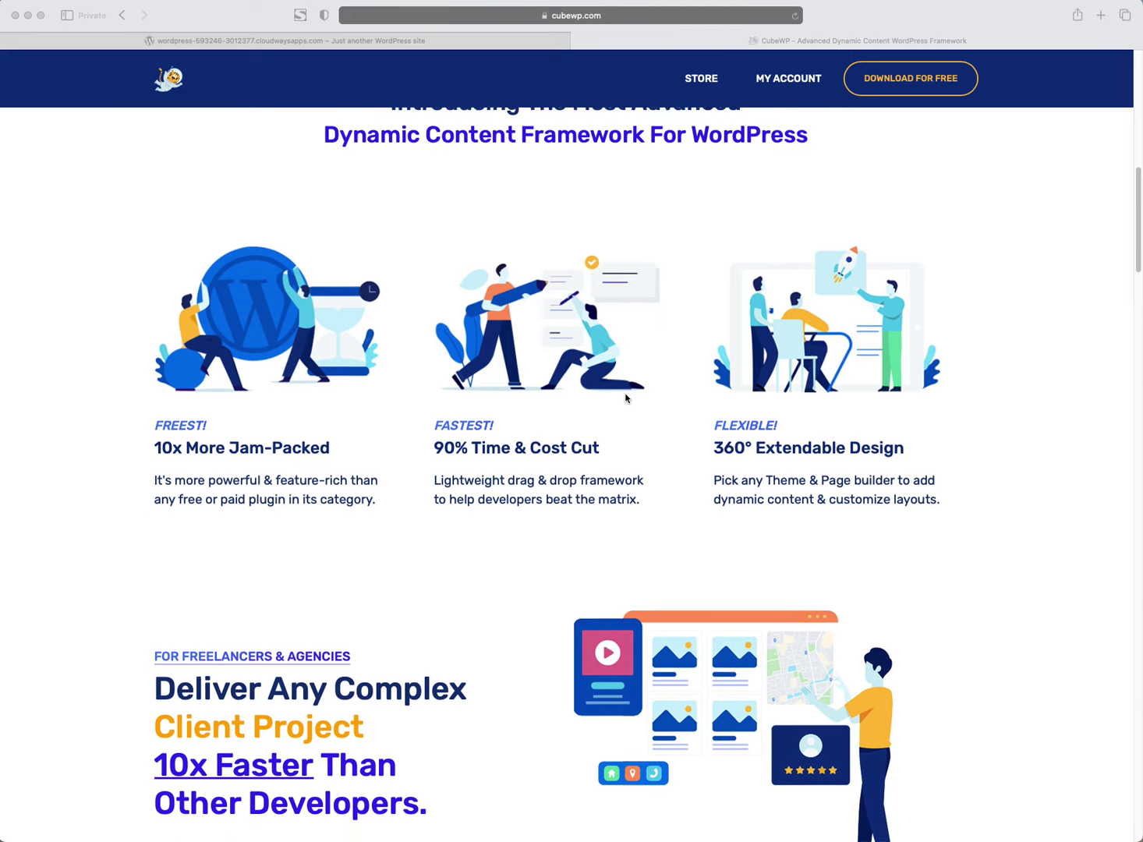
pyautogui.scroll(-5, 624, 399)
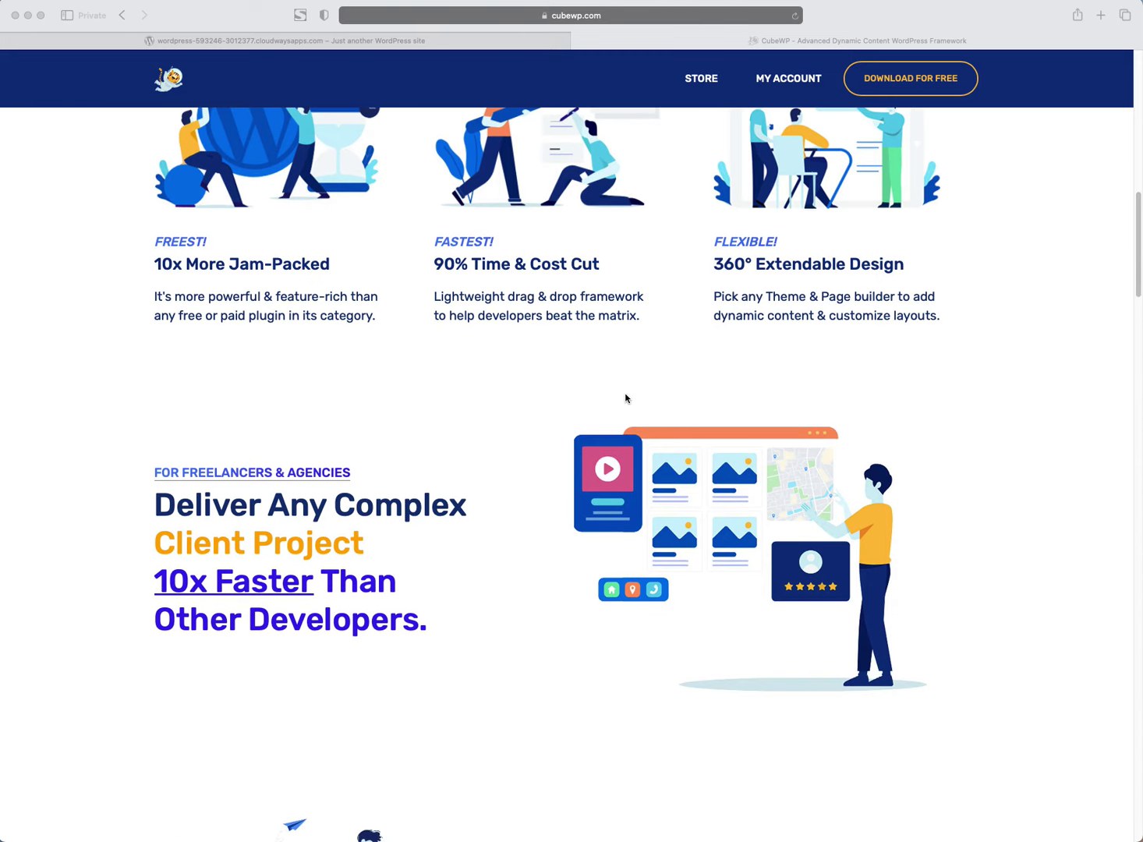
pyautogui.scroll(-9, 625, 398)
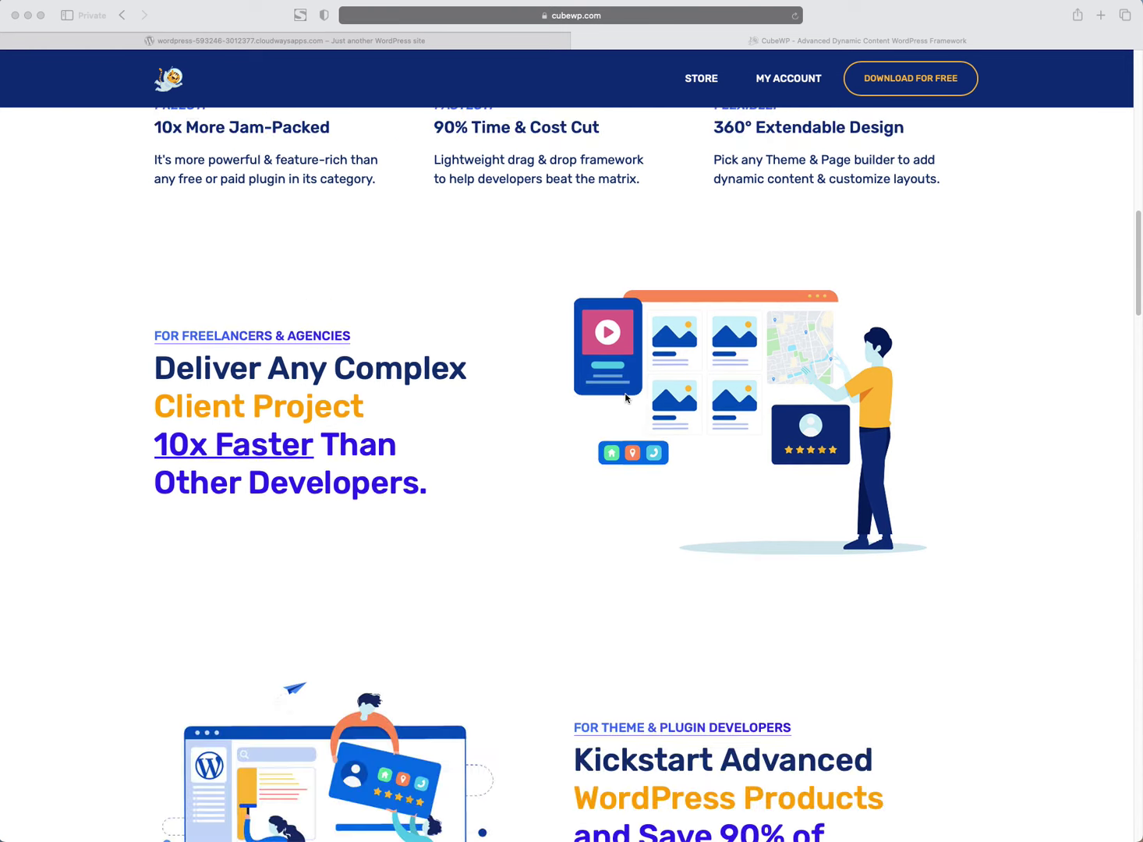
pyautogui.scroll(-8, 625, 398)
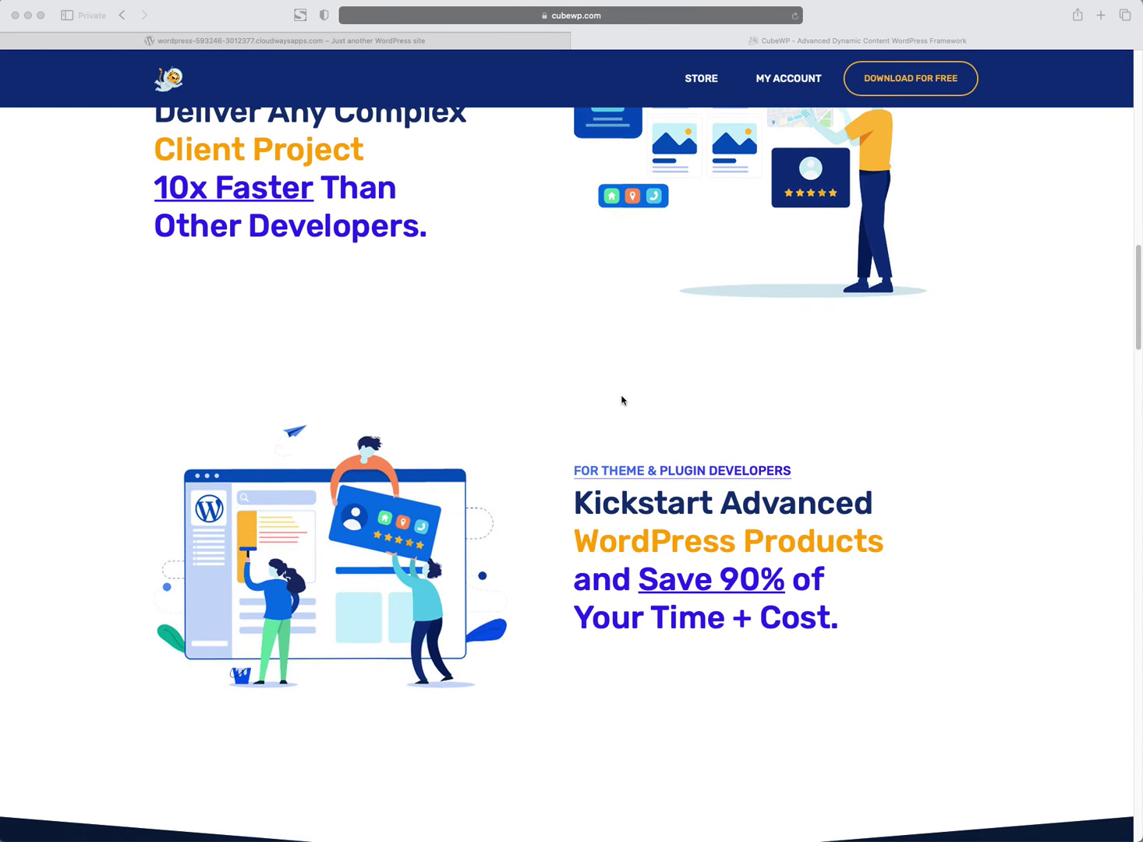
# Step: Examine the framework's feature cards, from Custom Post Types and Search Form Builder to Relationship Fields and One-Click Export & Import
pyautogui.scroll(-15, 611, 380)
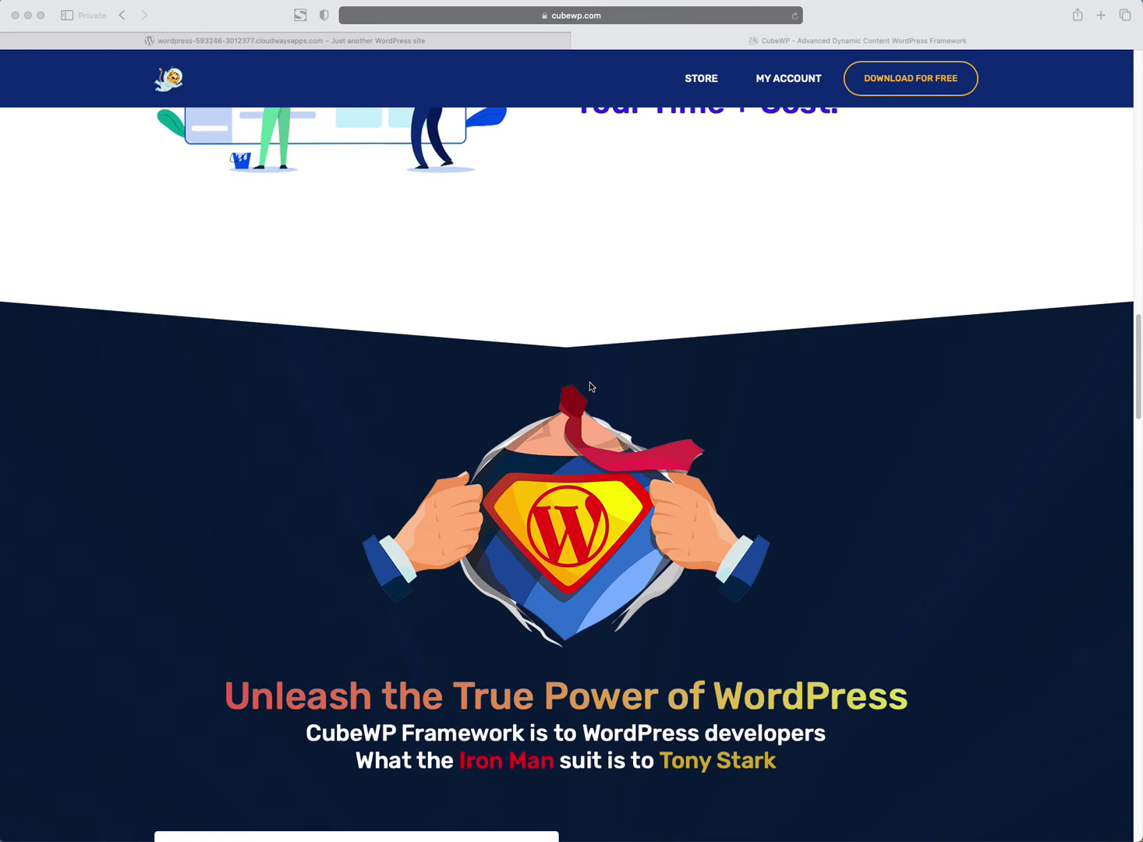
pyautogui.scroll(-6, 589, 379)
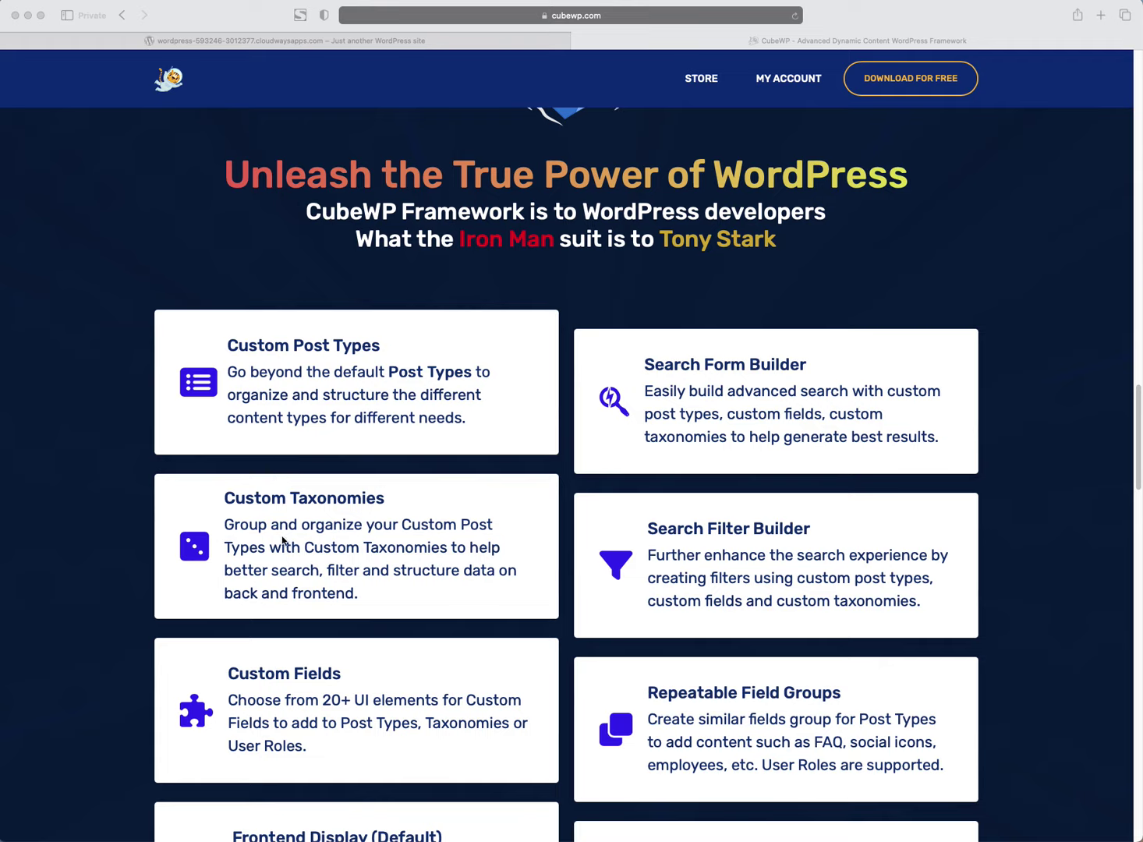
pyautogui.scroll(-3, 258, 678)
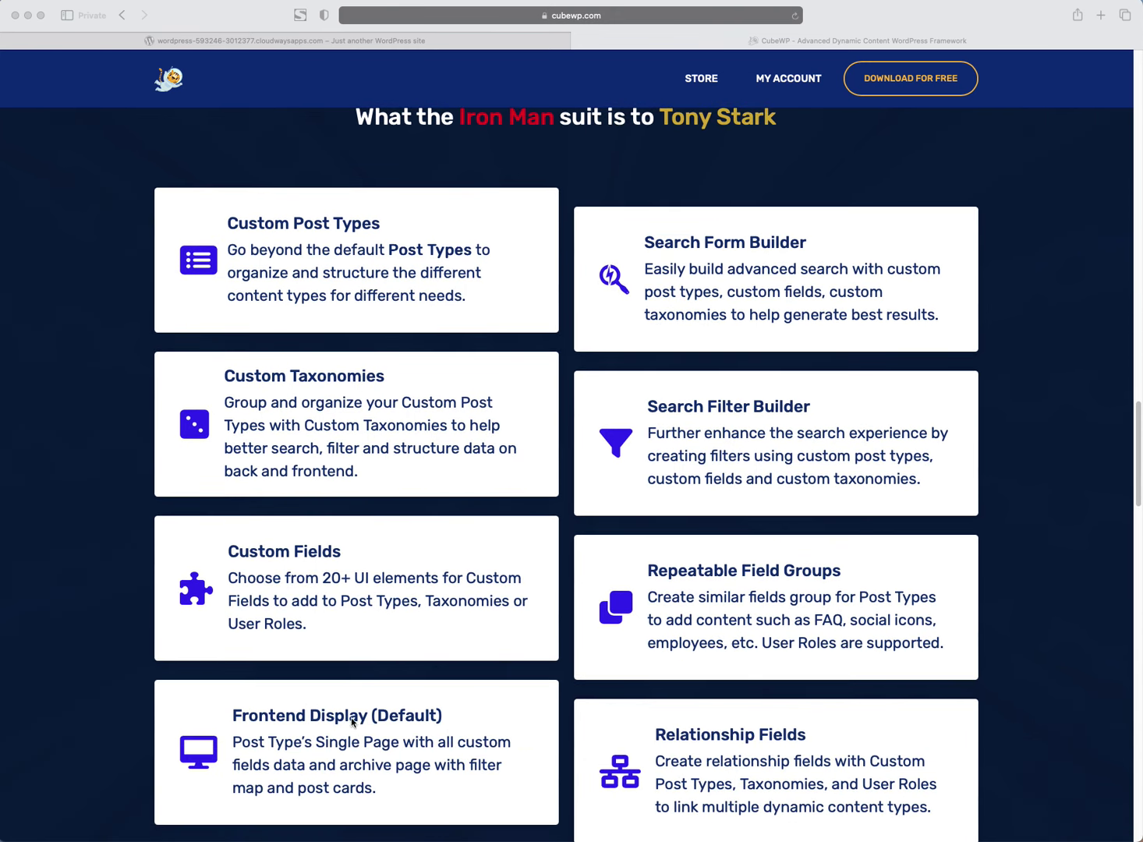
pyautogui.scroll(-5, 357, 658)
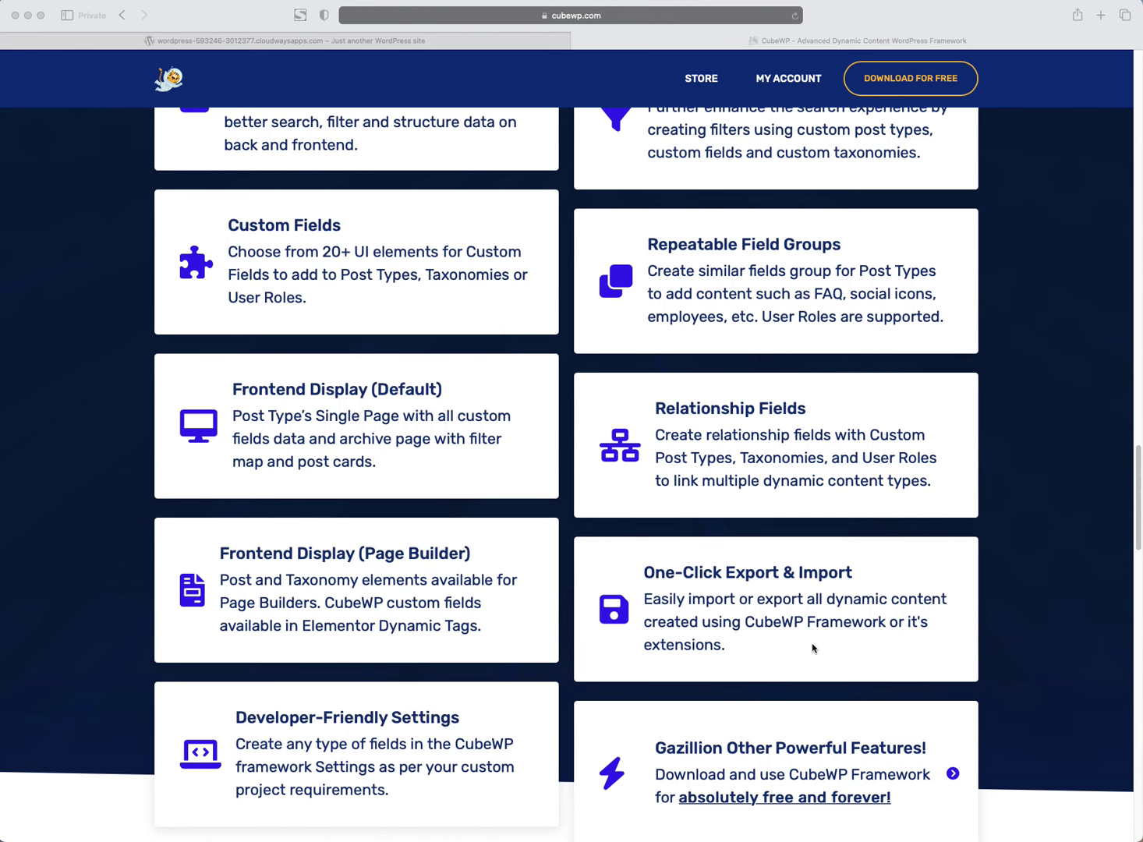
pyautogui.scroll(2, 814, 650)
pyautogui.scroll(1, 803, 623)
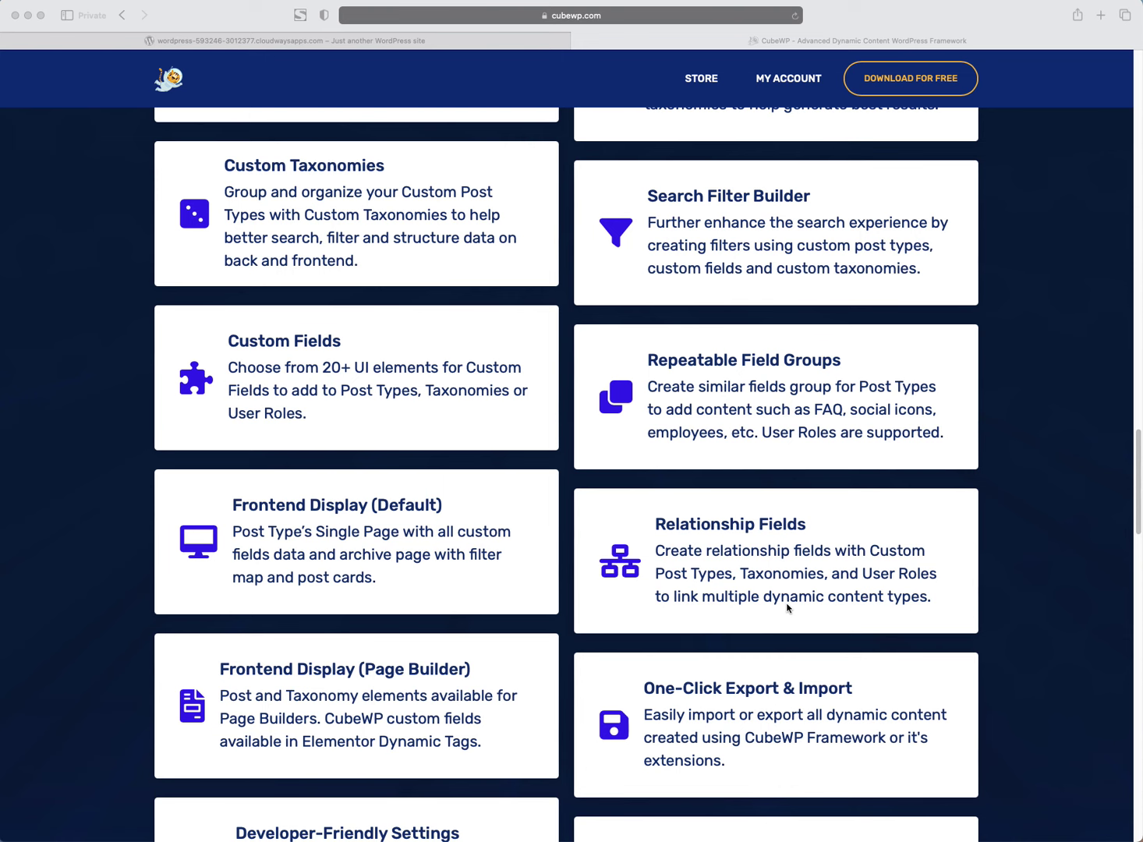
pyautogui.scroll(3, 788, 607)
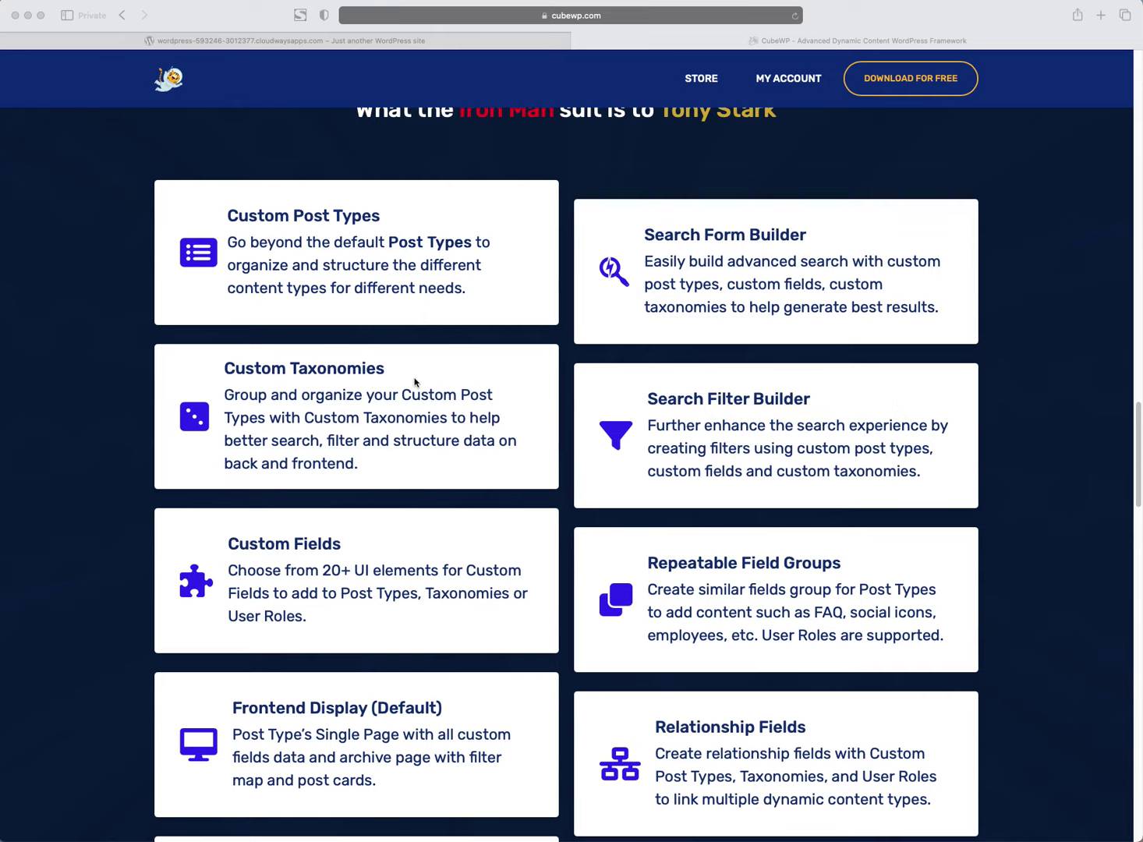
pyautogui.click(691, 403)
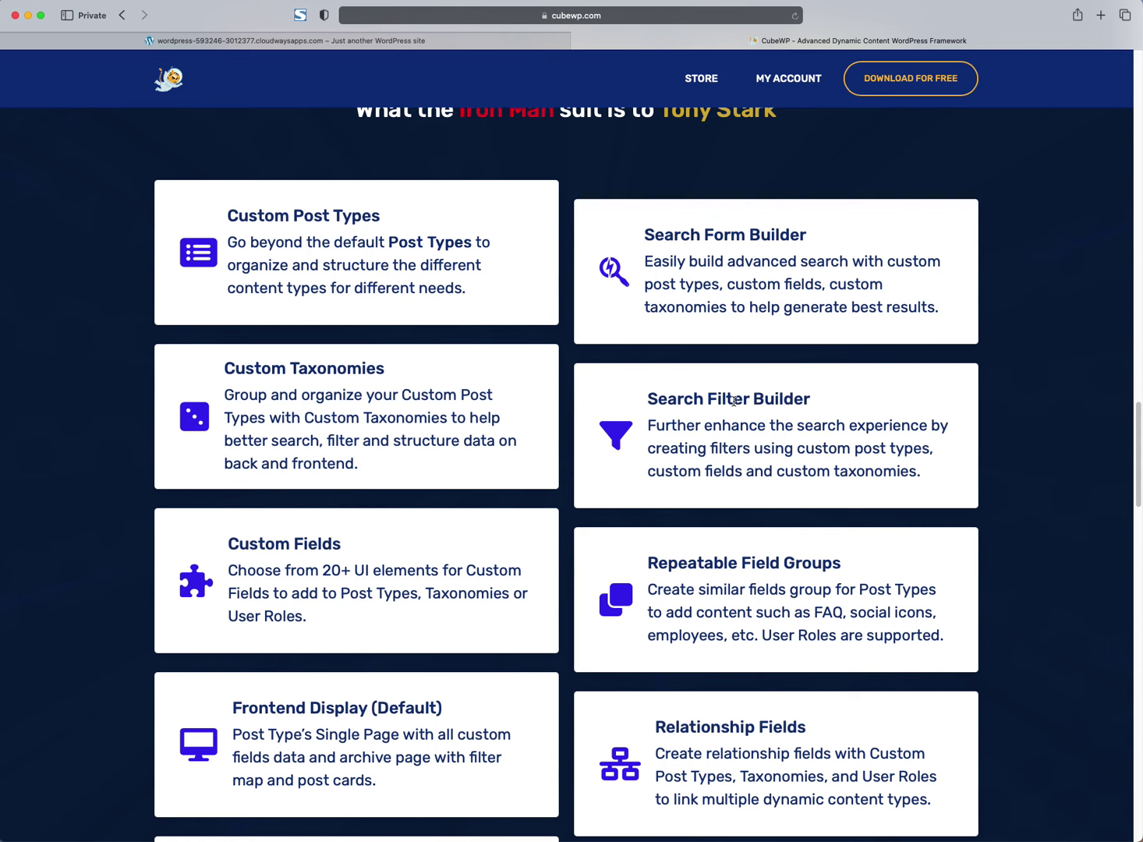
# Step: Look over the remaining feature cards and the product strengths, such as WooCommerce Support and Theme Independent
pyautogui.scroll(-10, 733, 401)
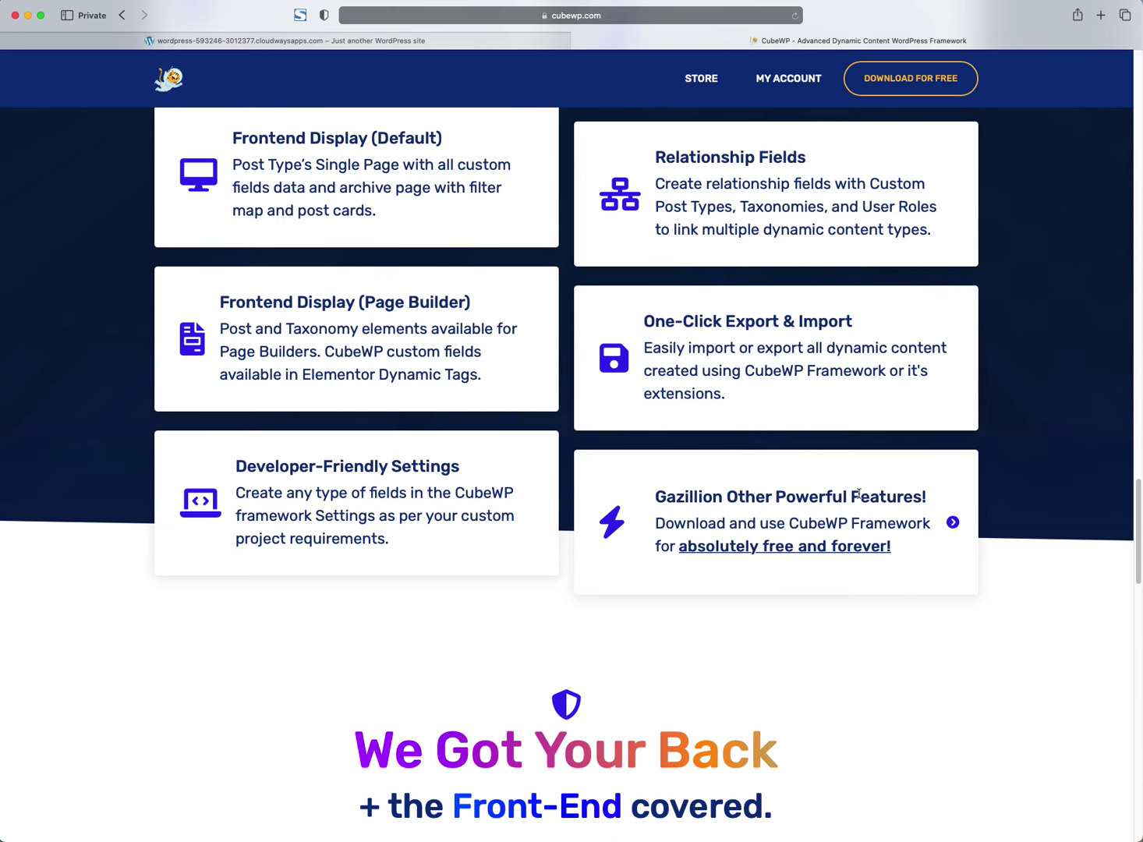
pyautogui.scroll(-13, 857, 492)
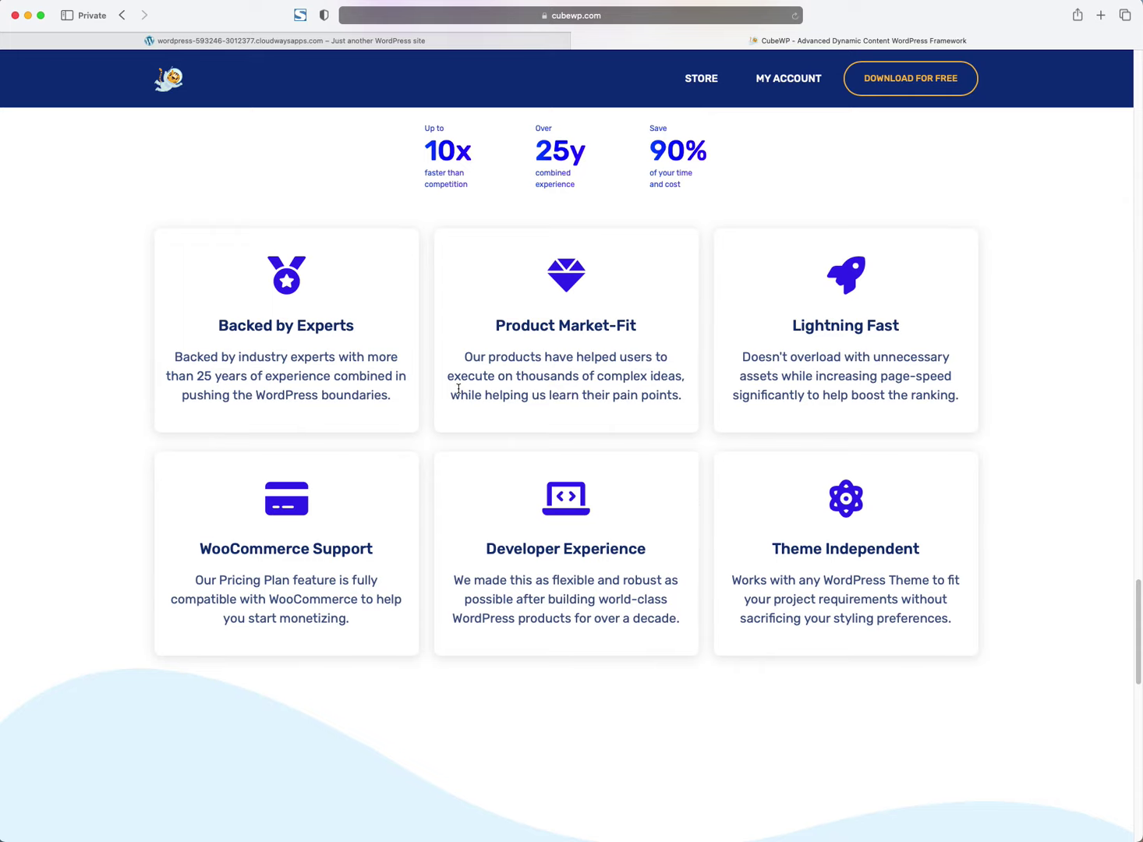
pyautogui.scroll(-3, 439, 391)
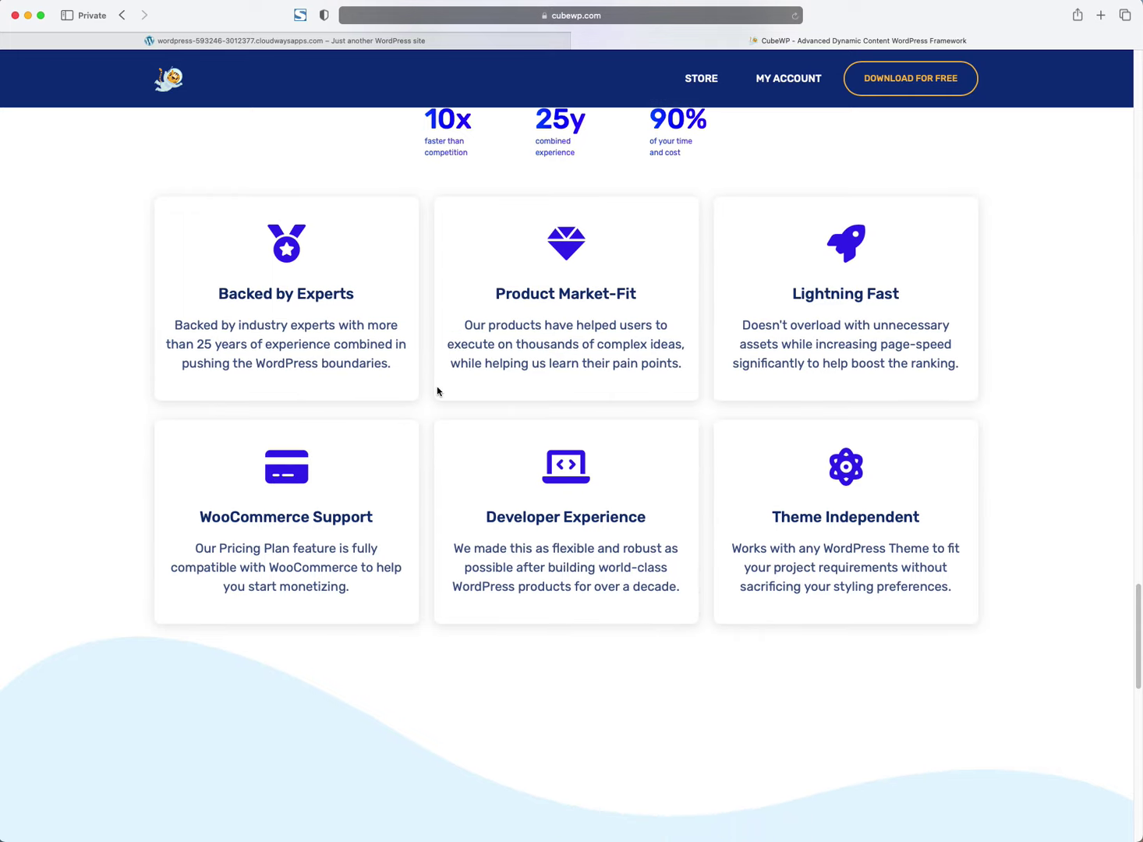
# Step: Read the FAQ answer to "Is there a FREE version of CubeWP?" and view the pre-launch offer at the page's end
pyautogui.scroll(-8, 433, 377)
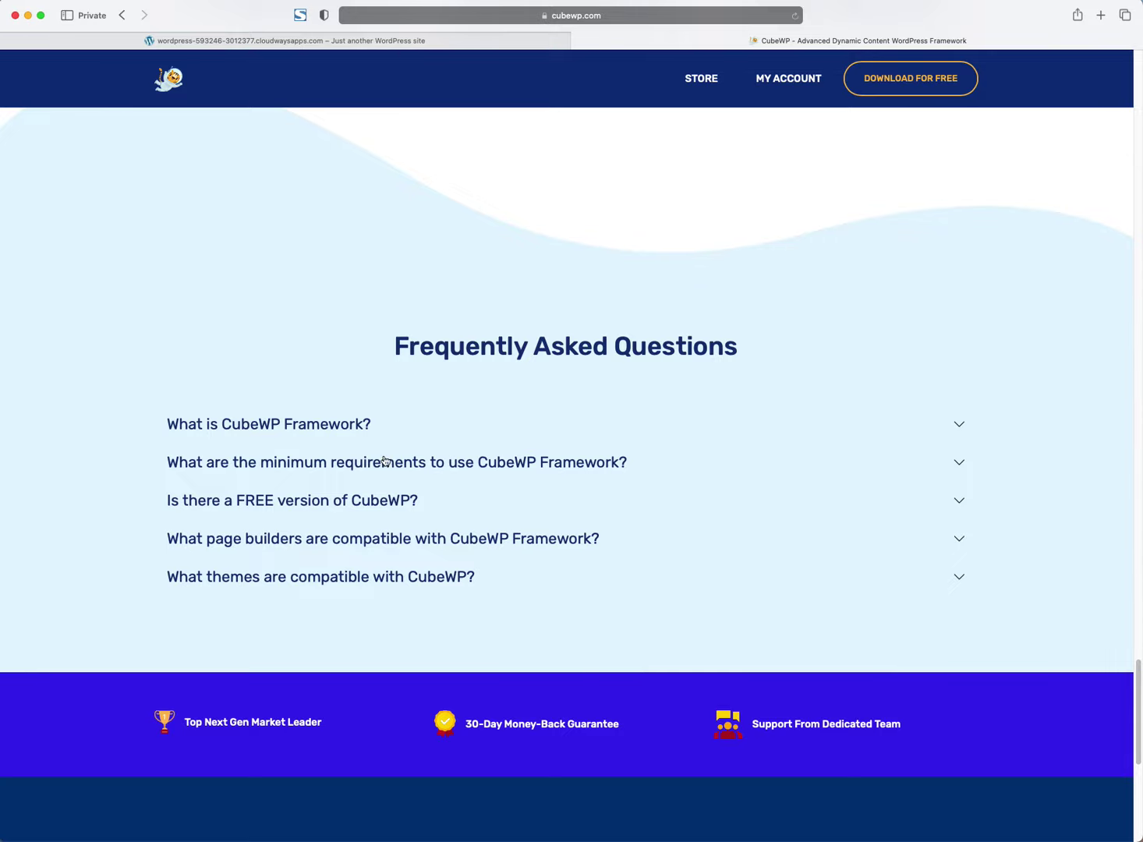
pyautogui.click(349, 505)
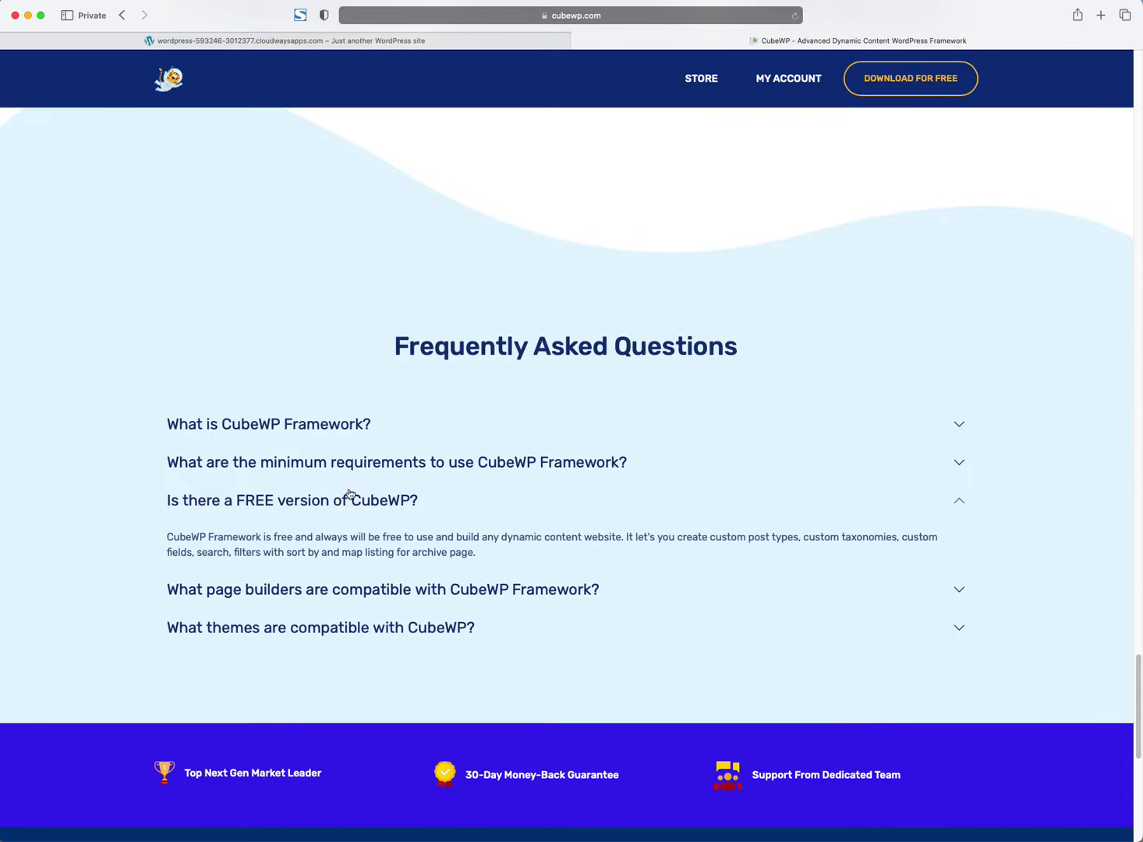
pyautogui.scroll(-1, 349, 488)
pyautogui.scroll(-3, 349, 485)
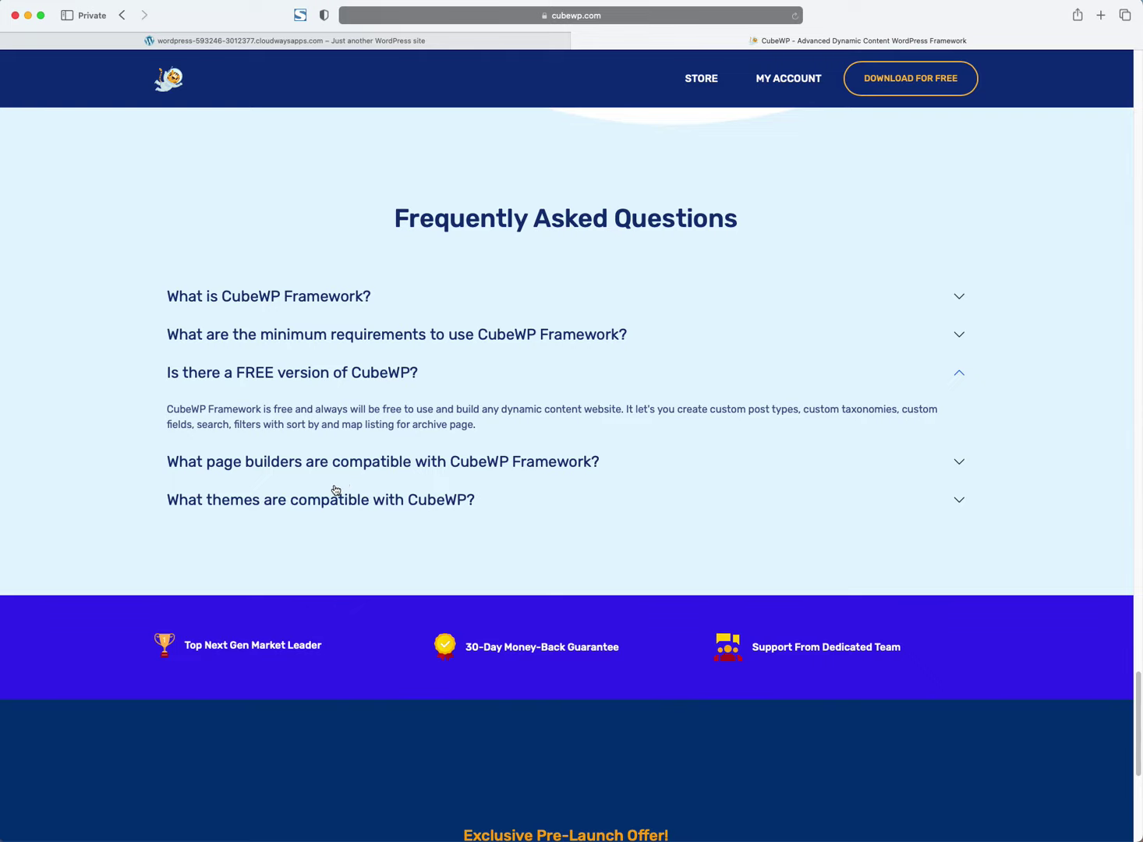
pyautogui.scroll(-10, 336, 487)
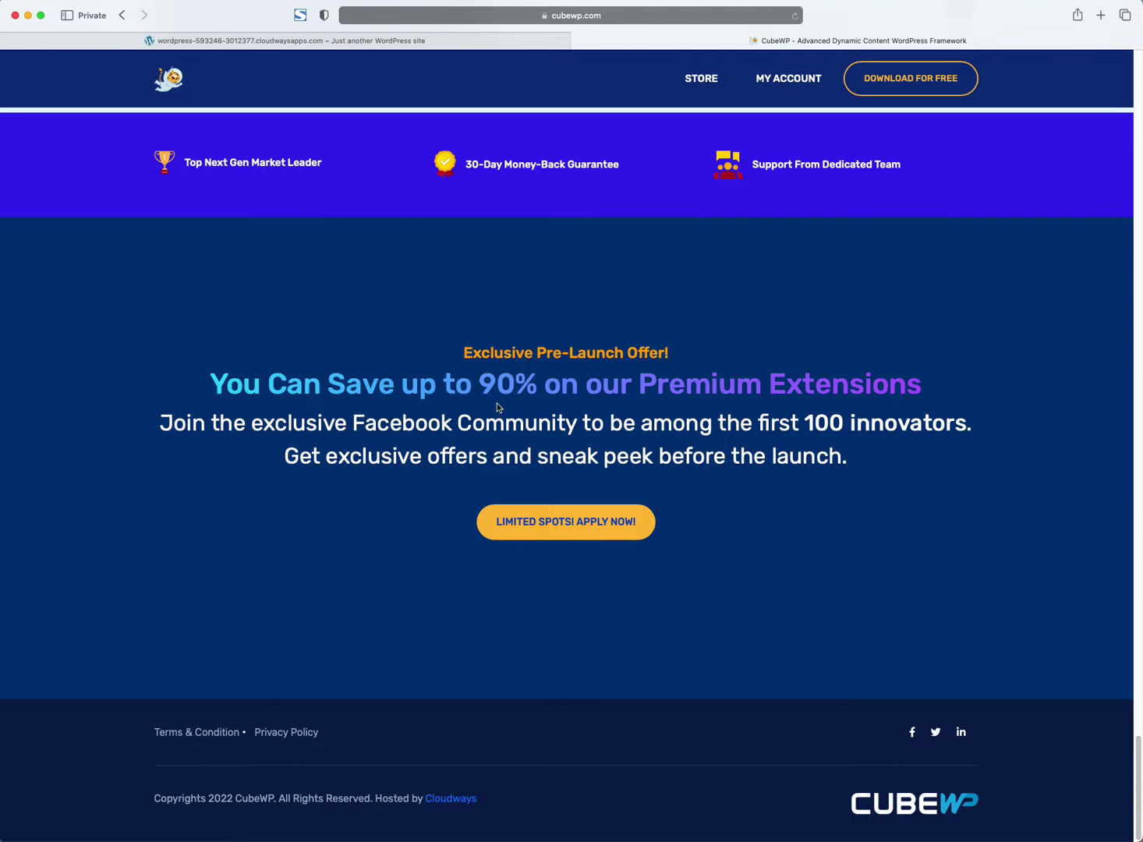
# Step: Return toward the start of the homepage and open the CubeWP Store page
pyautogui.scroll(20, 755, 300)
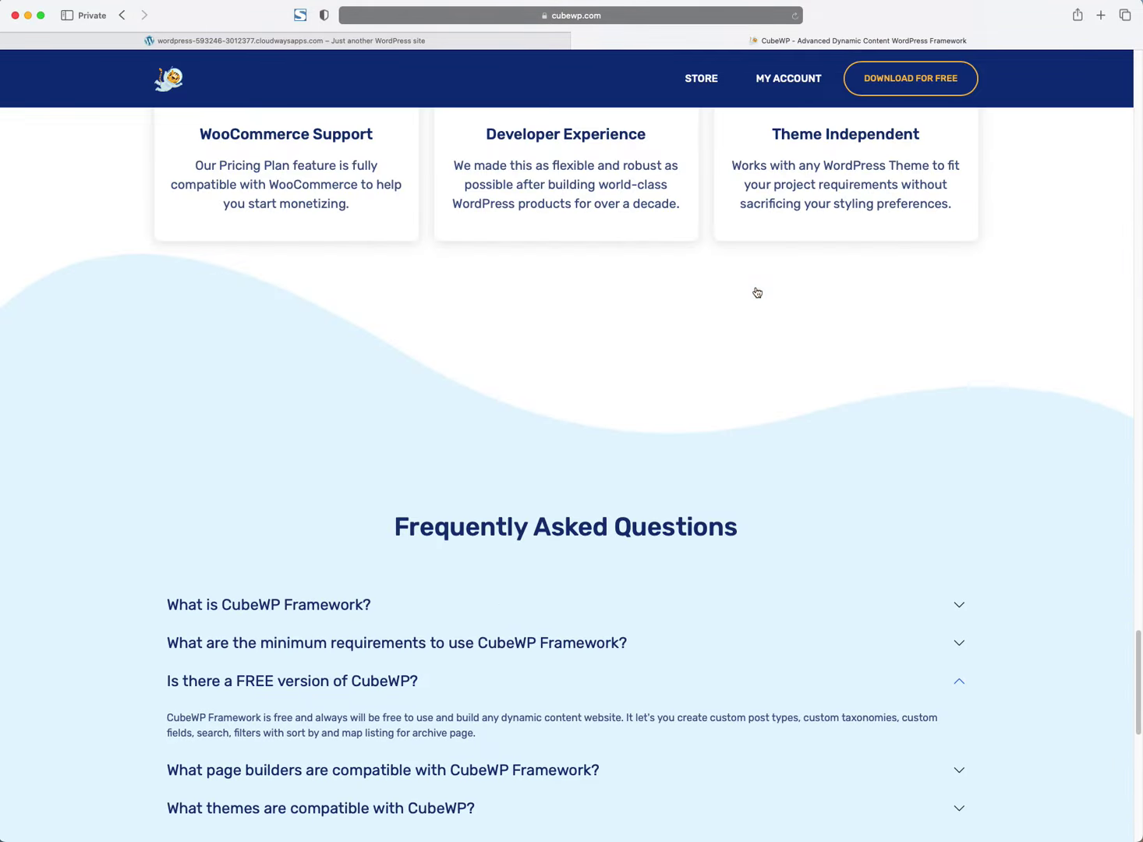
pyautogui.scroll(20, 757, 292)
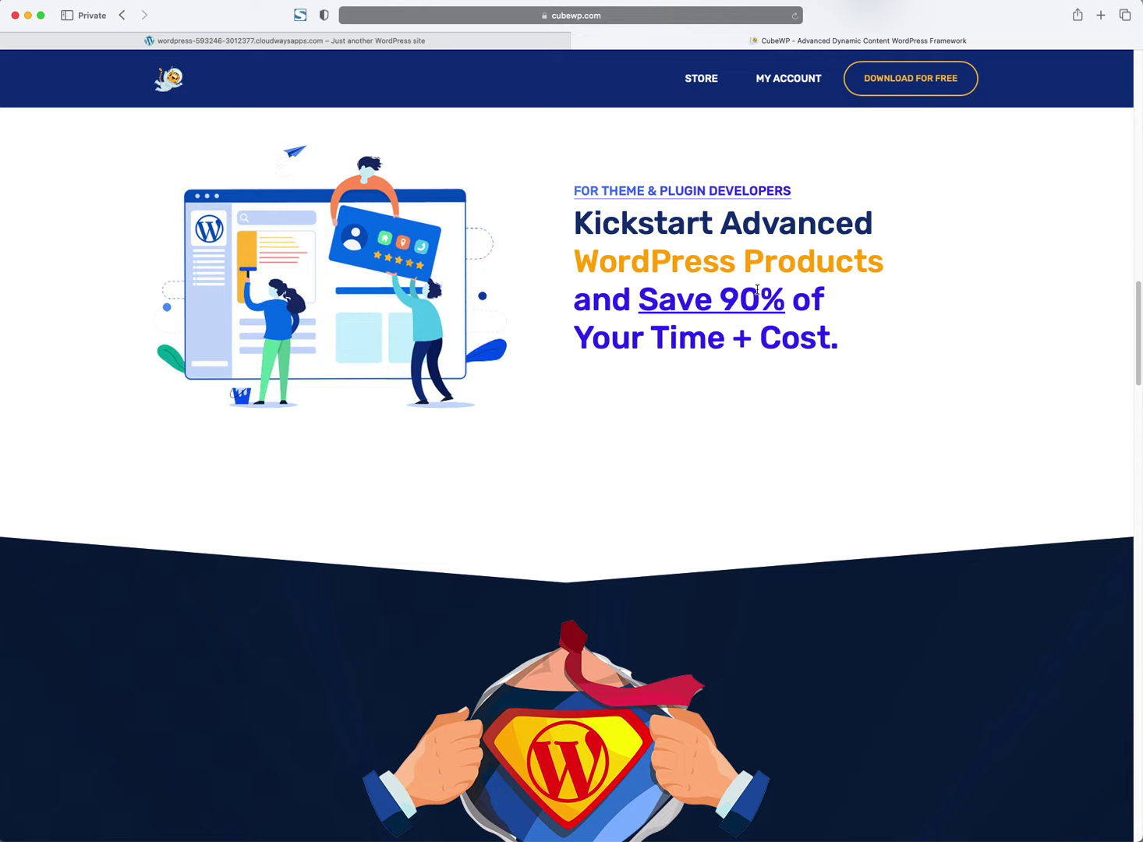
pyautogui.scroll(2, 757, 291)
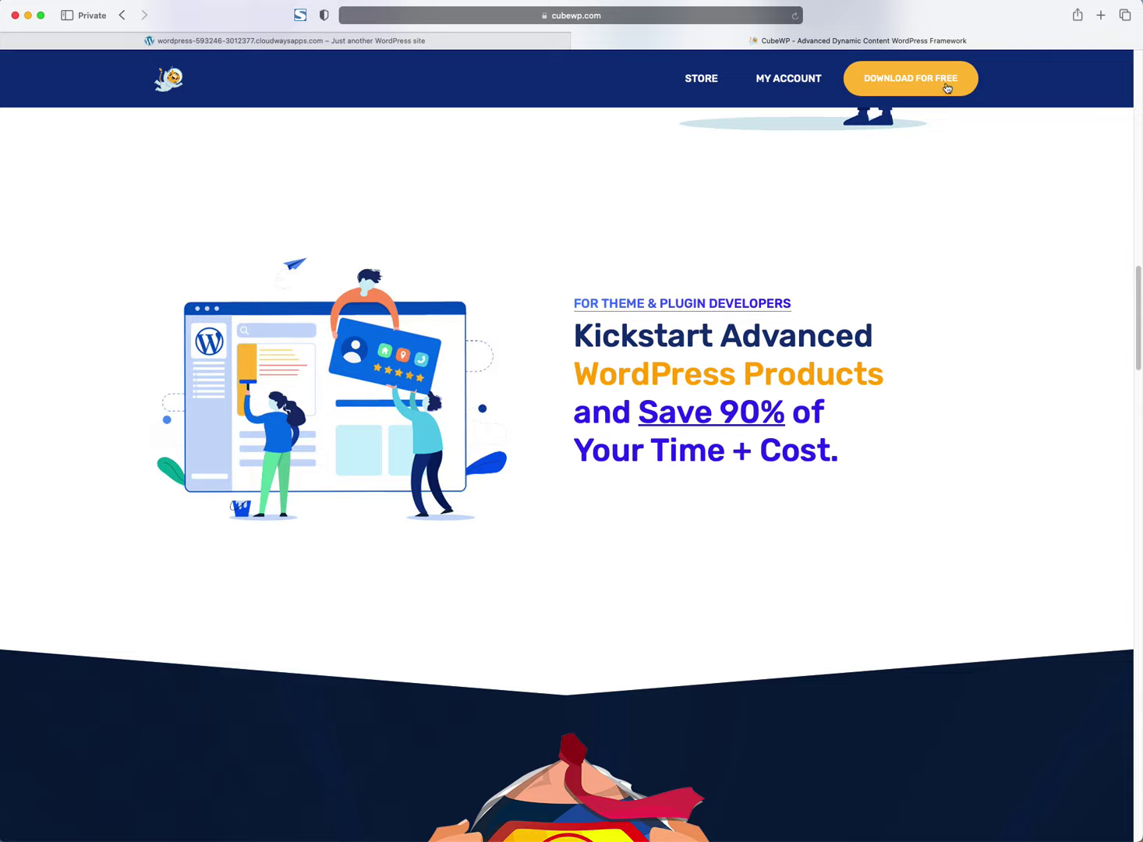
pyautogui.click(693, 81)
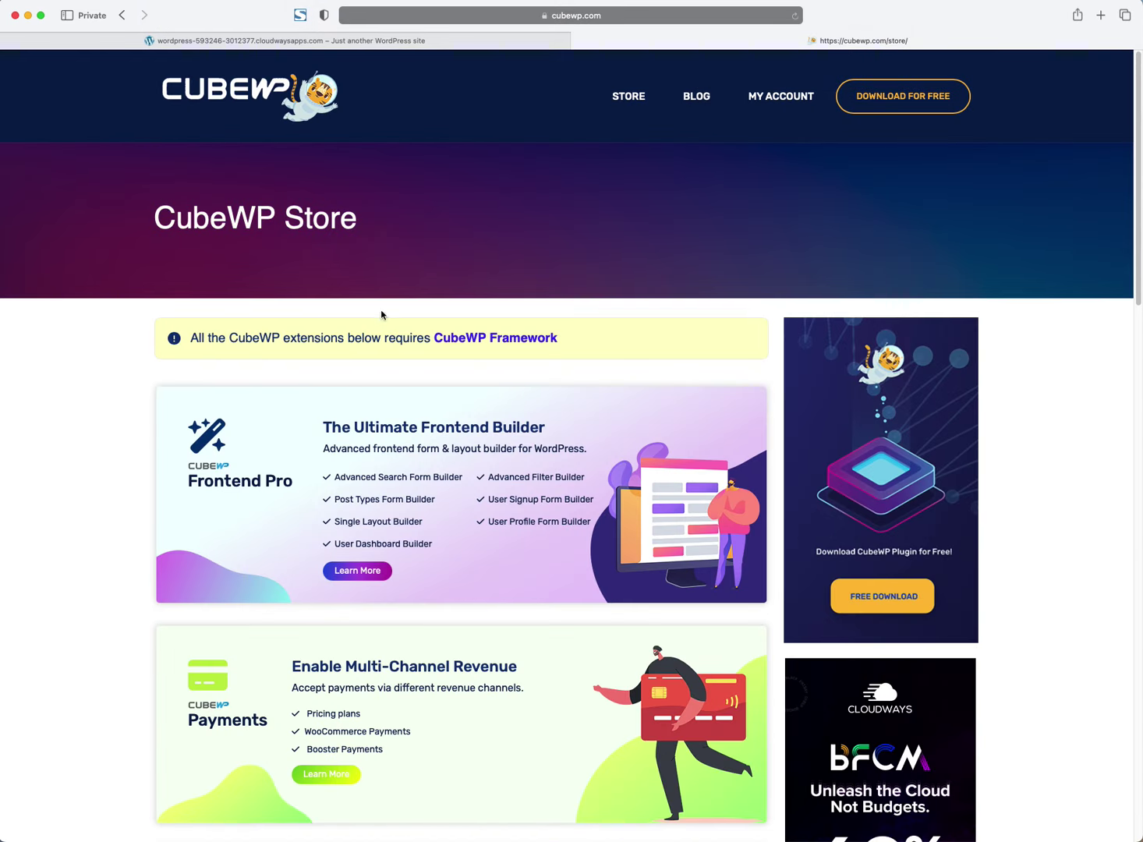
# Step: Examine the Frontend Pro, Payments and Inbox extensions listed in the CubeWP Store
pyautogui.scroll(-2, 293, 437)
pyautogui.scroll(-3, 291, 435)
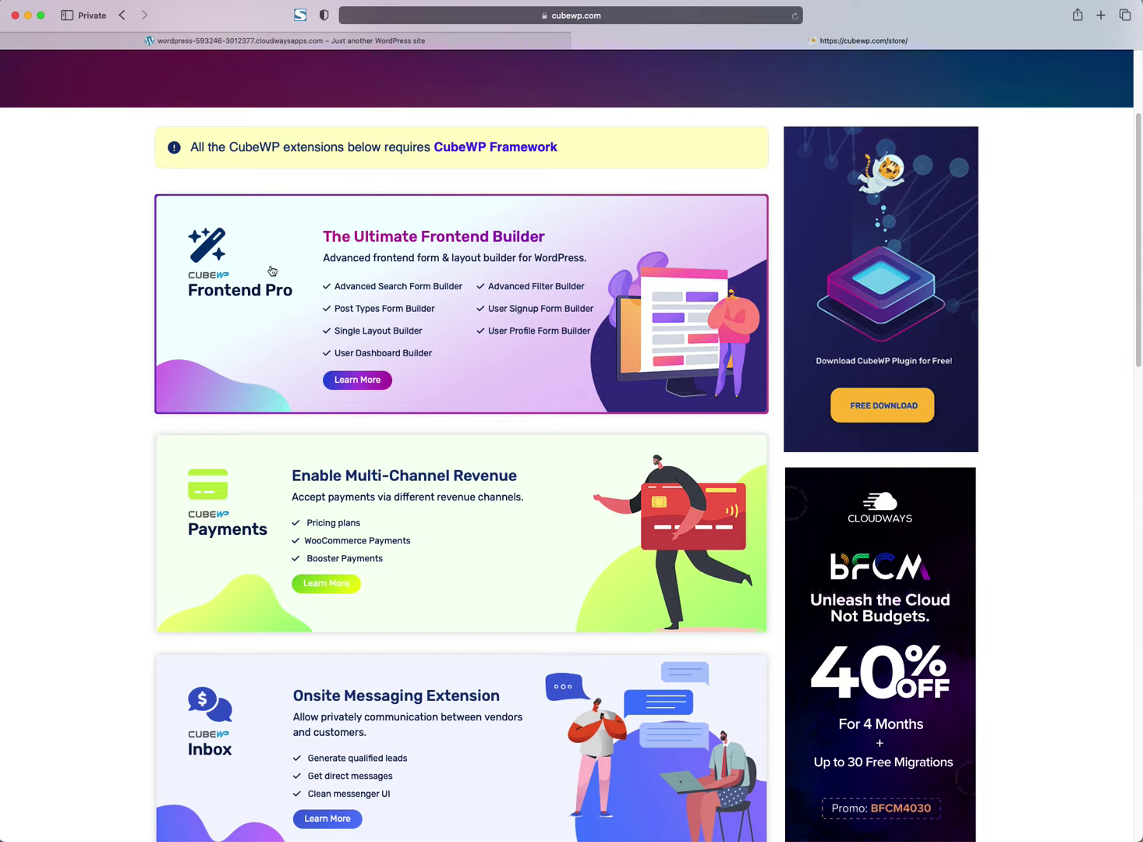
pyautogui.scroll(-3, 335, 279)
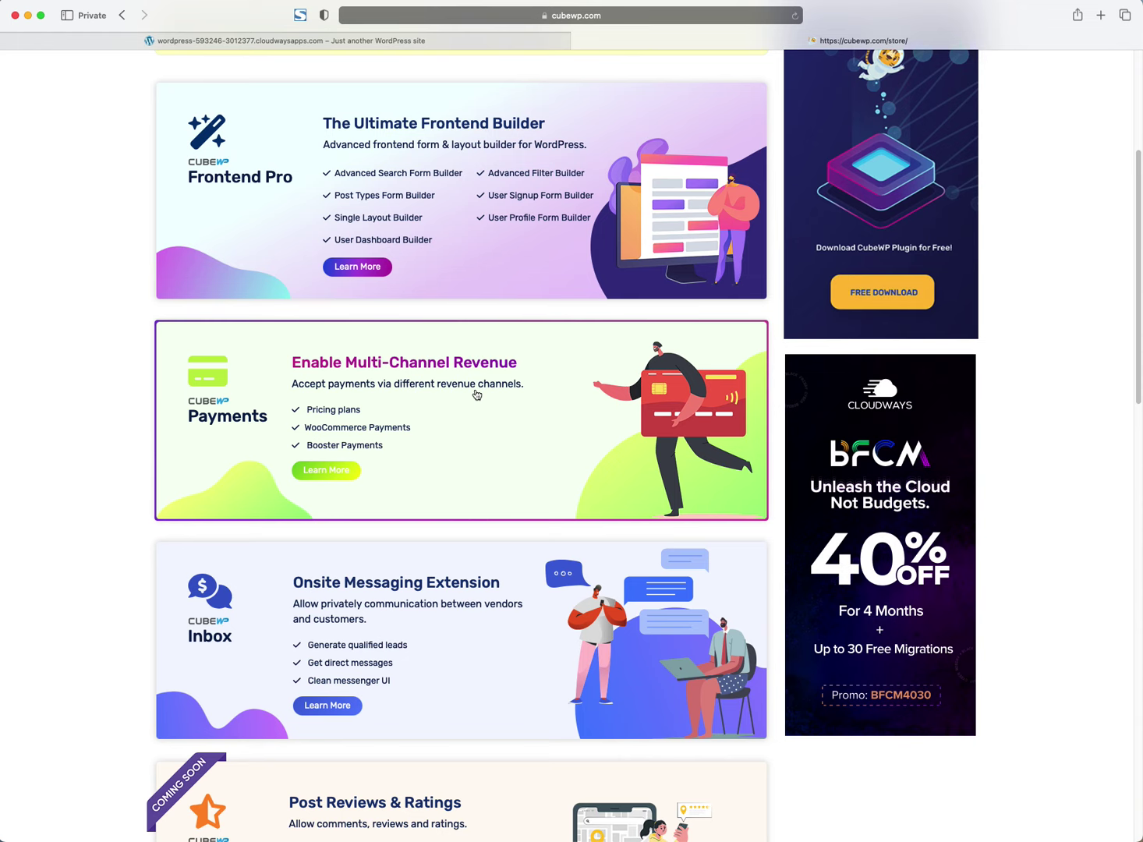
pyautogui.scroll(-3, 471, 406)
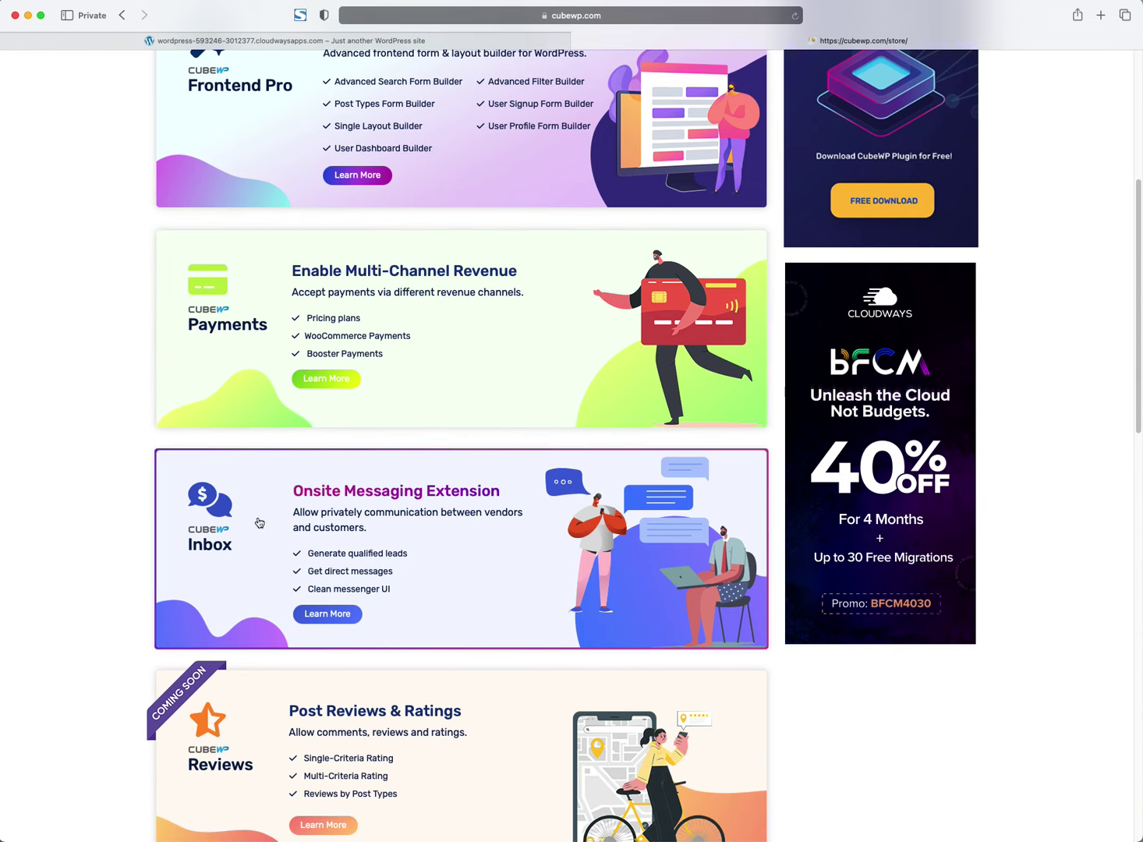
pyautogui.scroll(-1, 388, 542)
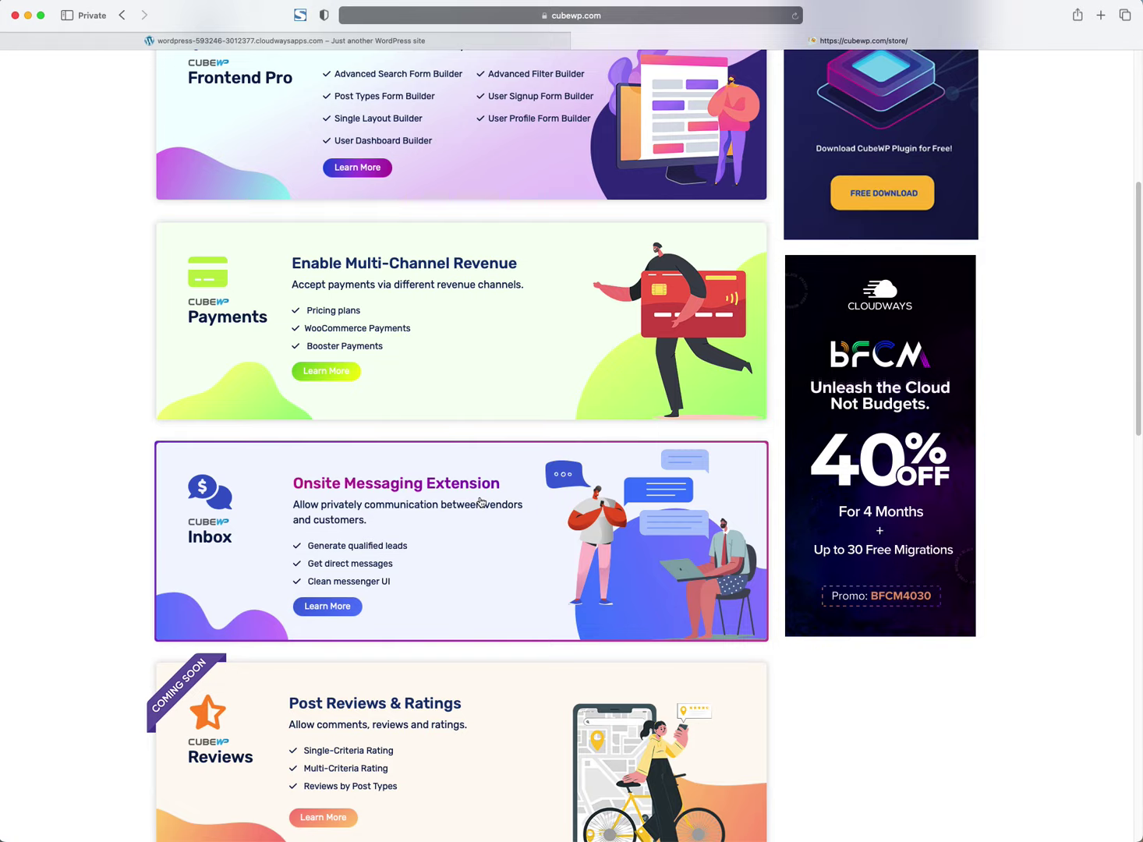
# Step: Look over the coming-soon Reviews, Booster and Booking extensions and the pre-launch offer at the end of the store page
pyautogui.scroll(-5, 480, 501)
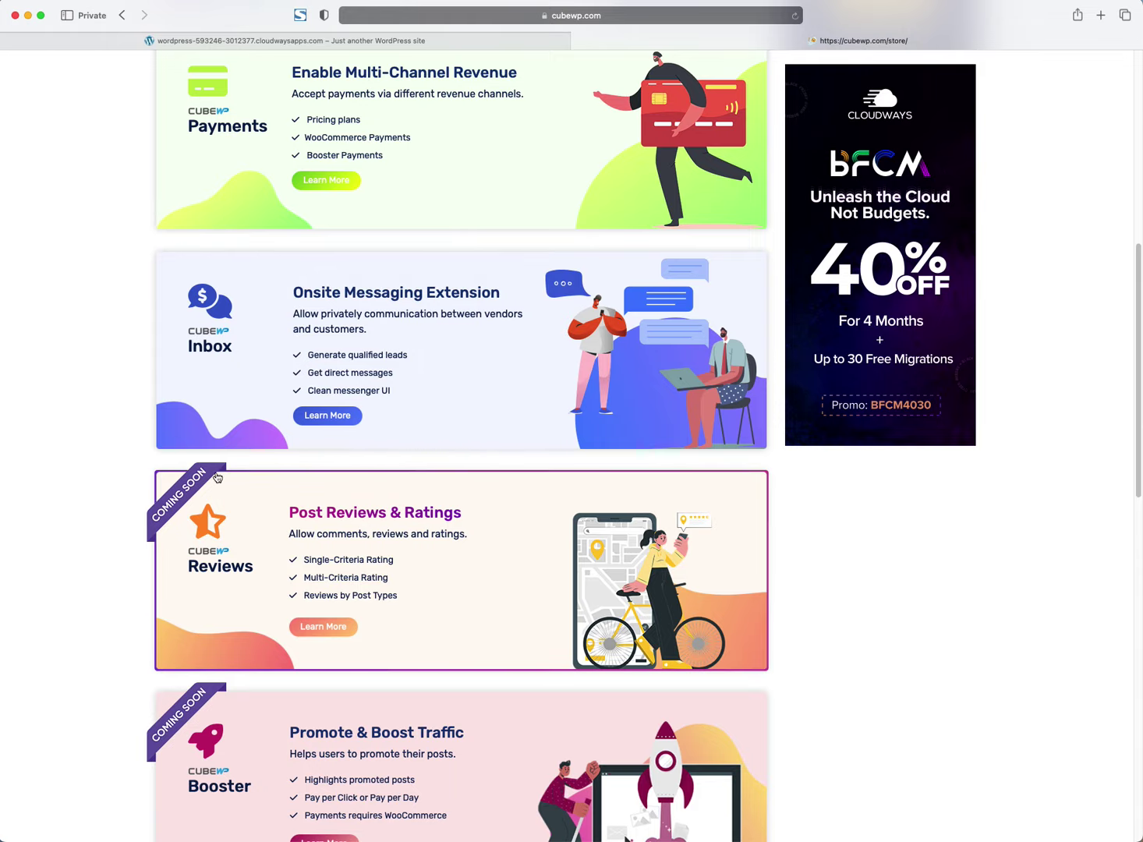
pyautogui.scroll(-3, 215, 631)
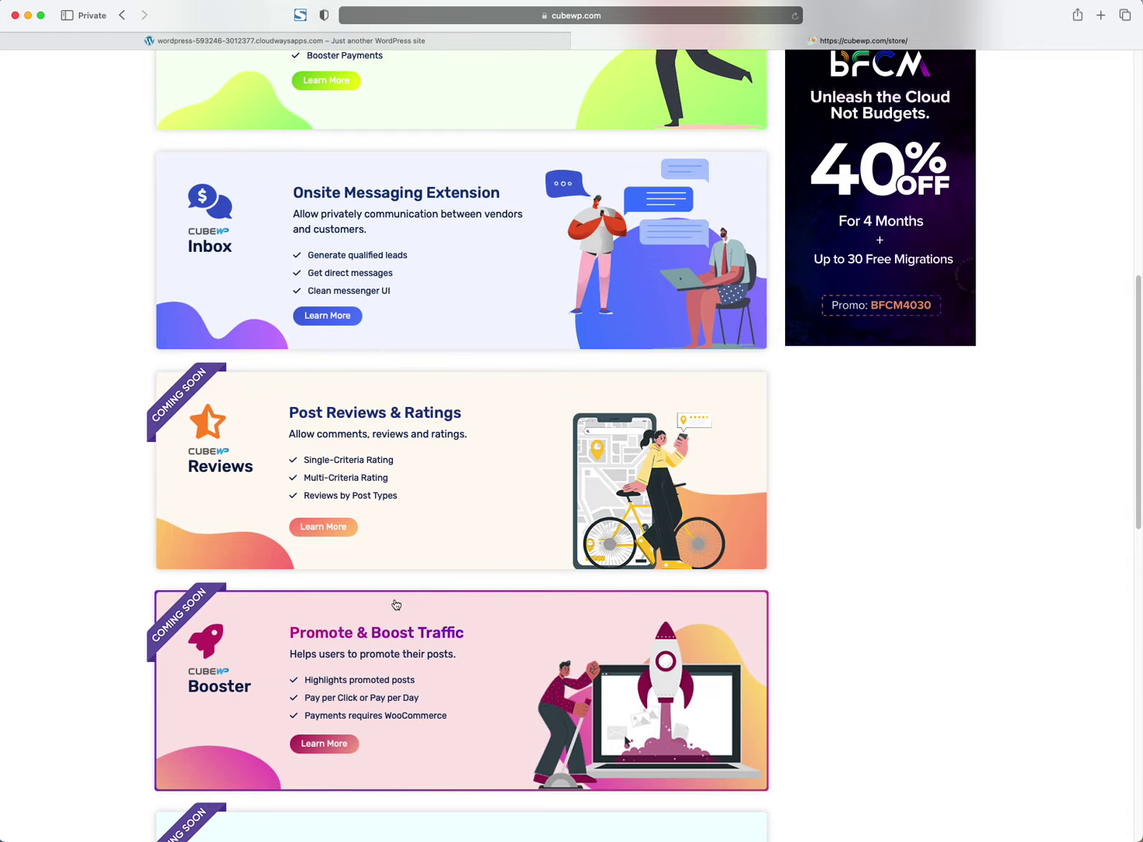
pyautogui.scroll(-1, 395, 603)
pyautogui.scroll(-3, 395, 601)
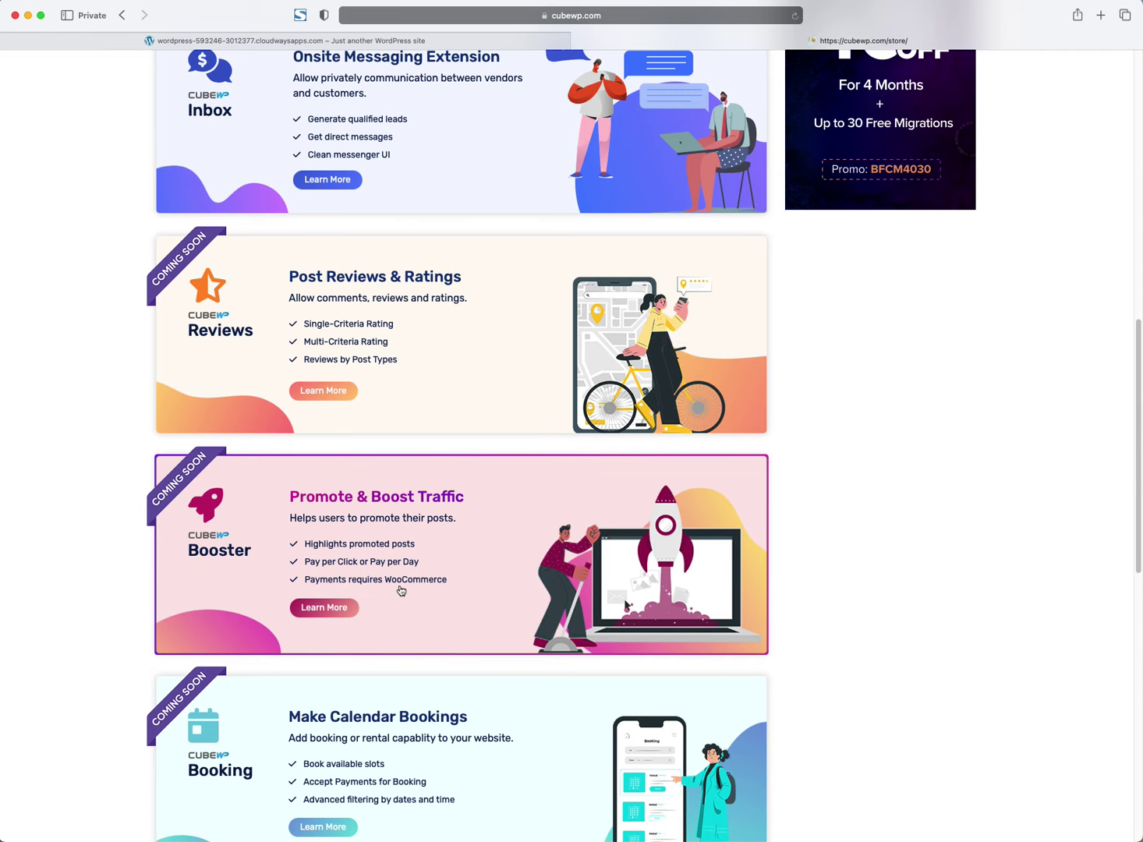
pyautogui.scroll(-6, 400, 590)
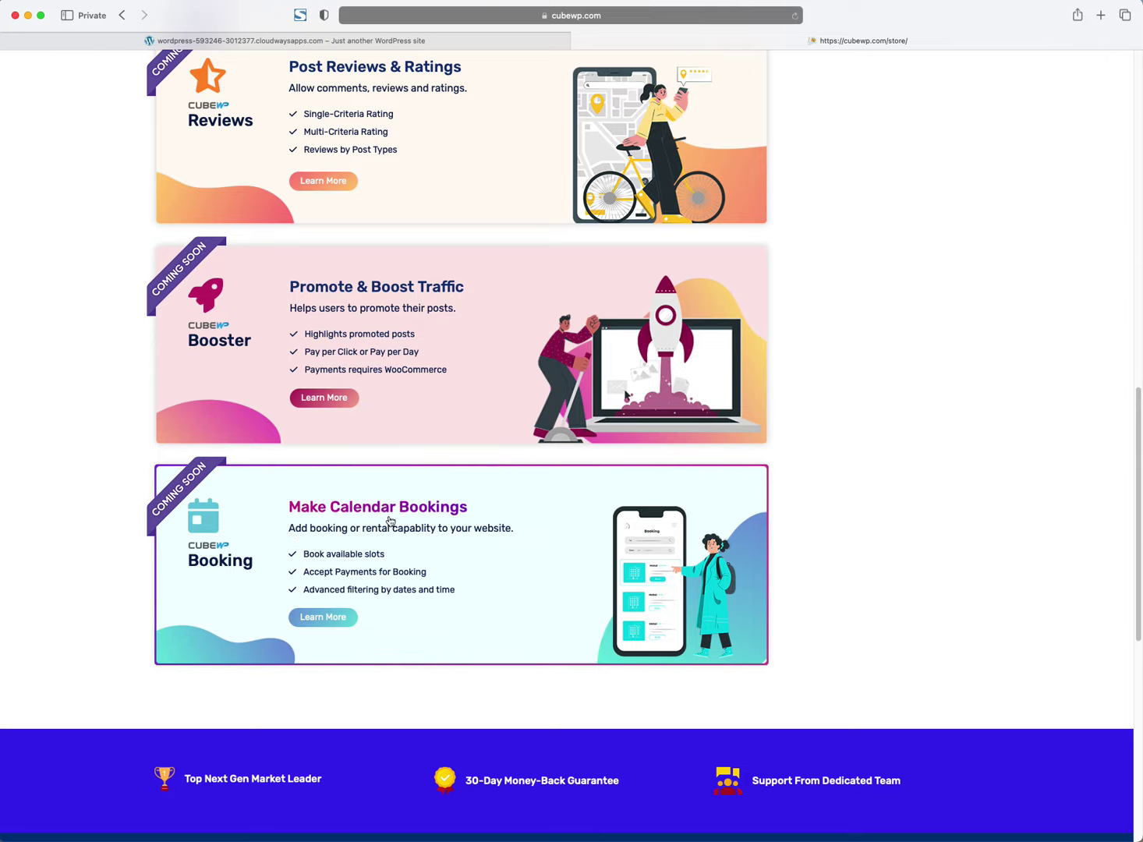
pyautogui.scroll(-5, 726, 604)
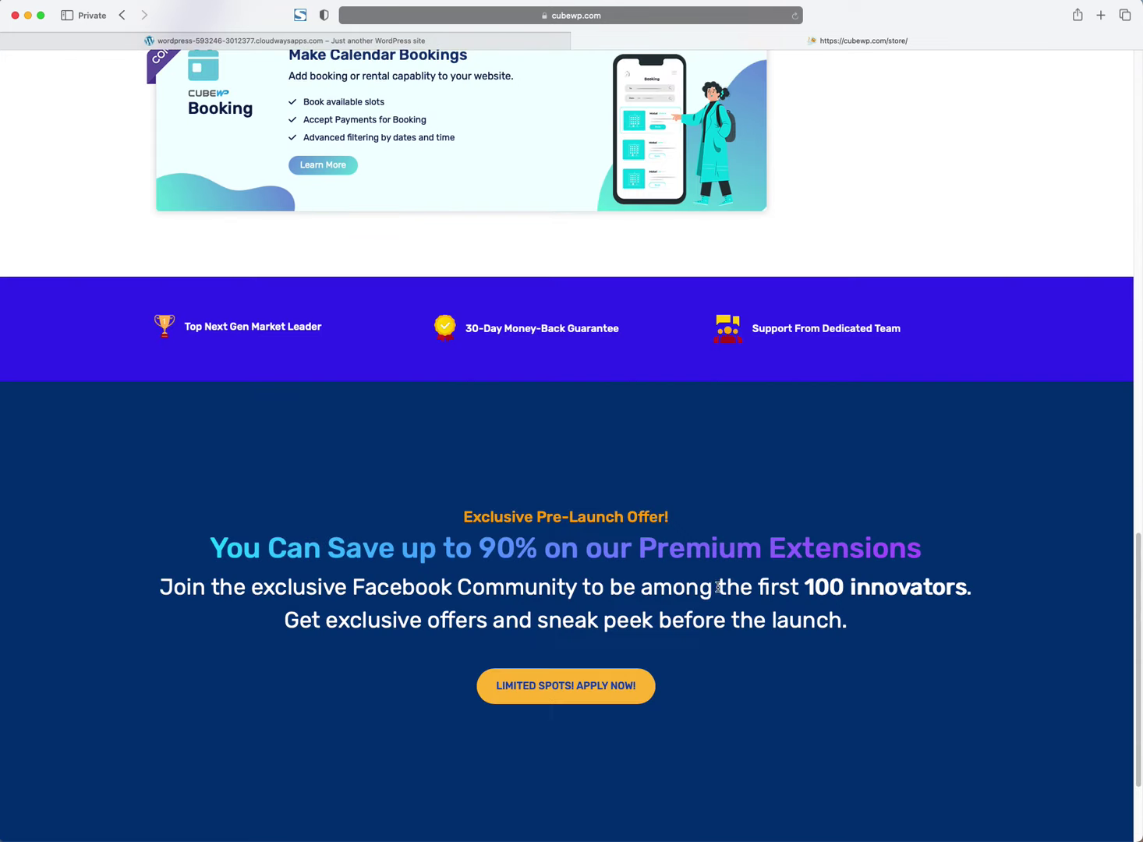
# Step: Open CubeWP's free download page on WordPress.org and read the plugin description
pyautogui.scroll(15, 717, 596)
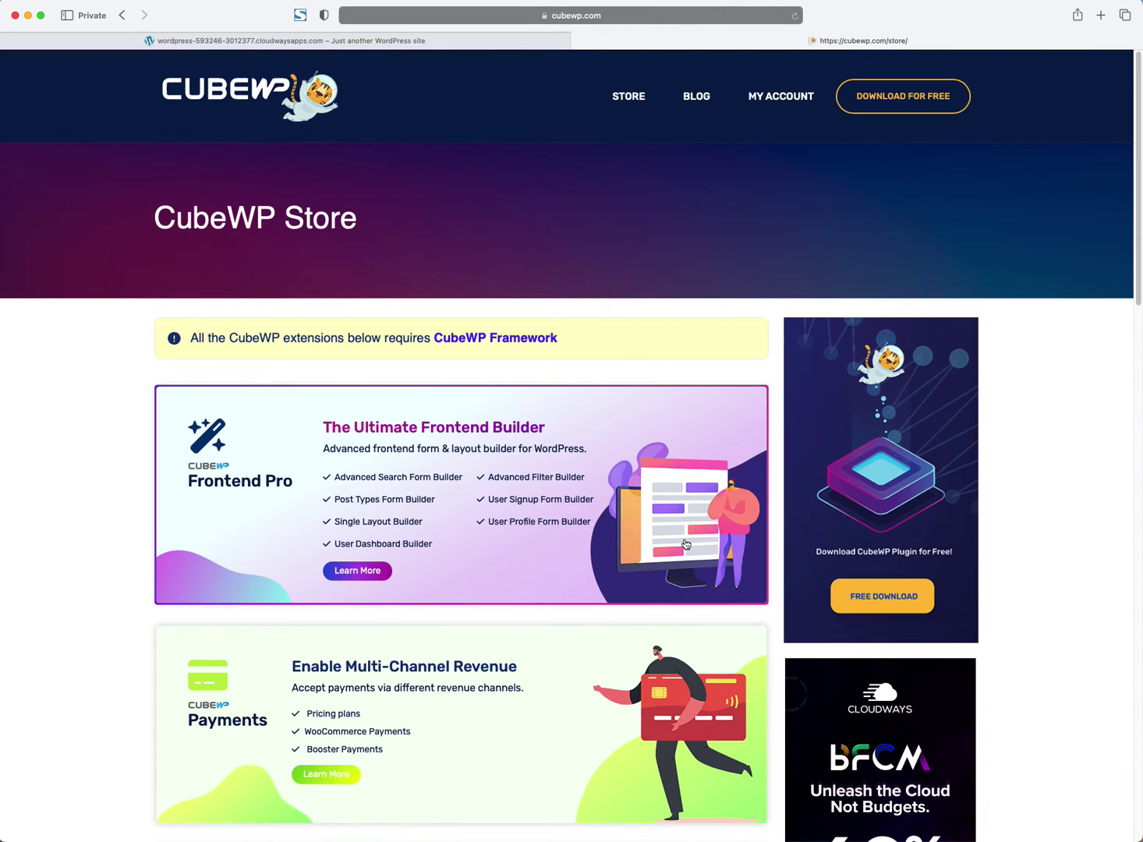
pyautogui.click(893, 99)
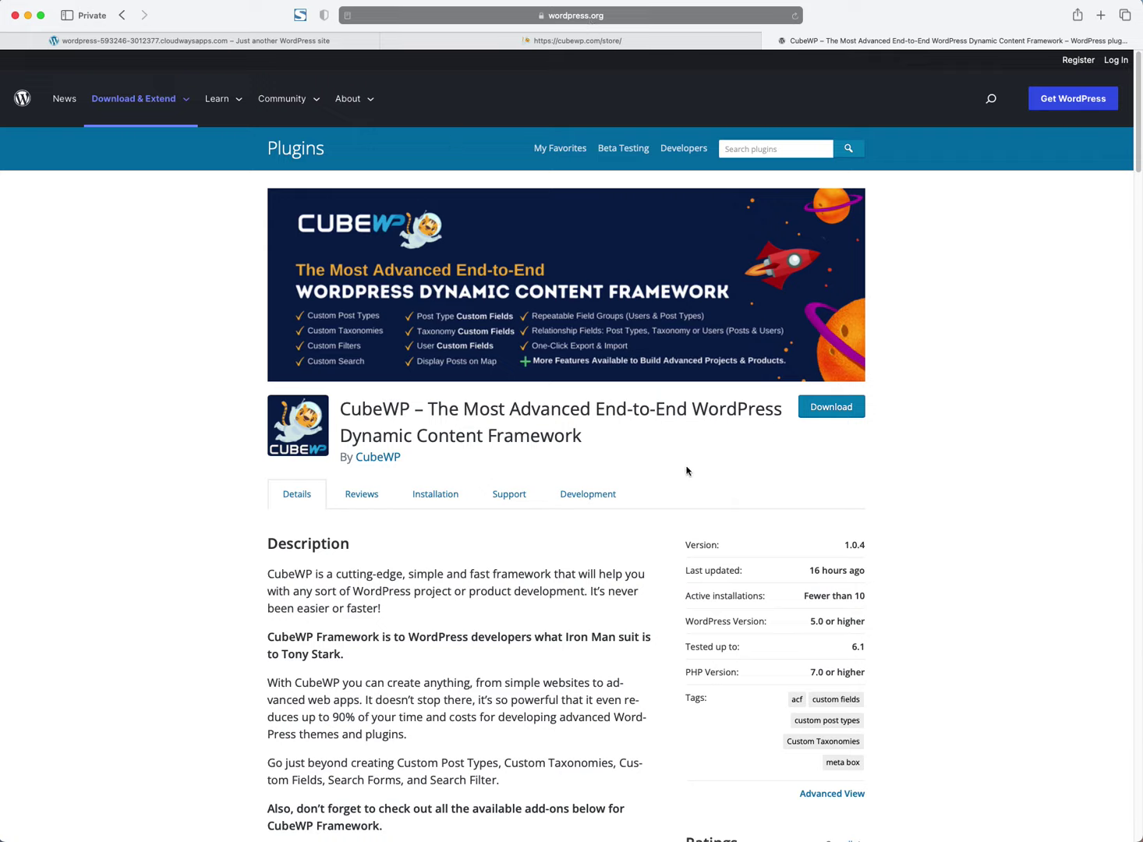
pyautogui.scroll(-5, 510, 344)
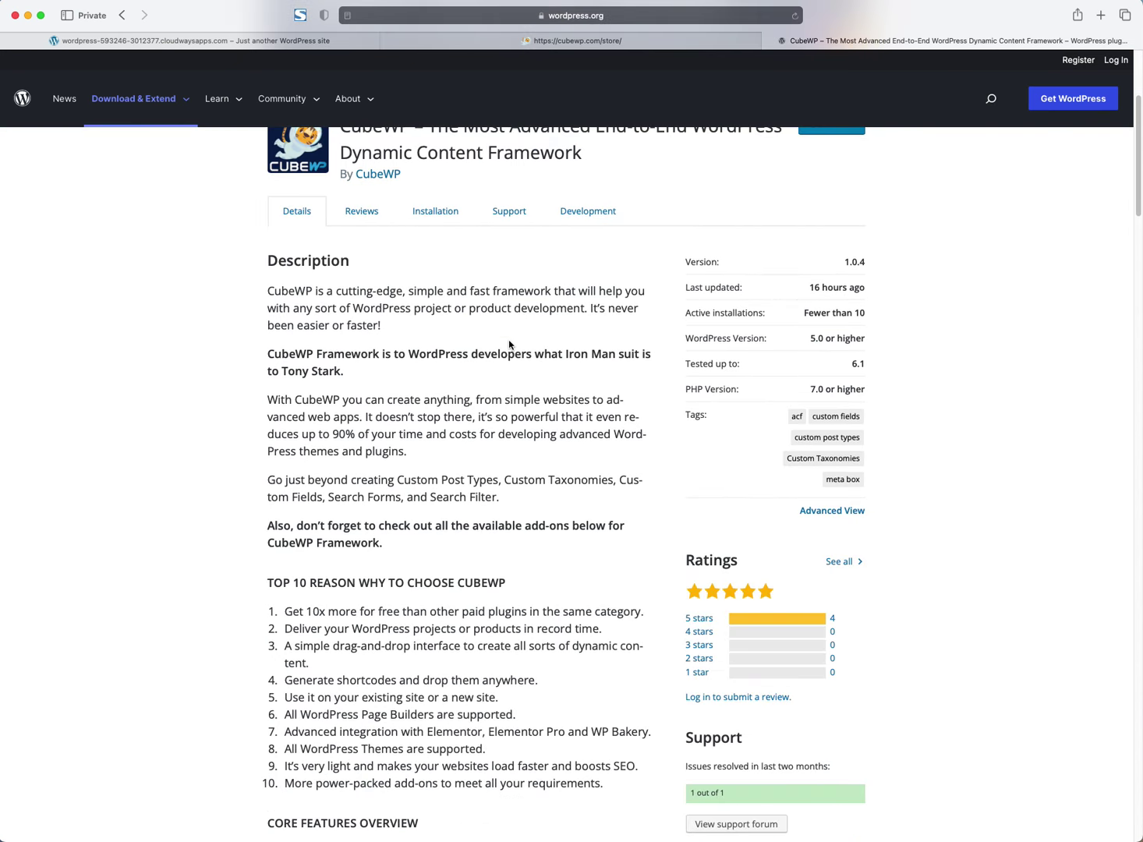
pyautogui.scroll(4, 416, 347)
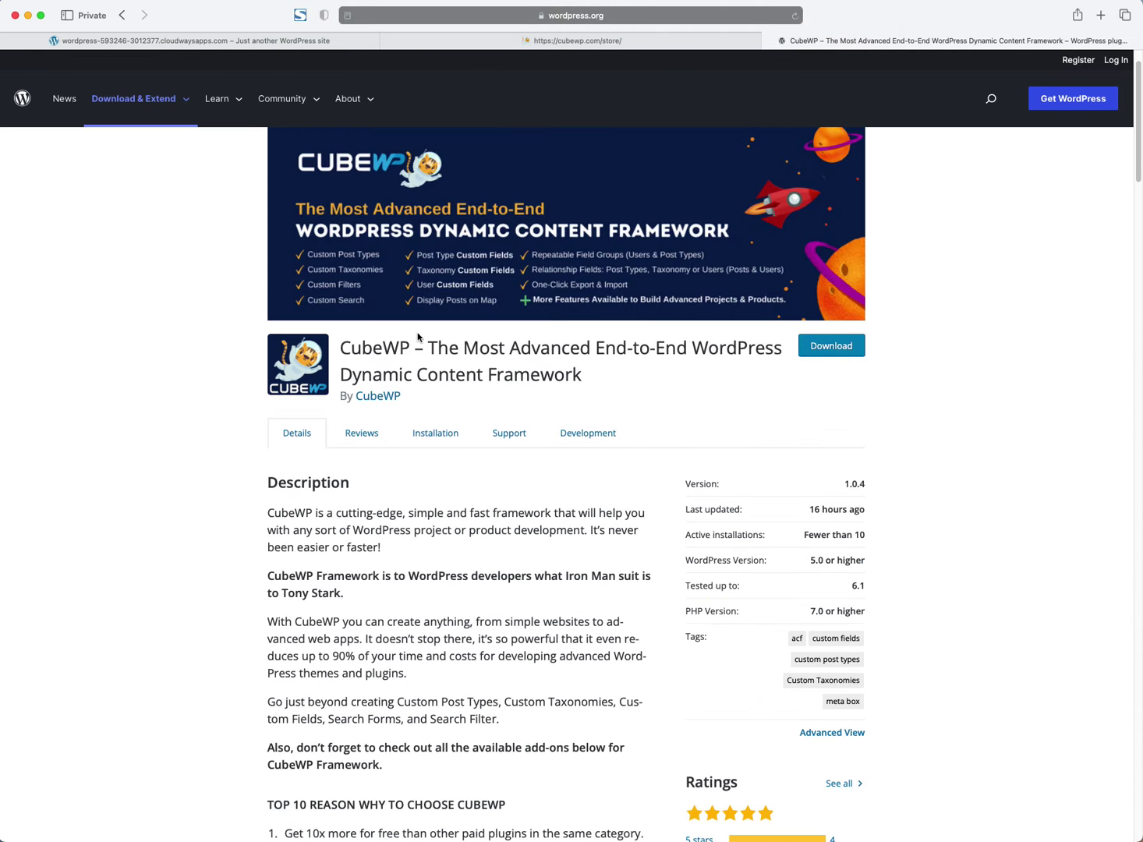
pyautogui.scroll(-7, 414, 332)
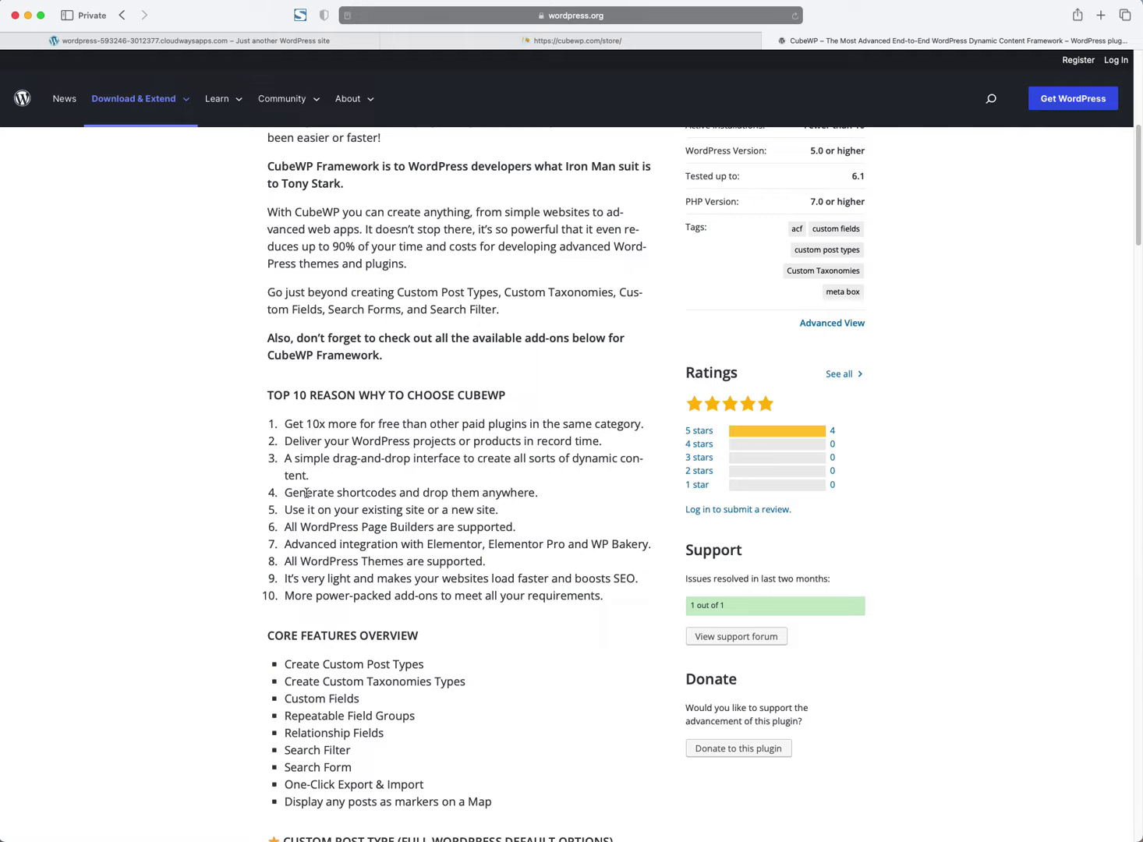
# Step: Read the top 10 reasons to choose CubeWP and the core features overview, highlighting shortcodes, reasons 5 to 9 and Repeatable Field Groups
pyautogui.moveTo(306, 493); pyautogui.dragTo(403, 489)
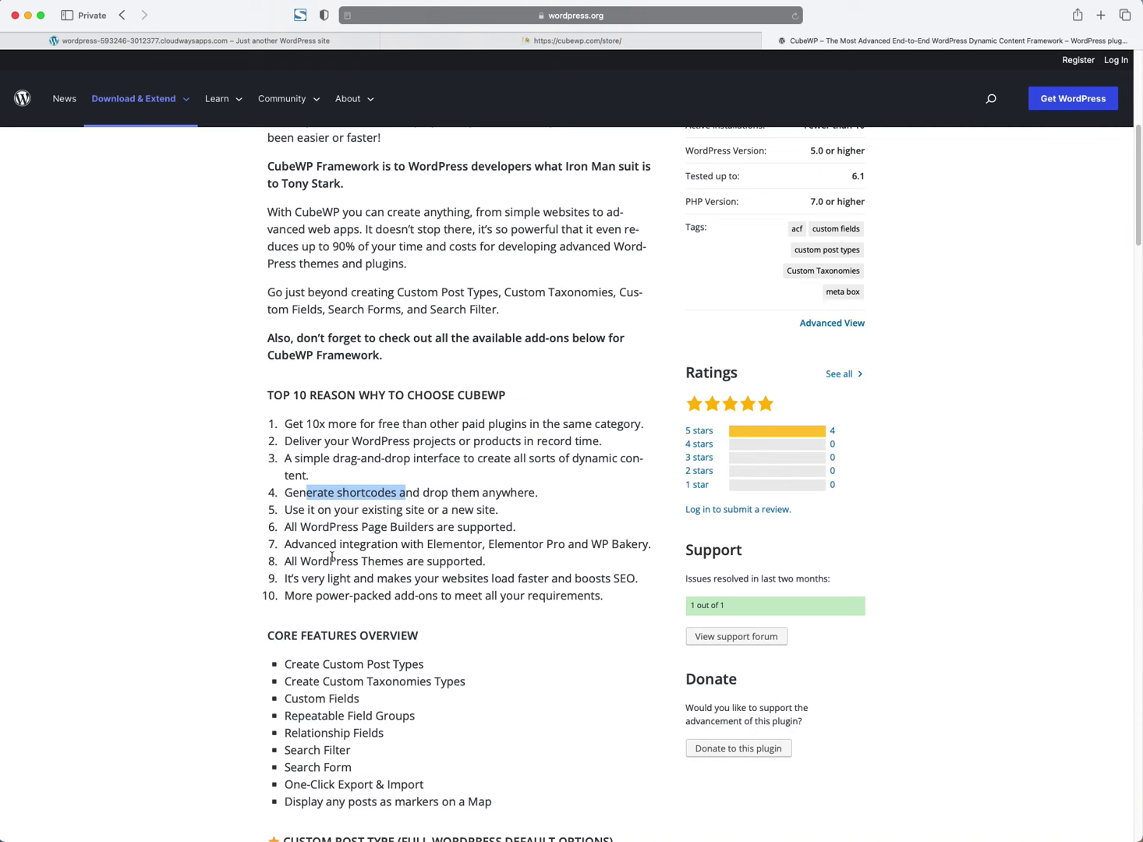
pyautogui.scroll(-2, 440, 506)
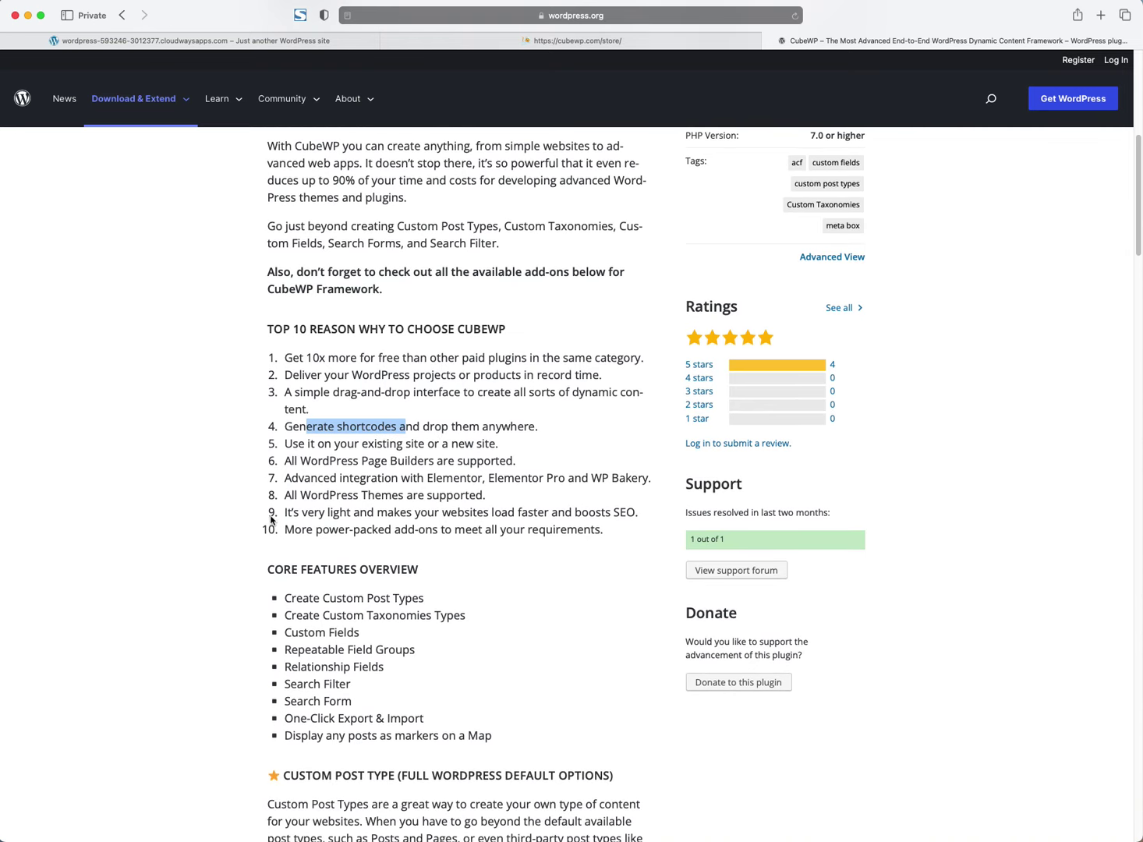
pyautogui.moveTo(325, 445); pyautogui.dragTo(403, 515)
pyautogui.scroll(-4, 374, 520)
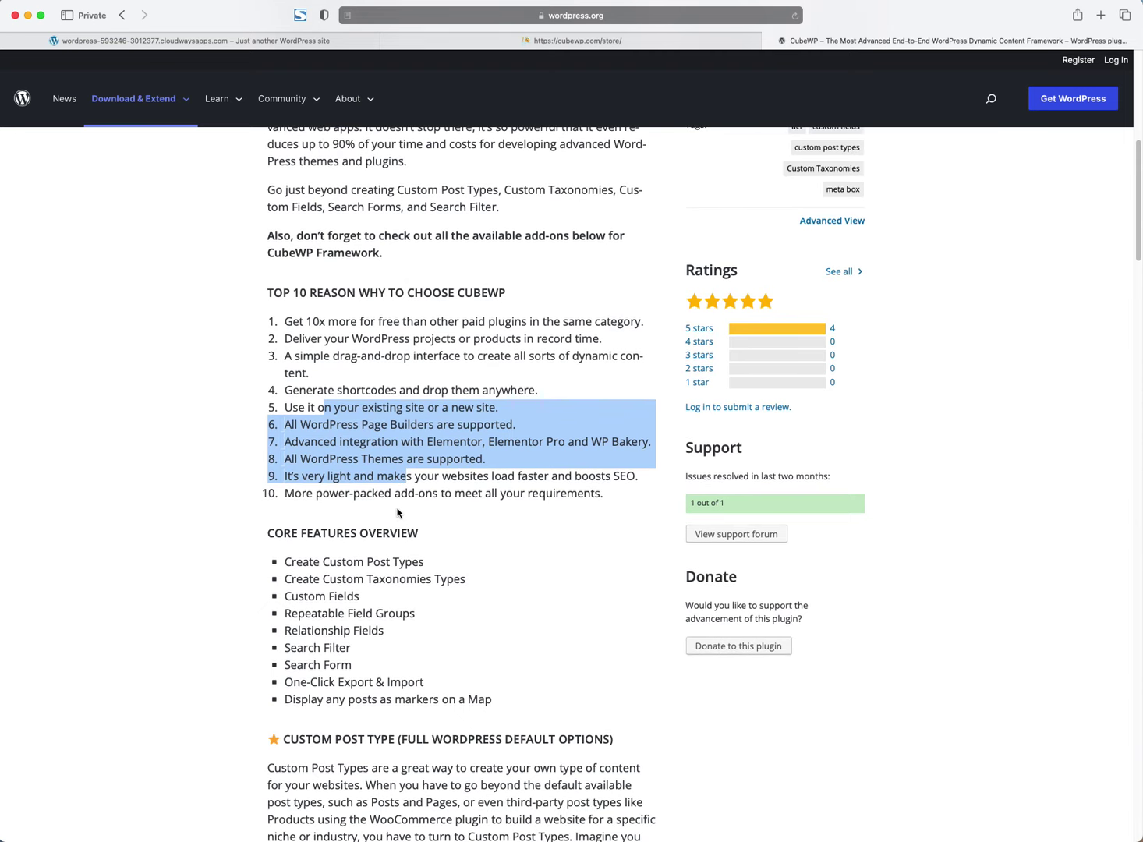
pyautogui.moveTo(290, 508)
pyautogui.mouseDown()
pyautogui.moveTo(415, 513)
pyautogui.moveTo(279, 501)
pyautogui.mouseUp()
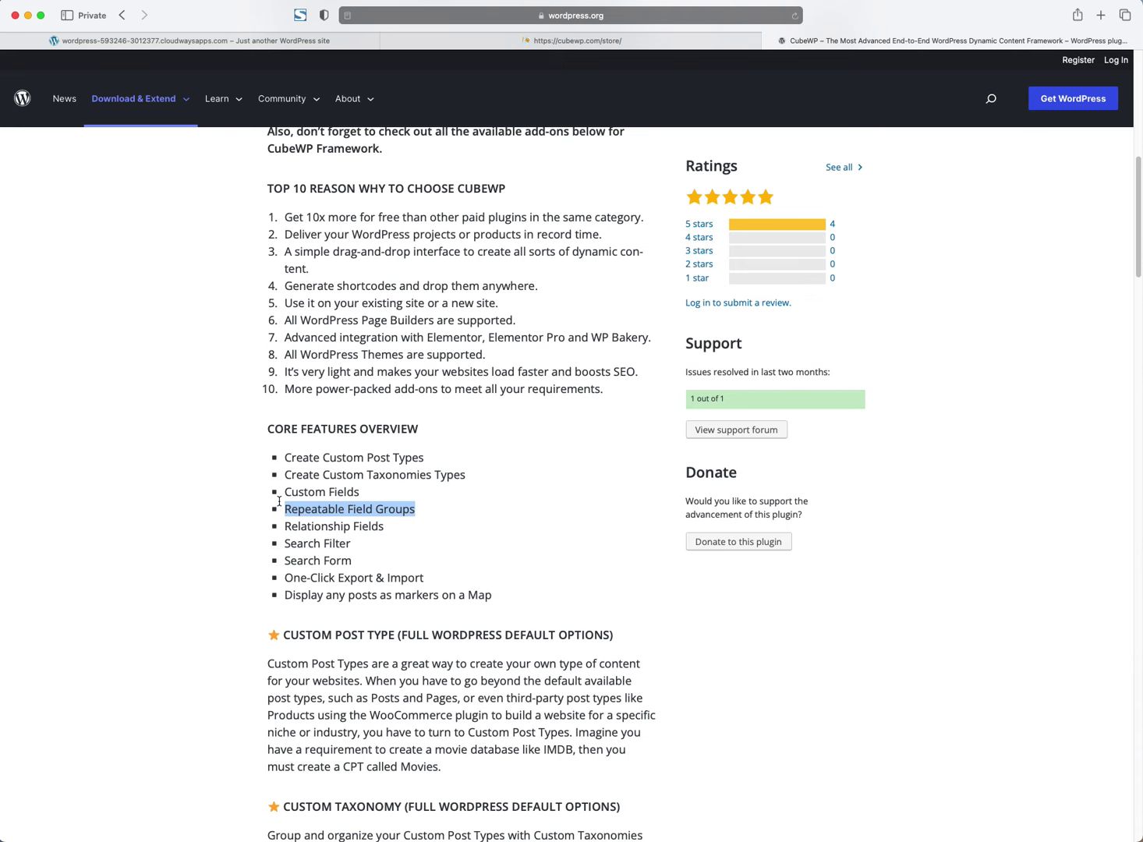
# Step: Skim the detailed feature lists from Custom Post Type through Premium Extensions and return to the start of the plugin page
pyautogui.scroll(-10, 280, 499)
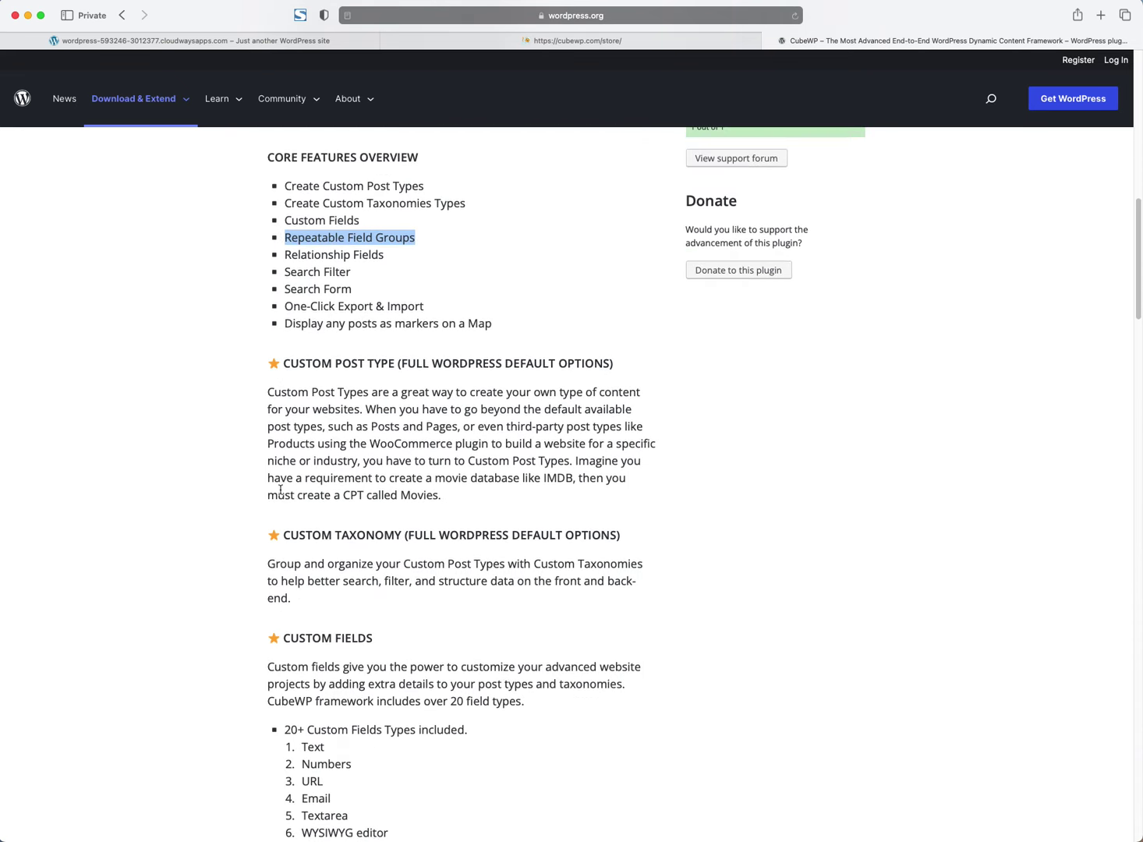
pyautogui.scroll(-18, 288, 494)
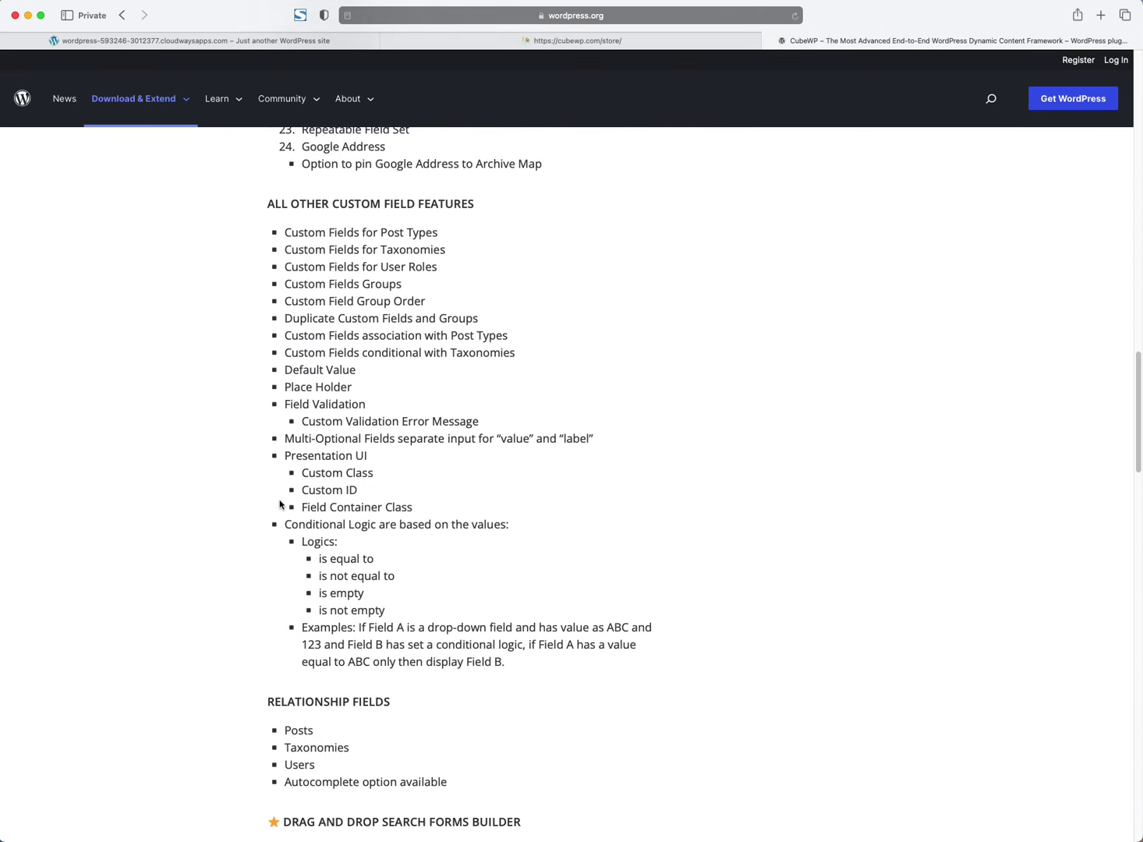
pyautogui.scroll(-20, 279, 504)
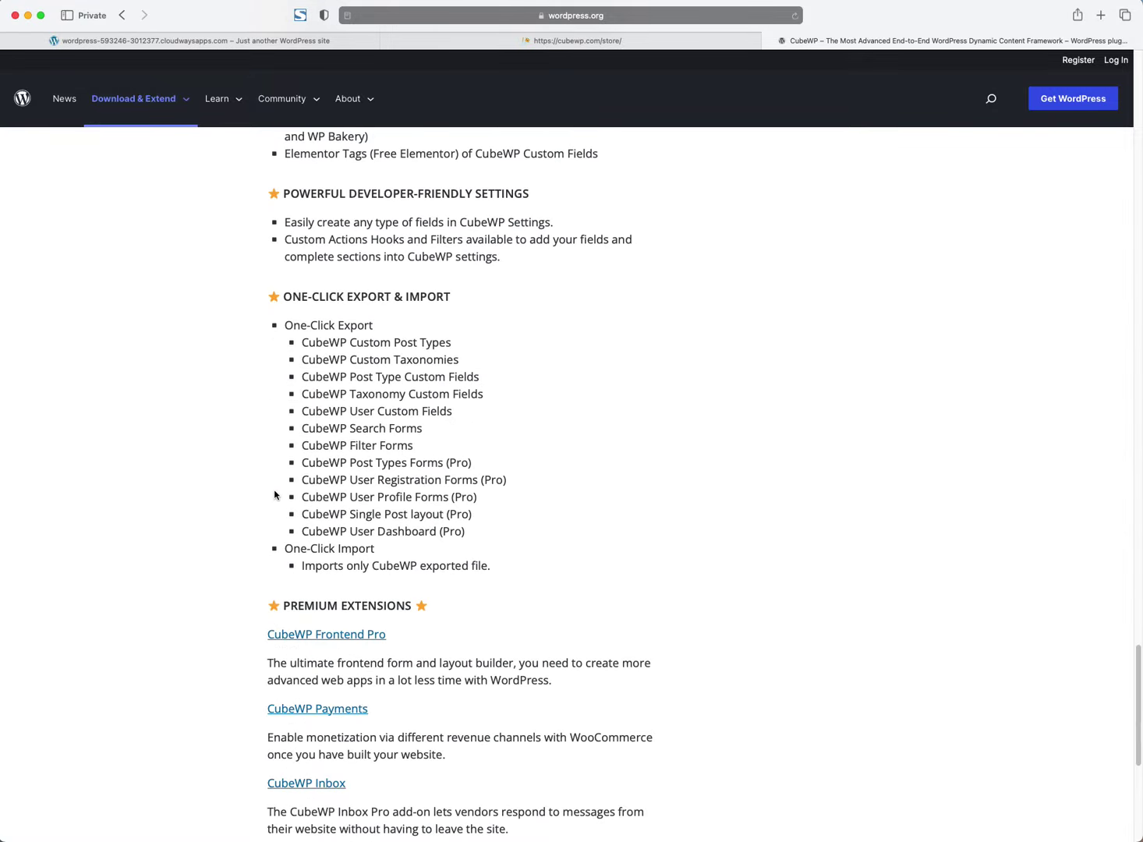
pyautogui.scroll(20, 274, 494)
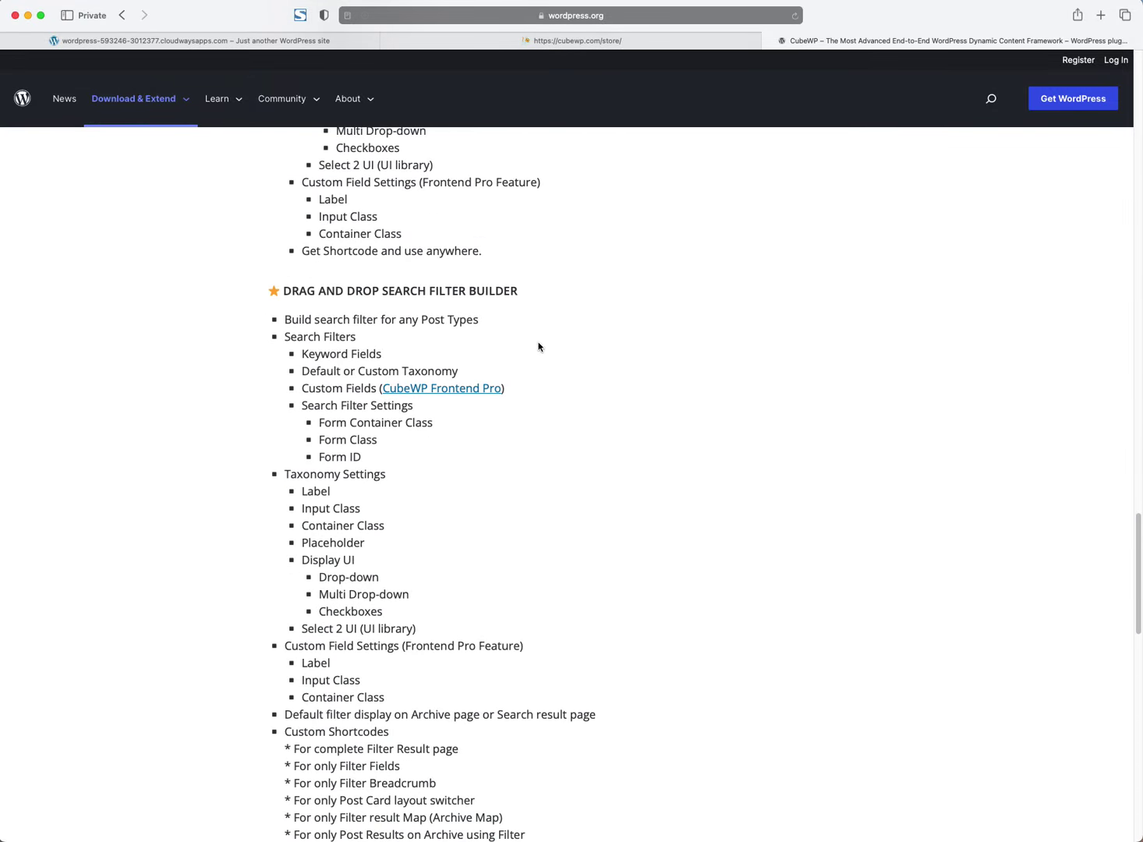
pyautogui.scroll(10, 538, 345)
pyautogui.scroll(20, 458, 311)
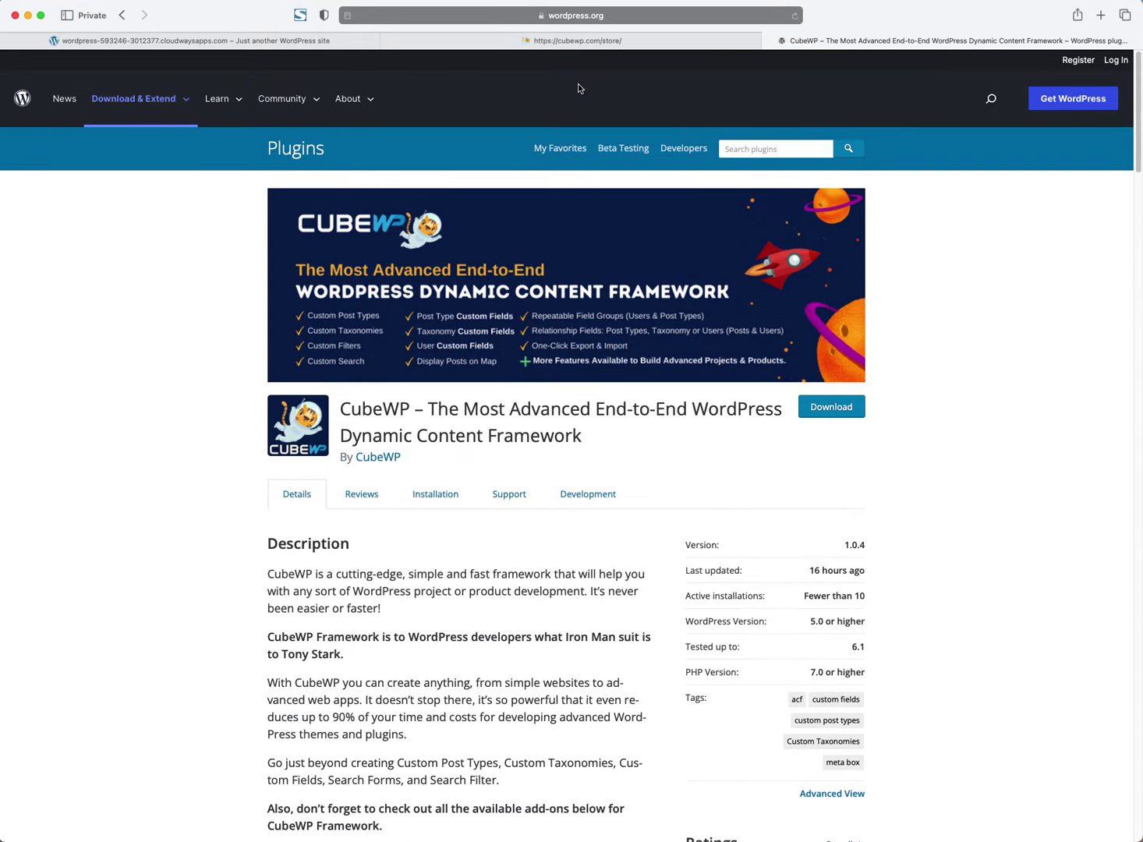
# Step: Close the WordPress.org plugin page and the CubeWP Store page to return to the WordPress test site
pyautogui.click(626, 41)
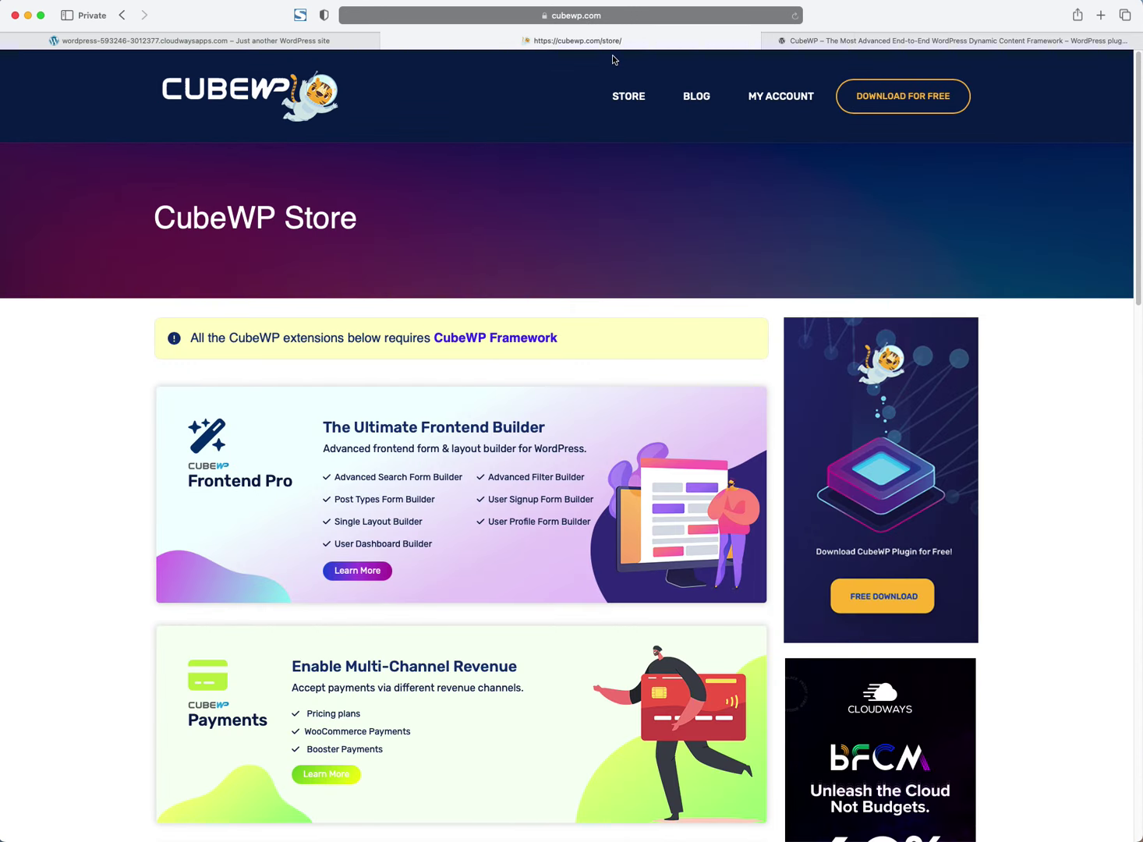
pyautogui.click(883, 39)
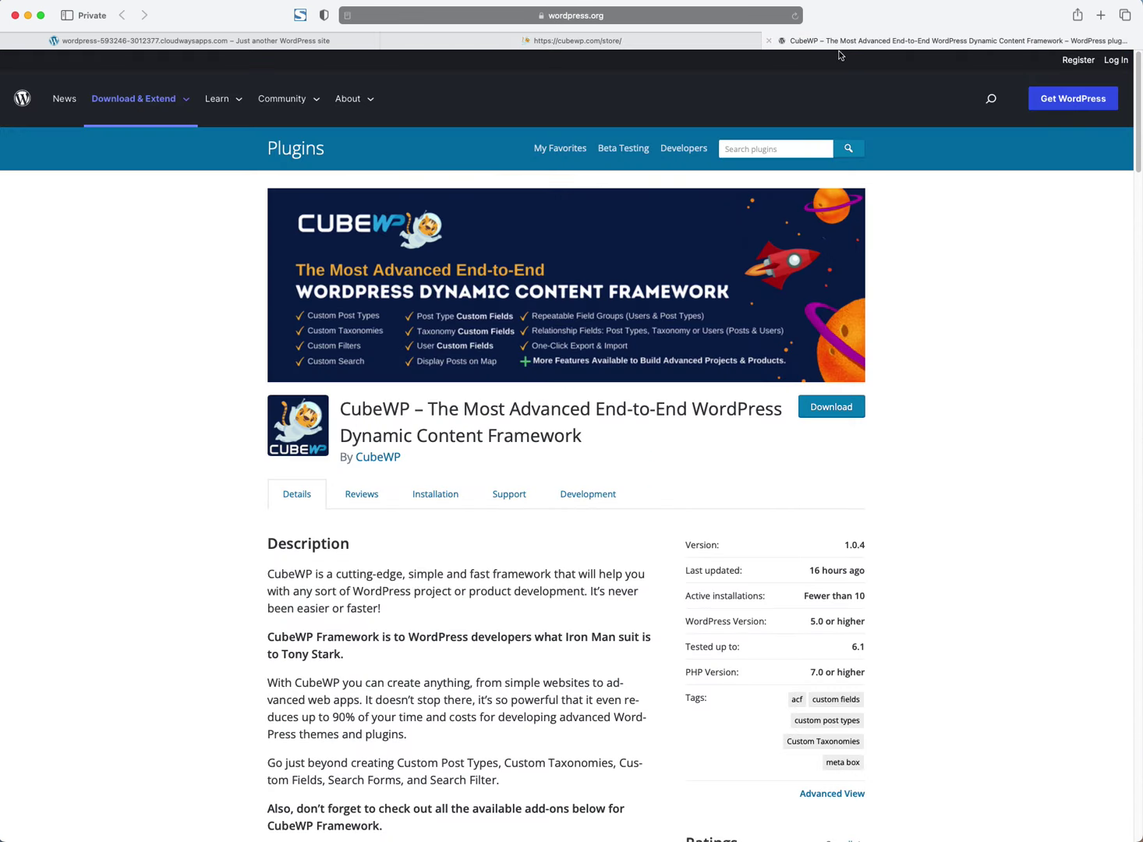
pyautogui.click(772, 41)
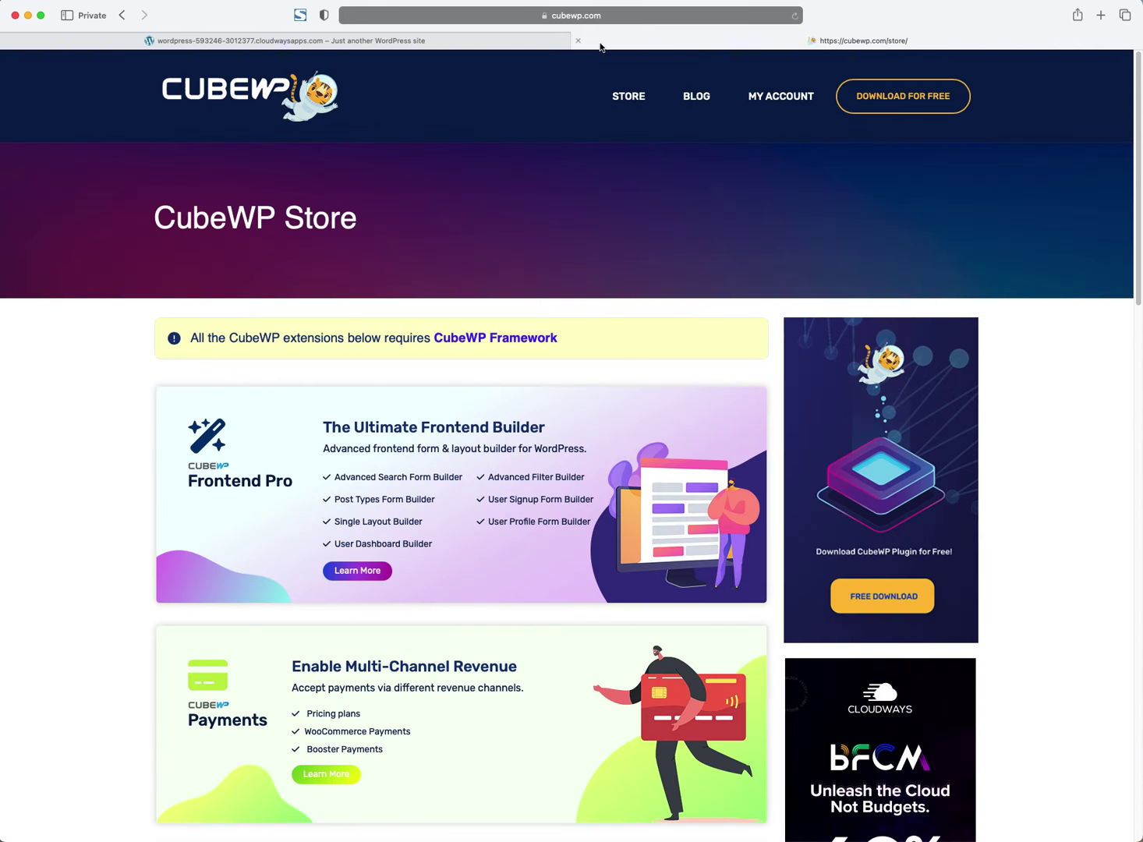
pyautogui.click(577, 42)
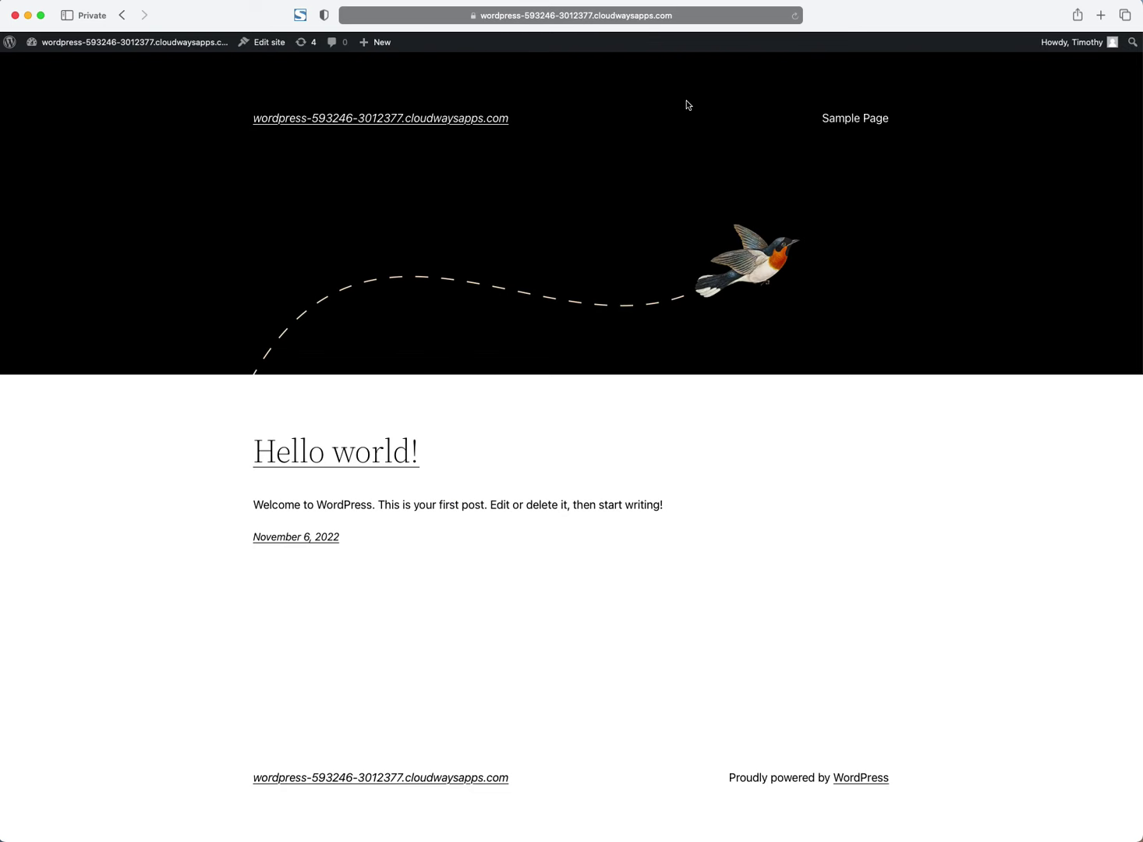
# Step: Open the WordPress site's admin dashboard and highlight its wp-admin address
pyautogui.click(47, 63)
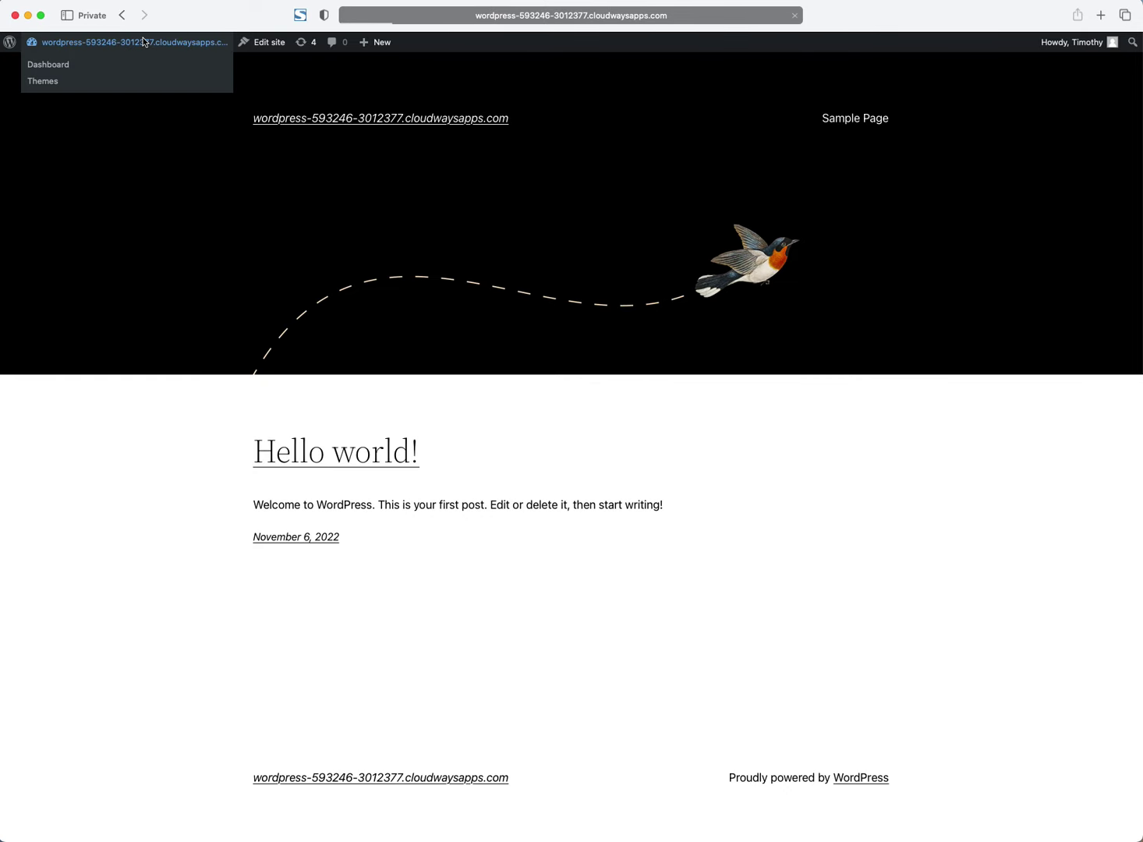
pyautogui.click(348, 15)
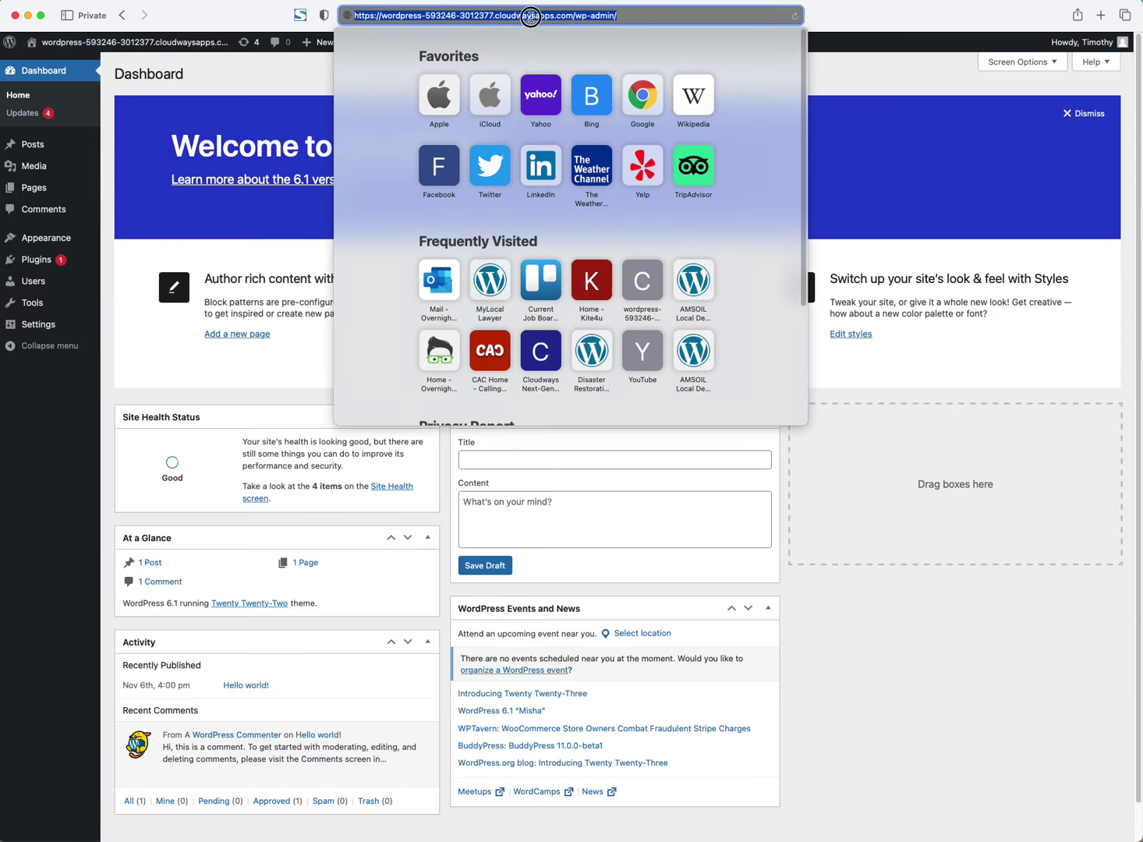
pyautogui.moveTo(567, 16); pyautogui.dragTo(343, 9)
pyautogui.click(269, 58)
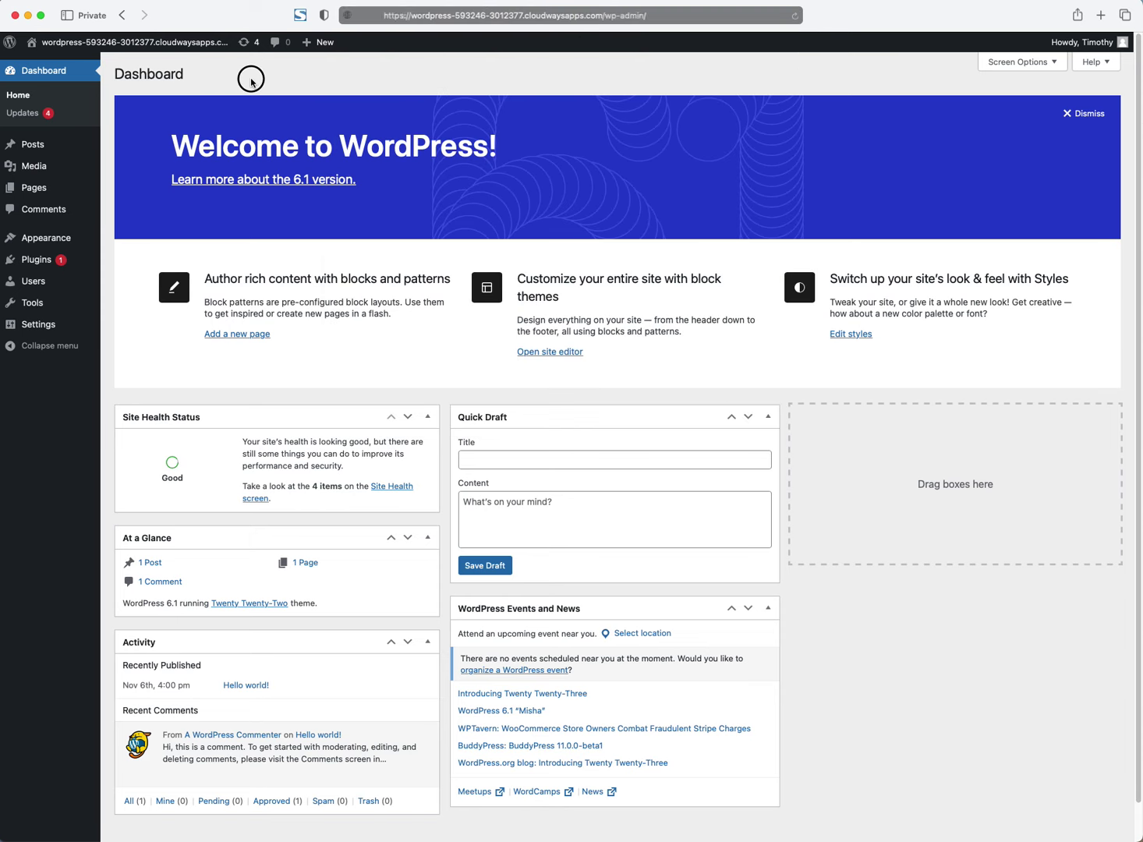
# Step: Bulk delete the installed Akismet Anti-Spam and Hello Dolly plugins
pyautogui.click(35, 259)
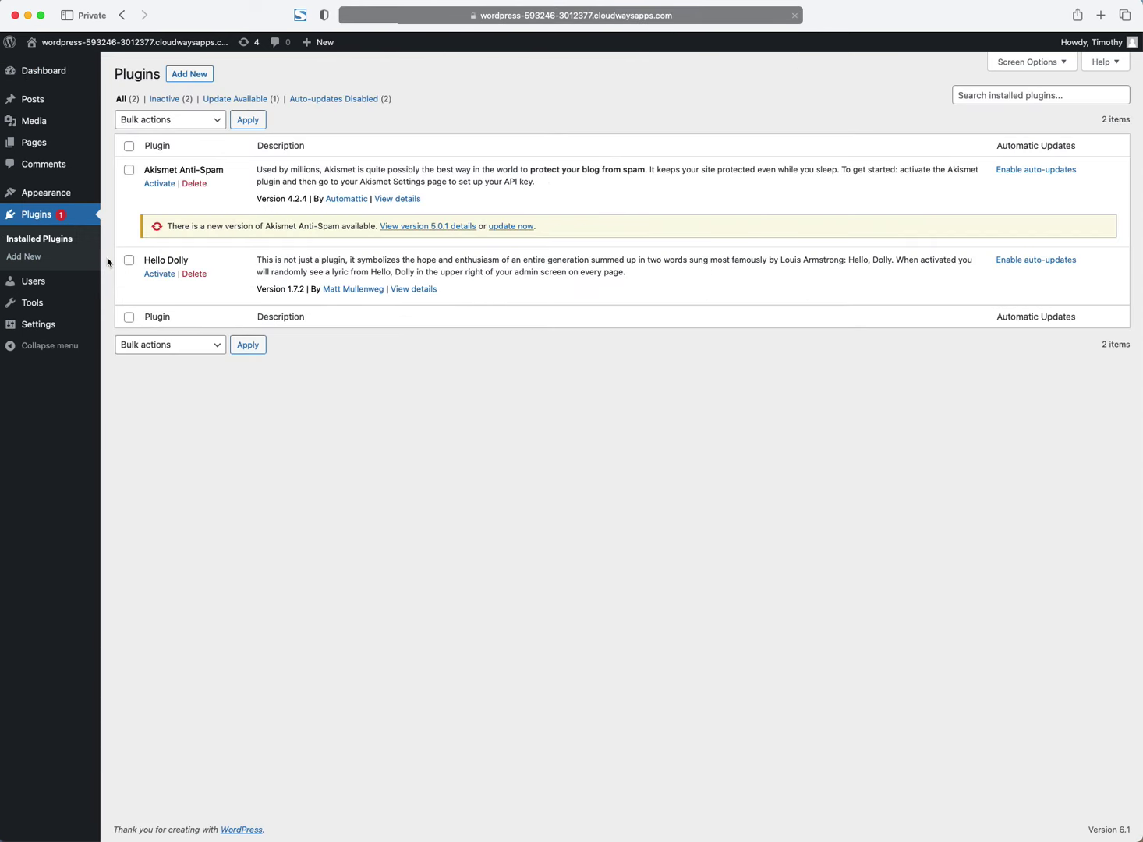
pyautogui.click(129, 148)
pyautogui.click(153, 122)
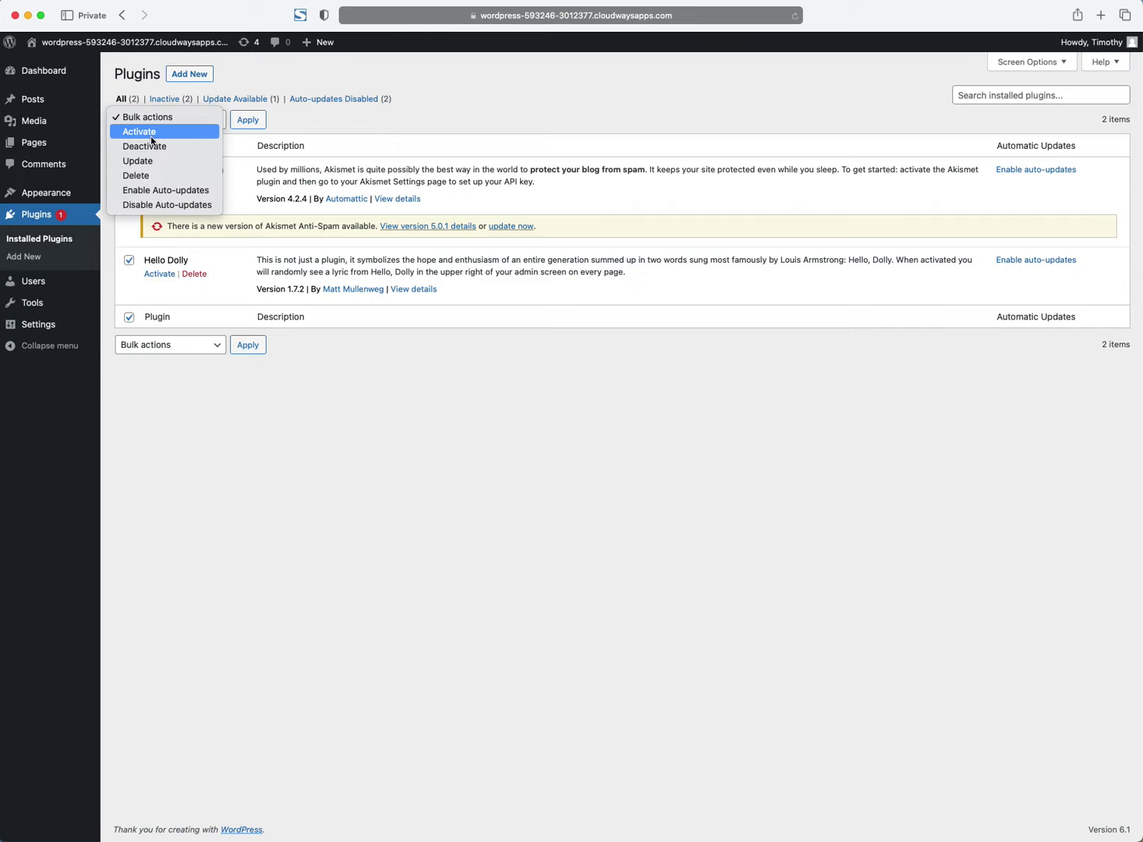
pyautogui.click(142, 176)
pyautogui.click(248, 121)
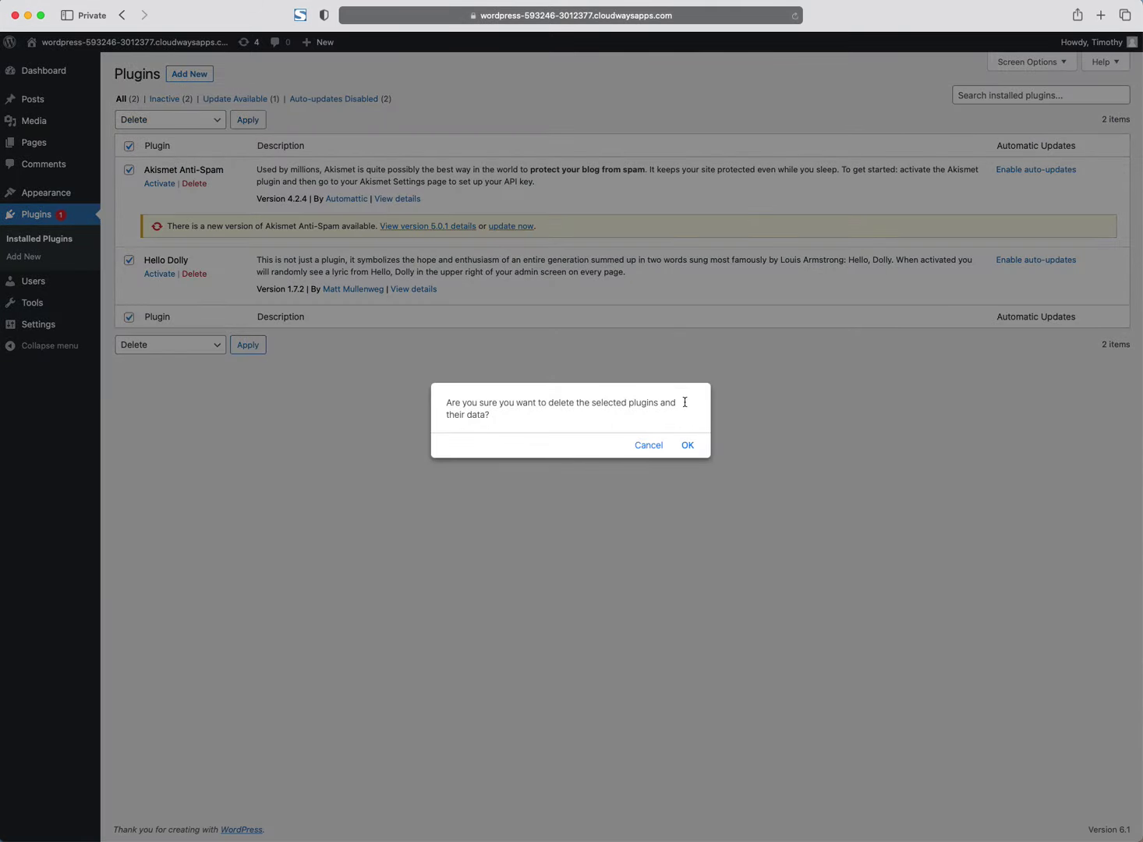
pyautogui.click(686, 448)
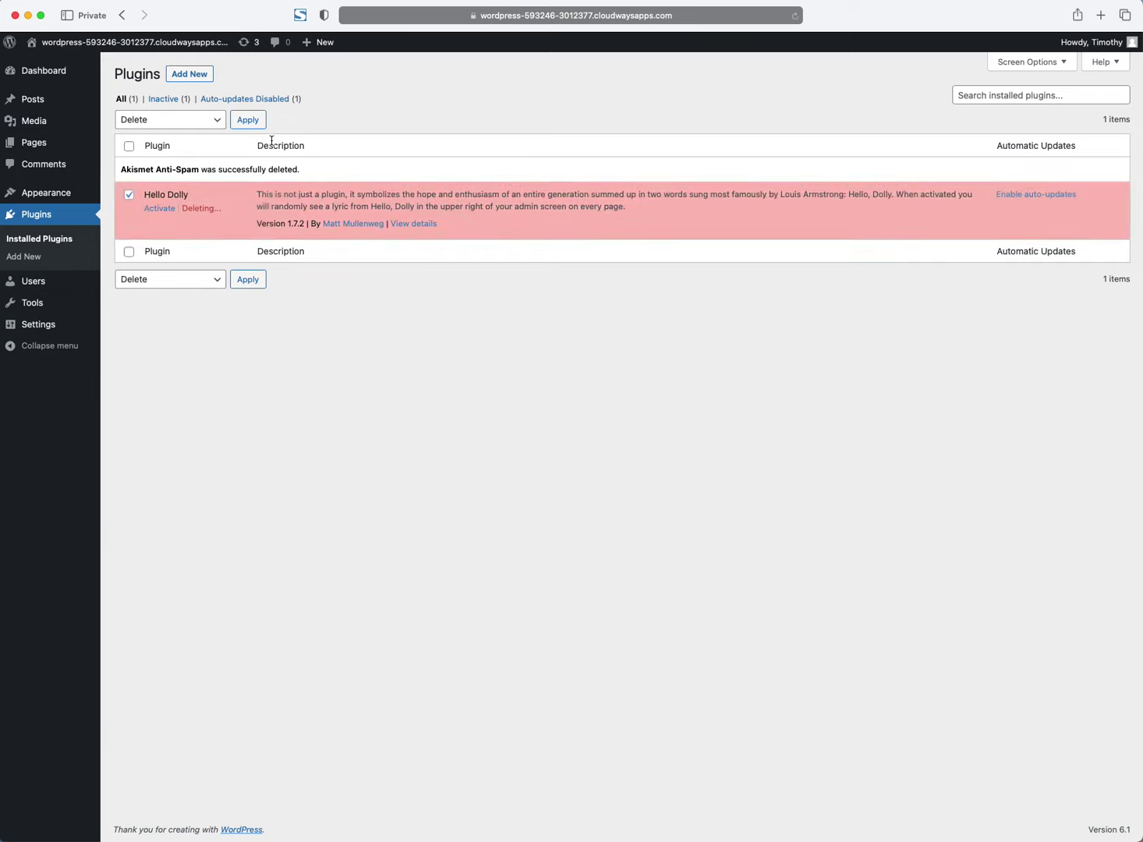
# Step: Delete the inactive Twenty Twenty, Twenty Twenty-One and Twenty Twenty-Three themes from the site
pyautogui.click(46, 196)
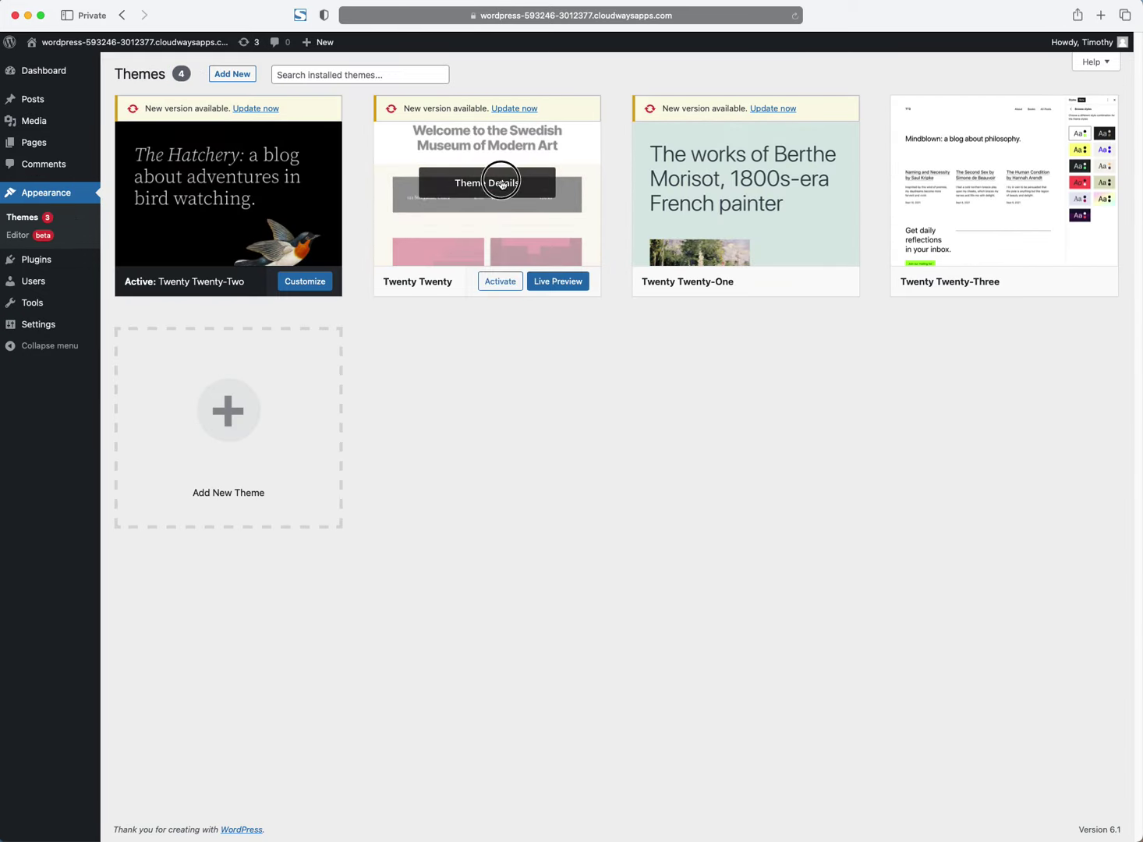
pyautogui.click(496, 184)
pyautogui.click(1054, 802)
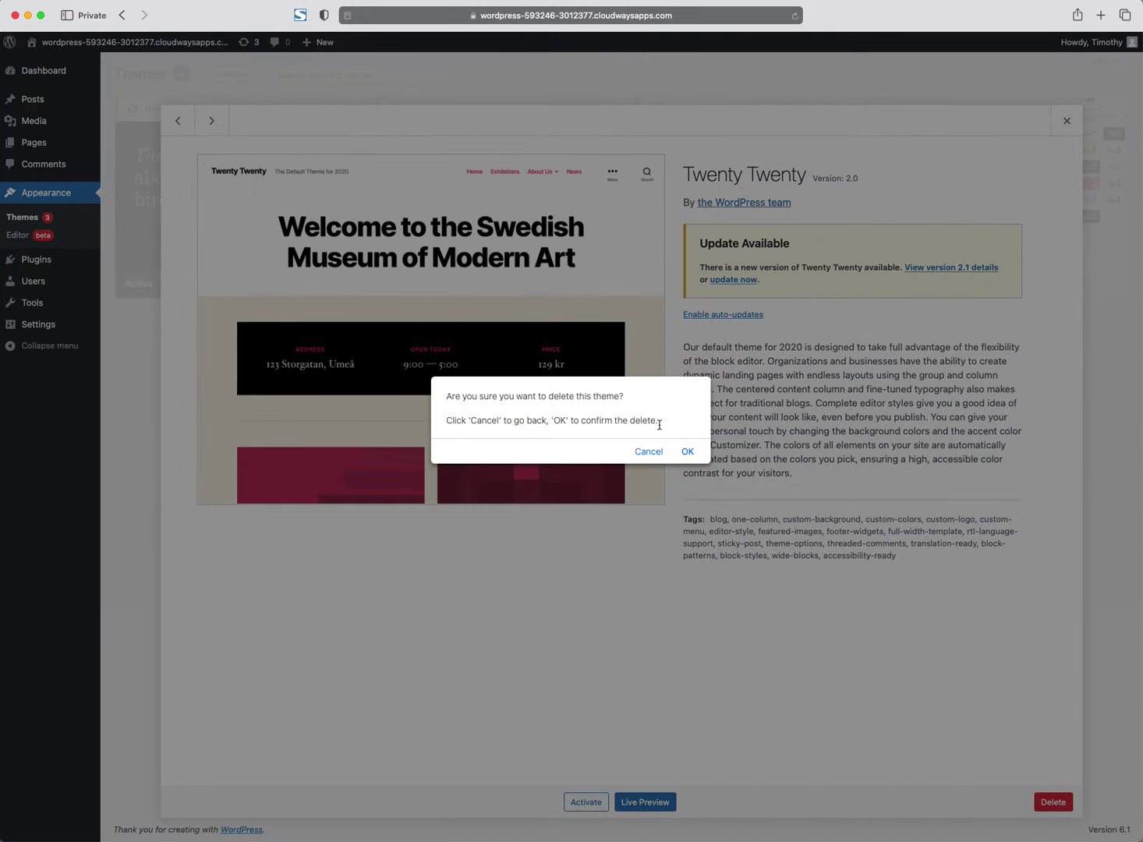
pyautogui.click(688, 453)
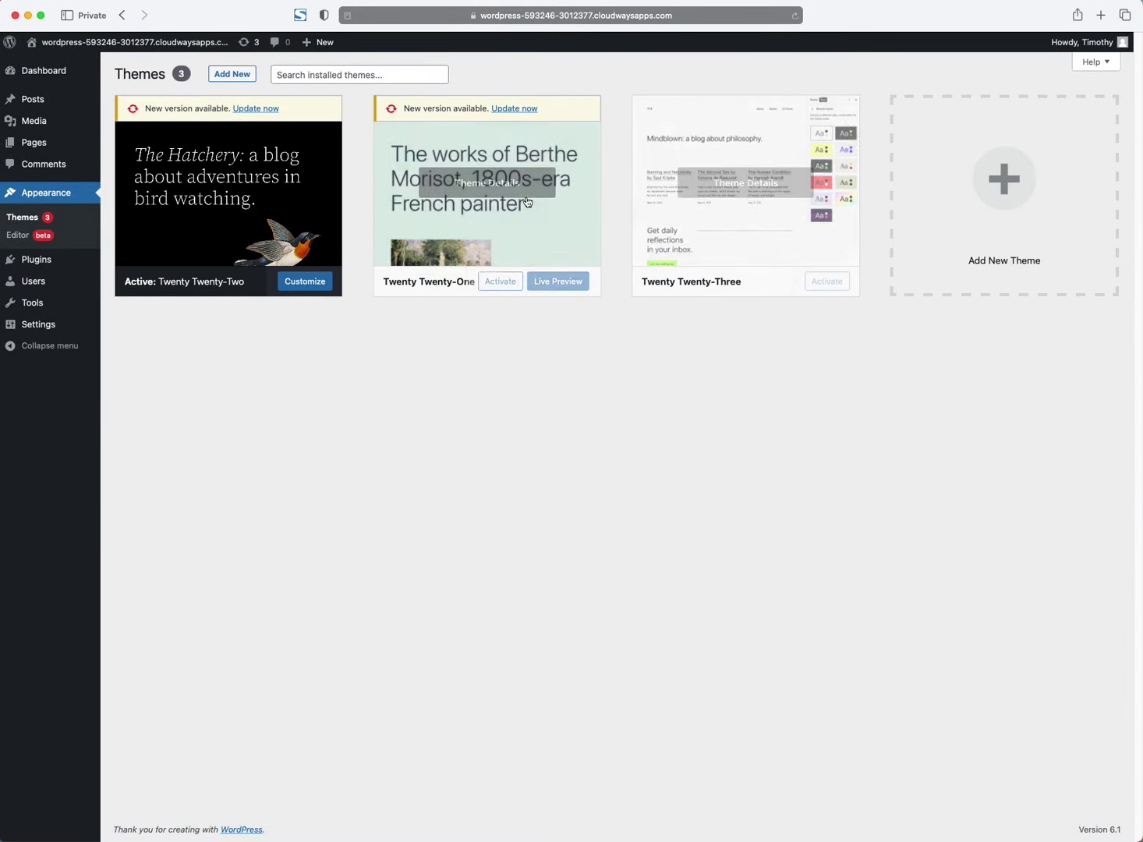
pyautogui.click(575, 229)
pyautogui.click(1052, 802)
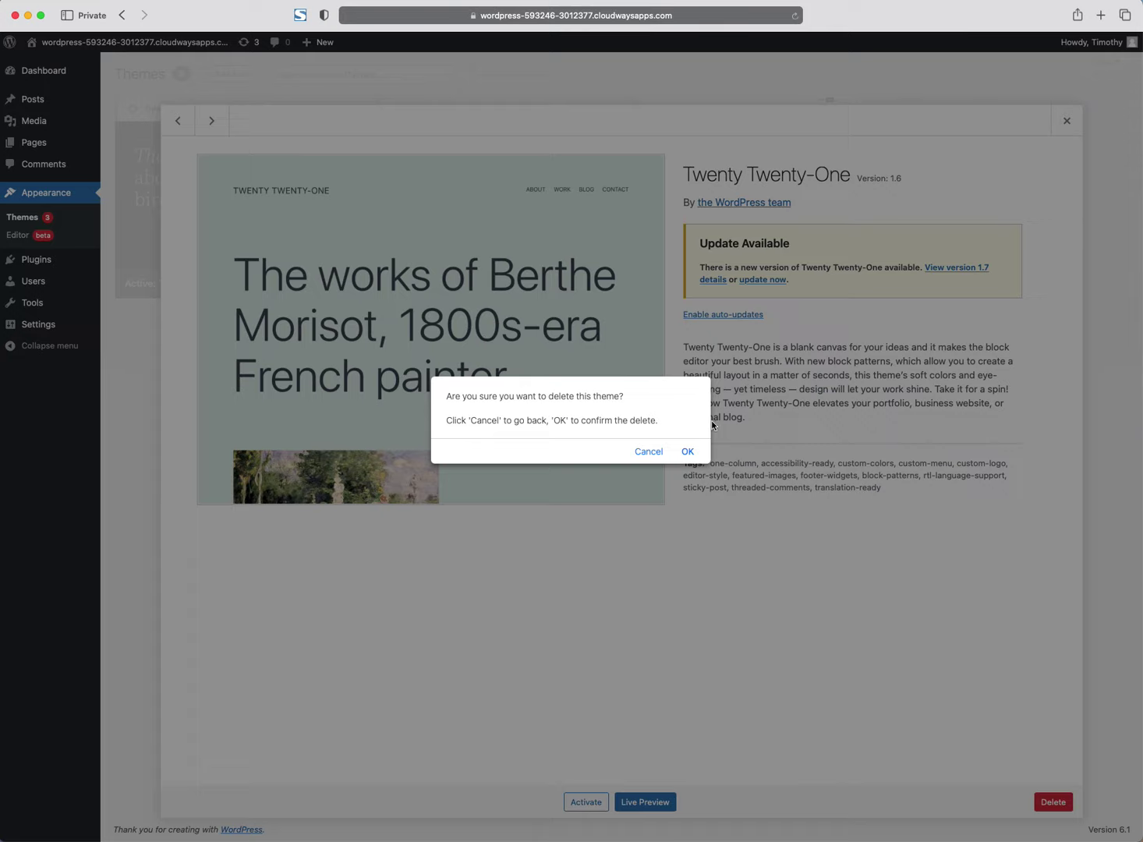
pyautogui.click(693, 456)
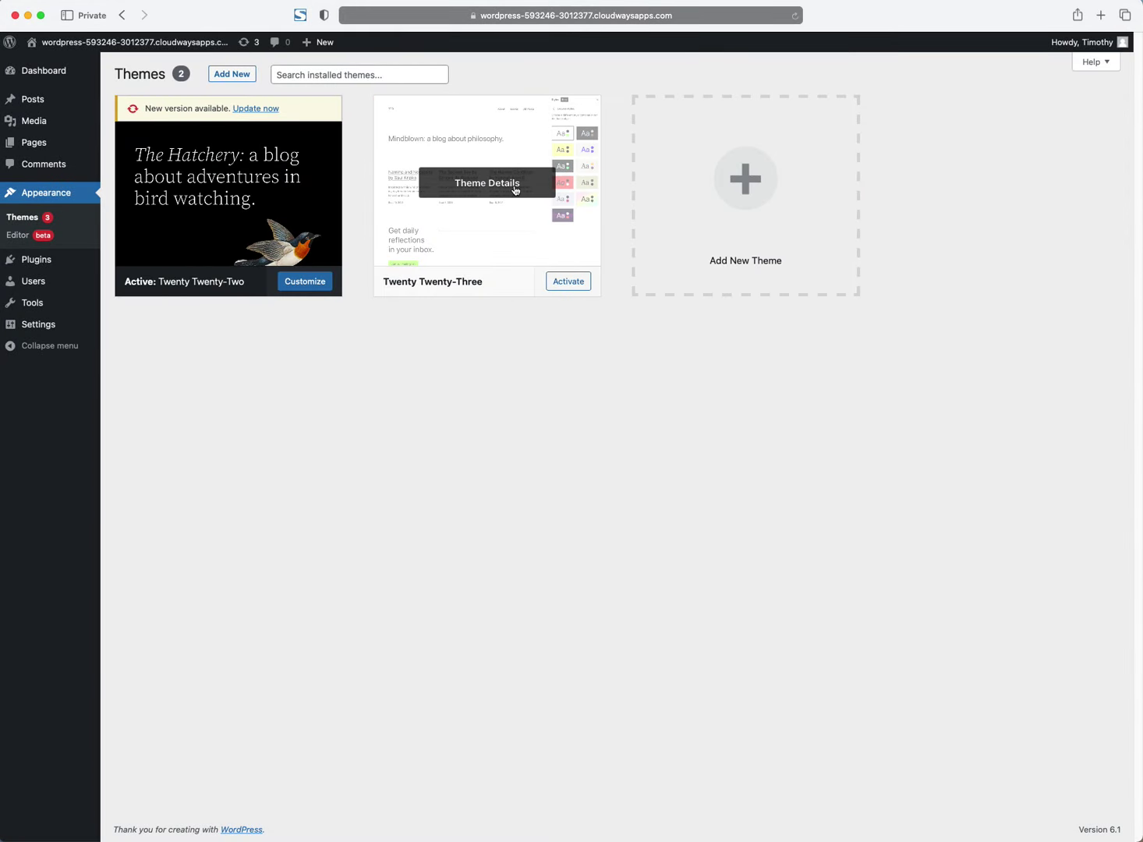
pyautogui.click(516, 261)
pyautogui.click(1052, 802)
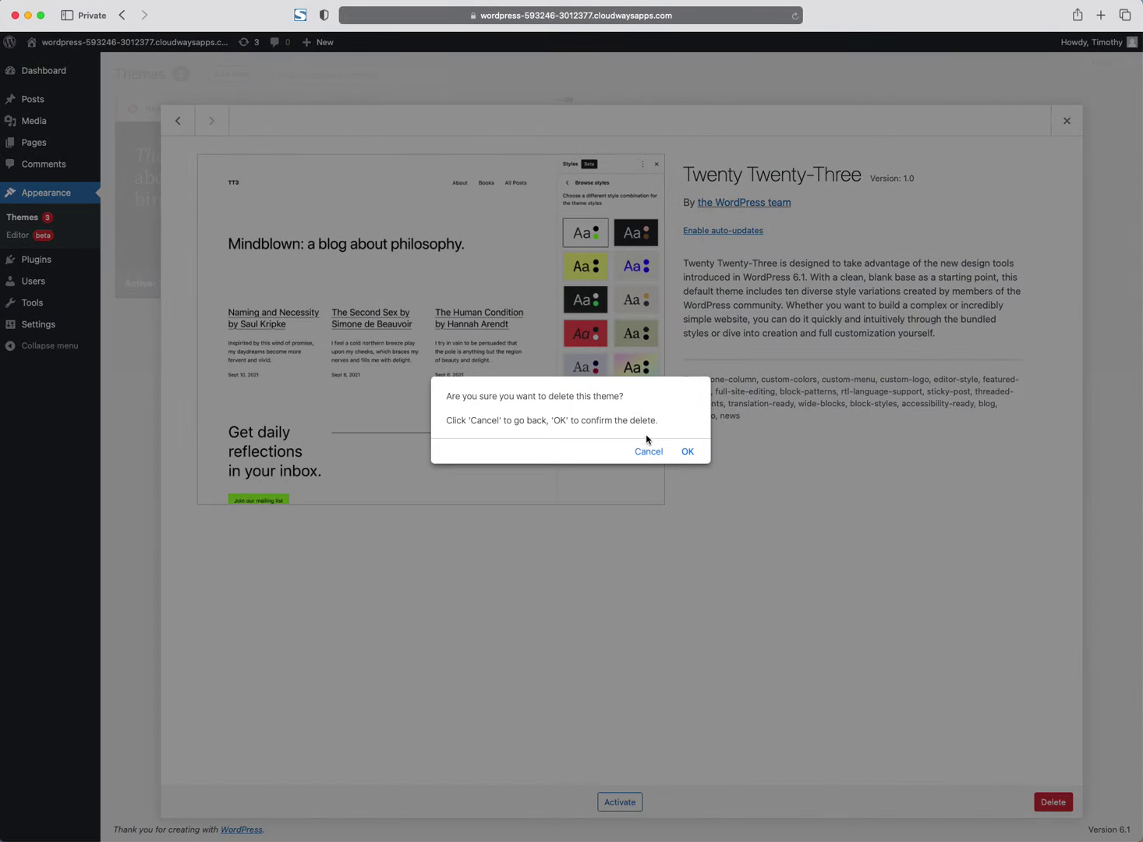
pyautogui.click(689, 453)
pyautogui.click(343, 263)
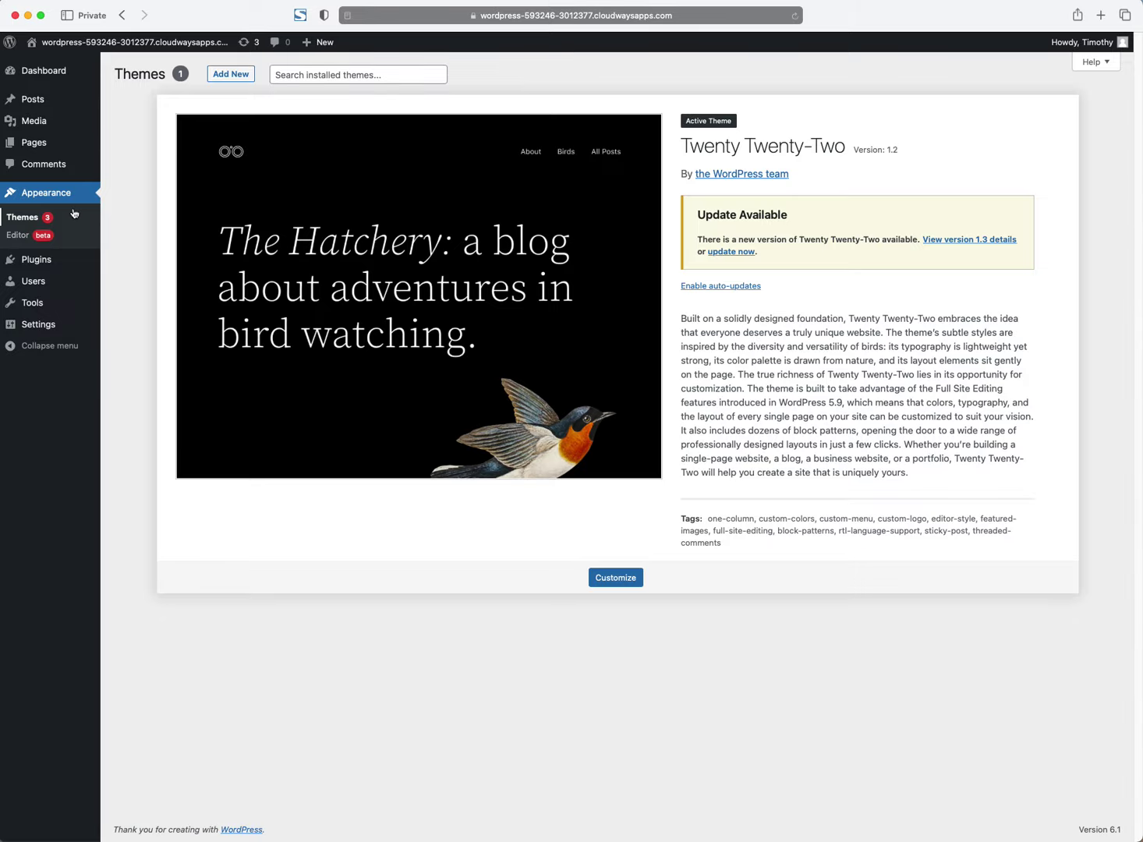
# Step: Add the Astra theme from the popular themes in the WordPress theme directory and activate it
pyautogui.click(232, 77)
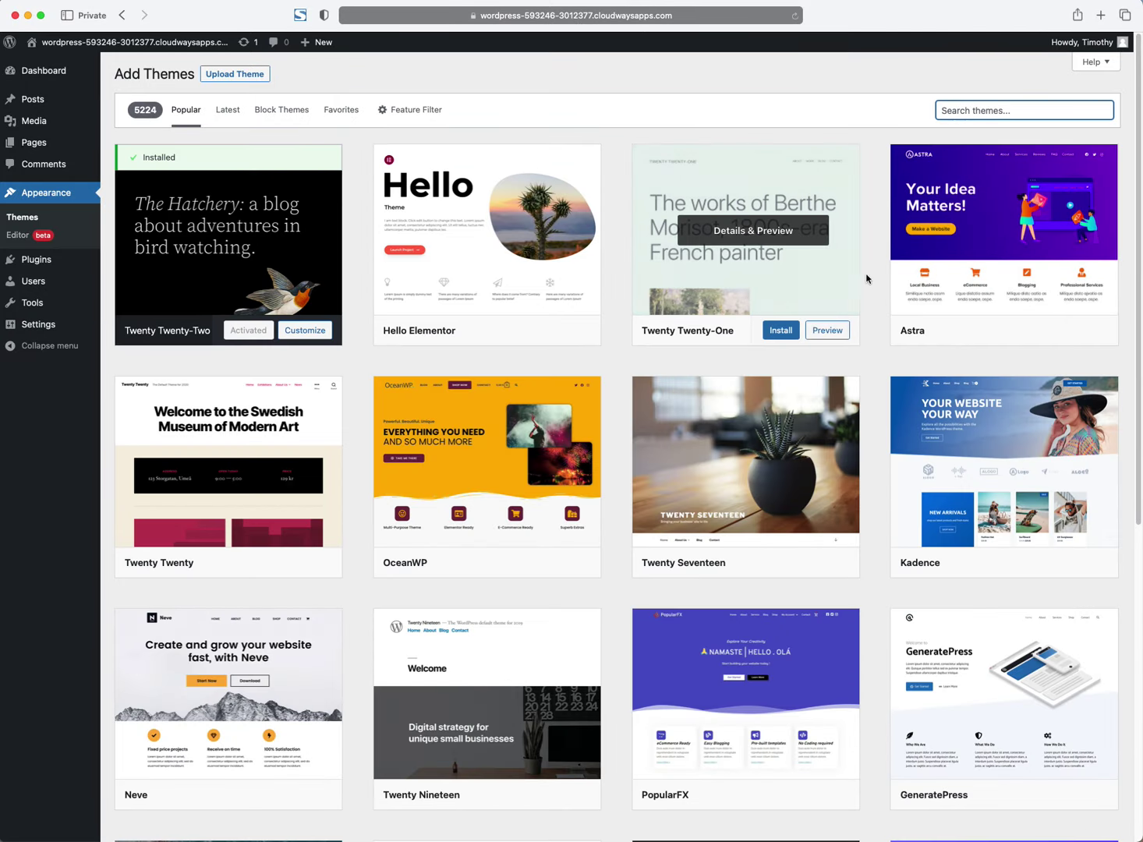
pyautogui.moveTo(963, 243)
pyautogui.moveTo(461, 259)
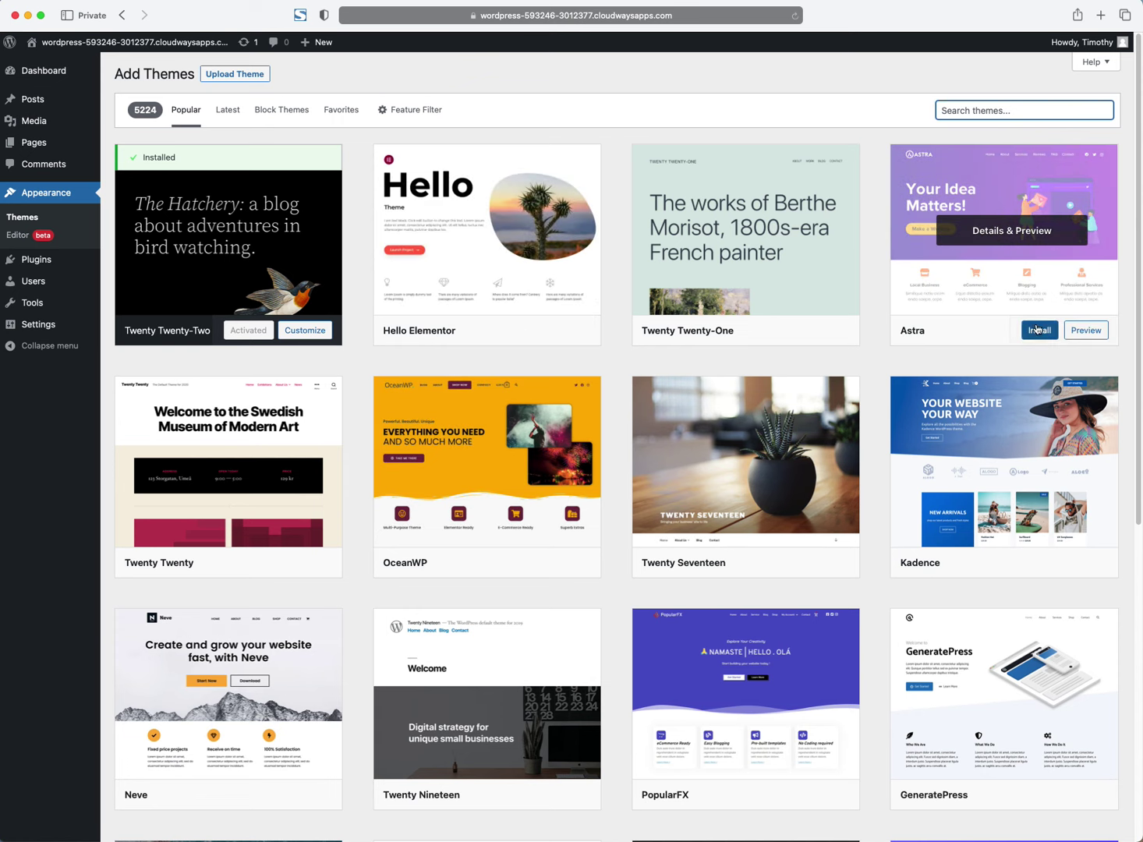
pyautogui.click(1037, 328)
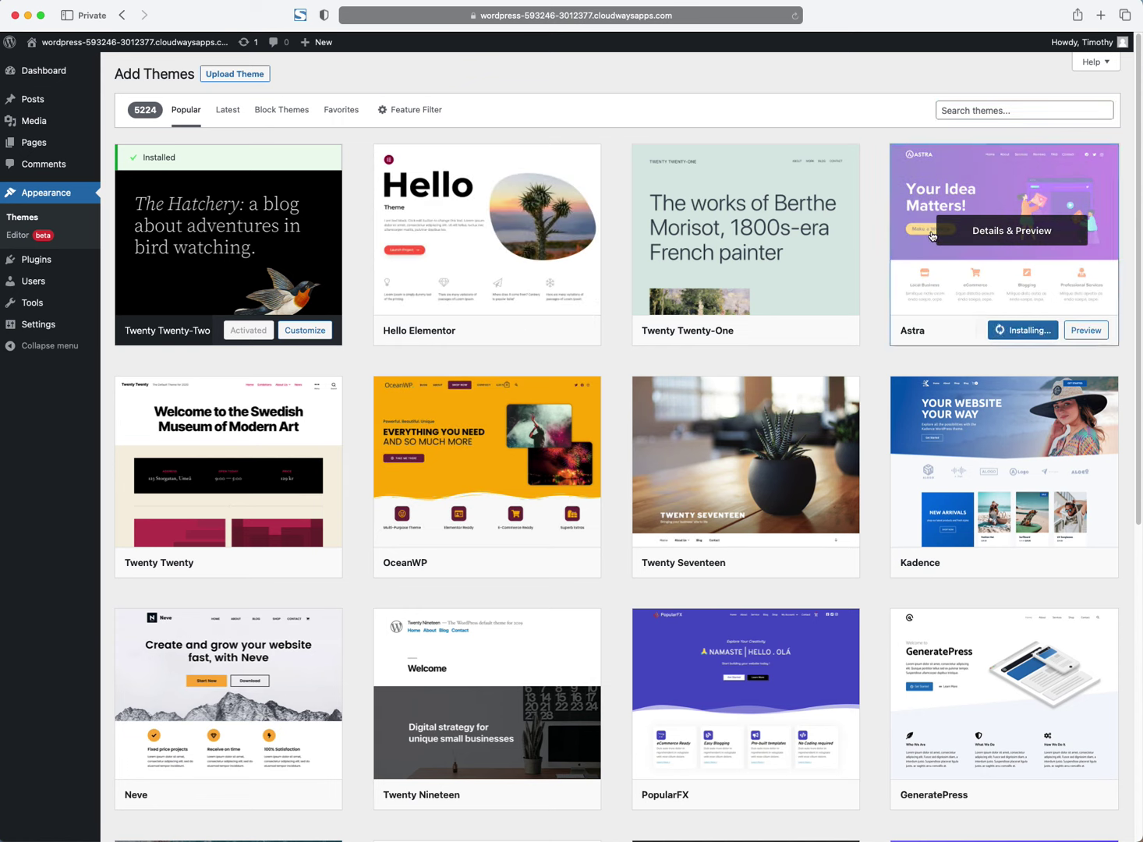
pyautogui.click(1024, 329)
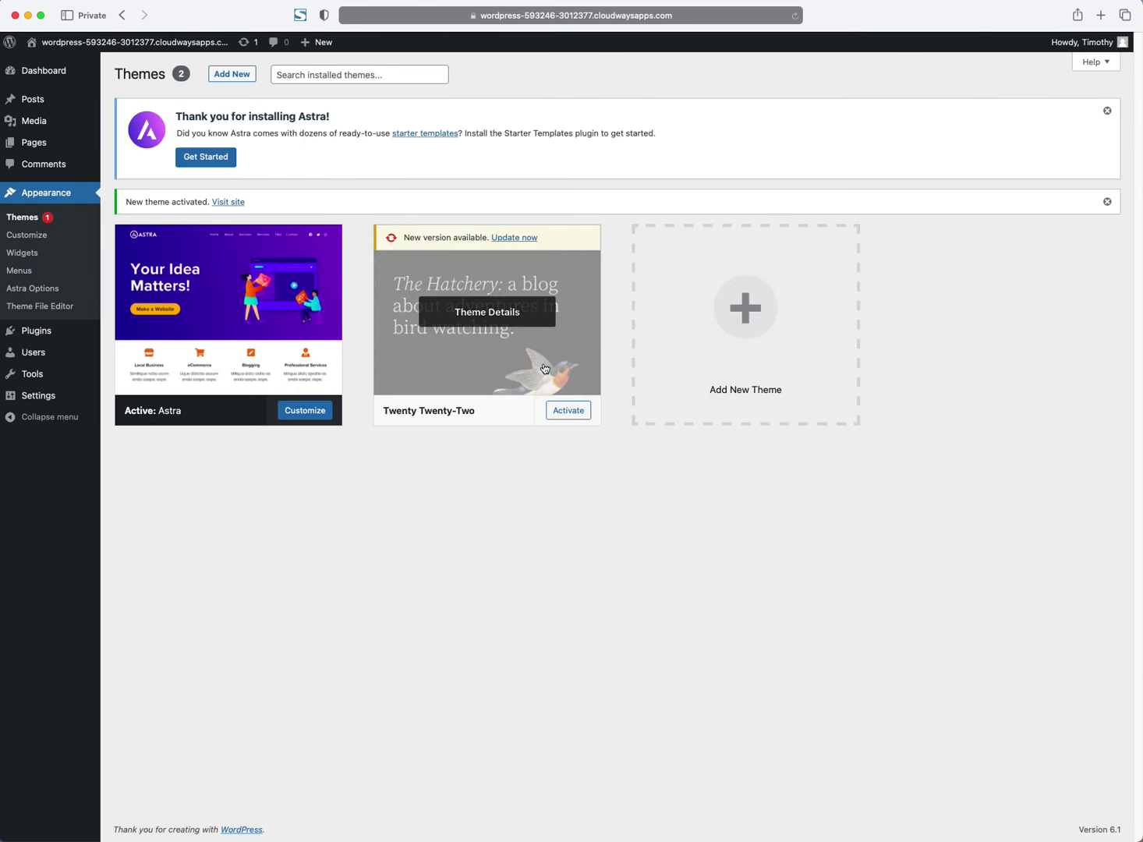
# Step: Delete the Twenty Twenty-Two theme and dismiss the Astra installation notice
pyautogui.click(505, 314)
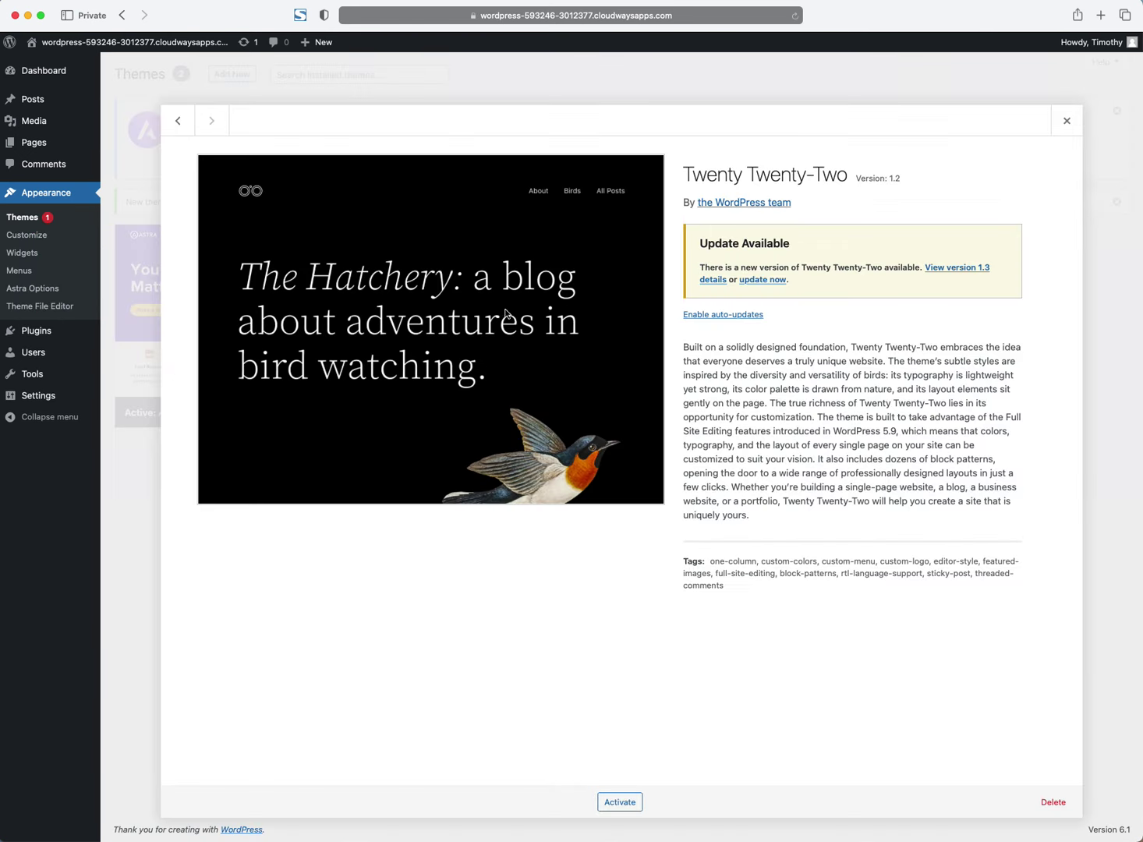
pyautogui.click(1053, 802)
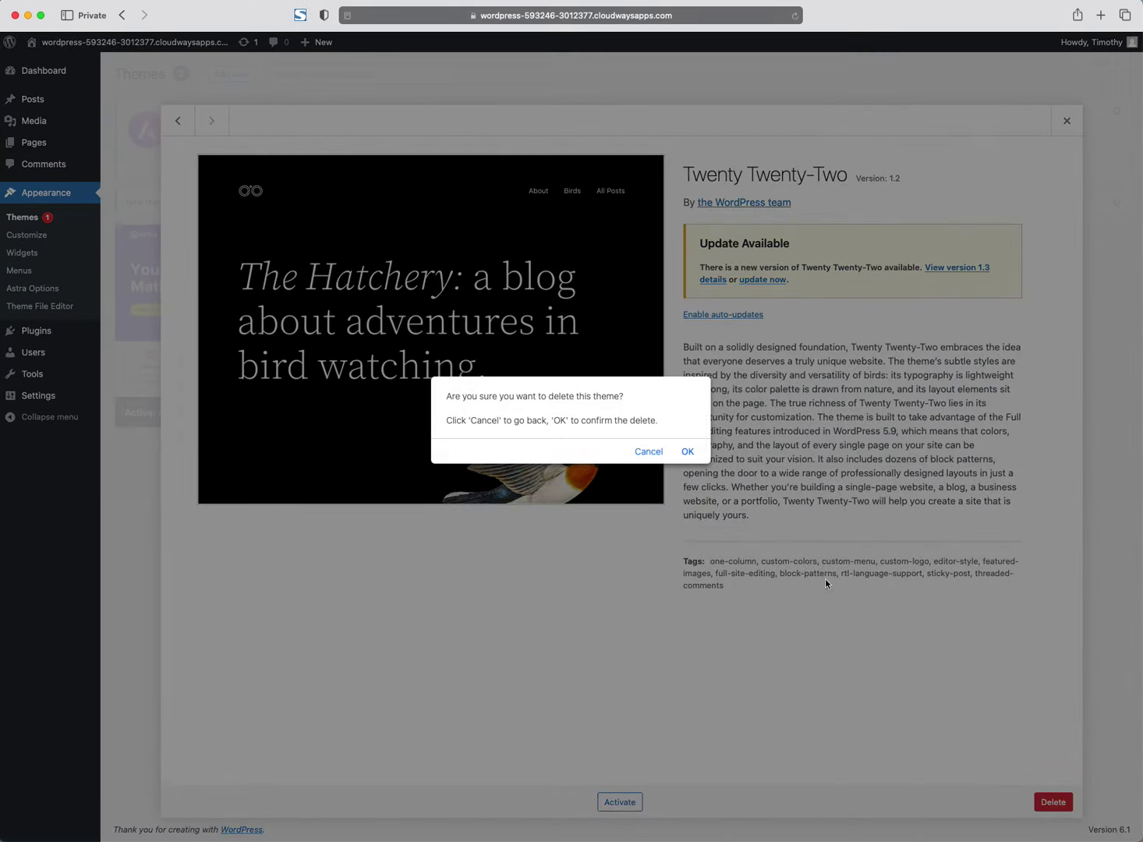
pyautogui.click(689, 452)
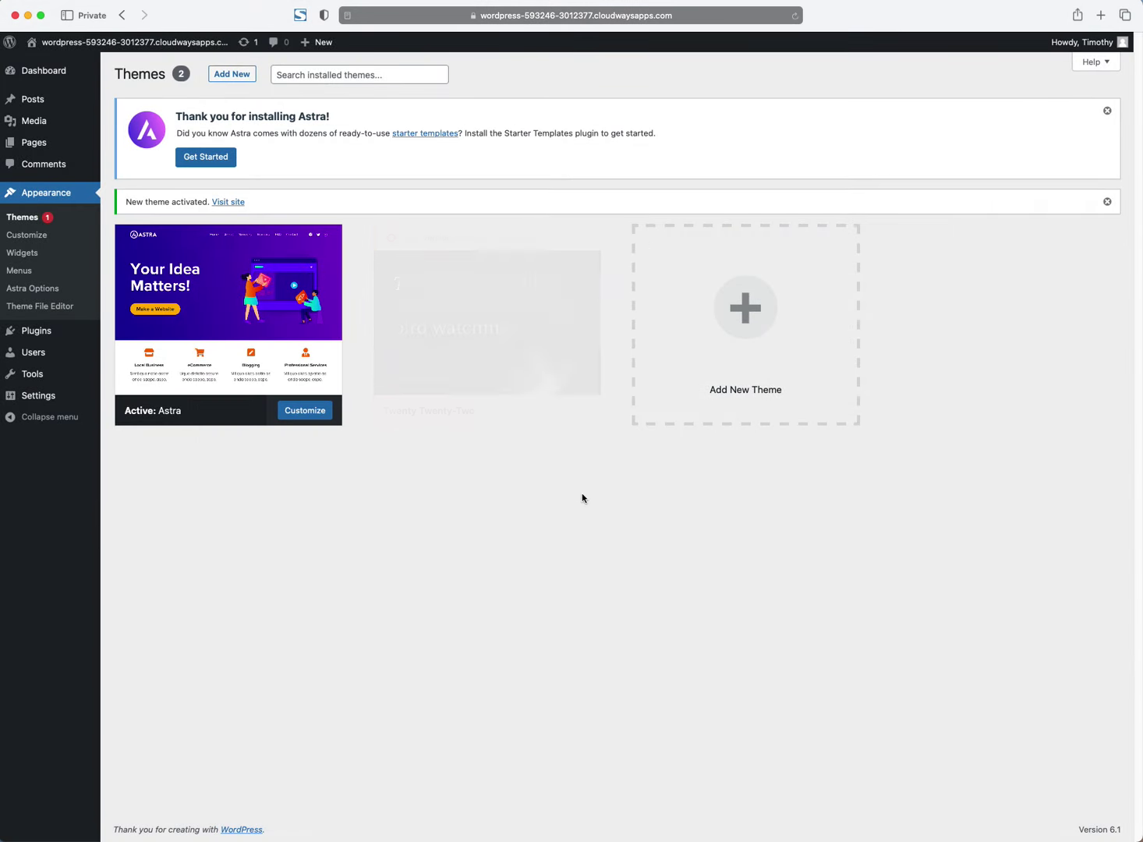
pyautogui.click(164, 343)
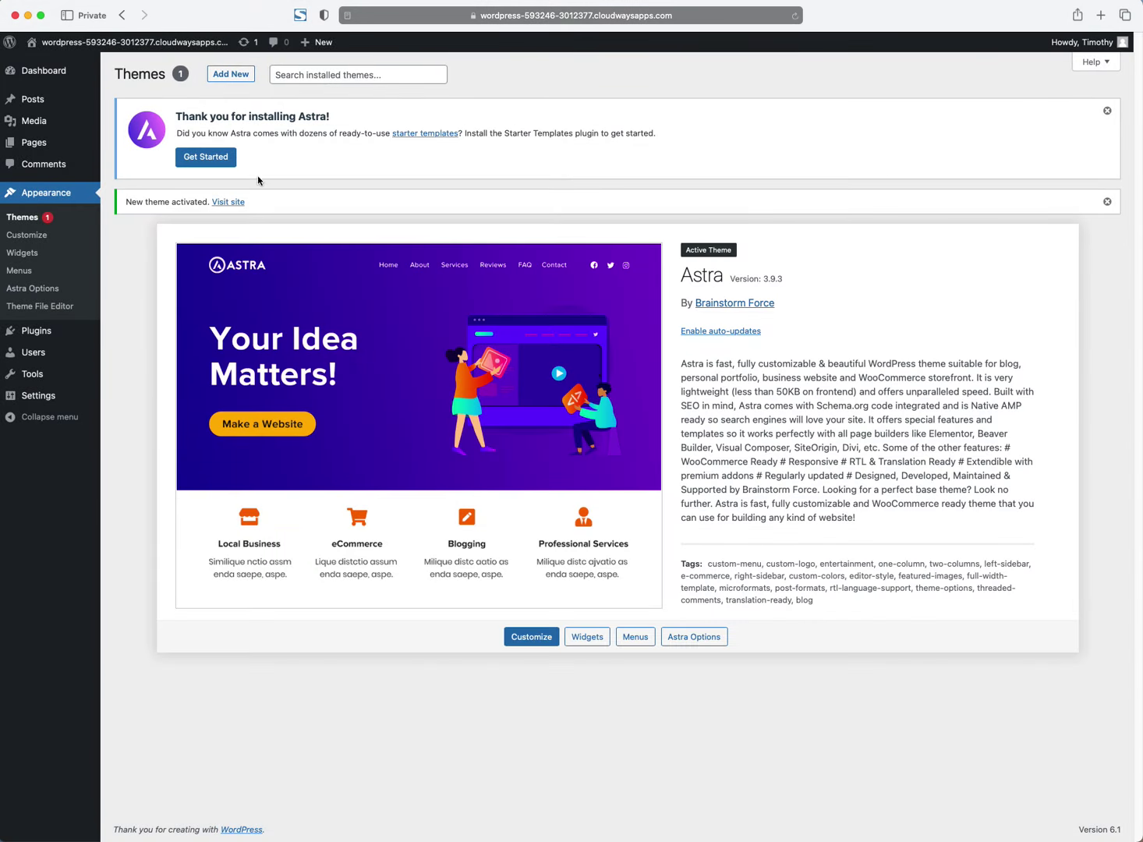
pyautogui.click(1108, 113)
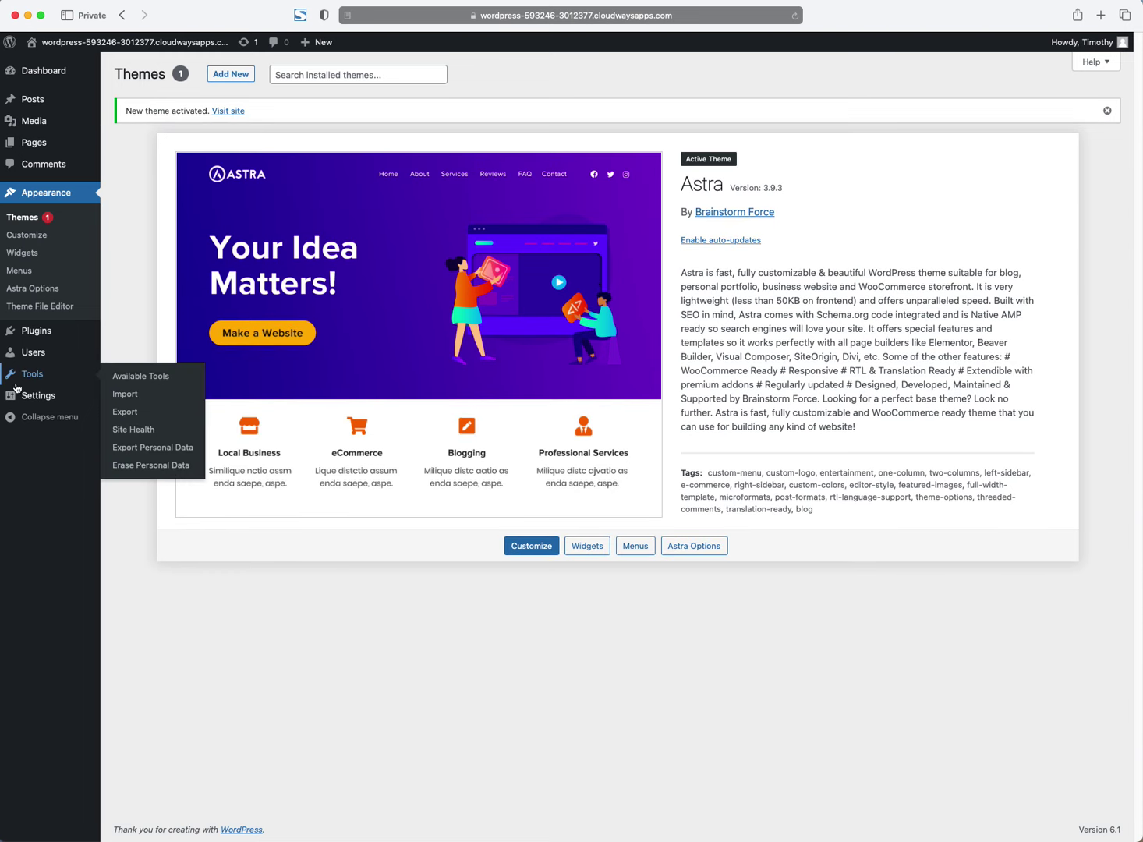
# Step: Open Astra Options and look over its customizer links, Pro options and free plugins
pyautogui.click(60, 289)
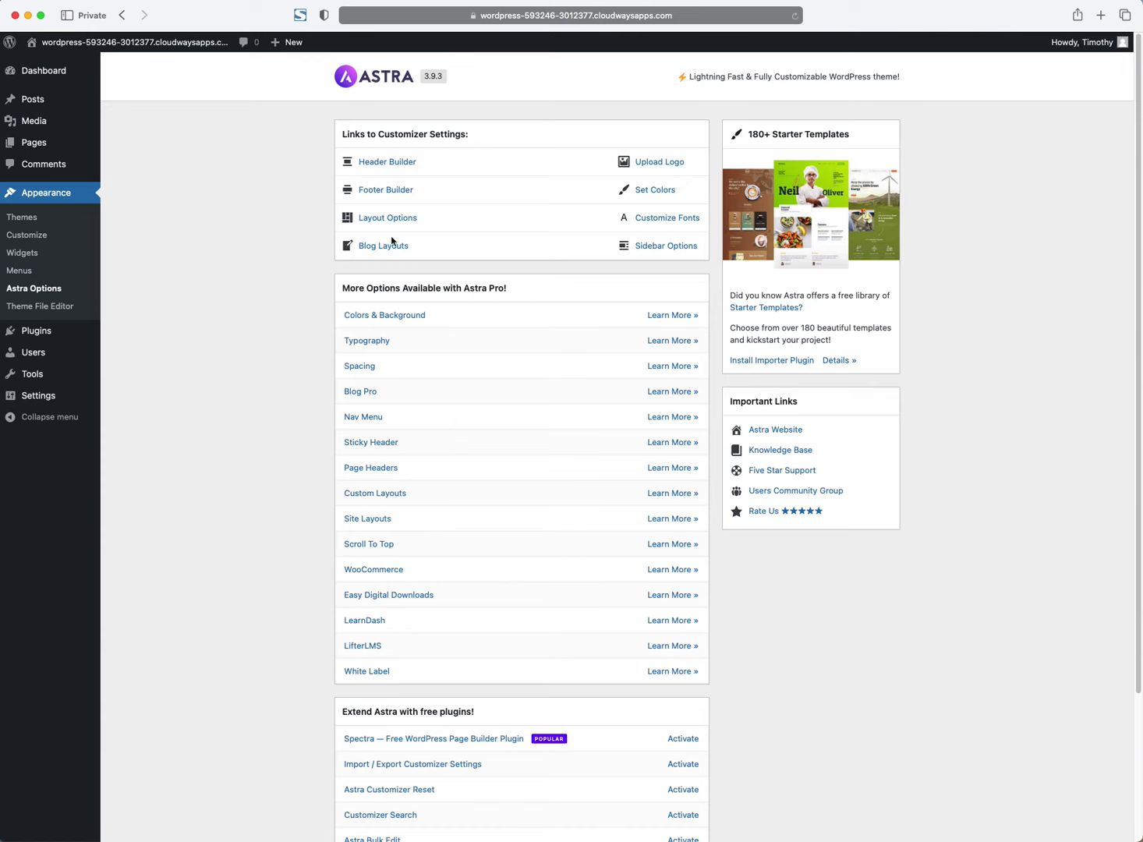
pyautogui.scroll(-5, 442, 360)
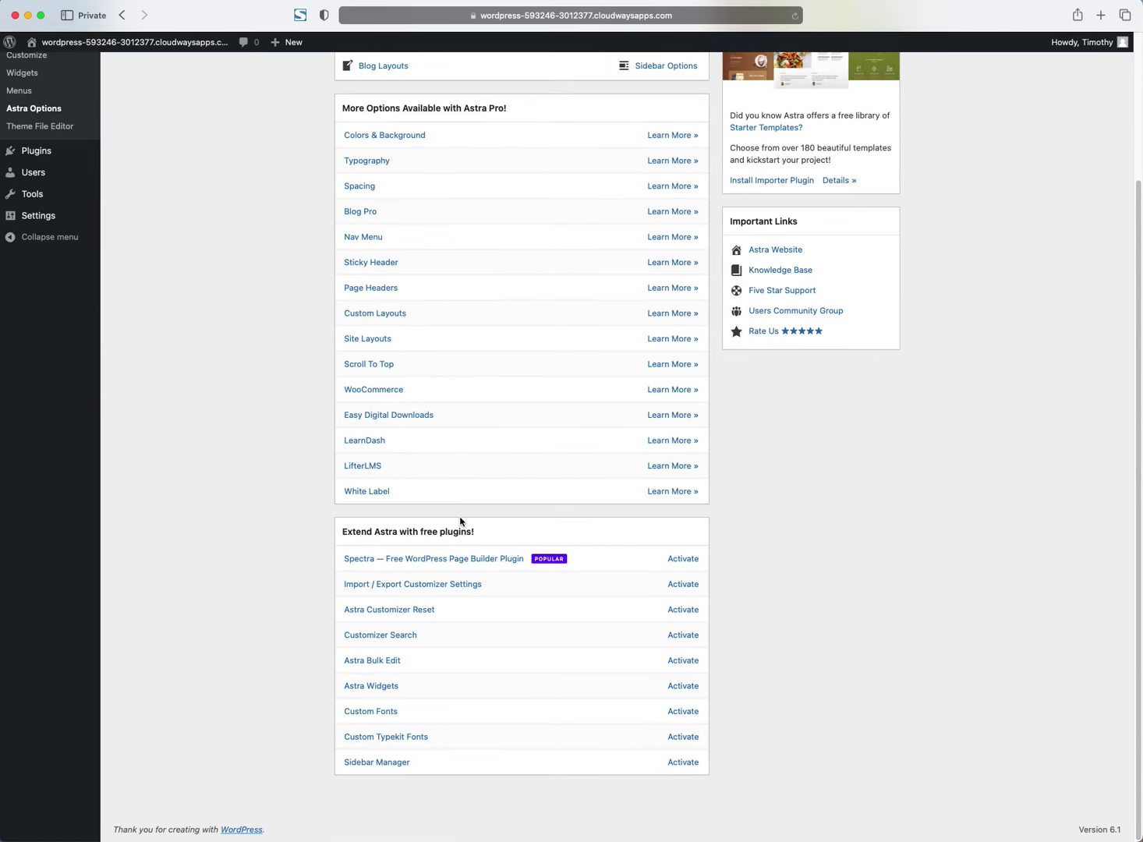
pyautogui.scroll(5, 415, 611)
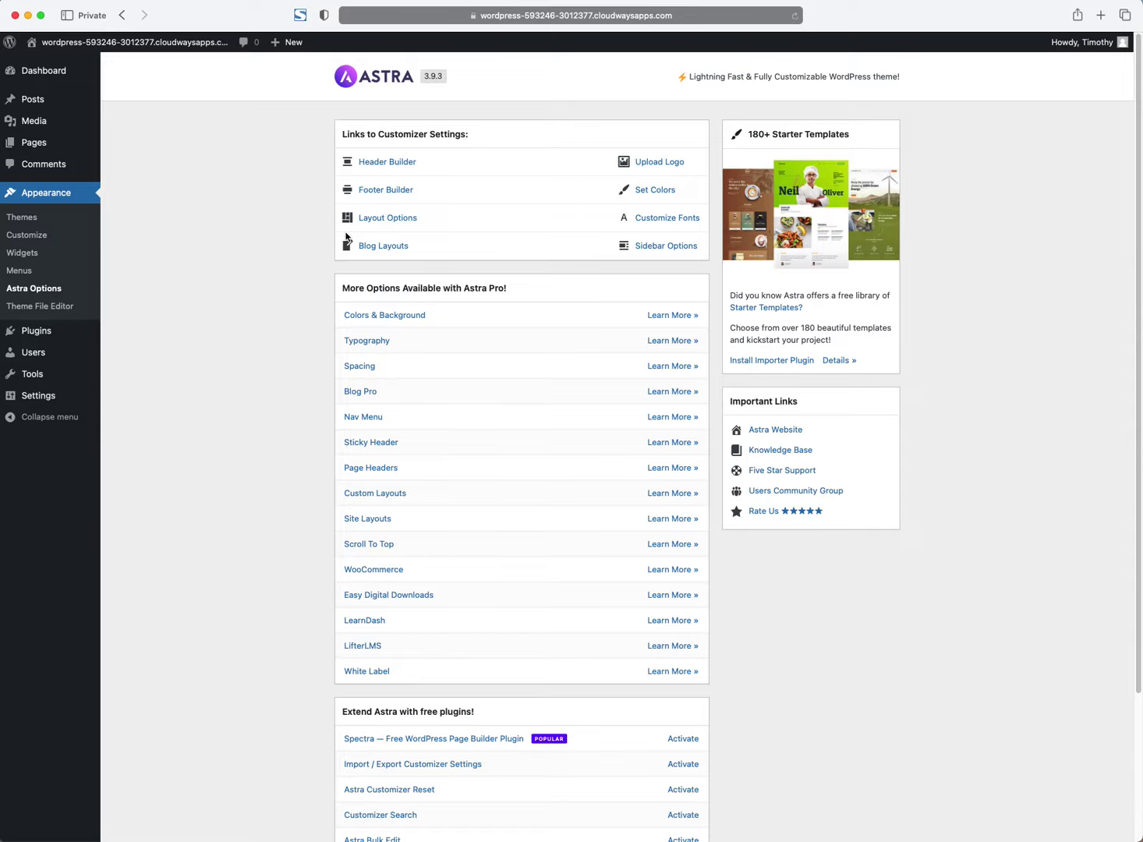
# Step: View the site's front end in a new browser tab and return to the Astra Options page
pyautogui.rightClick(165, 47)
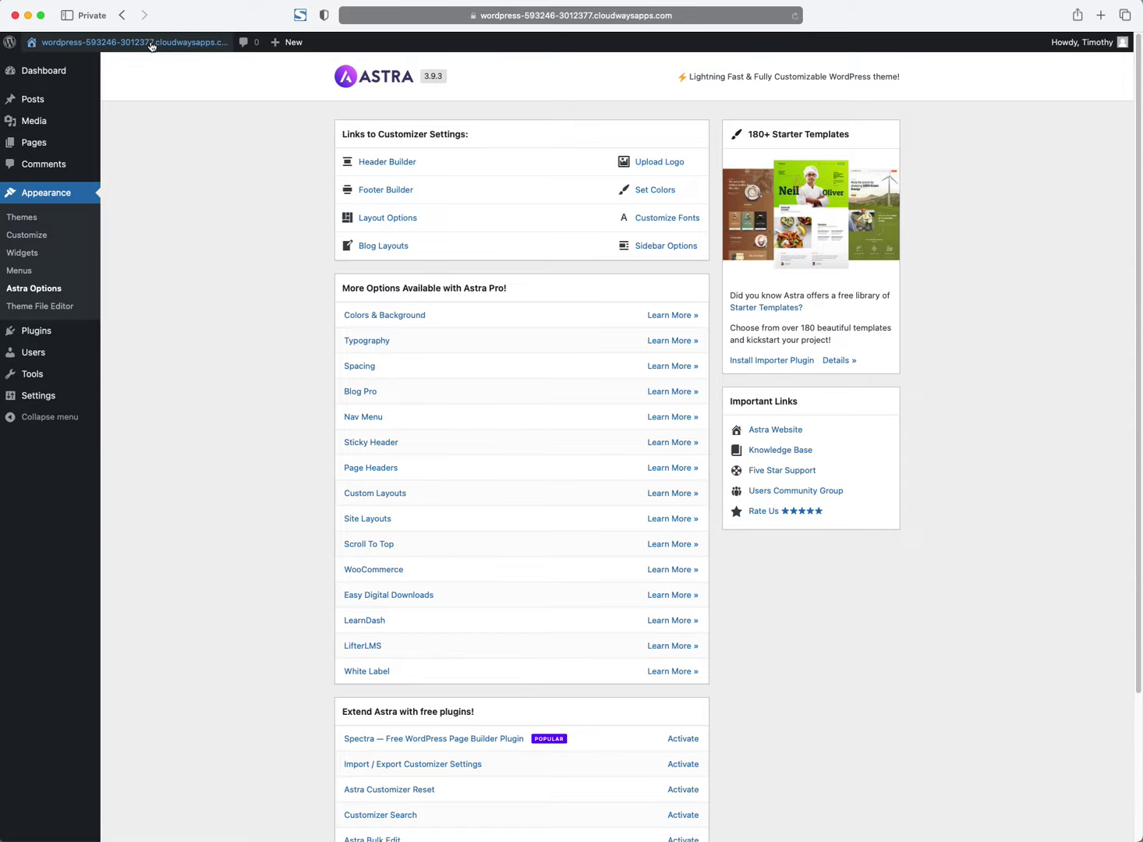
pyautogui.click(170, 48)
pyautogui.click(855, 41)
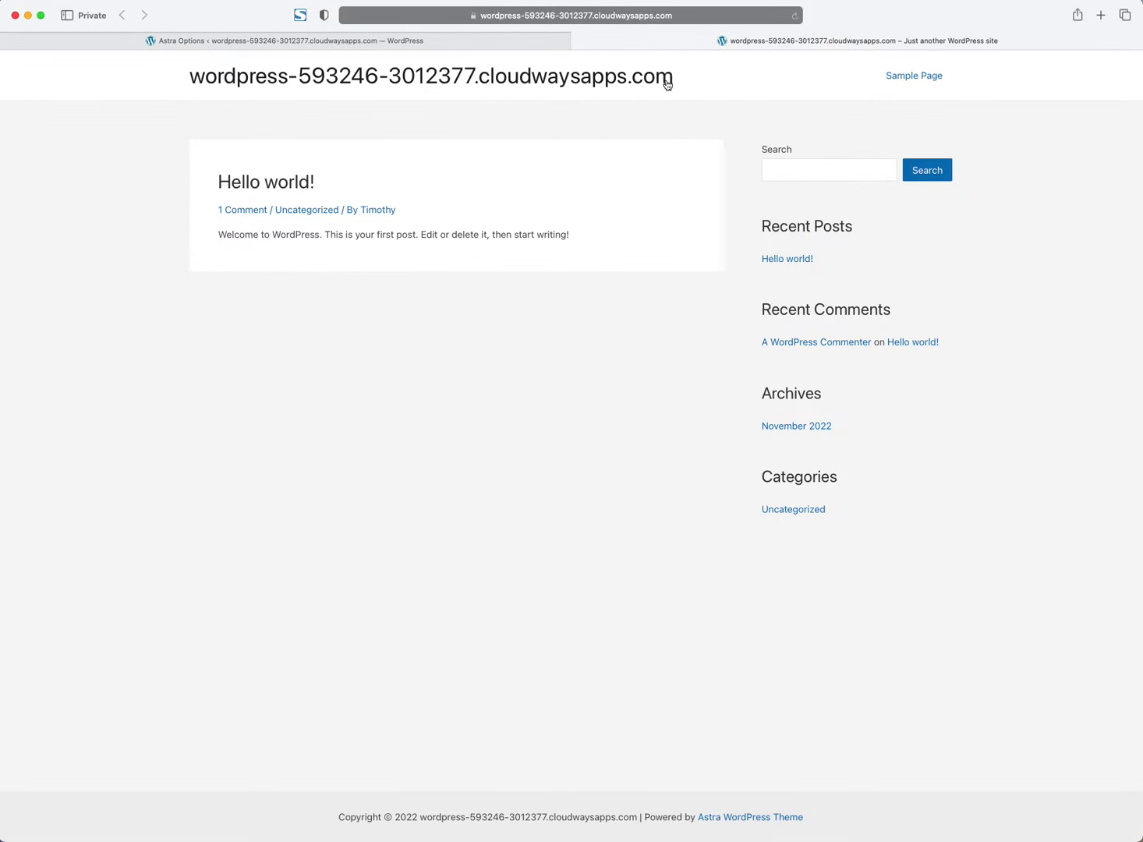
pyautogui.click(456, 41)
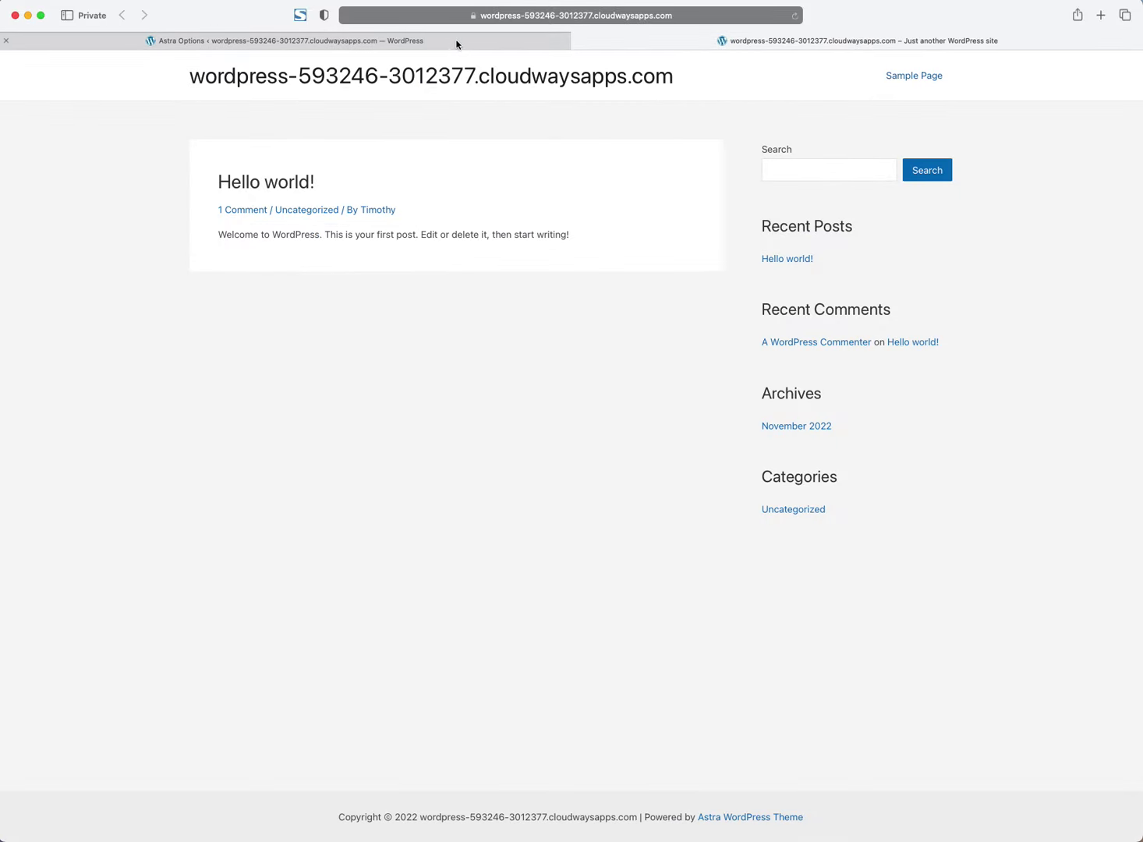
# Step: Open Astra's Header Builder in a new browser tab and clear the site title in the Site Title & Logo settings
pyautogui.rightClick(456, 40)
pyautogui.click(365, 224)
pyautogui.click(407, 182)
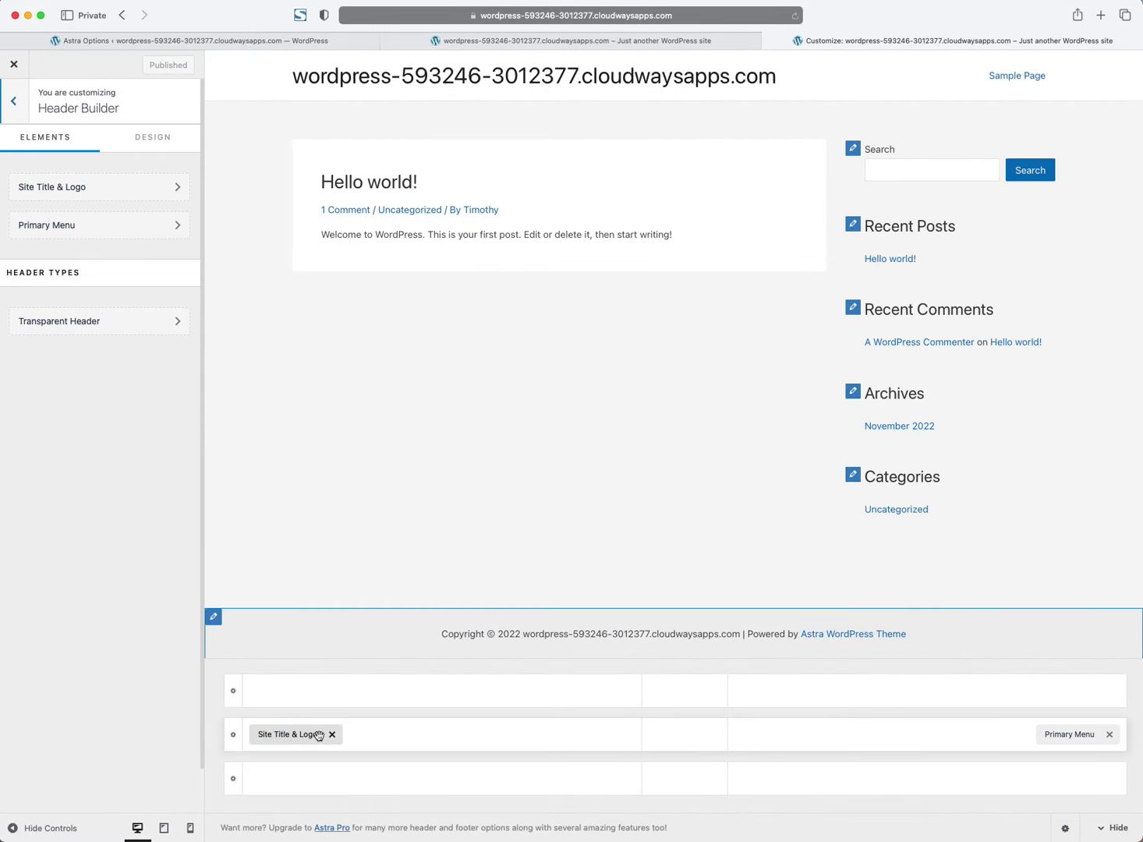
pyautogui.click(82, 188)
pyautogui.tripleClick(94, 421)
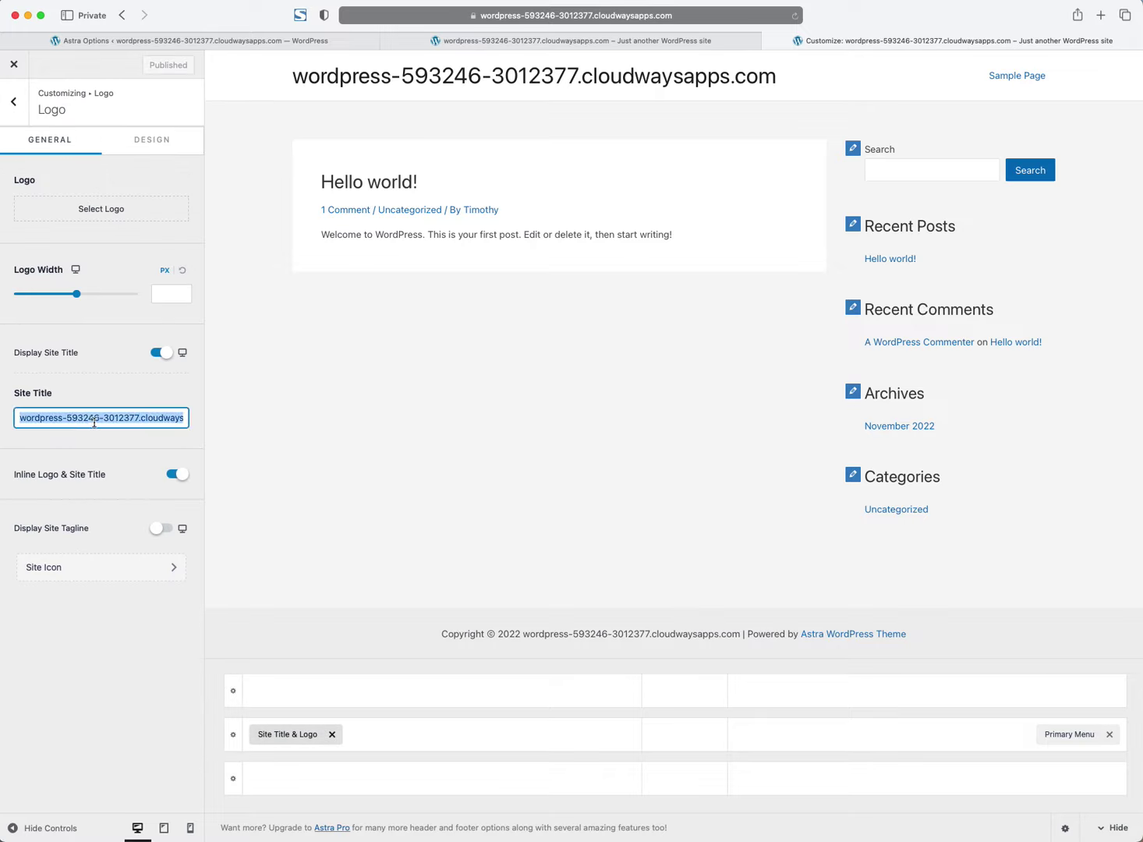
pyautogui.press('BackSpace')
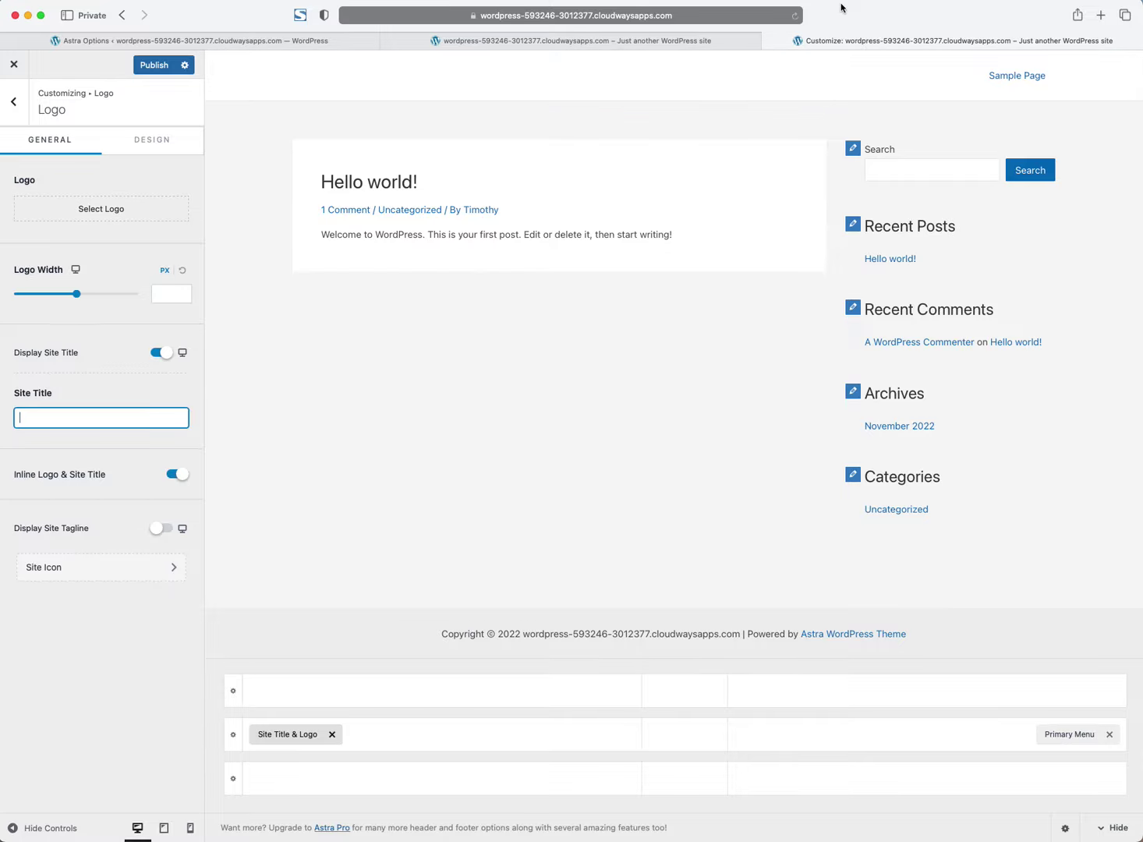
# Step: Use the site's front-end browser tab to search Google for "logo google" and browse the image results
pyautogui.click(676, 40)
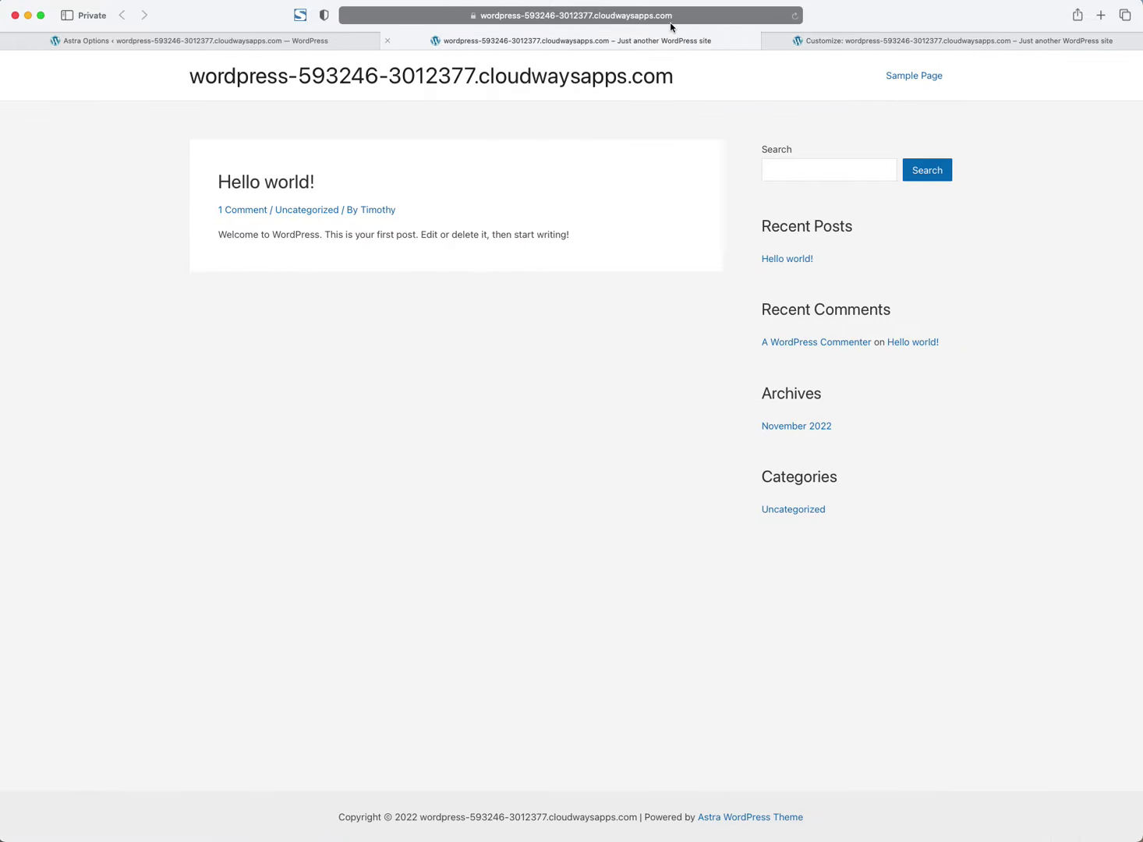
pyautogui.click(669, 24)
pyautogui.write('logo')
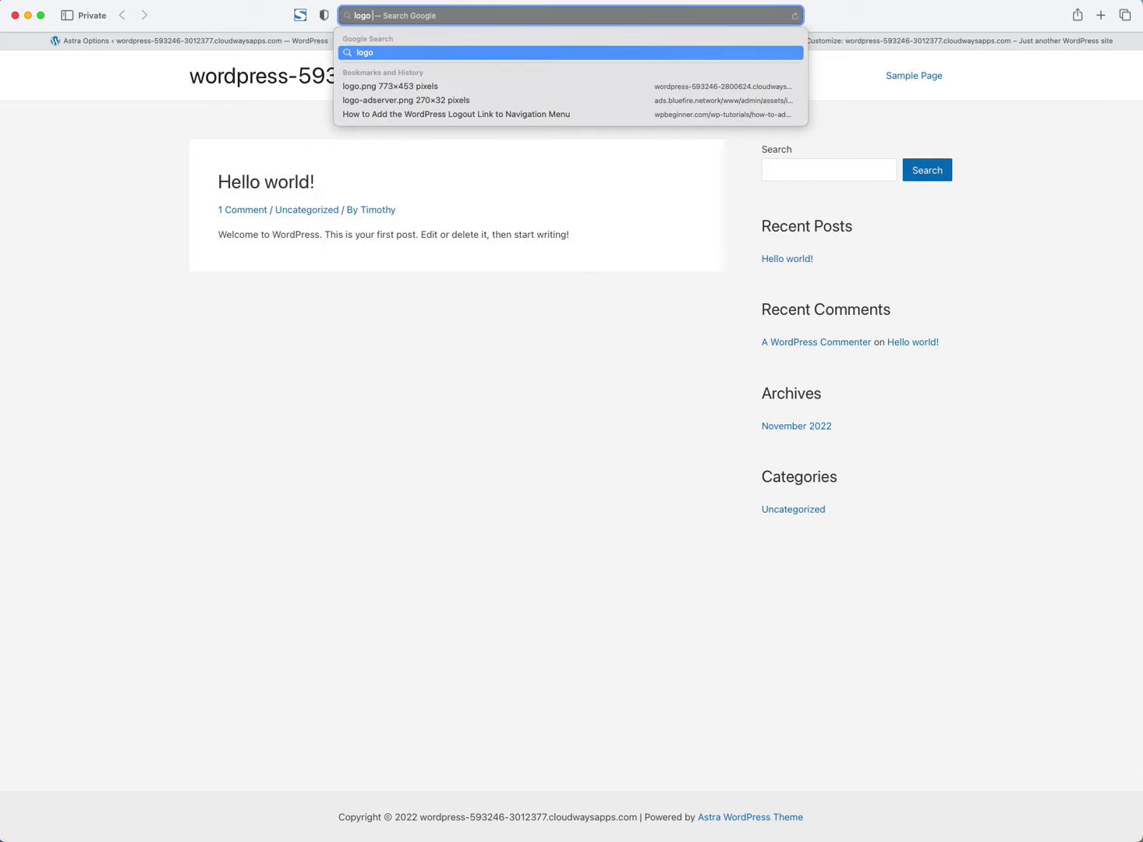
pyautogui.write(' google')
pyautogui.press('Return')
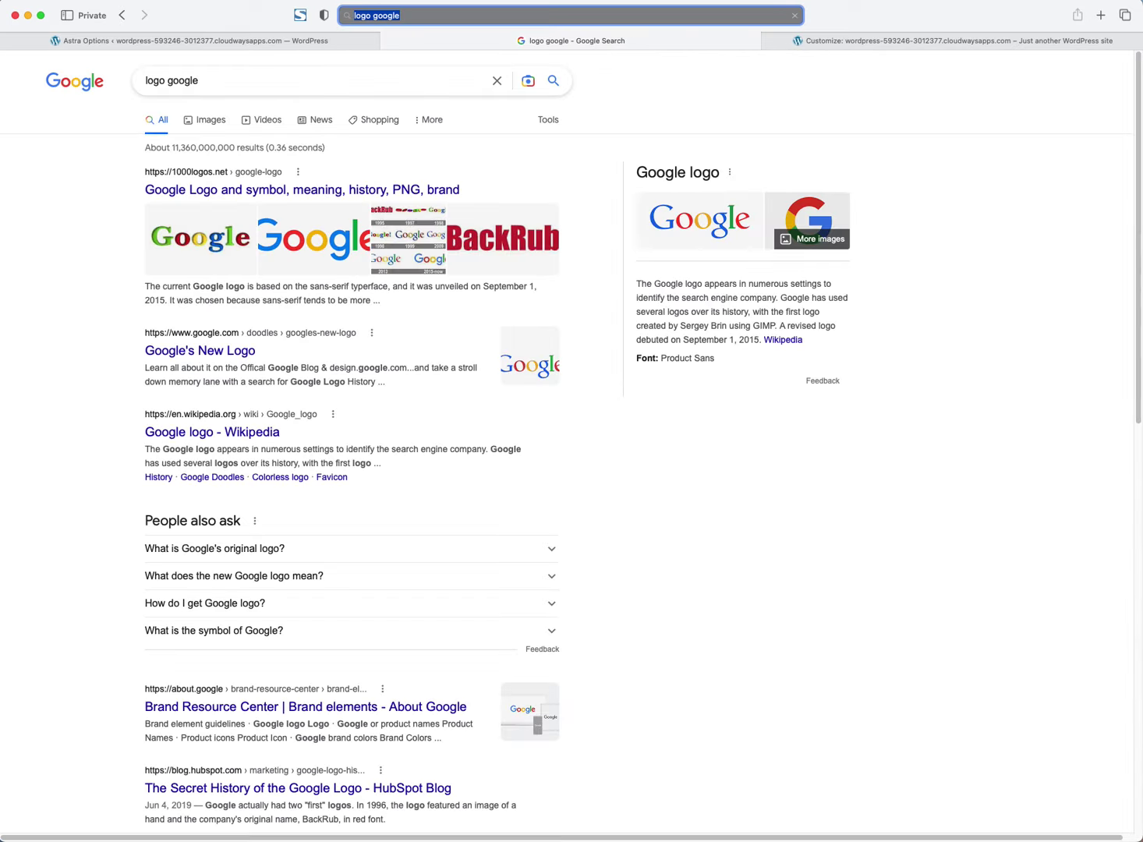
pyautogui.click(208, 120)
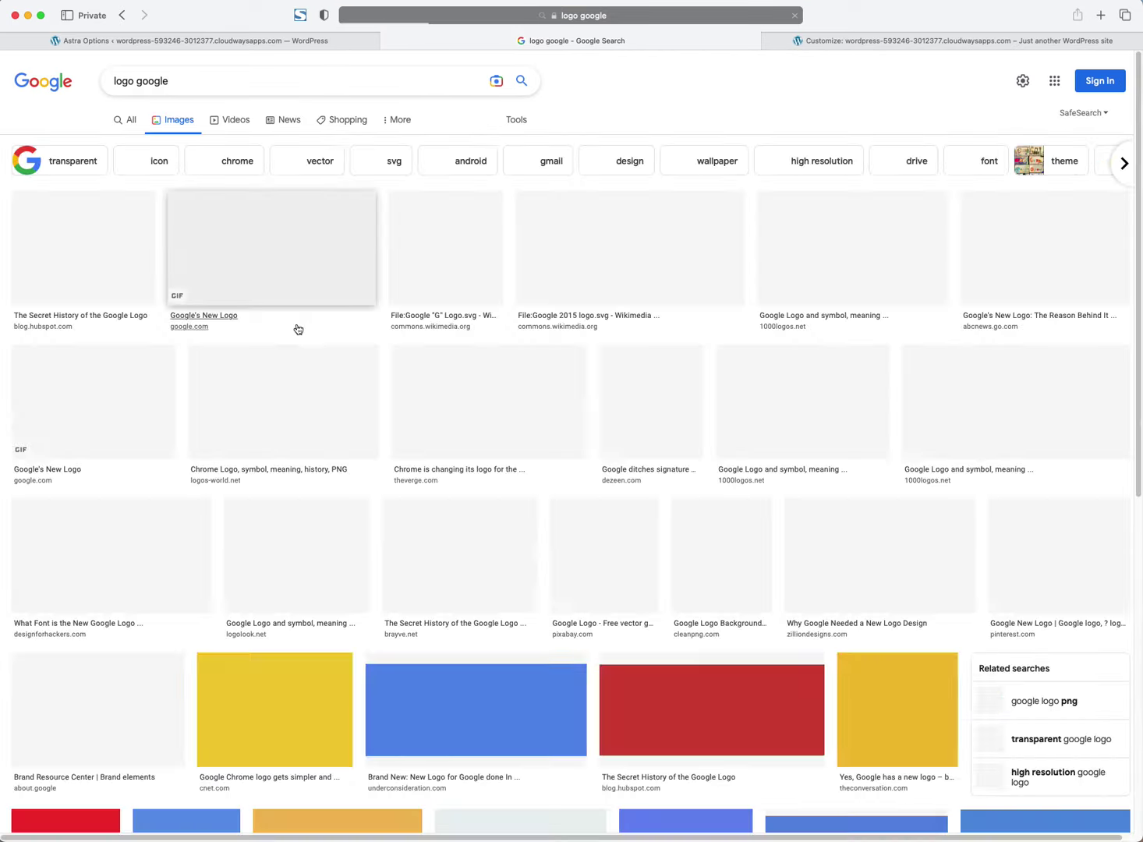
pyautogui.scroll(-4, 663, 405)
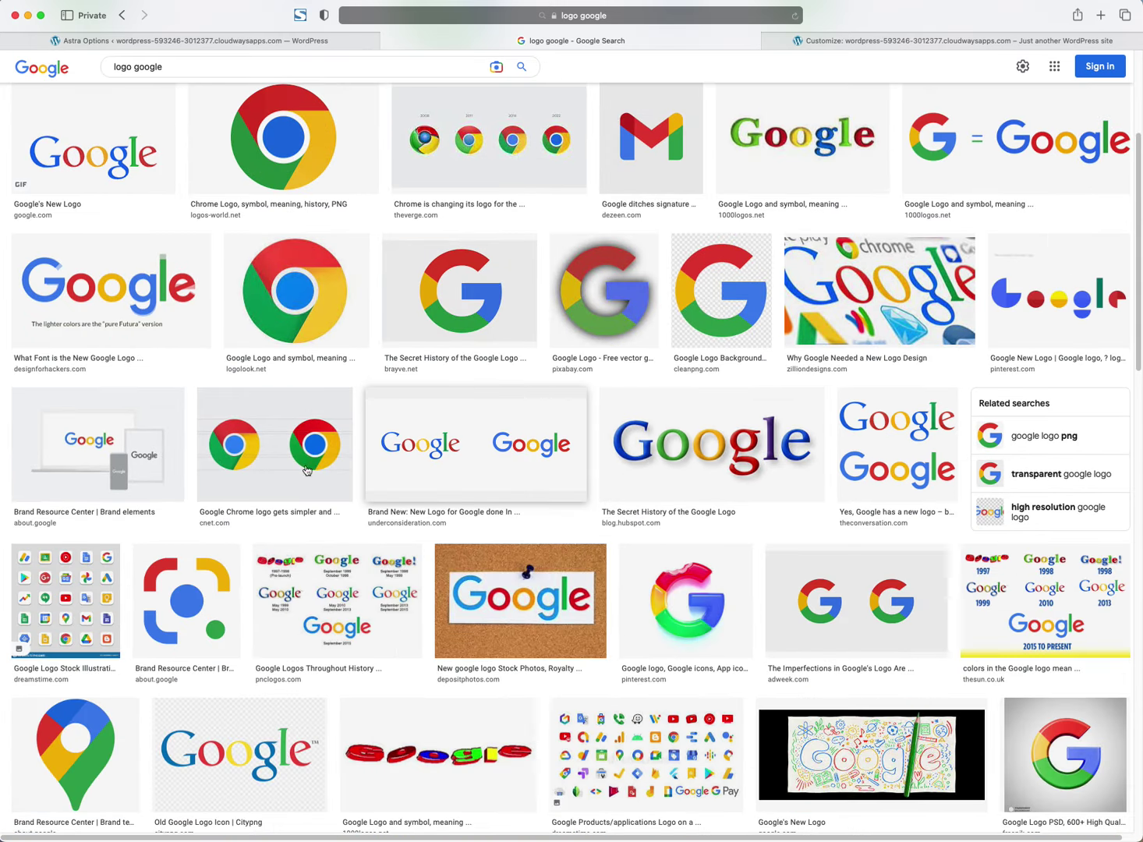
pyautogui.scroll(-6, 86, 312)
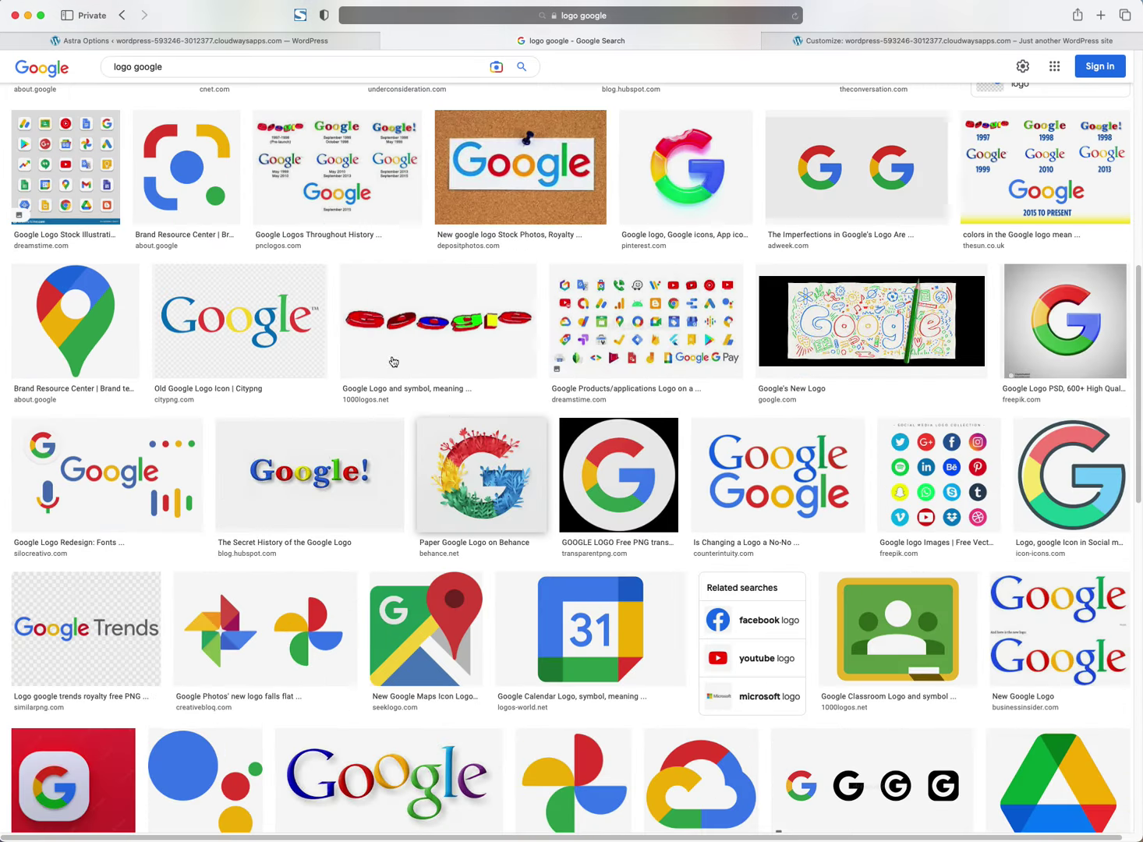
# Step: Search Google Images for "logo" and save Wikipedia's Logo TV image to the Desktop as Logo_TV_2015
pyautogui.tripleClick(211, 67)
pyautogui.write('logo')
pyautogui.press('Return')
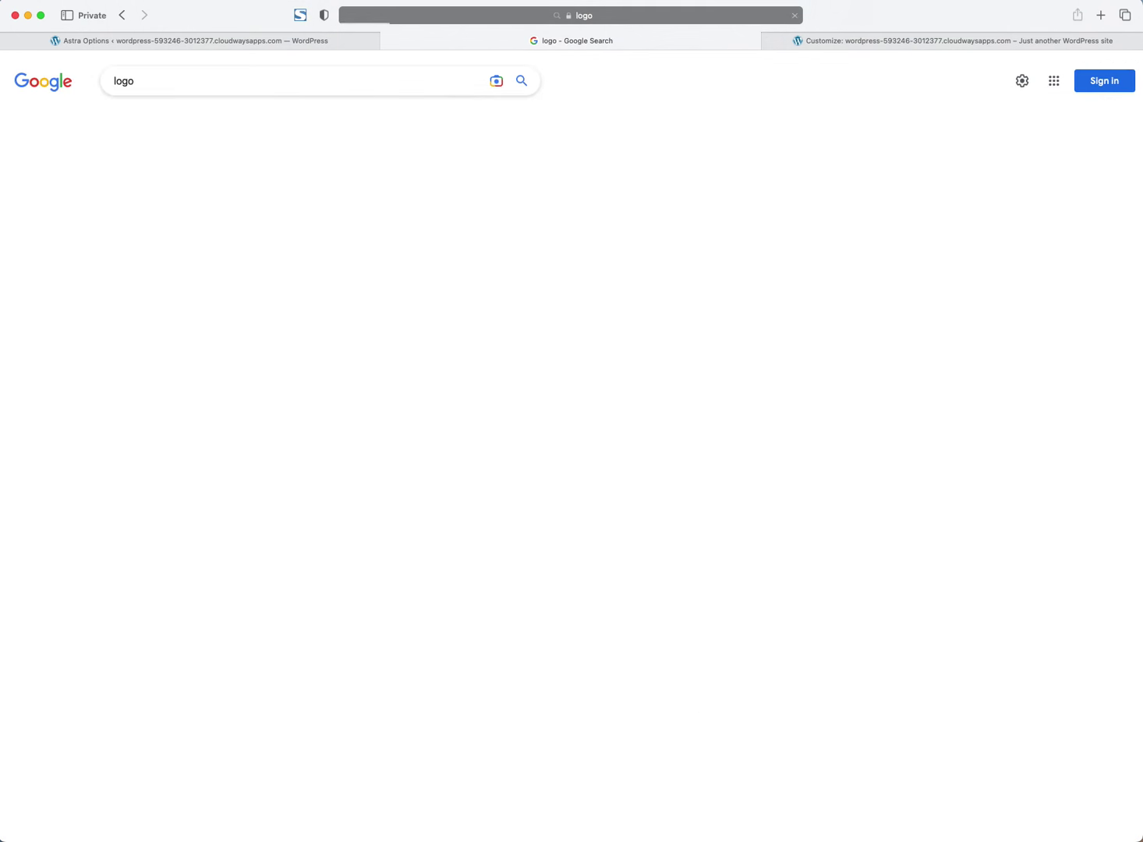
pyautogui.scroll(-9, 472, 405)
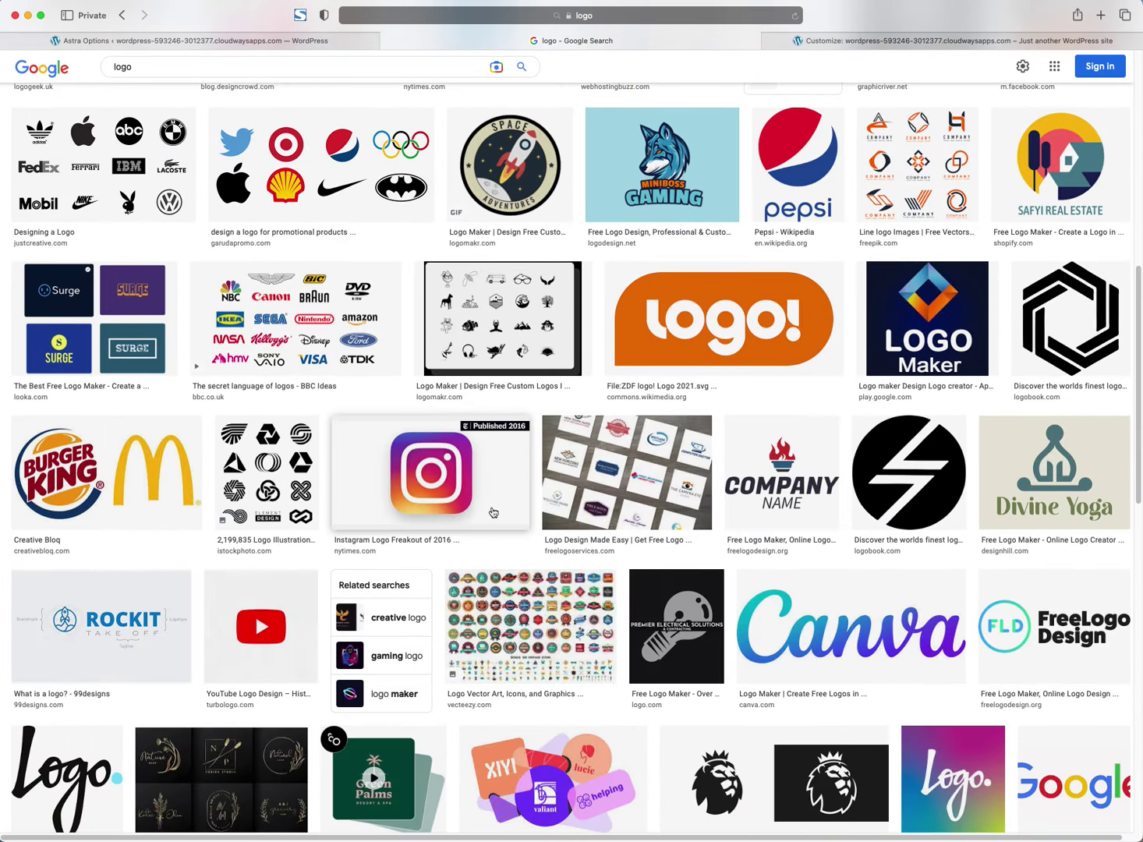
pyautogui.scroll(-4, 470, 507)
pyautogui.scroll(-2, 471, 507)
pyautogui.click(35, 402)
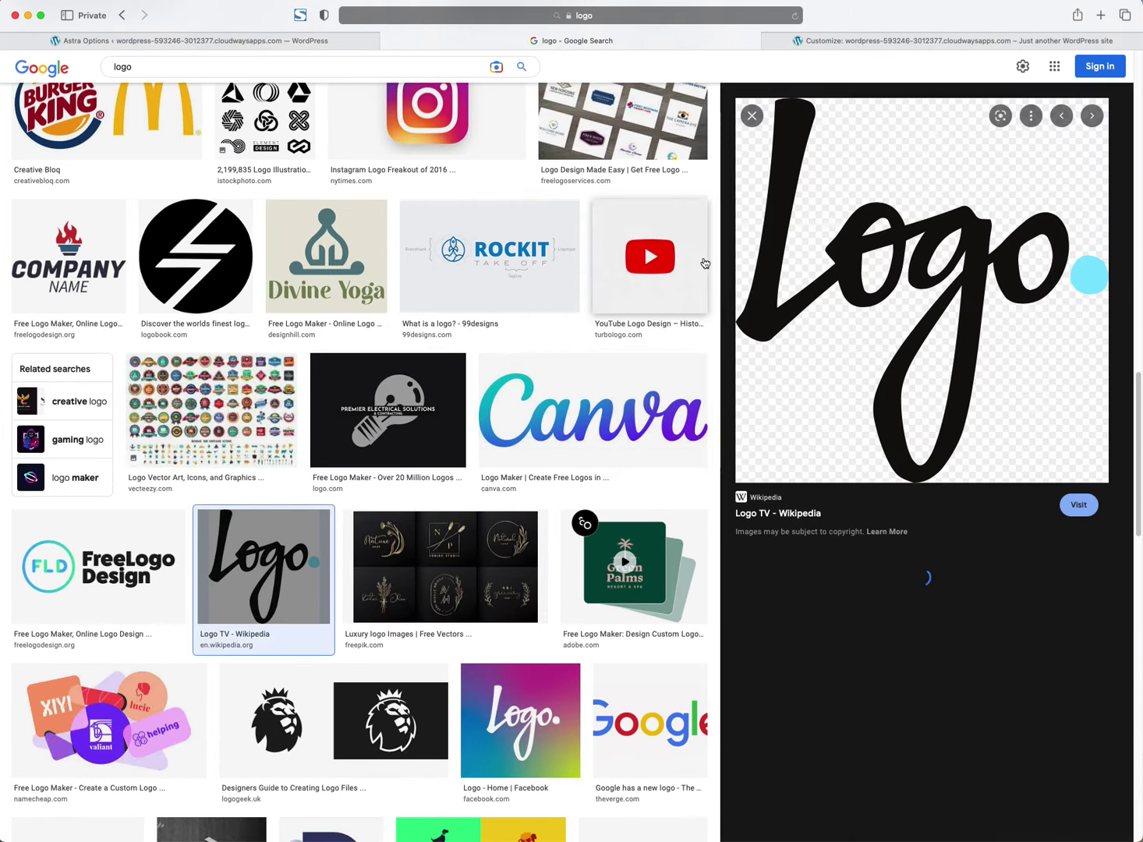
pyautogui.rightClick(869, 265)
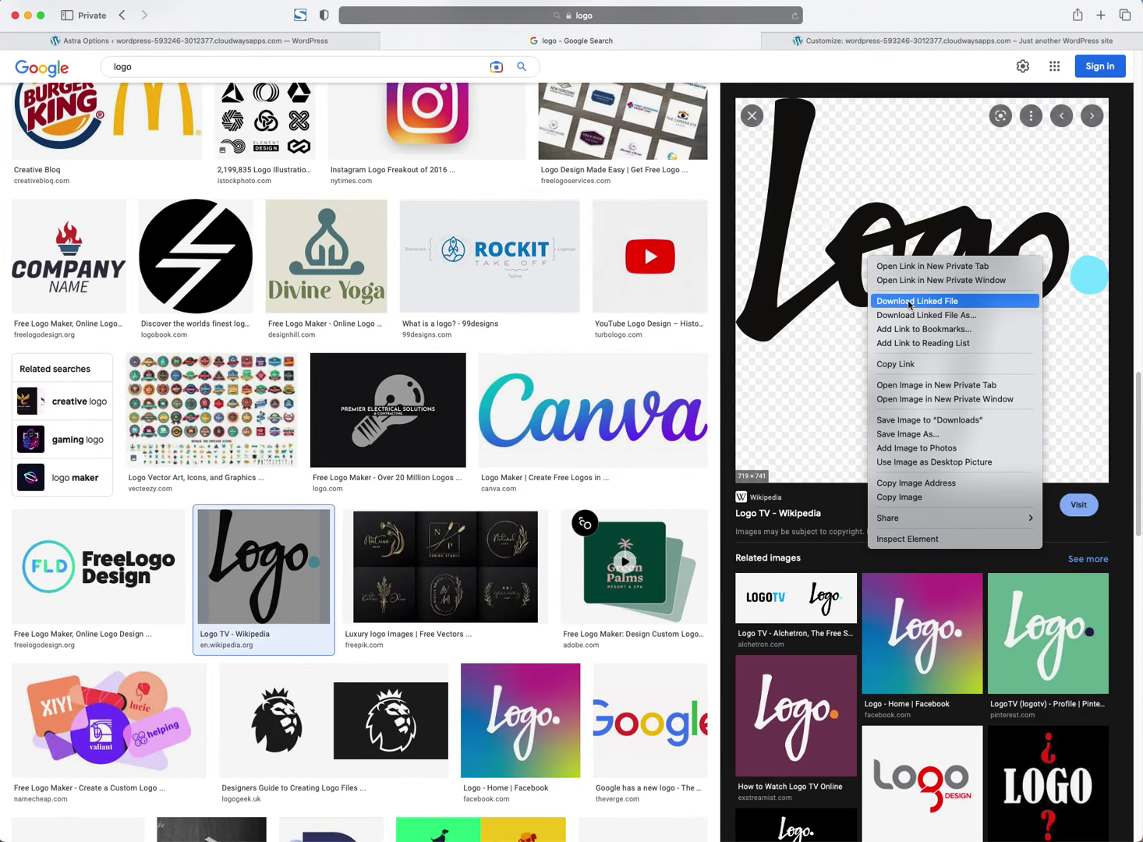
pyautogui.click(890, 436)
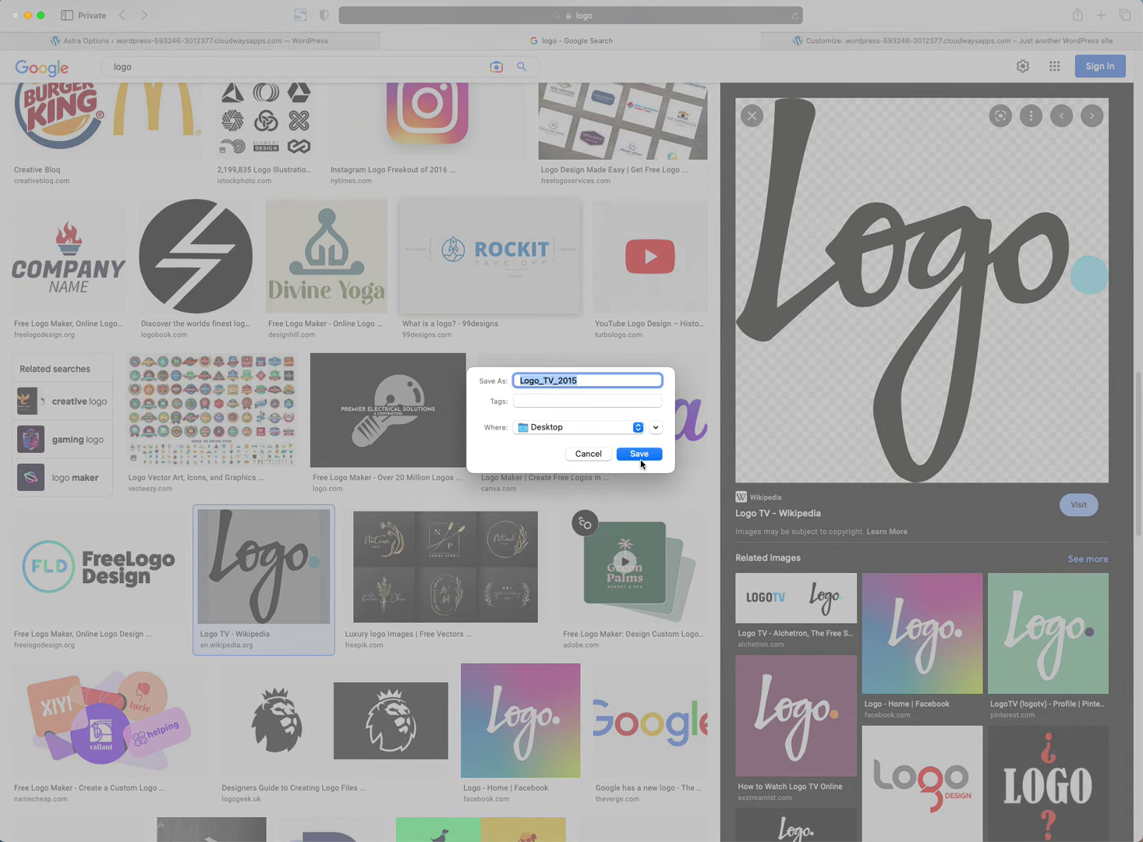
pyautogui.click(639, 454)
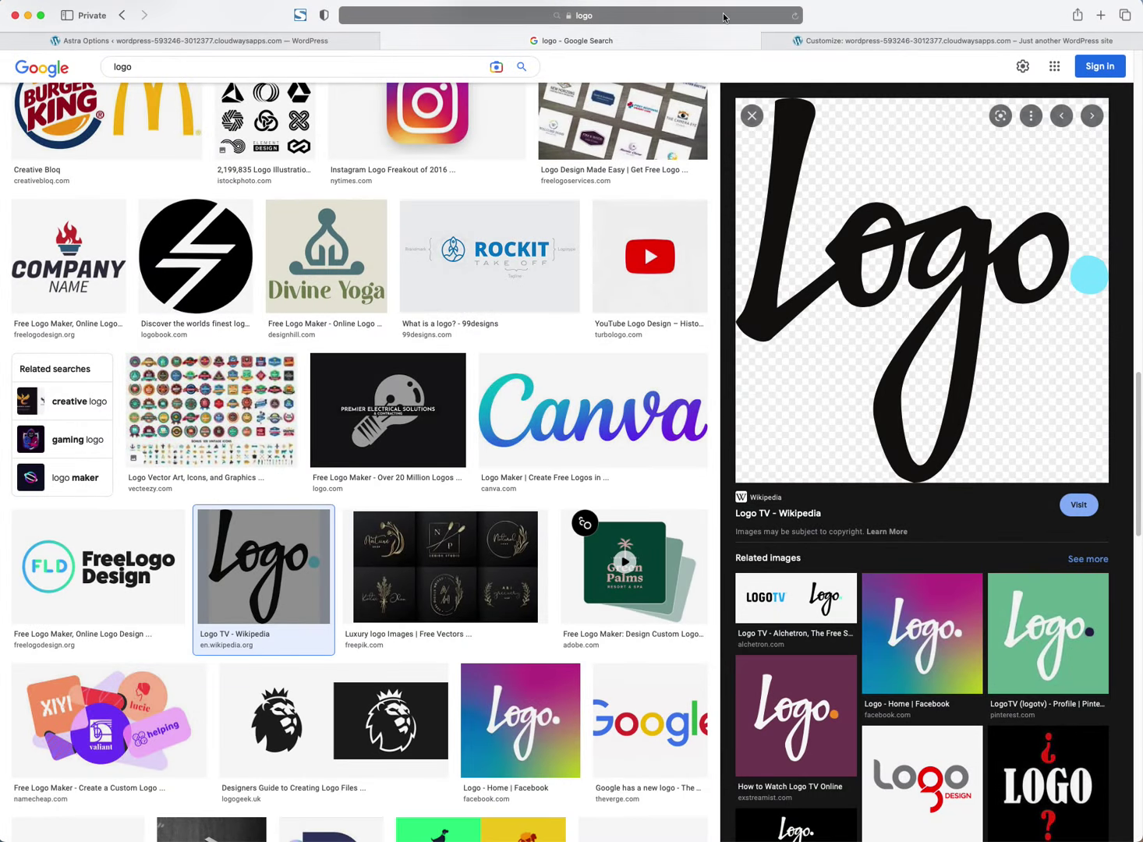
# Step: Try to choose the saved Logo_TV_2015 image as the site logo in the Astra customizer
pyautogui.click(790, 41)
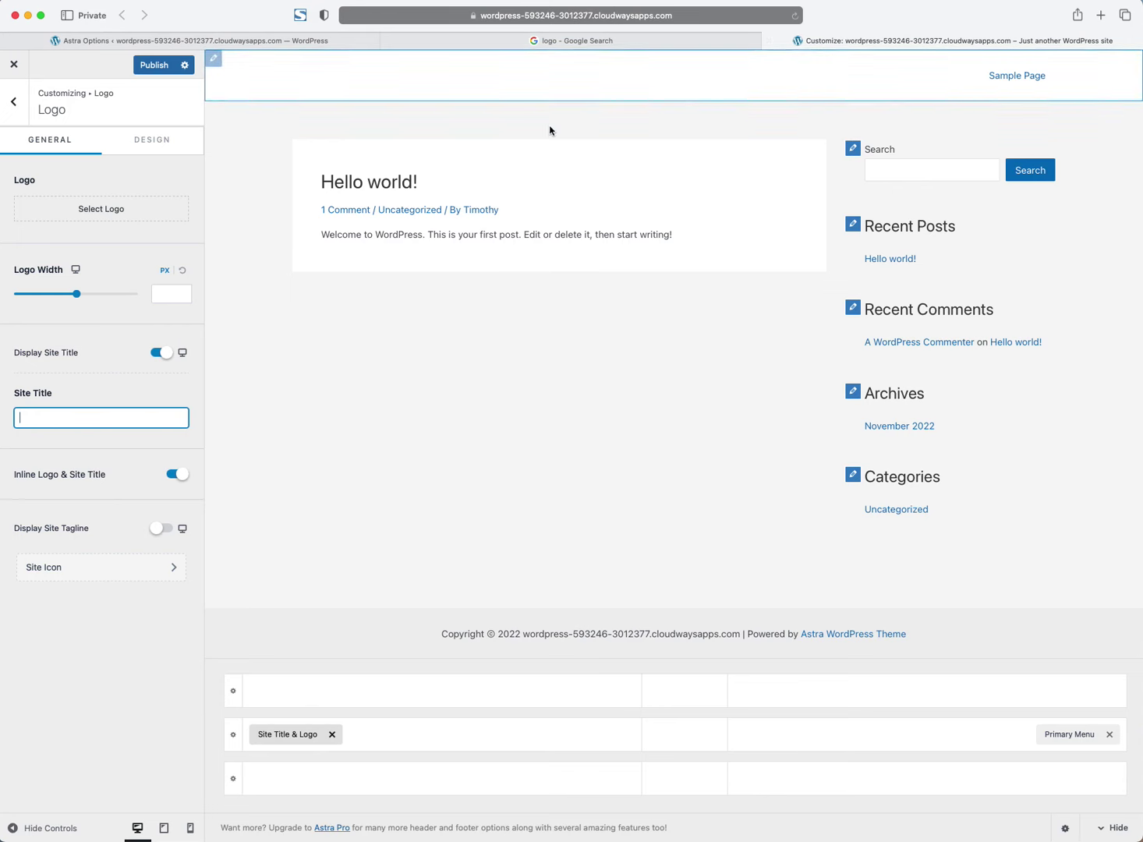
pyautogui.click(87, 216)
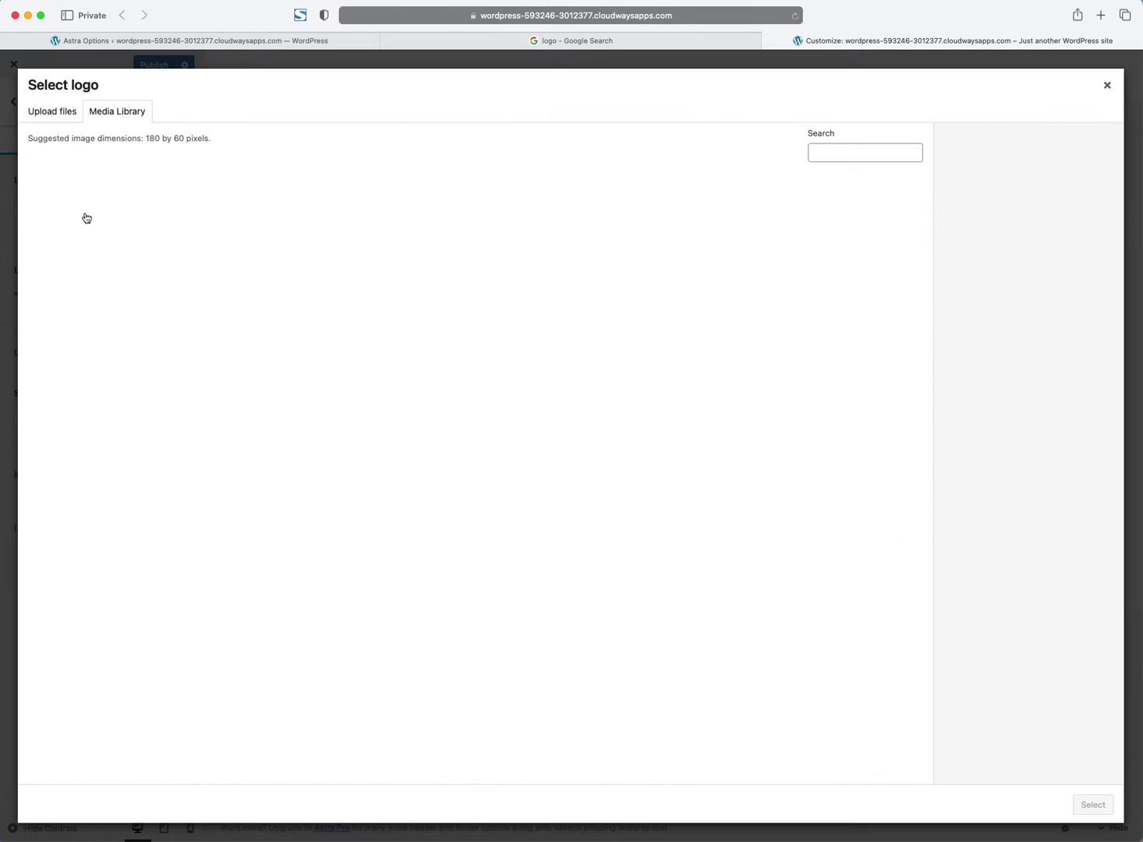
pyautogui.click(453, 416)
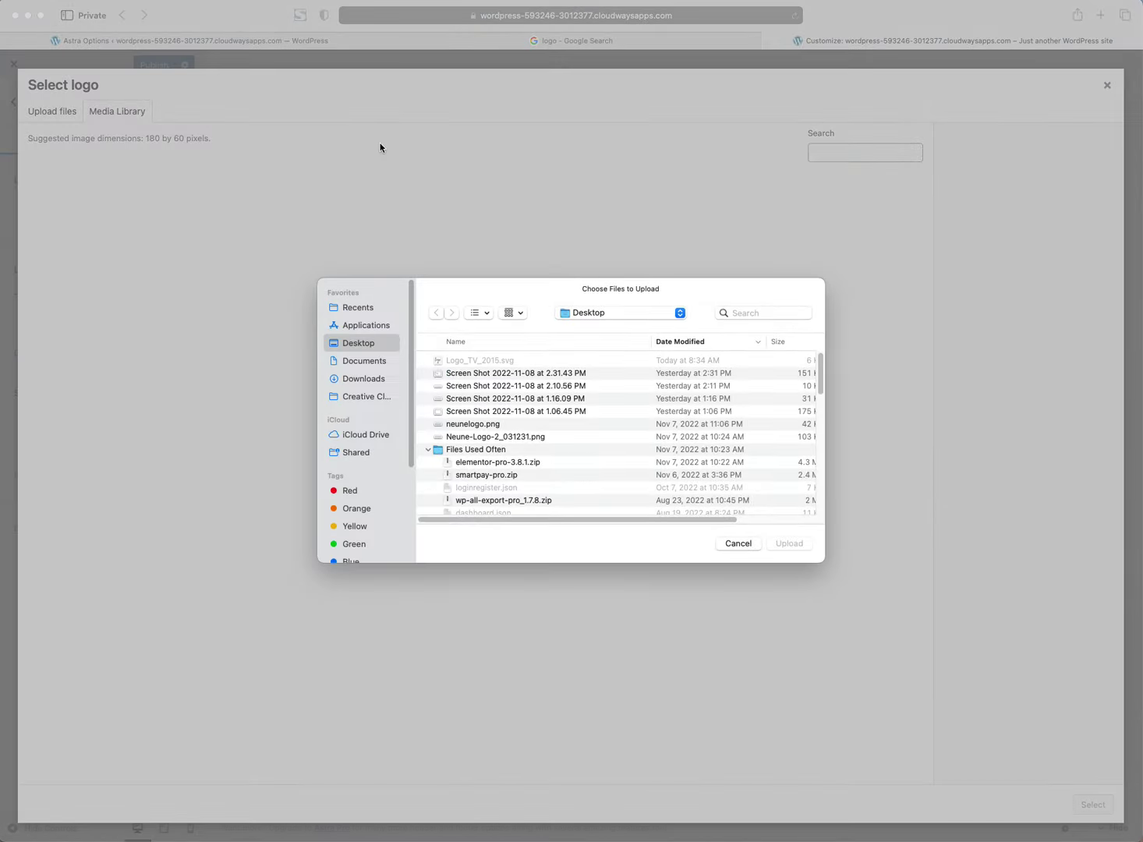
pyautogui.click(737, 544)
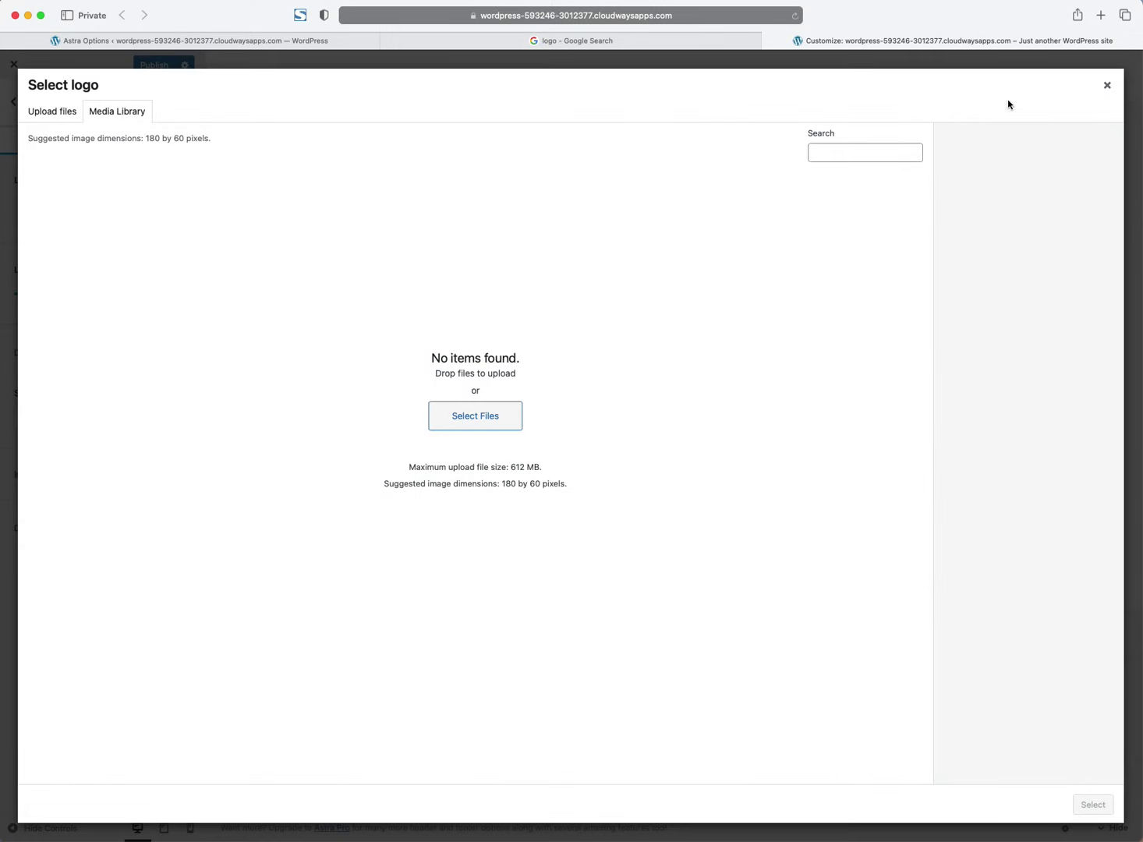
pyautogui.click(1108, 85)
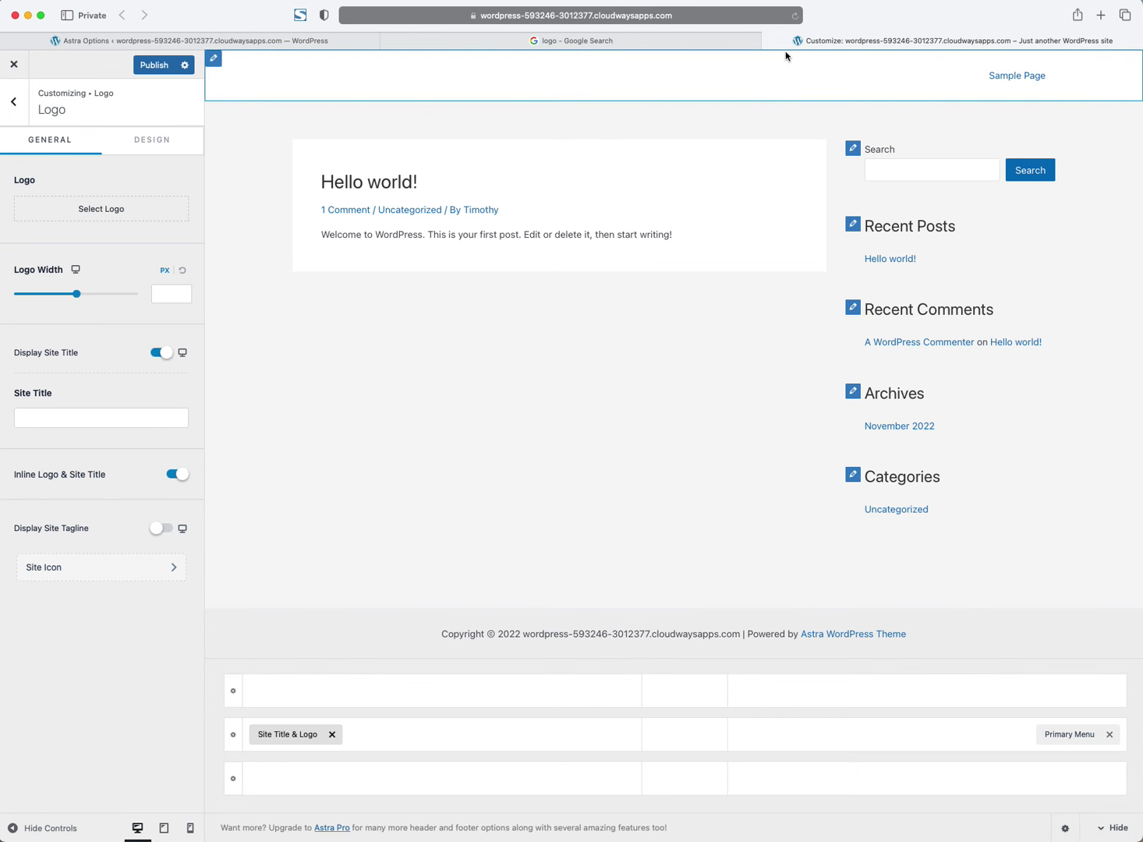
# Step: Return to the Google logo image results and browse for another logo, previewing the FFWD Solutions one
pyautogui.click(561, 41)
pyautogui.scroll(-7, 579, 518)
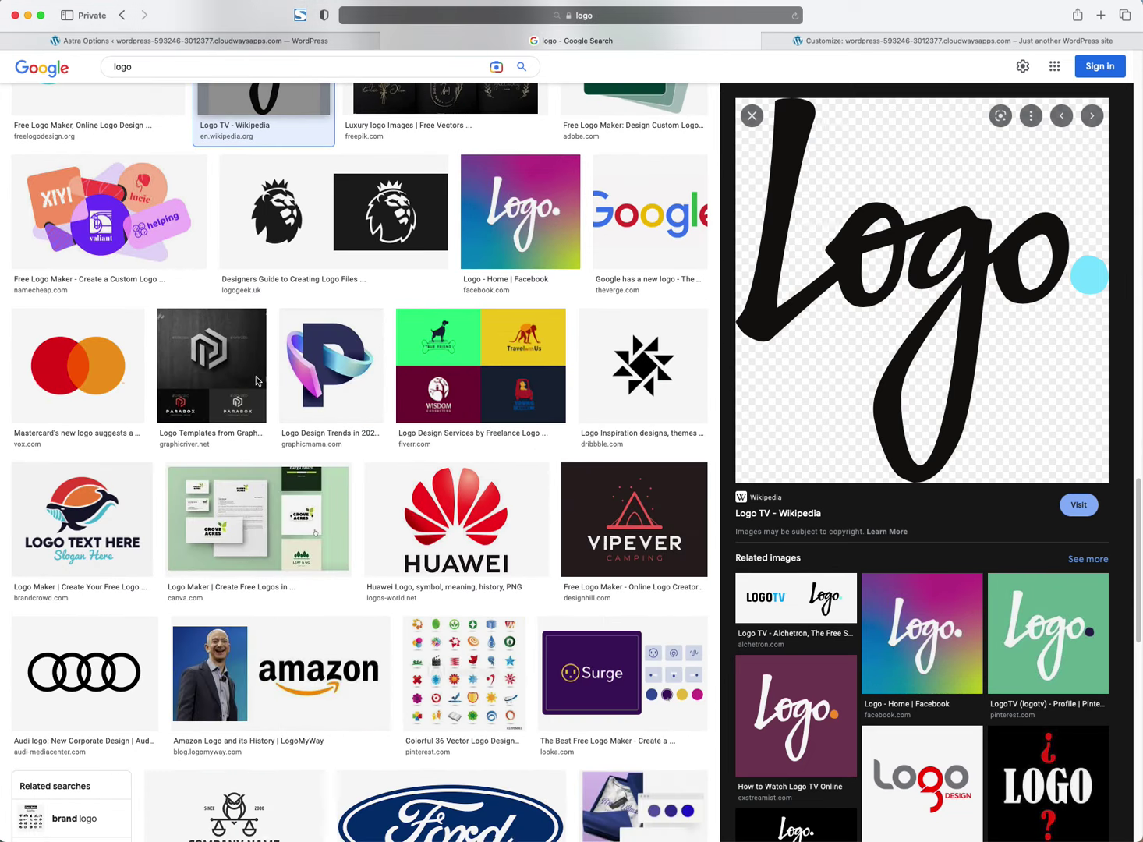
pyautogui.scroll(-3, 189, 392)
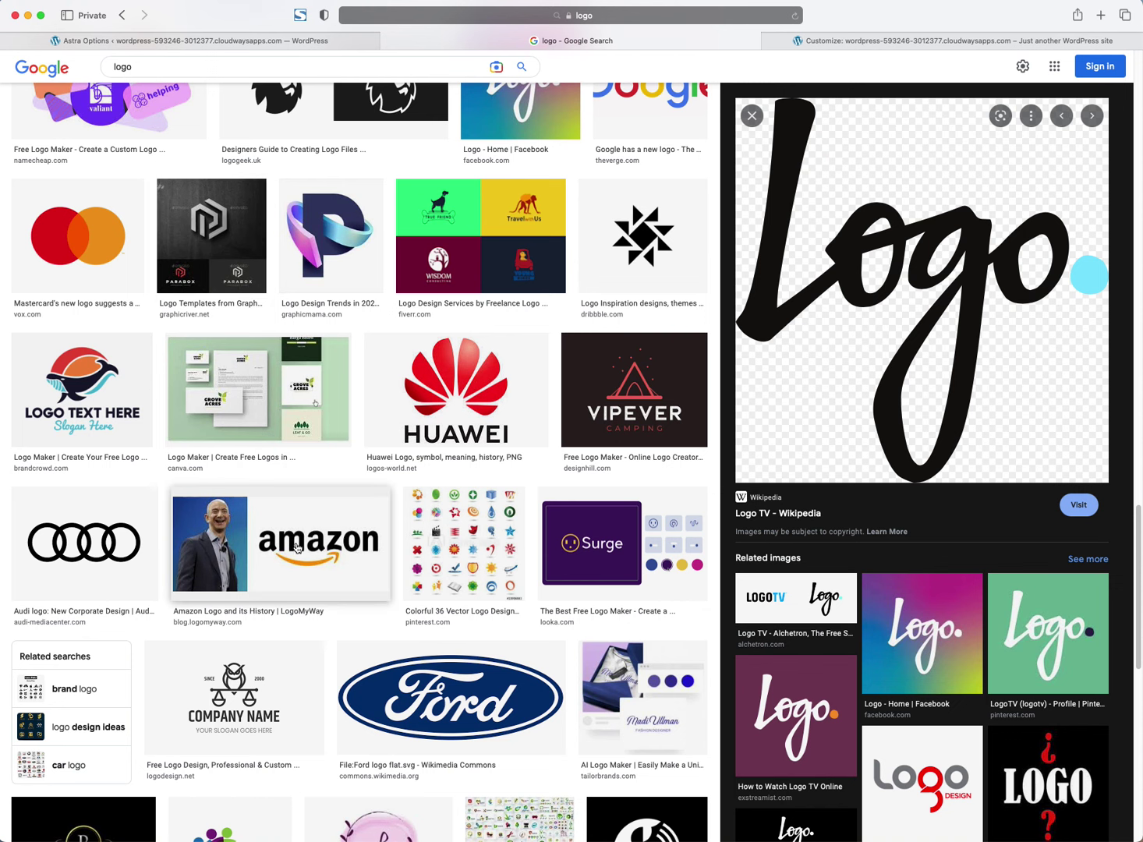
pyautogui.scroll(-3, 300, 550)
pyautogui.scroll(-10, 250, 579)
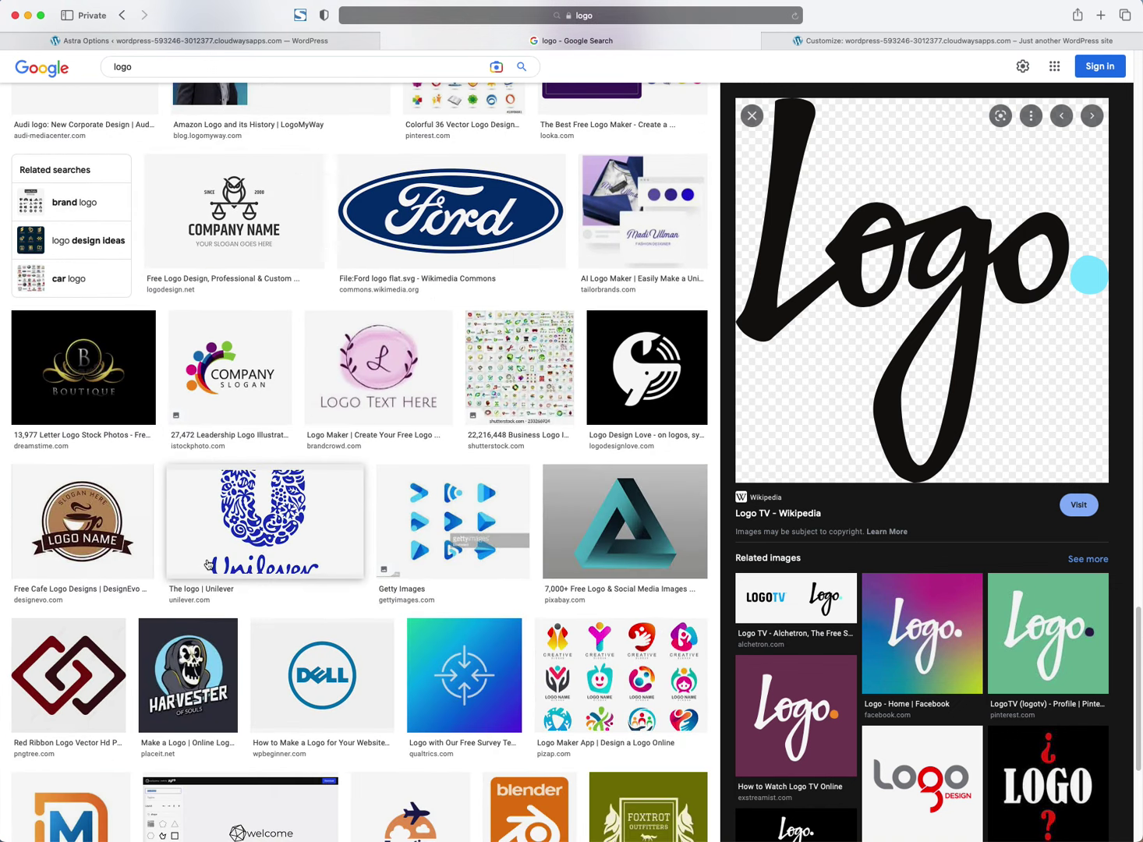
pyautogui.scroll(-5, 208, 563)
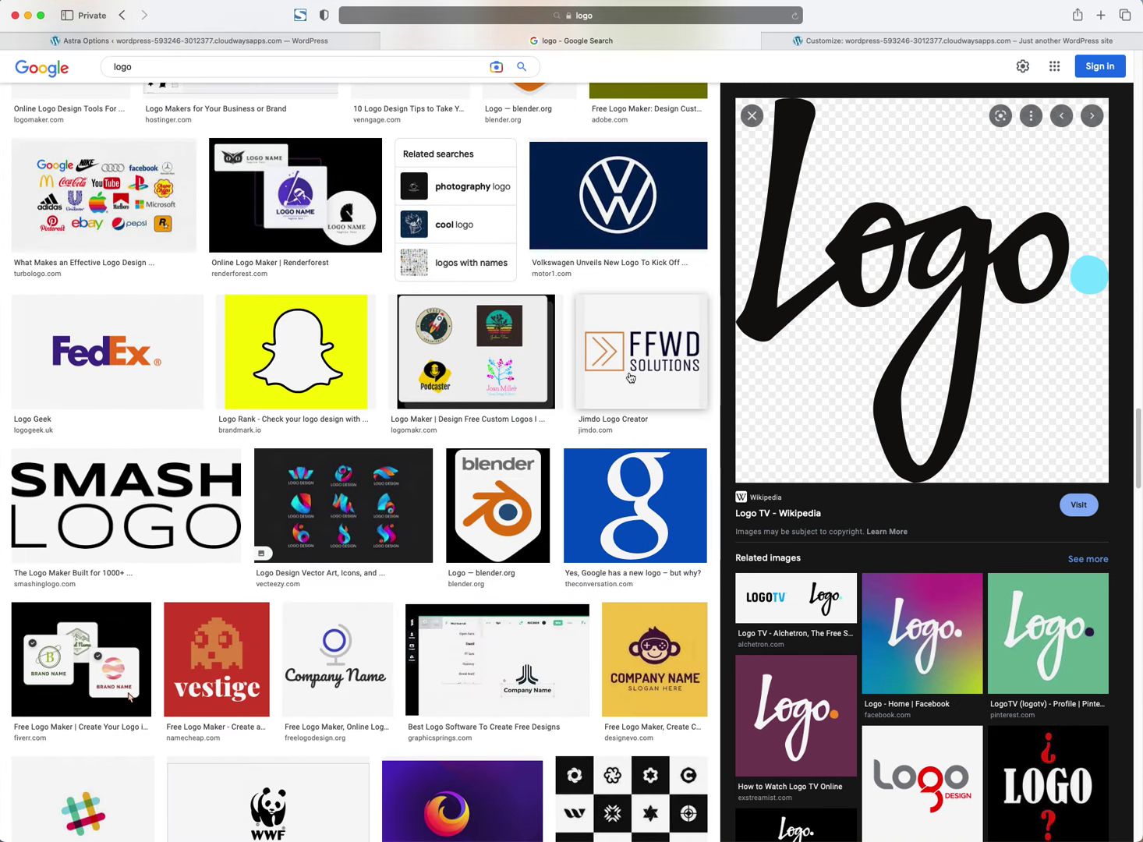
pyautogui.click(642, 351)
pyautogui.scroll(-3, 1041, 191)
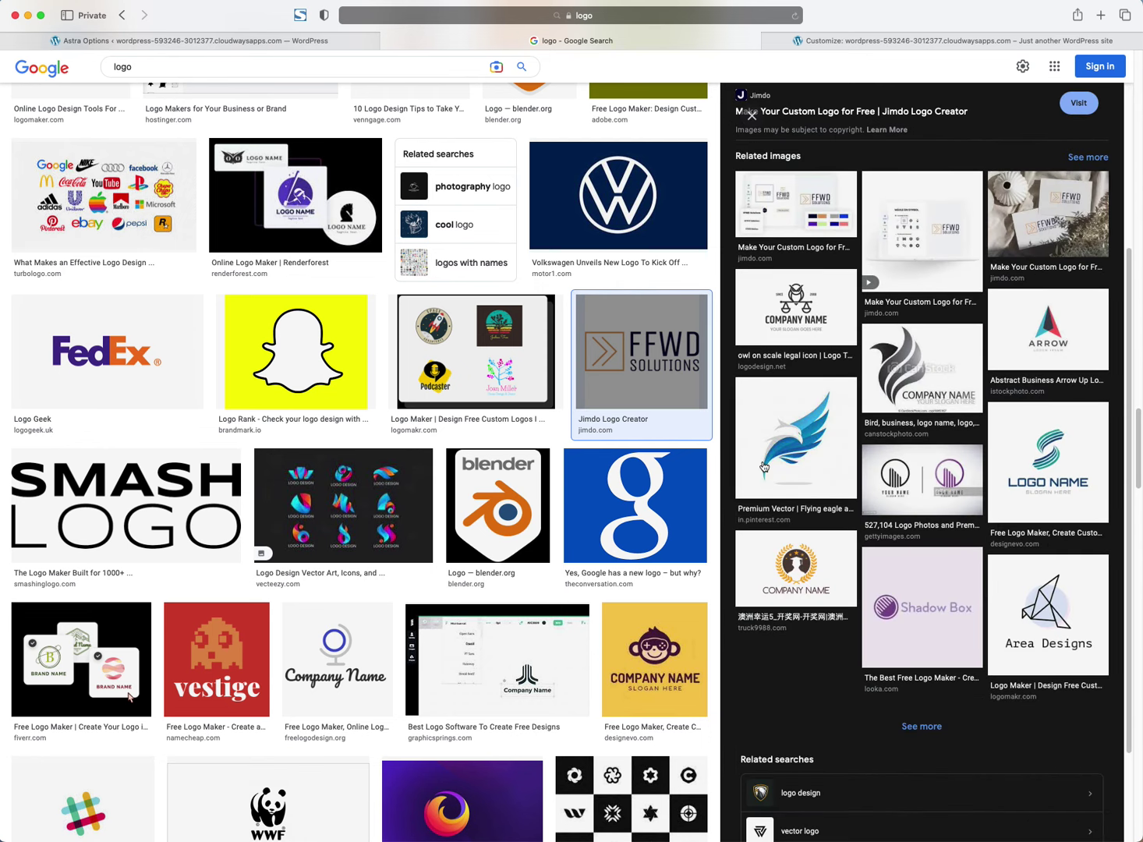
pyautogui.scroll(-6, 283, 571)
# Step: Preview the Nissan logos and the Coca-Cola logo in the image results as alternatives
pyautogui.click(274, 633)
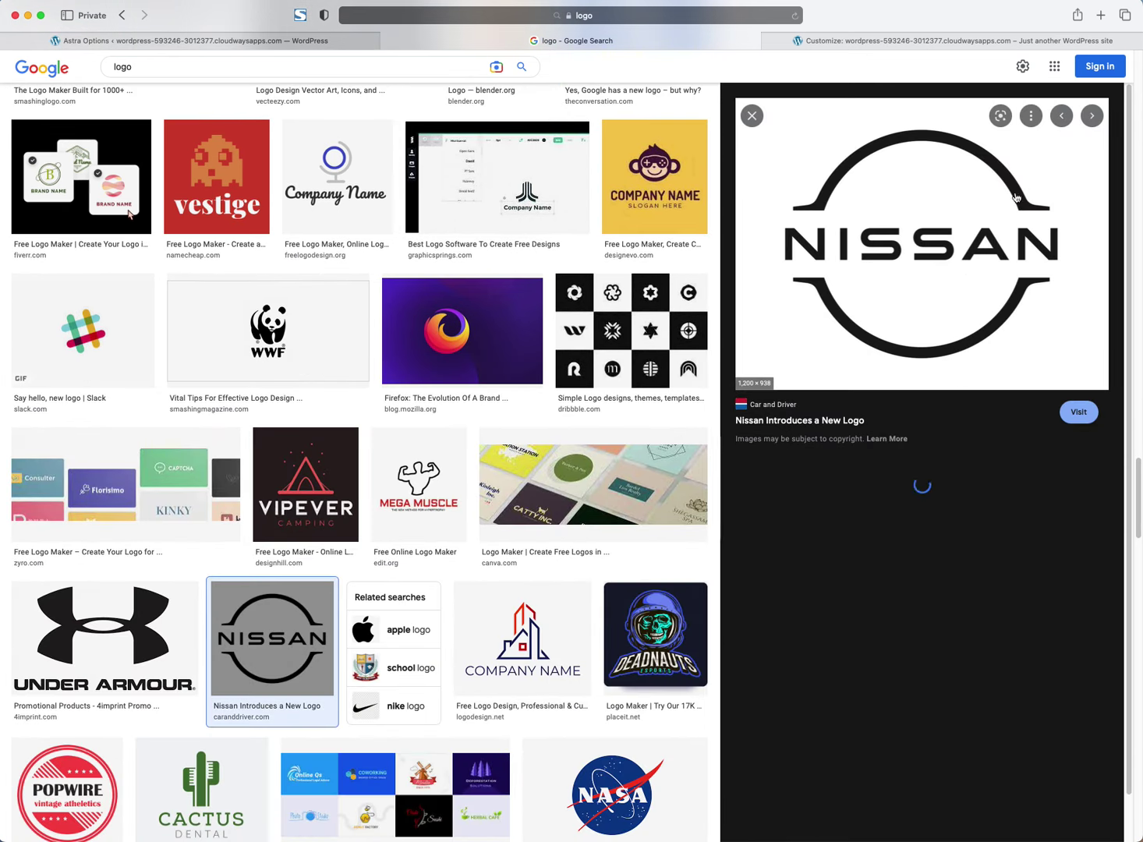
pyautogui.scroll(-3, 1077, 418)
pyautogui.click(1077, 417)
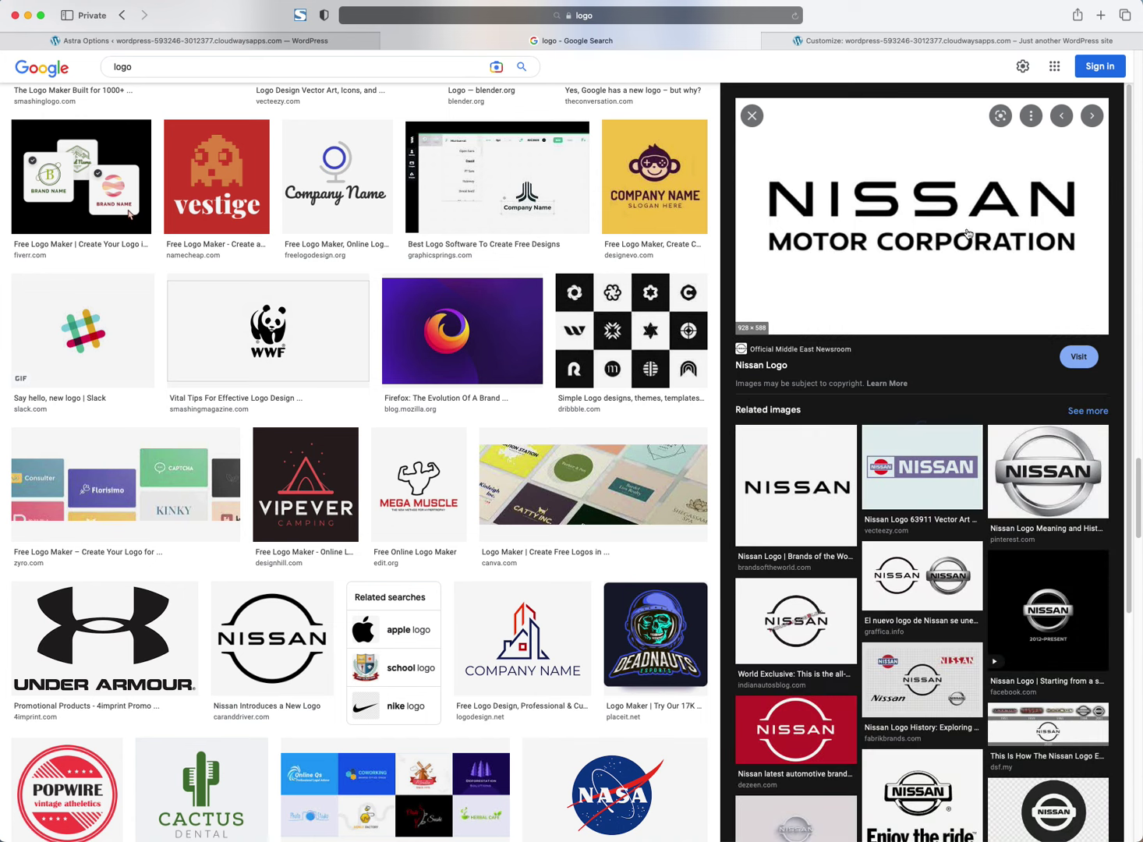
pyautogui.scroll(-5, 488, 555)
pyautogui.scroll(-2, 628, 655)
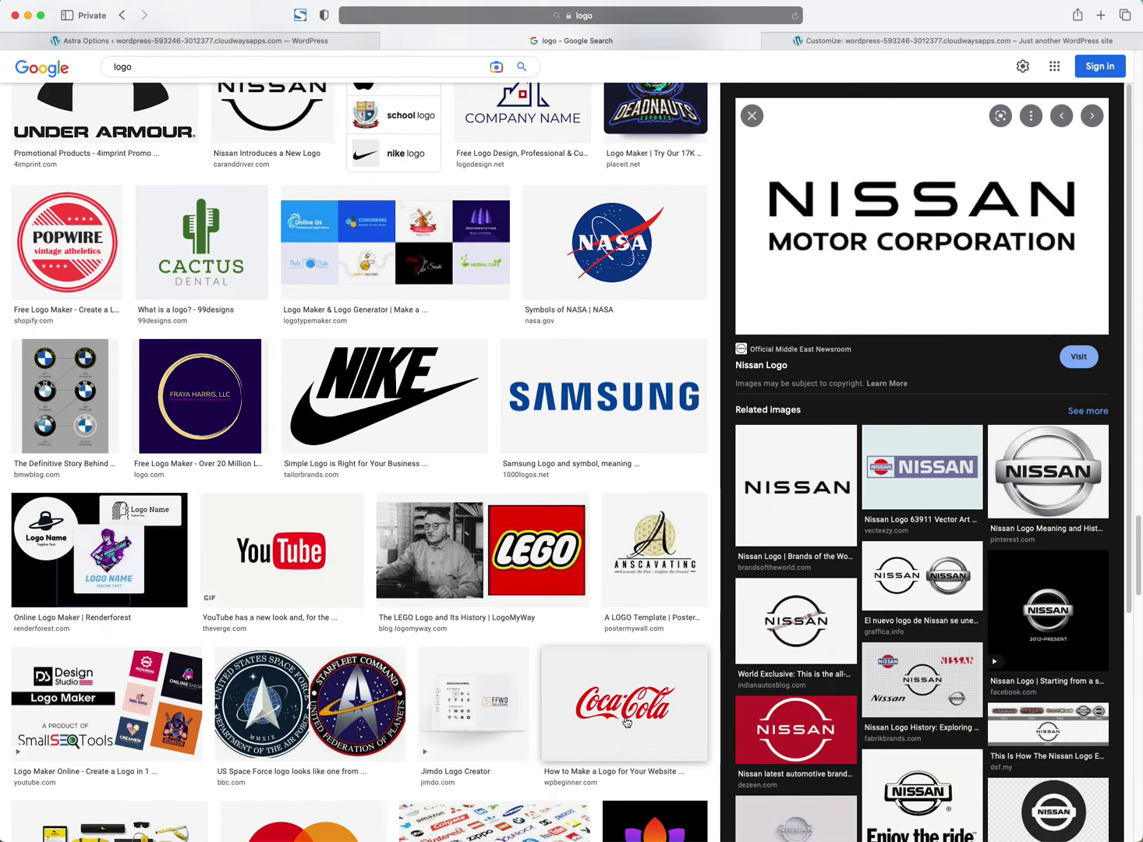
pyautogui.click(623, 706)
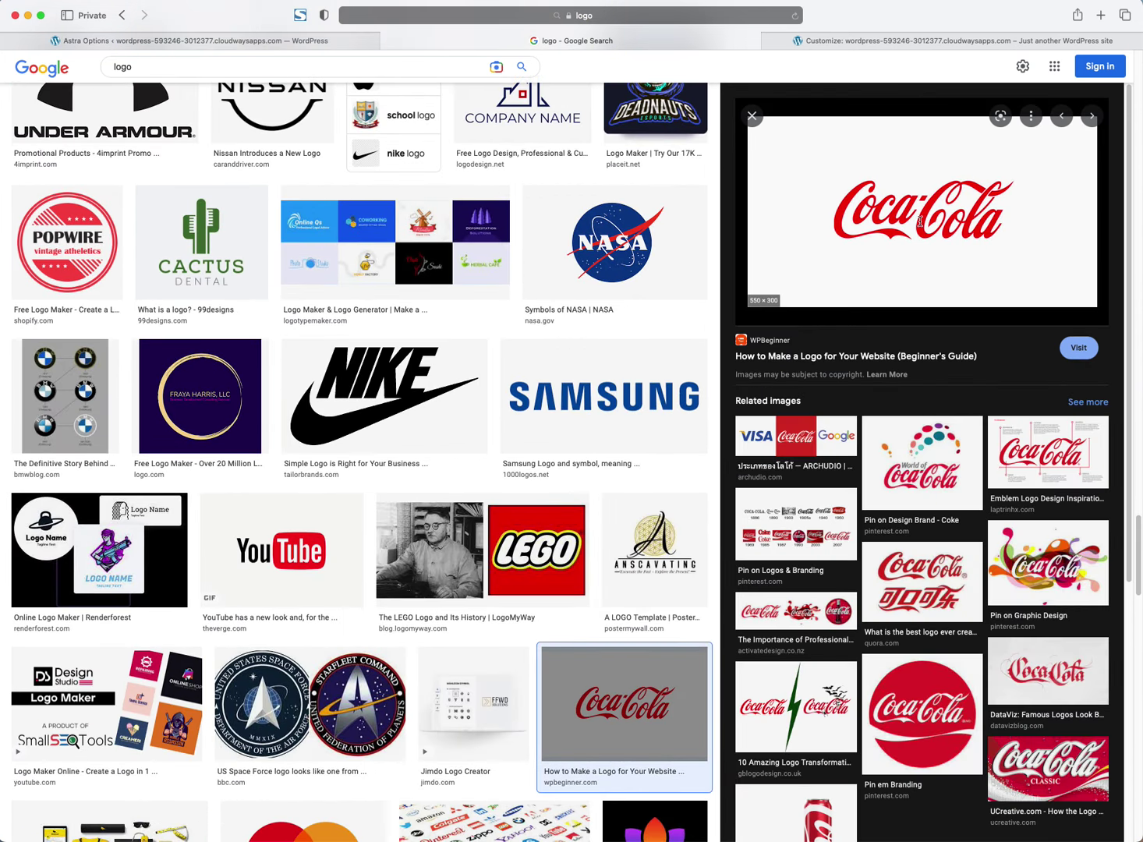
pyautogui.scroll(-5, 468, 352)
pyautogui.scroll(6, 327, 233)
pyautogui.click(213, 71)
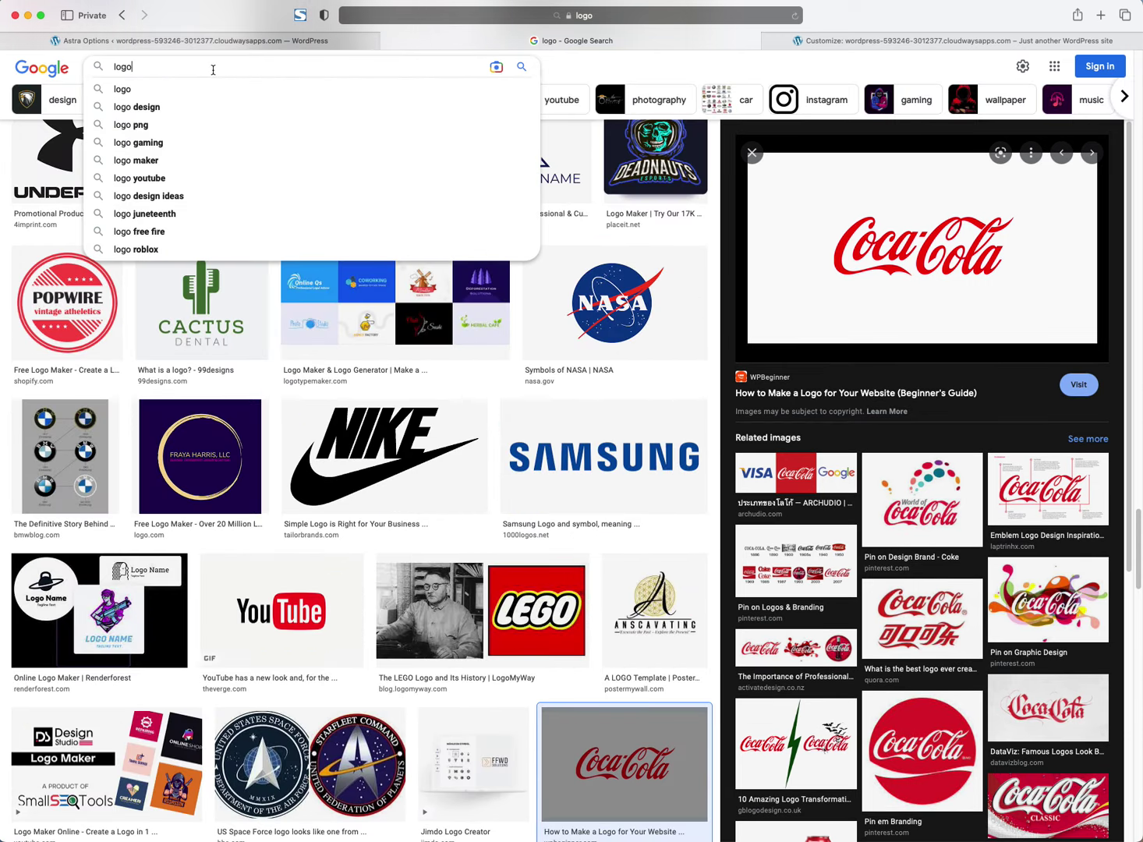
pyautogui.click(125, 402)
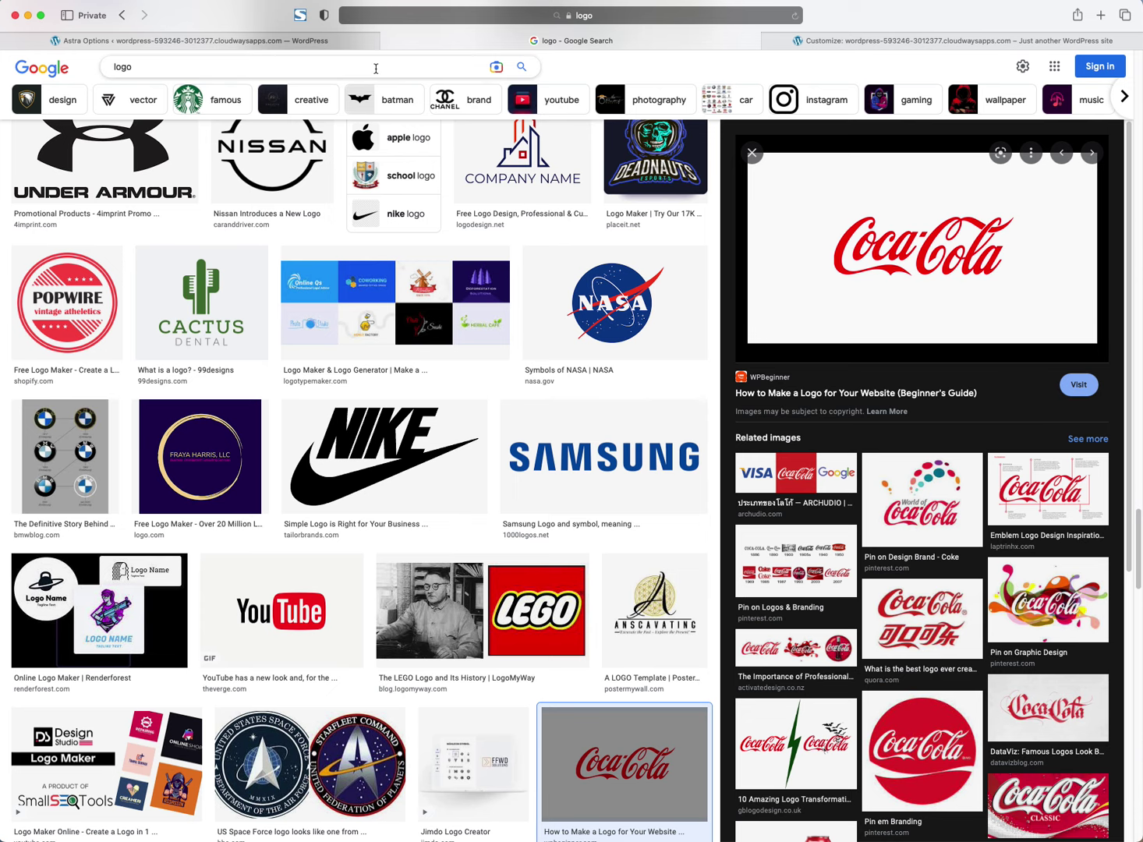
# Step: Move the Primary Menu to the center of the header's middle row, publish the change and close the customizer
pyautogui.click(350, 43)
pyautogui.click(885, 42)
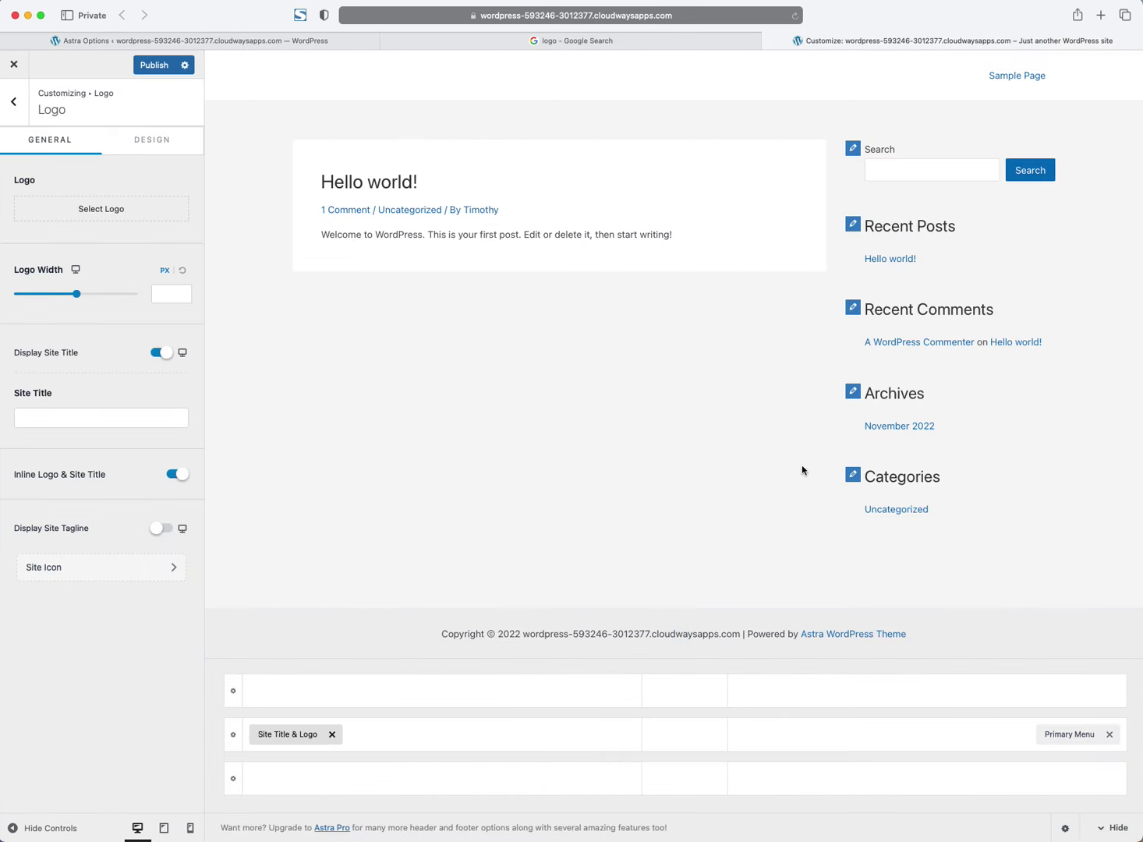
pyautogui.moveTo(1082, 735); pyautogui.dragTo(711, 734)
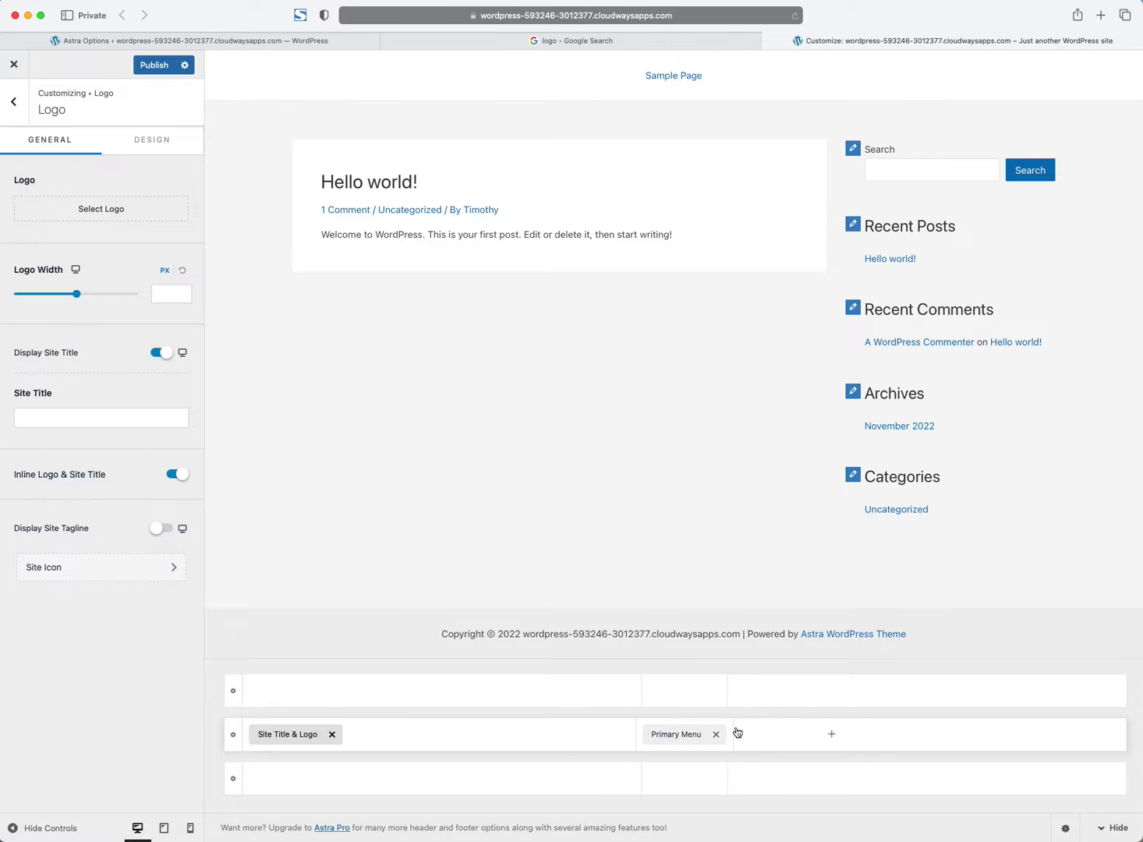
pyautogui.click(154, 64)
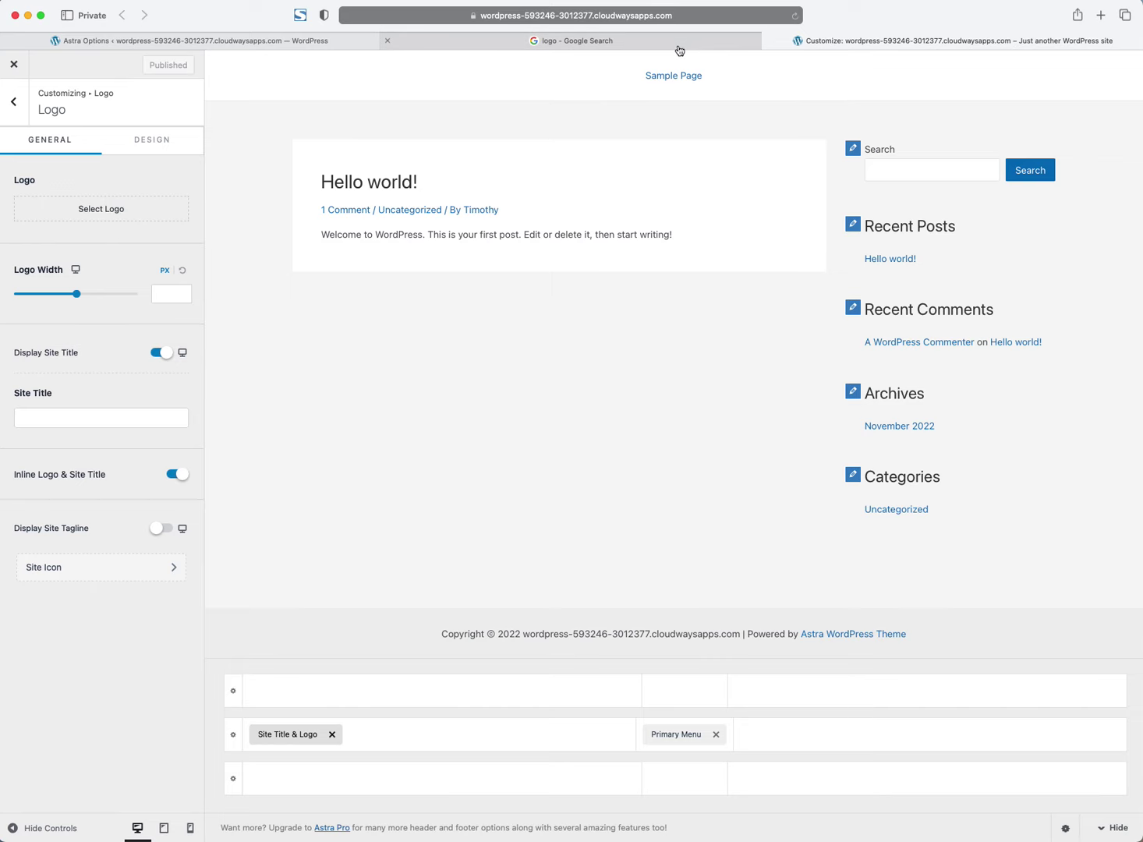
pyautogui.click(12, 64)
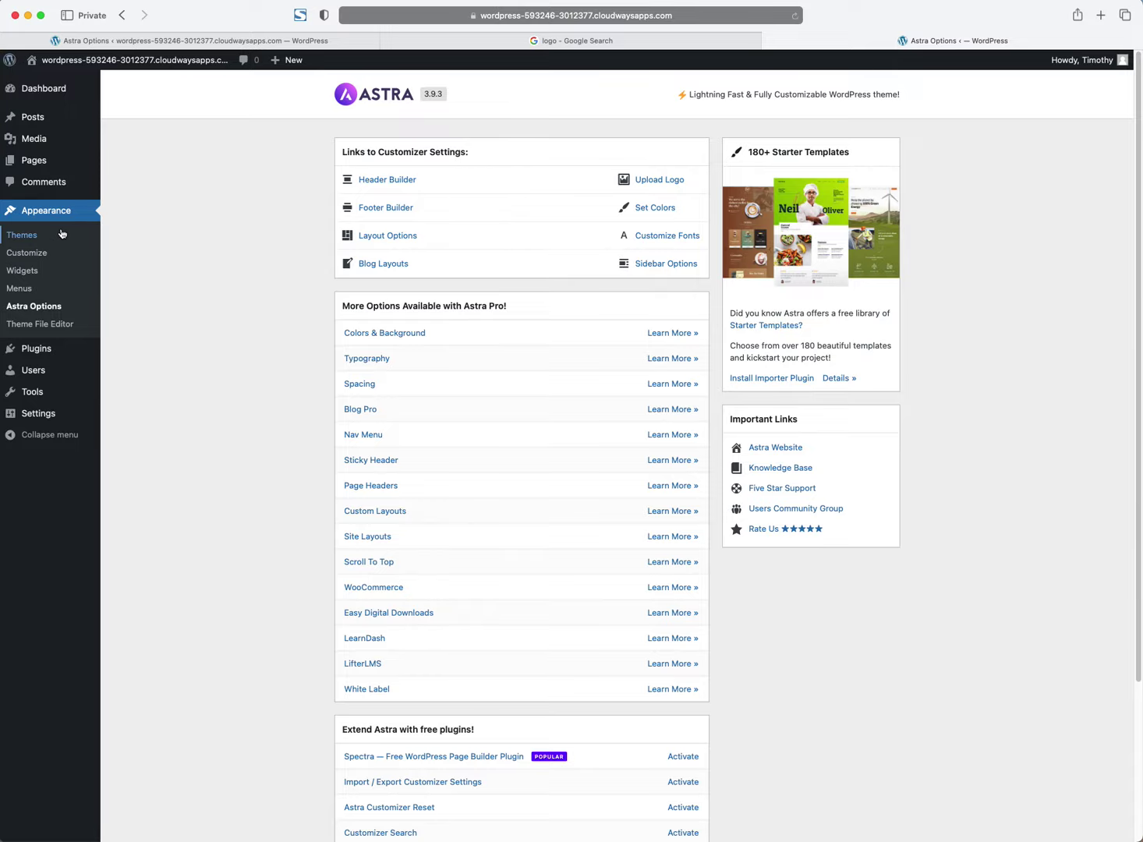
# Step: Search the WordPress plugin directory for "cubewp", then install and activate the CubeWP dynamic content framework plugin
pyautogui.click(60, 350)
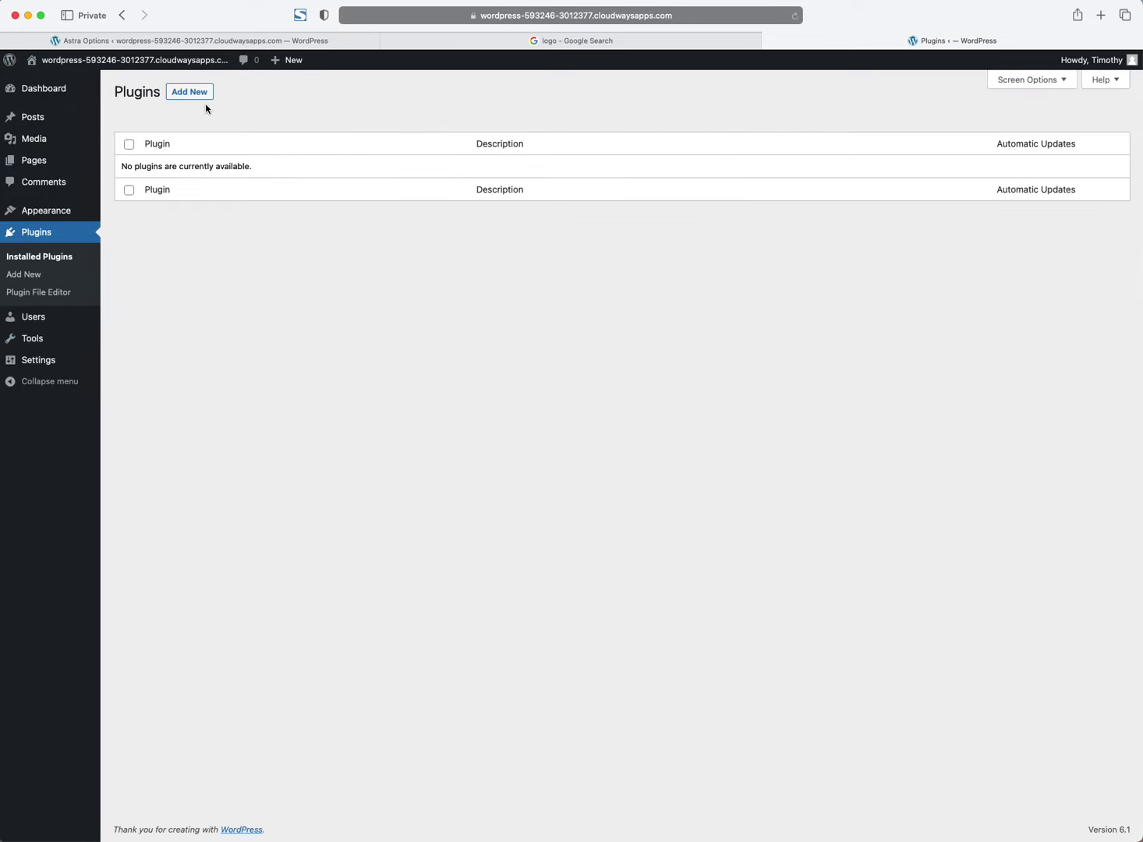
pyautogui.click(191, 96)
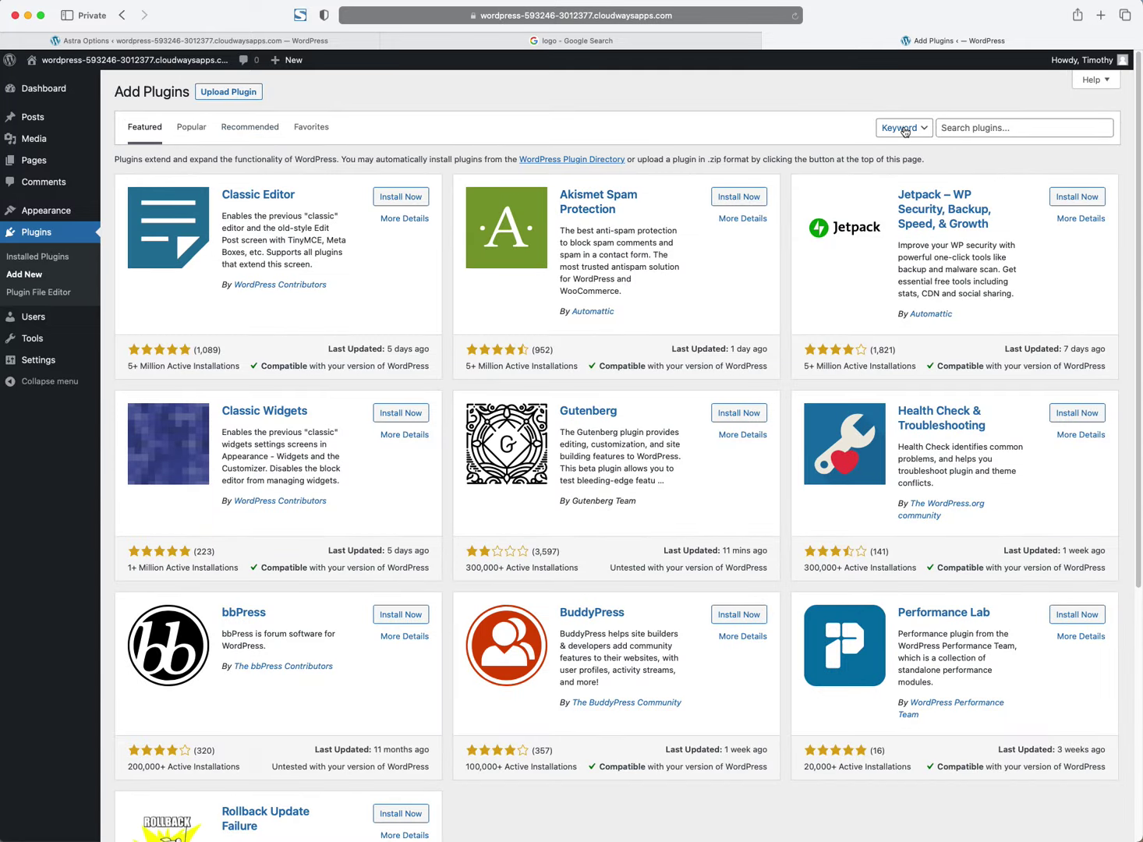
pyautogui.click(952, 126)
pyautogui.write('cub')
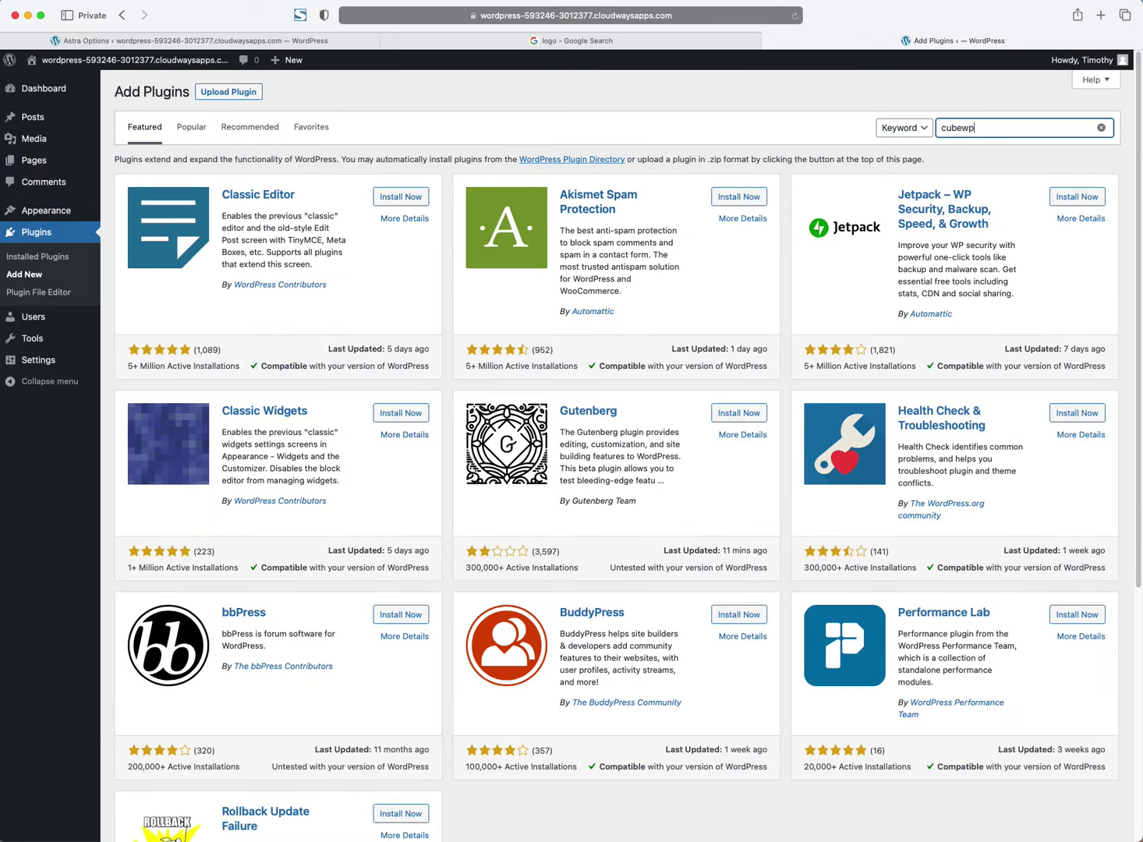
pyautogui.write('ewp')
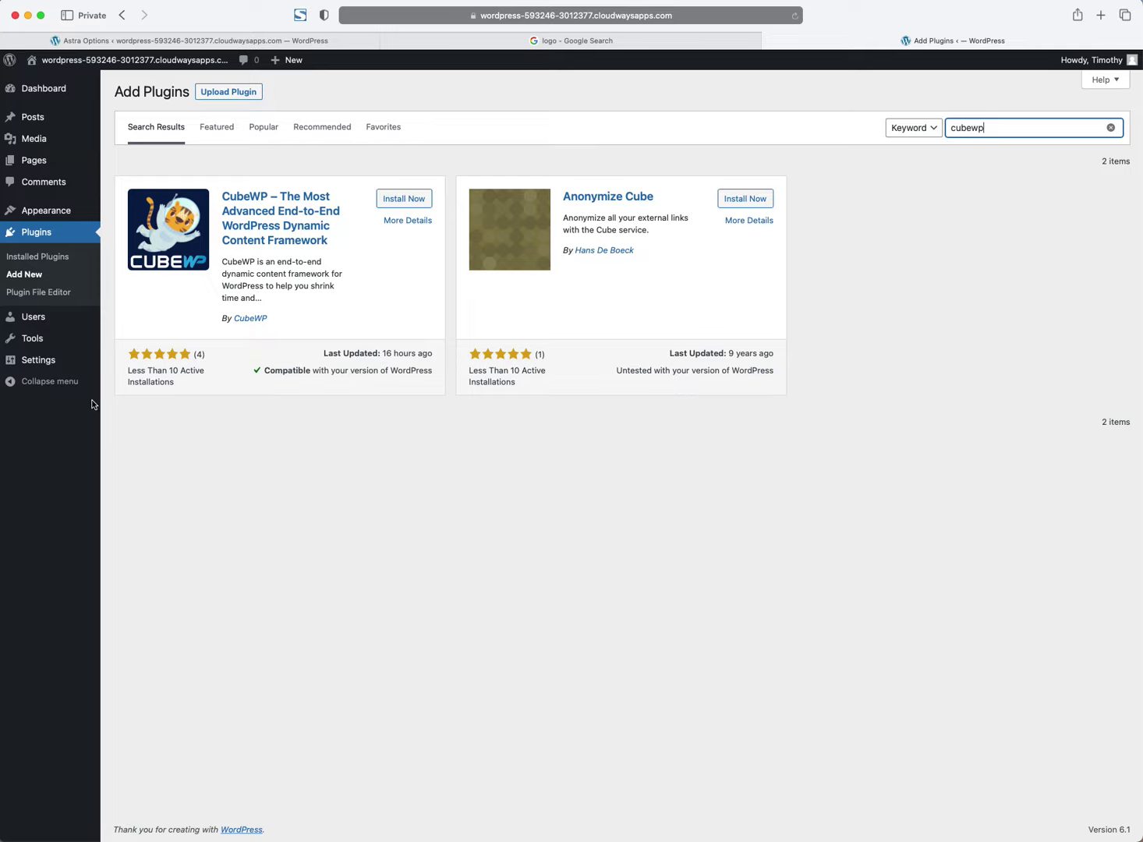
pyautogui.click(389, 205)
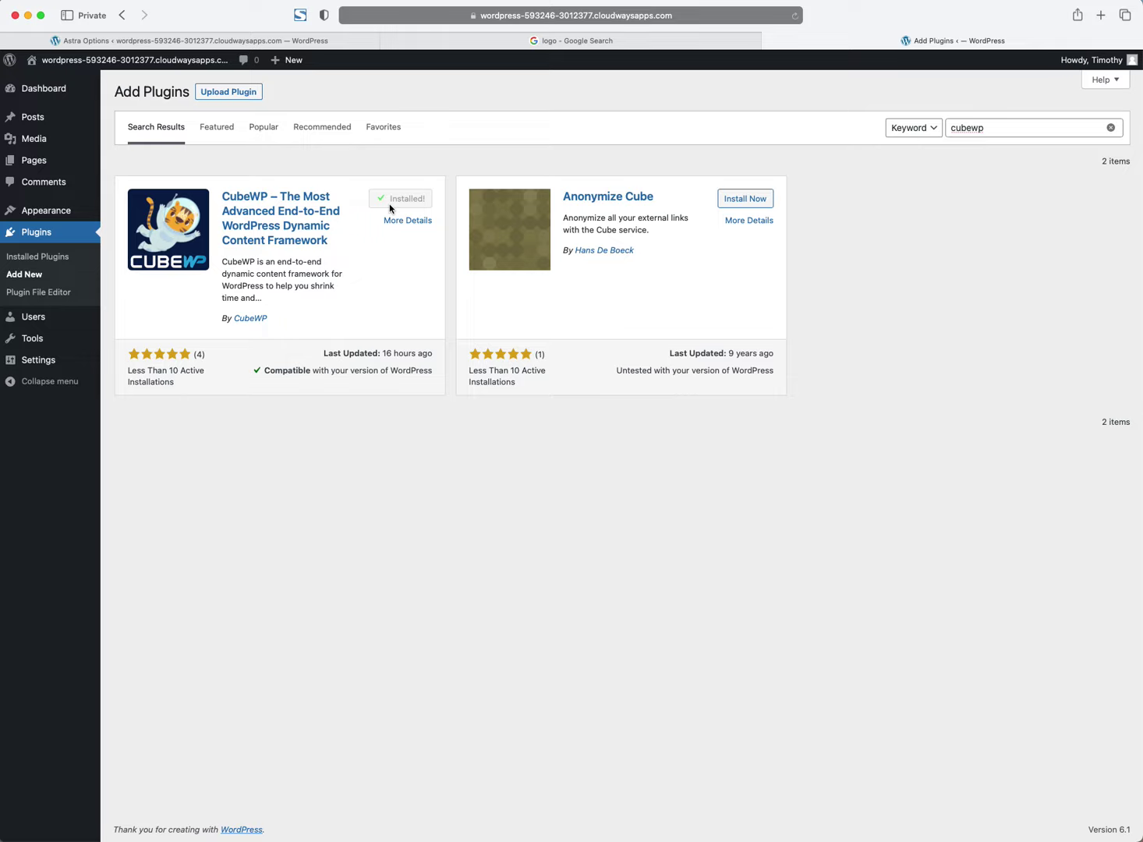
pyautogui.click(402, 201)
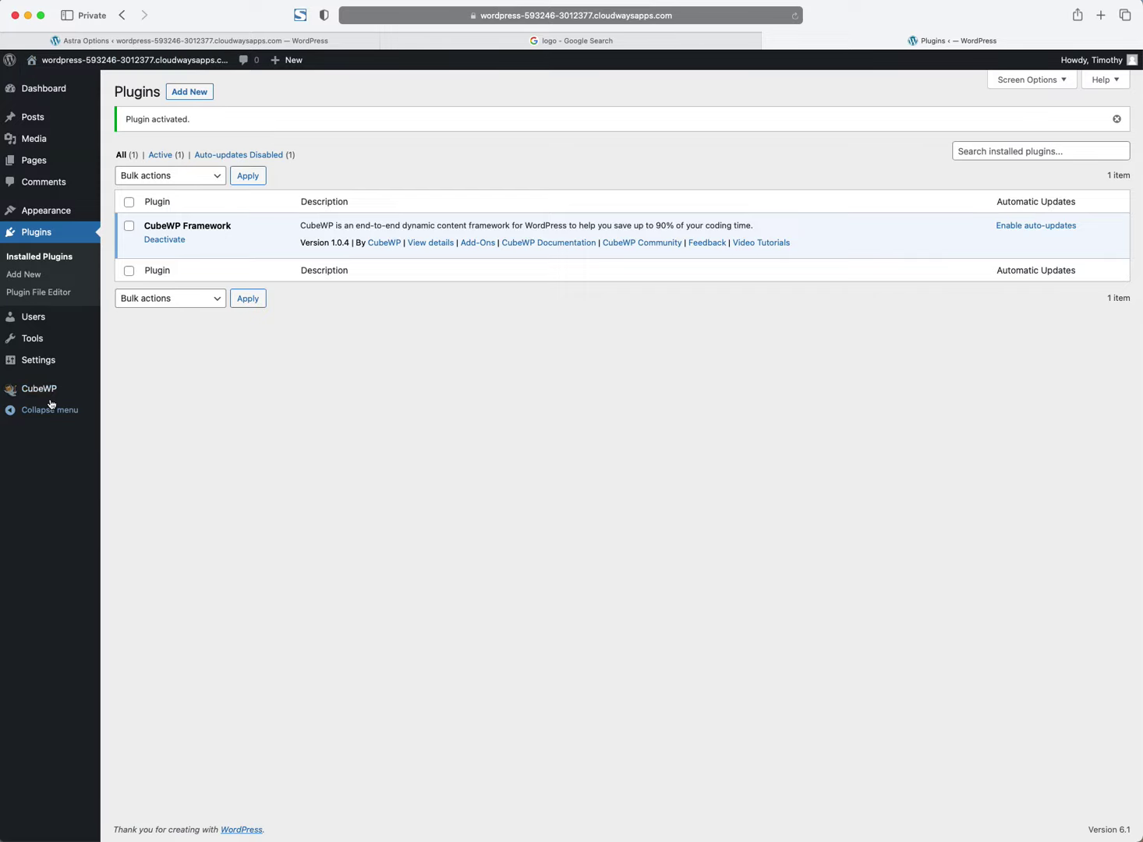
# Step: Open the CubeWP dashboard and look over its welcome page
pyautogui.moveTo(54, 390)
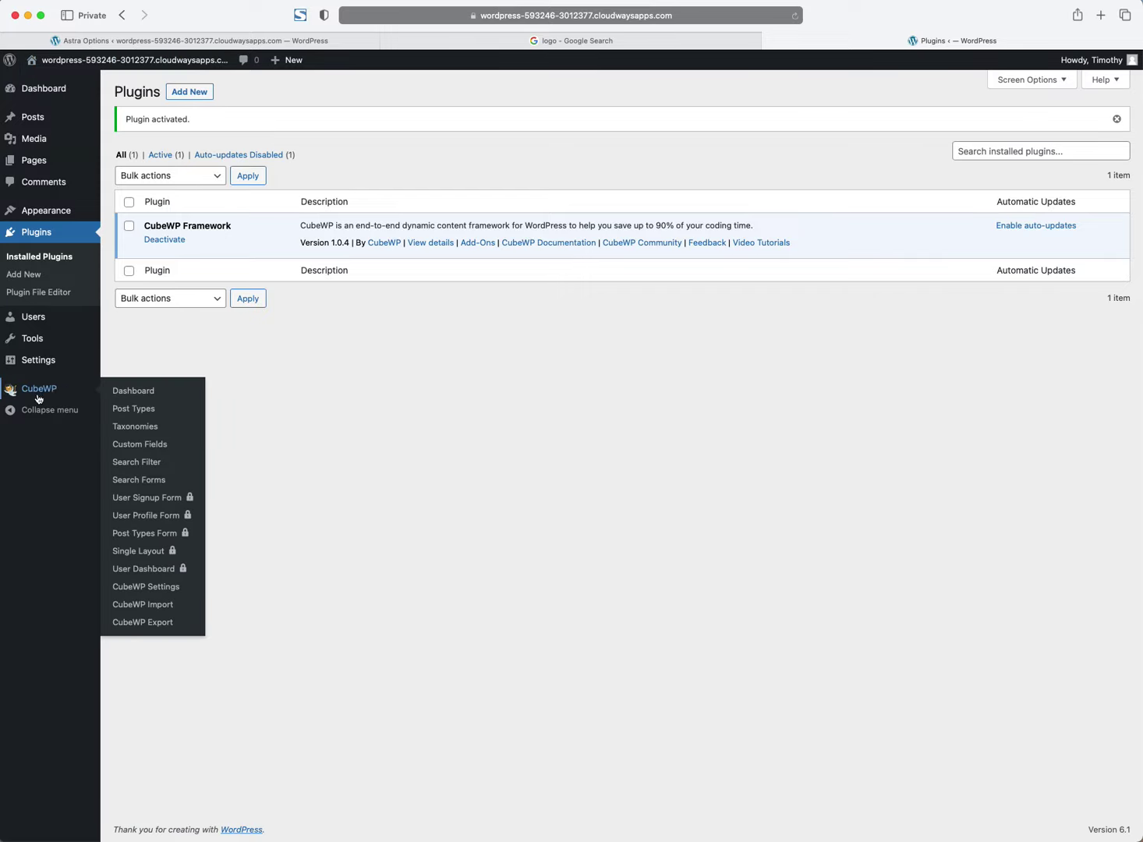
pyautogui.click(50, 390)
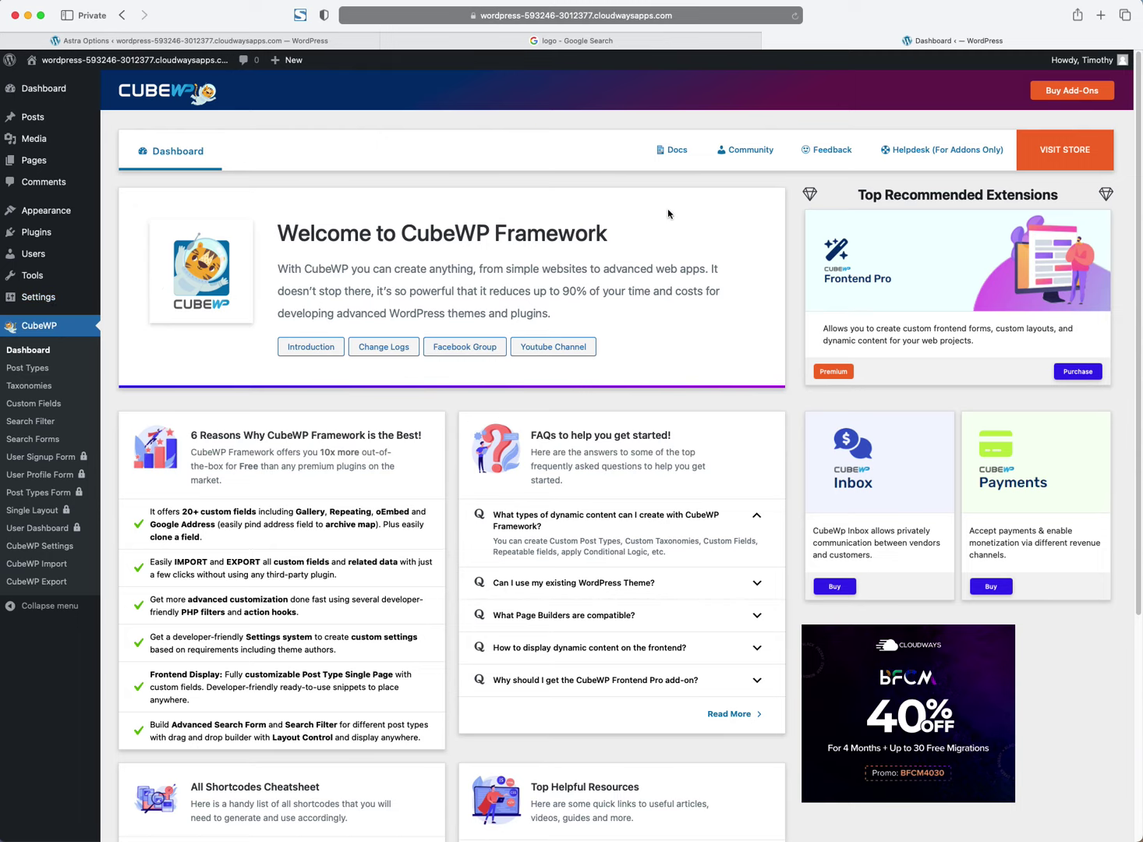
pyautogui.scroll(-1, 538, 255)
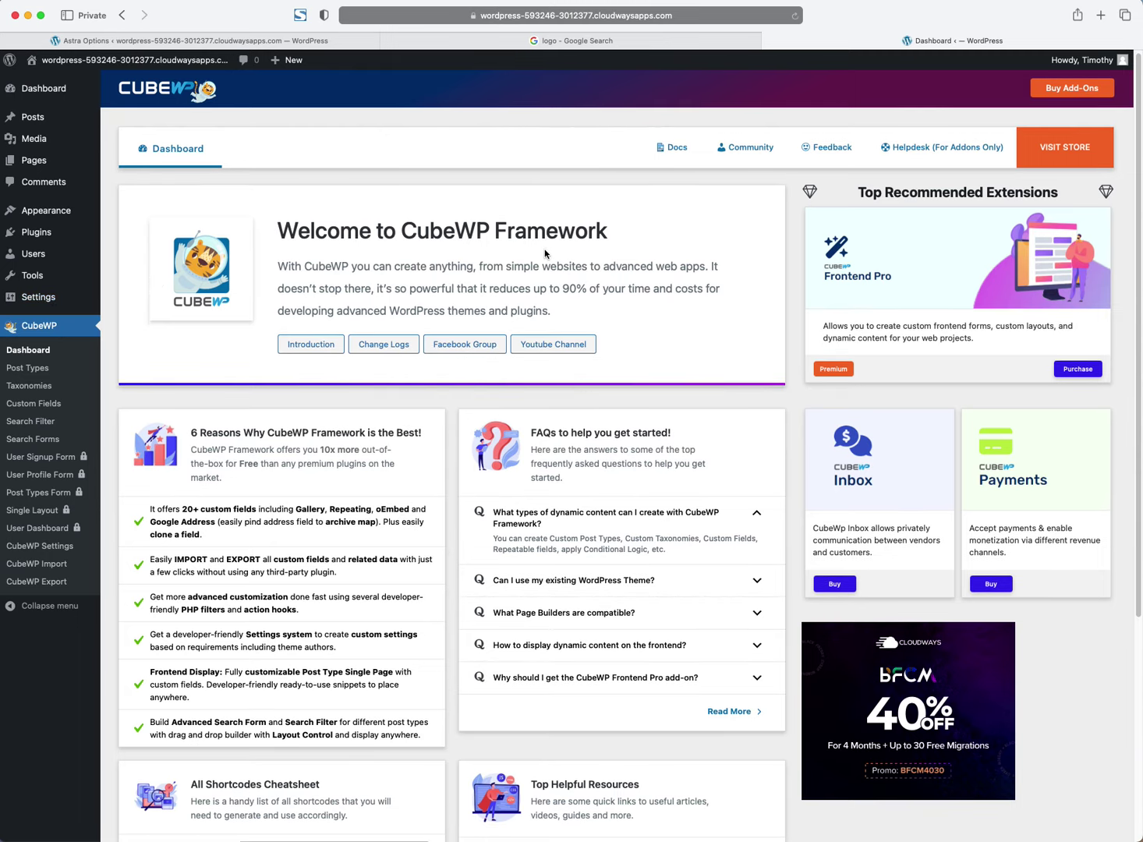
# Step: Read through the CubeWP dashboard's feature reasons, FAQs, shortcodes cheatsheet and helpful resources
pyautogui.scroll(1, 544, 244)
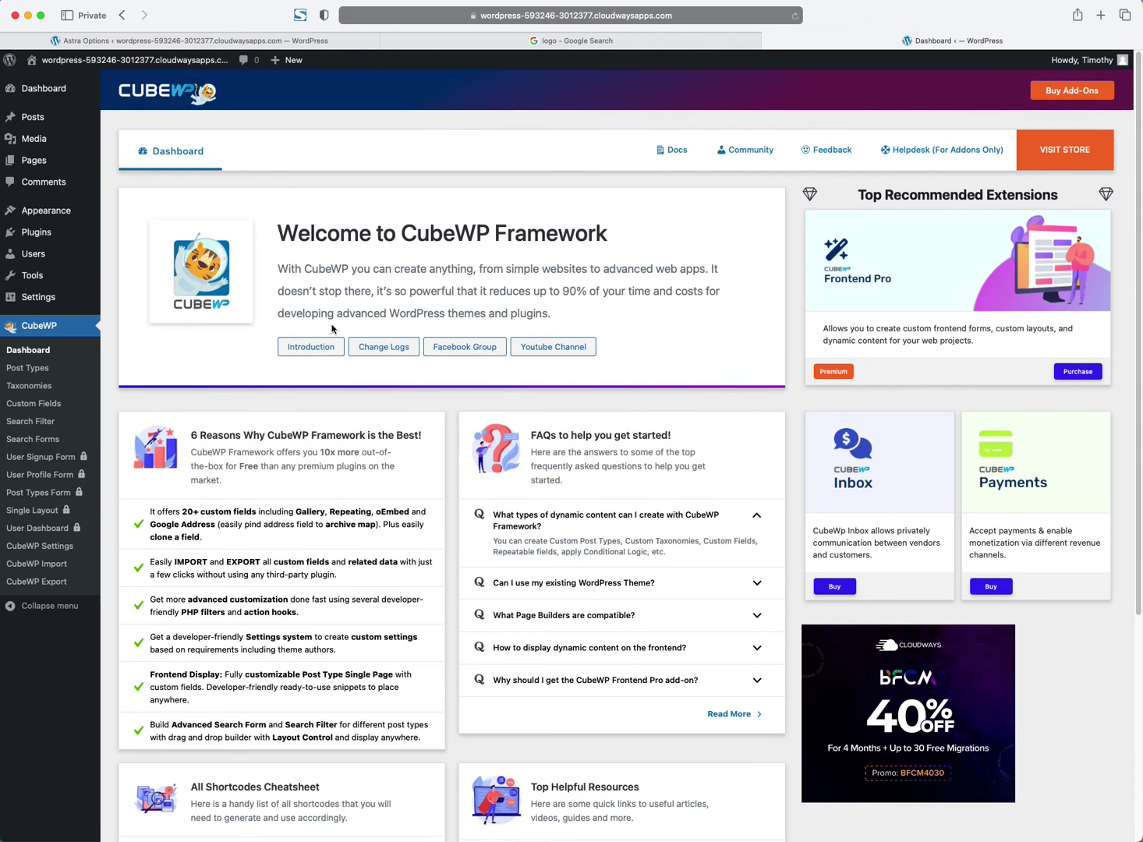
pyautogui.scroll(-1, 333, 329)
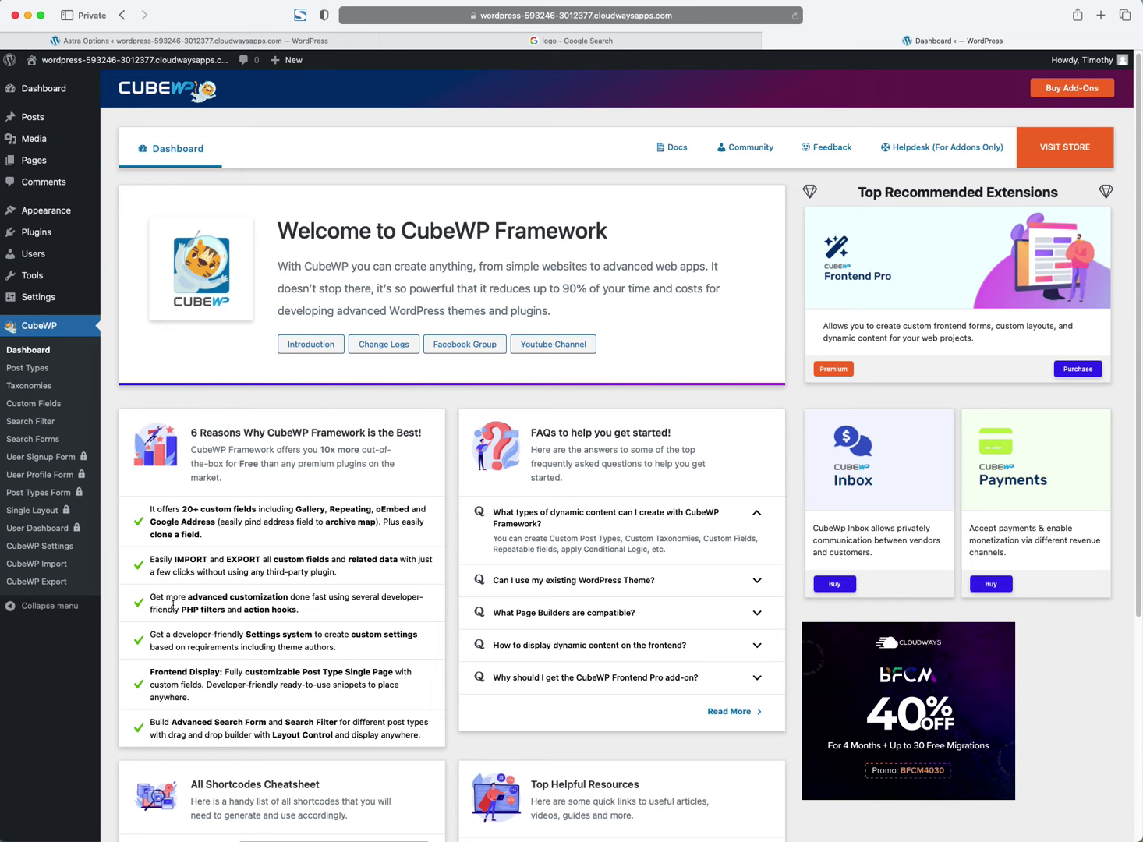
pyautogui.scroll(-5, 234, 666)
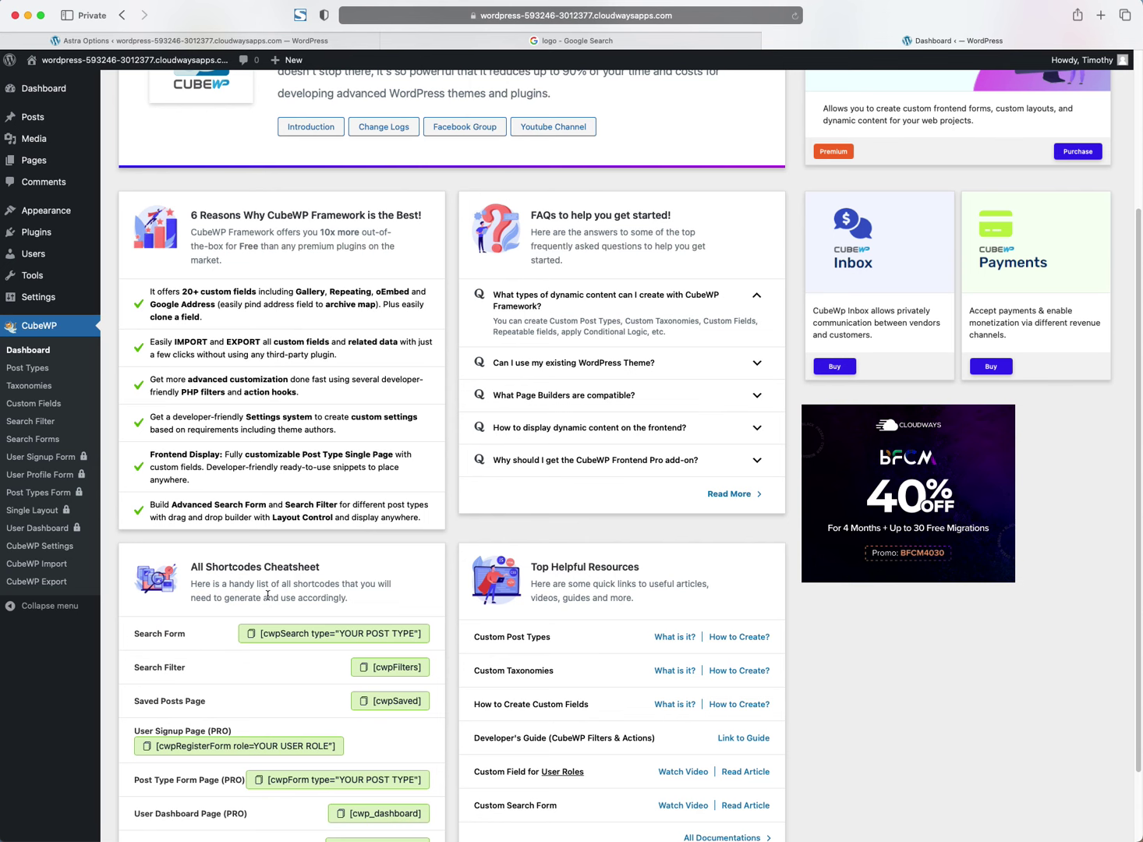
pyautogui.scroll(-2, 267, 595)
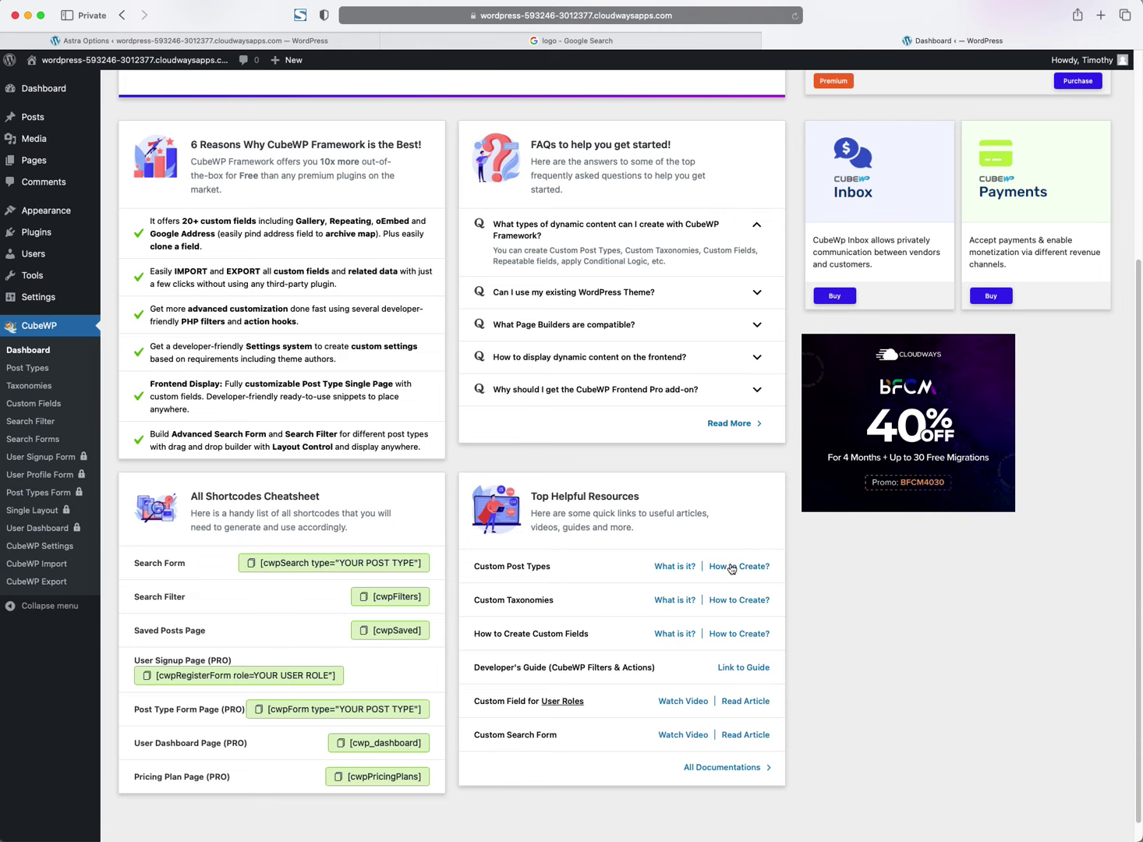
pyautogui.scroll(5, 724, 566)
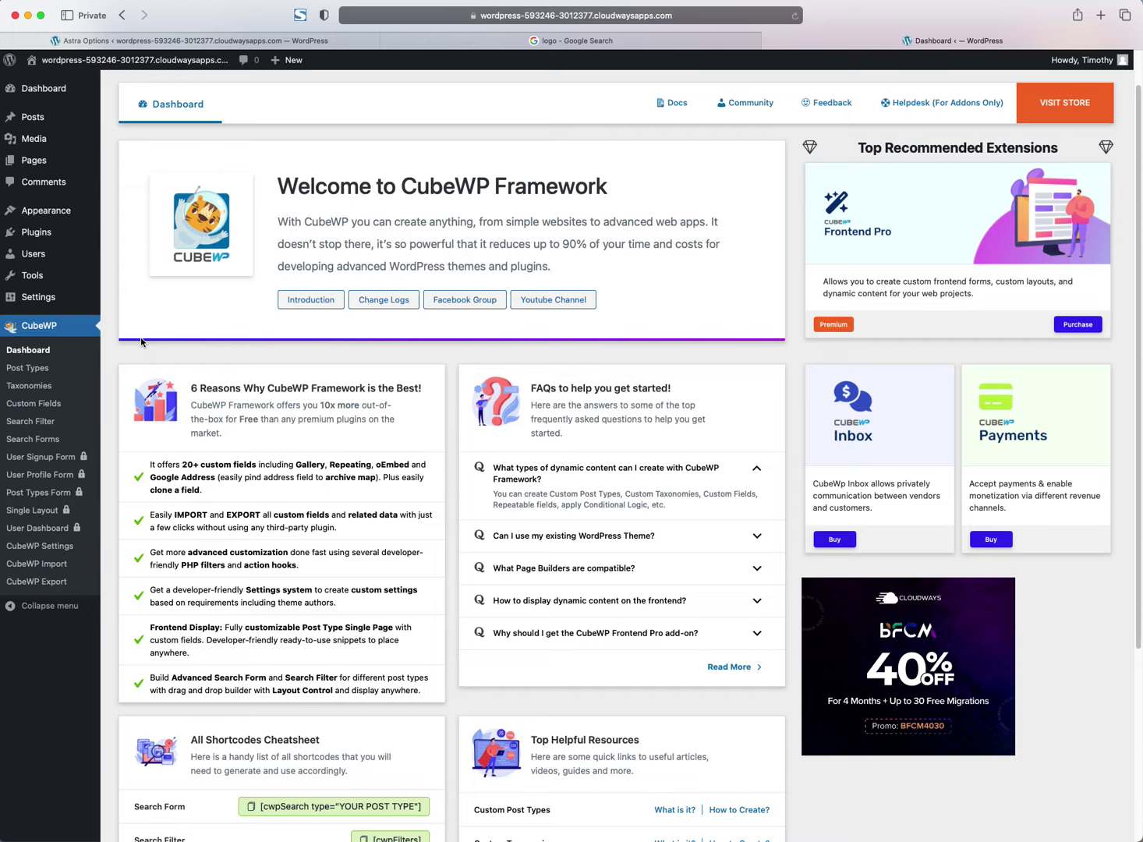
# Step: Look over the custom post types list and the CubeWP Map and Post Settings, ending back on the CubeWP dashboard
pyautogui.click(52, 373)
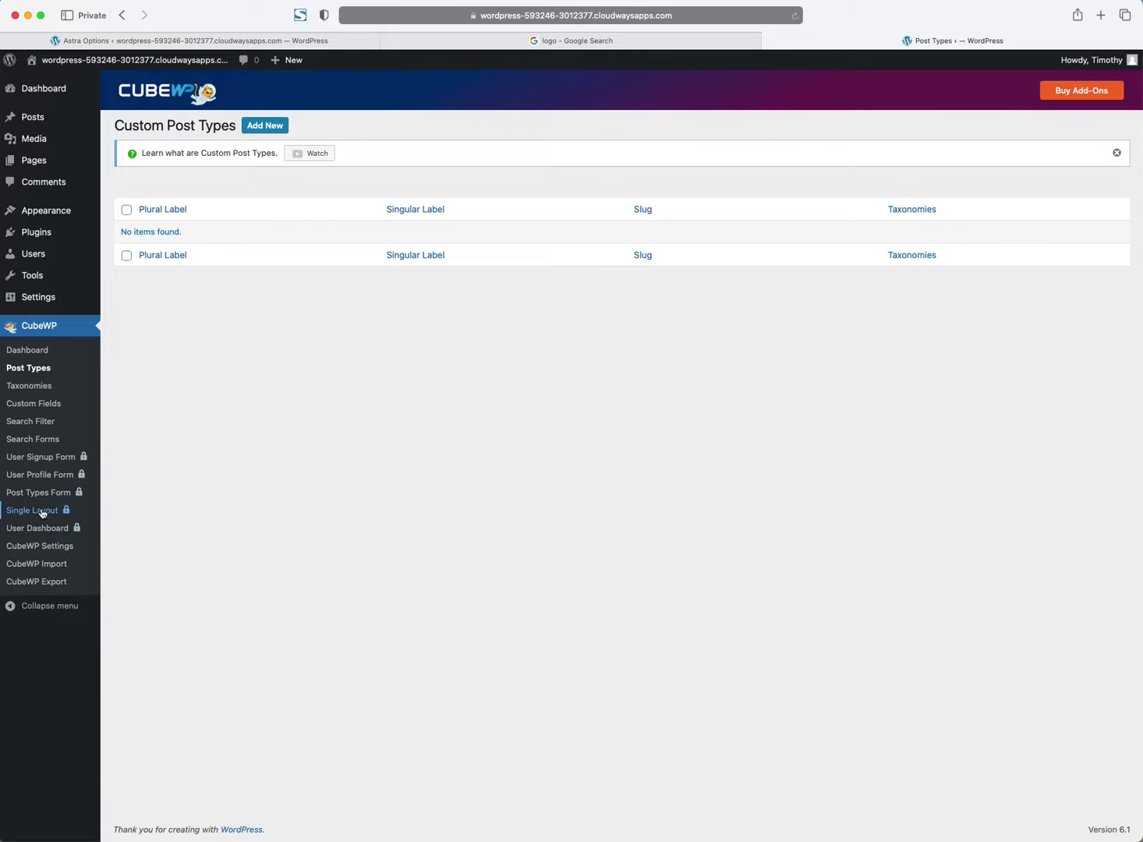
pyautogui.click(41, 549)
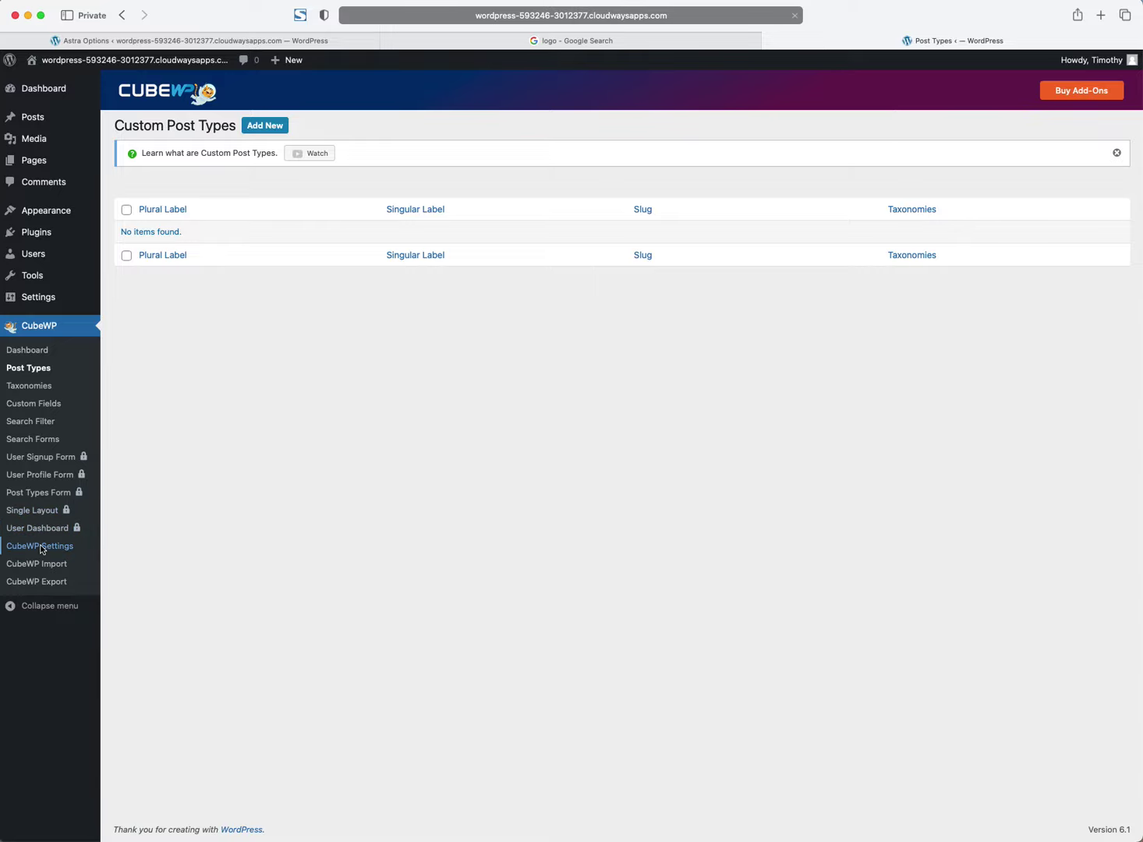
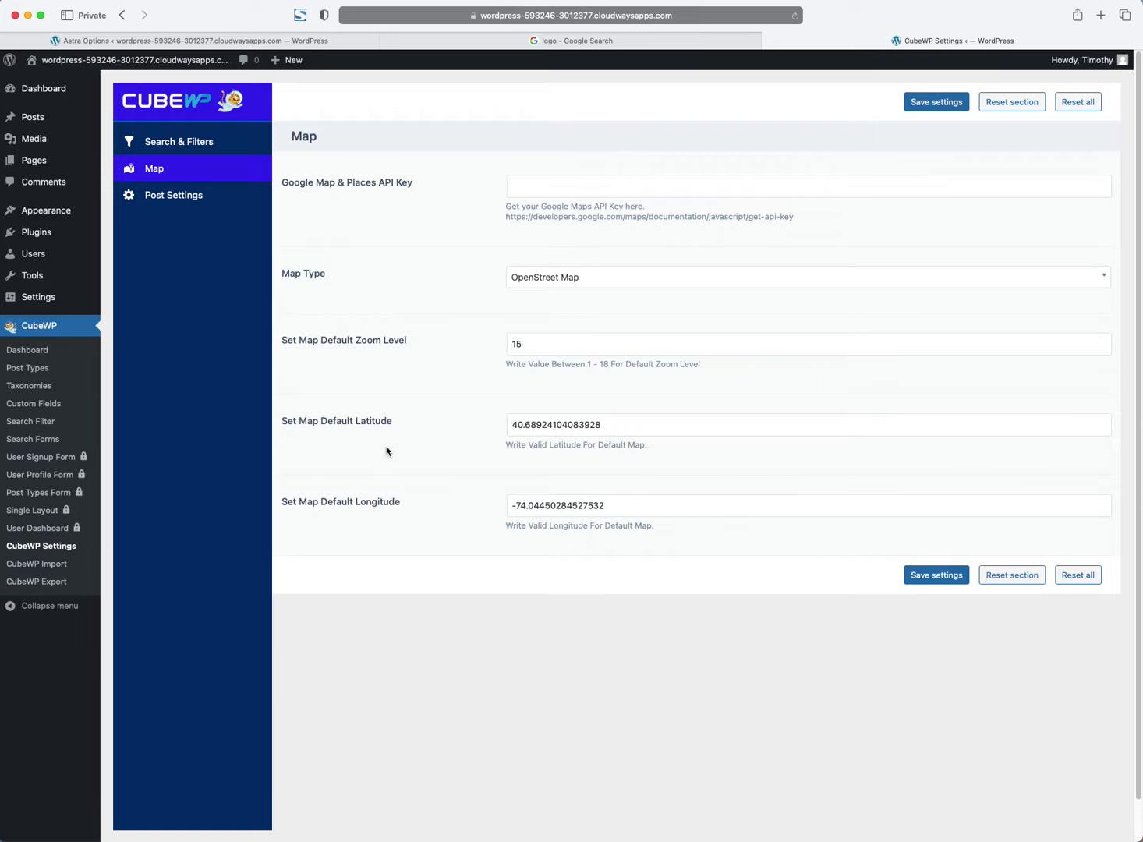
pyautogui.click(156, 198)
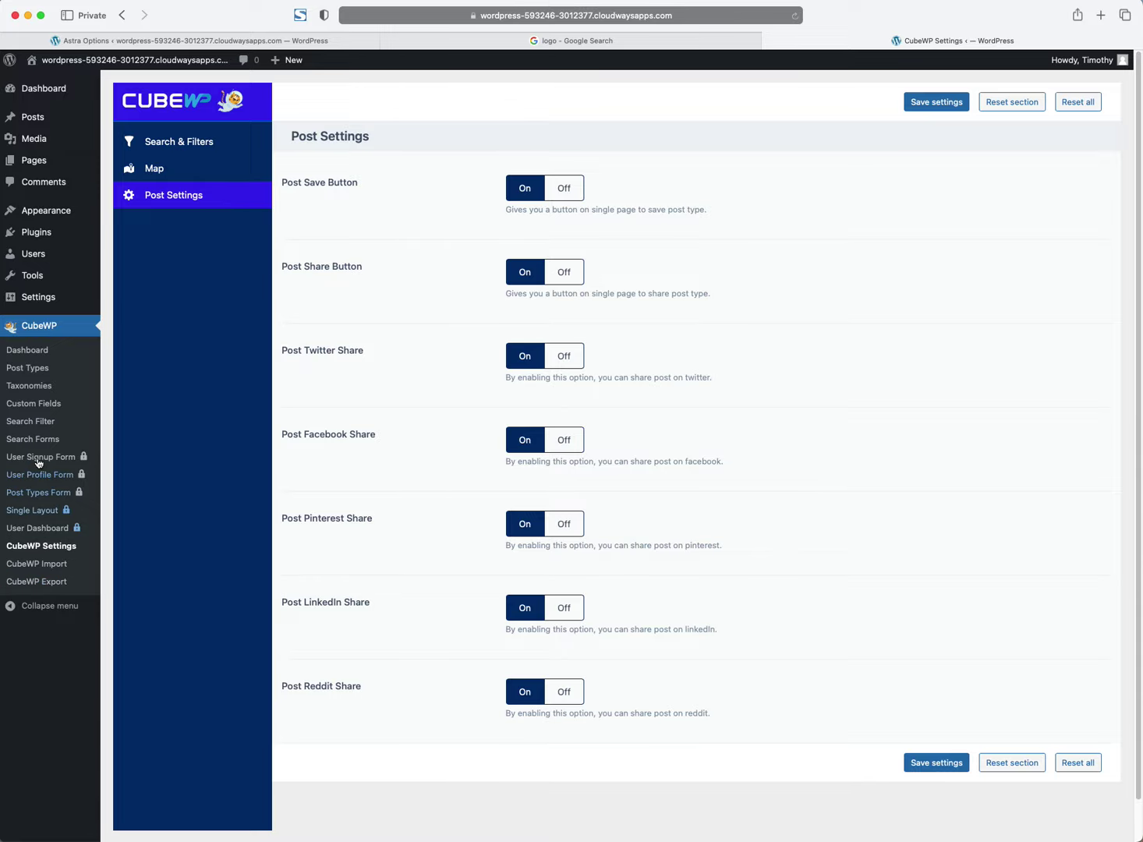
pyautogui.click(36, 356)
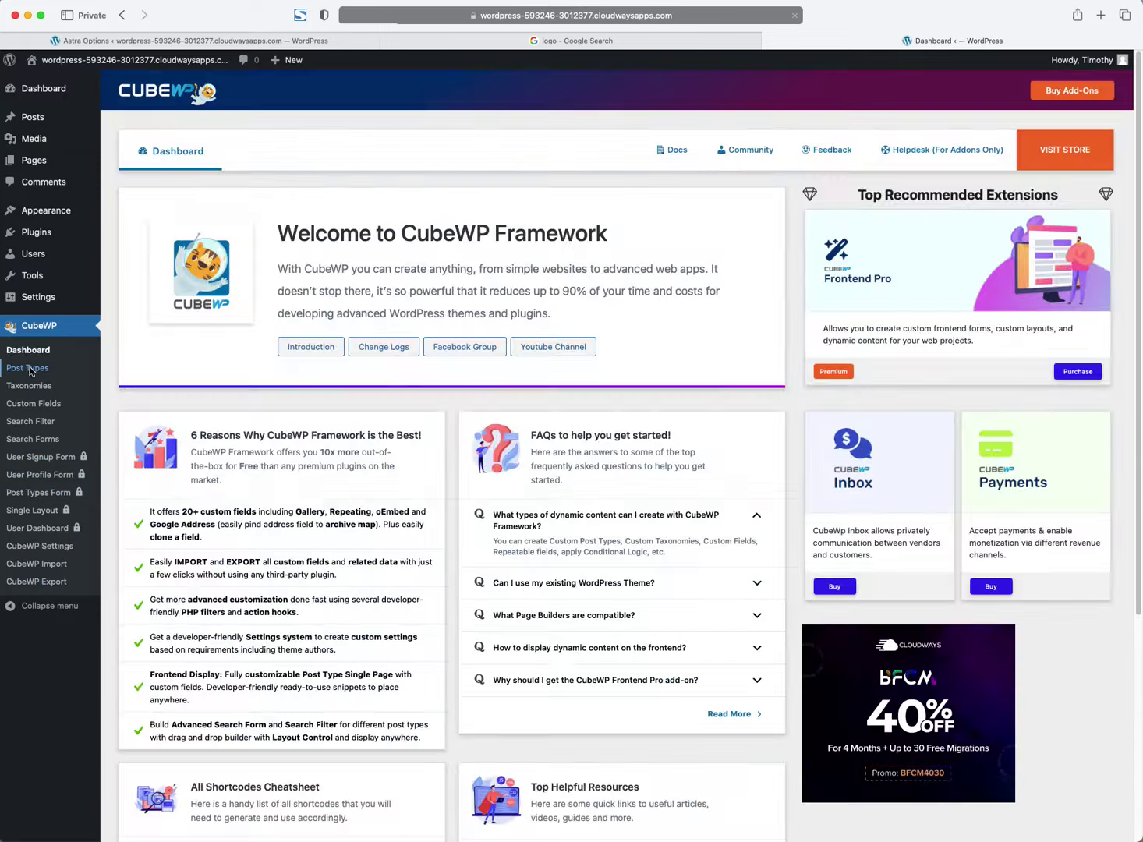
# Step: Start a new CubeWP custom post type with the slug "listing", plural label "Listings" and singular label "Listing"
pyautogui.click(31, 370)
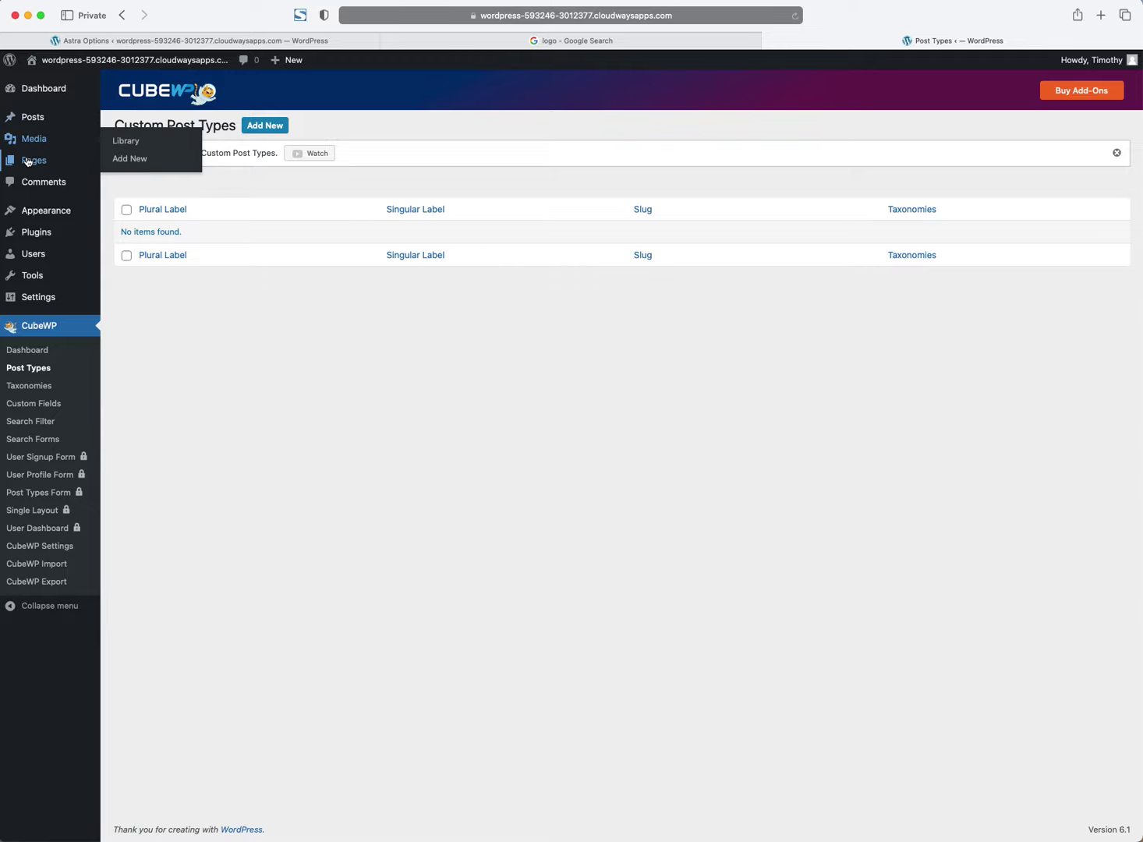
pyautogui.moveTo(19, 121)
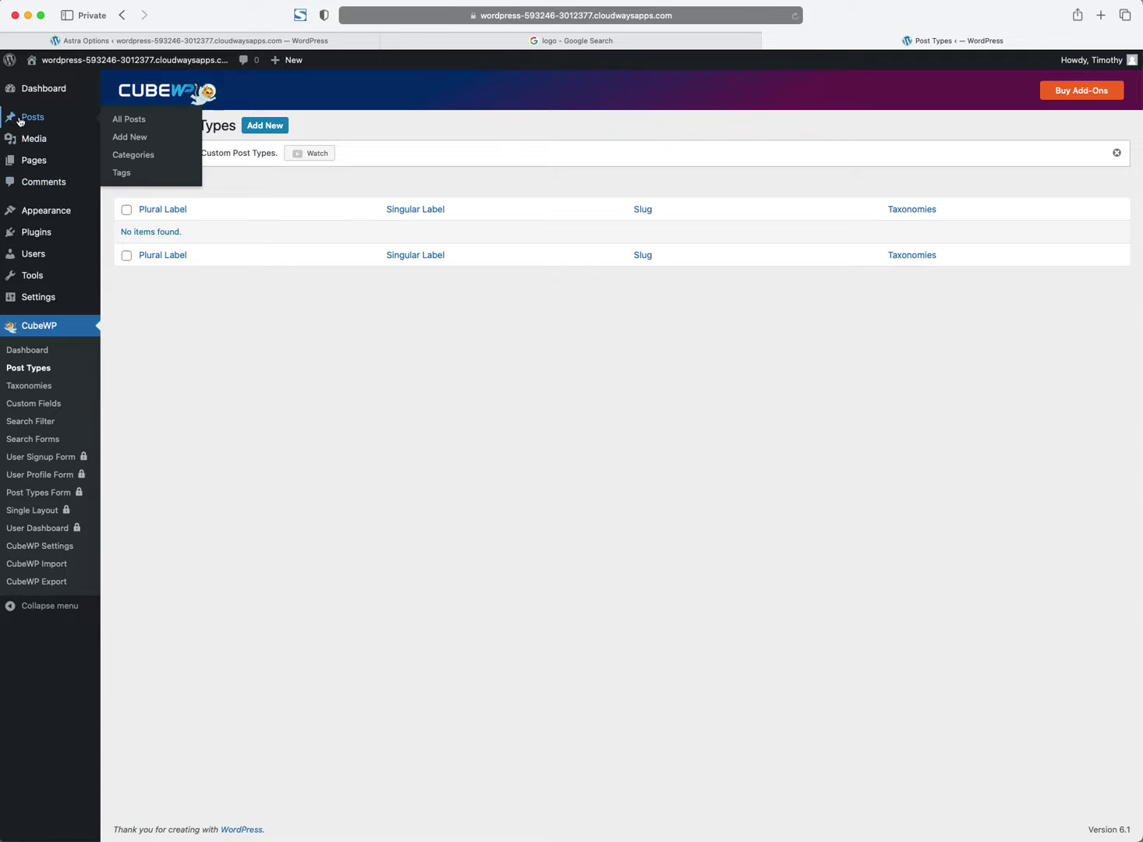
pyautogui.click(262, 128)
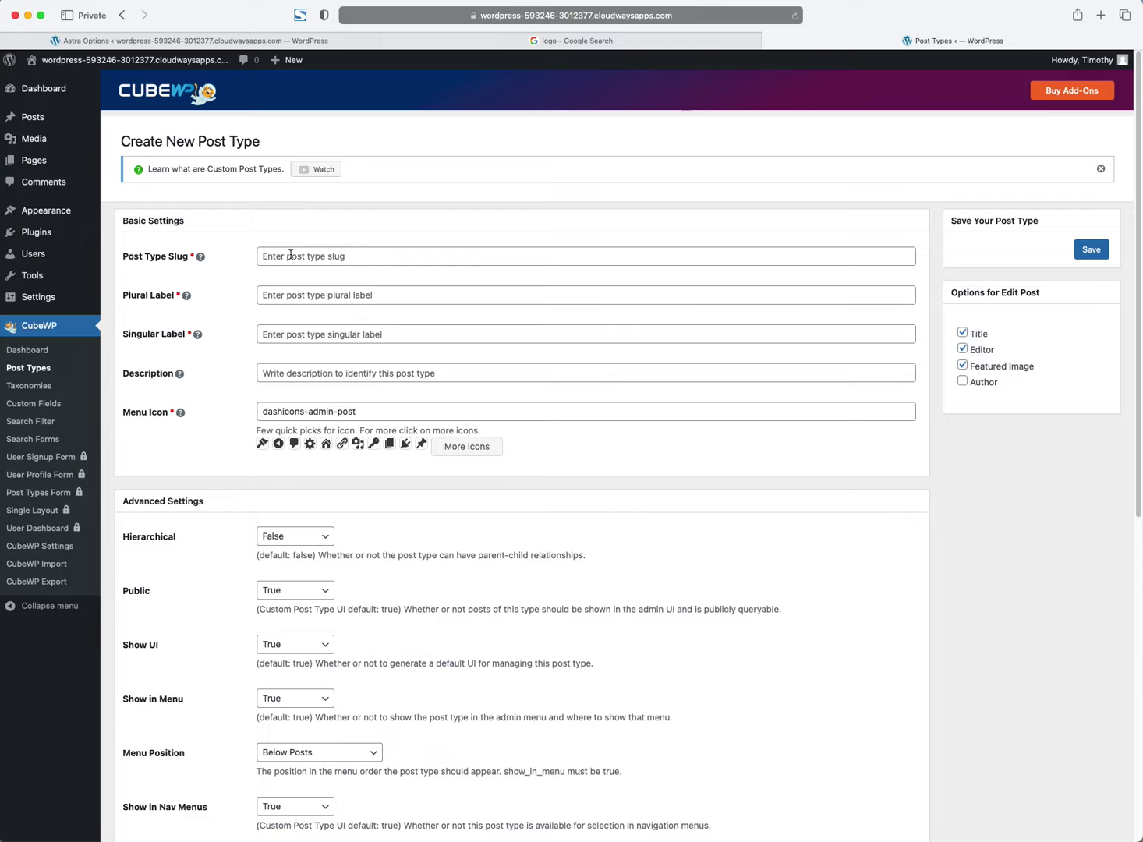
pyautogui.moveTo(200, 262)
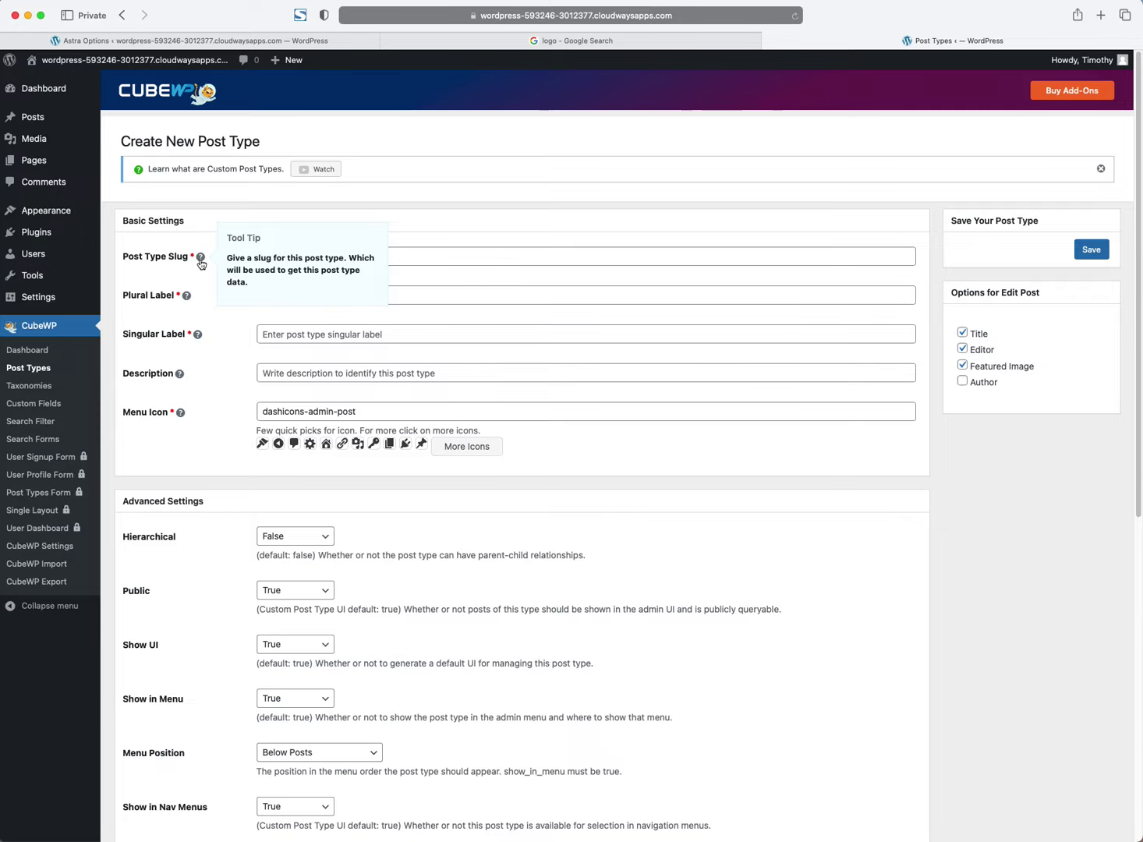
pyautogui.click(389, 257)
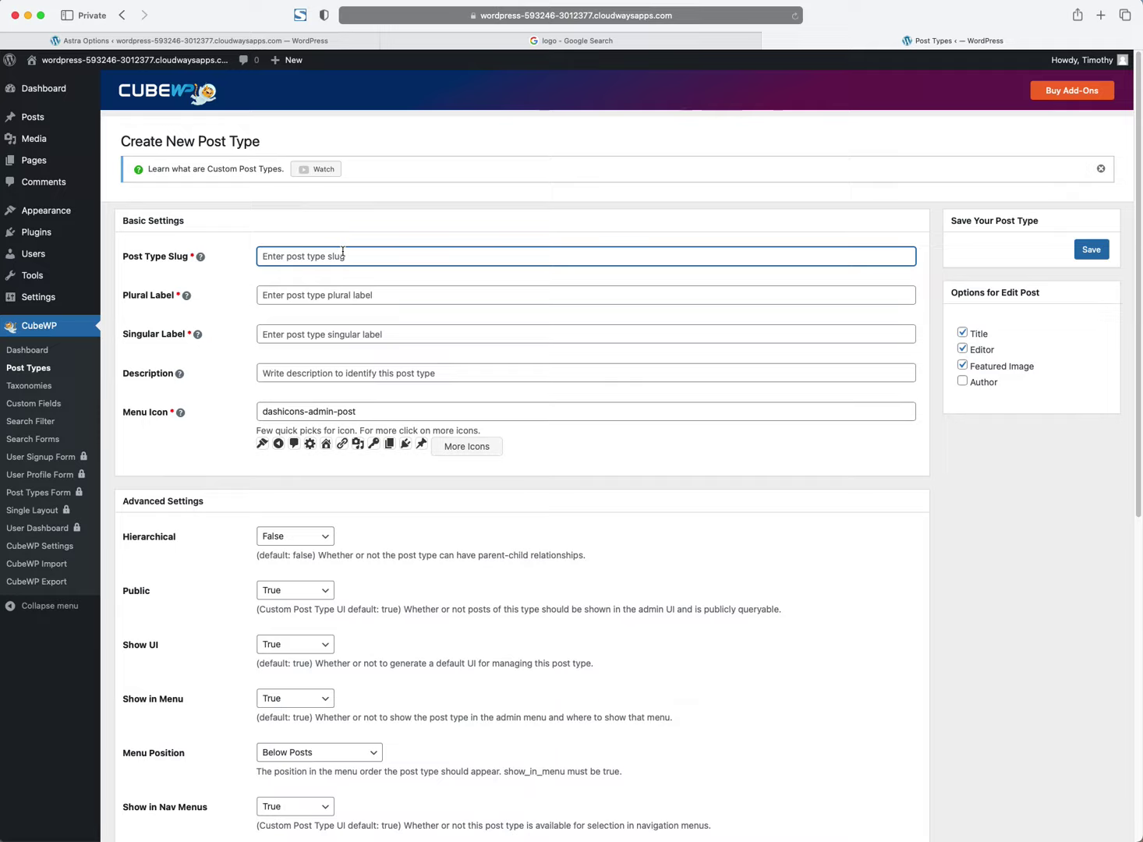
pyautogui.write('listing')
pyautogui.press('Tab')
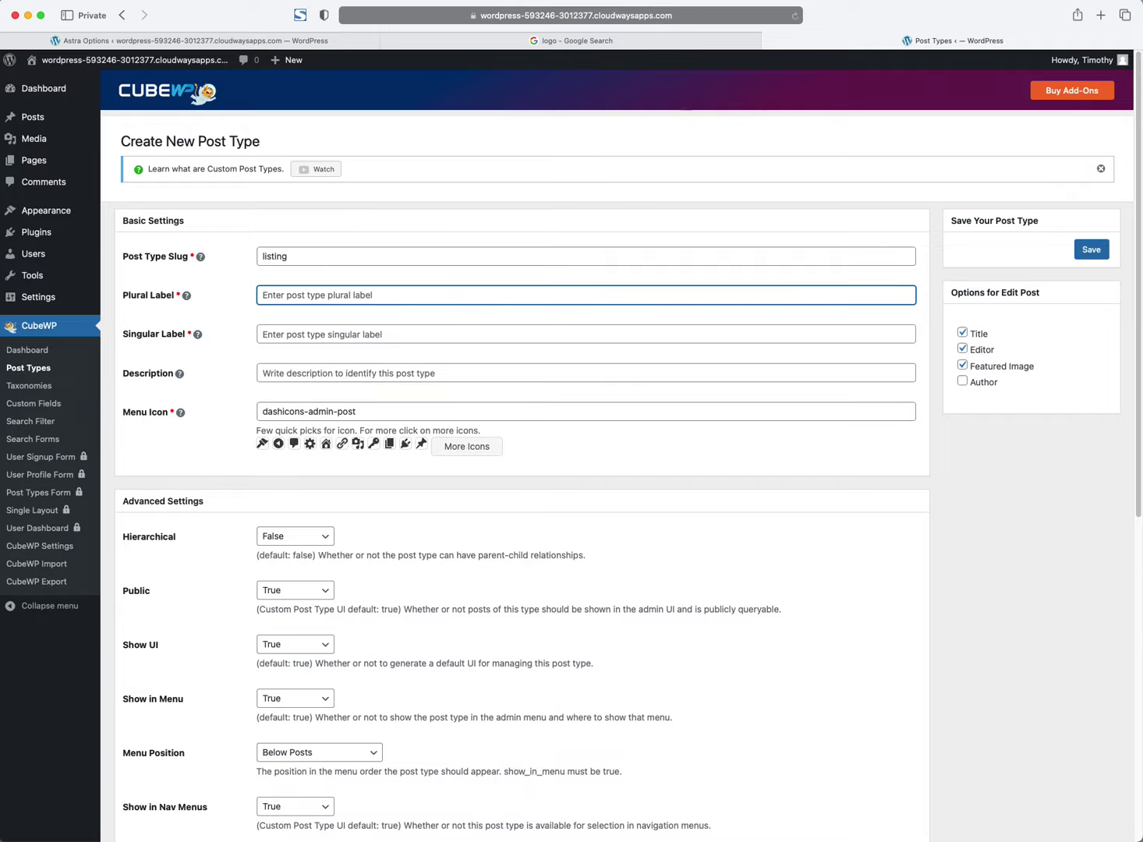
pyautogui.write('Listings')
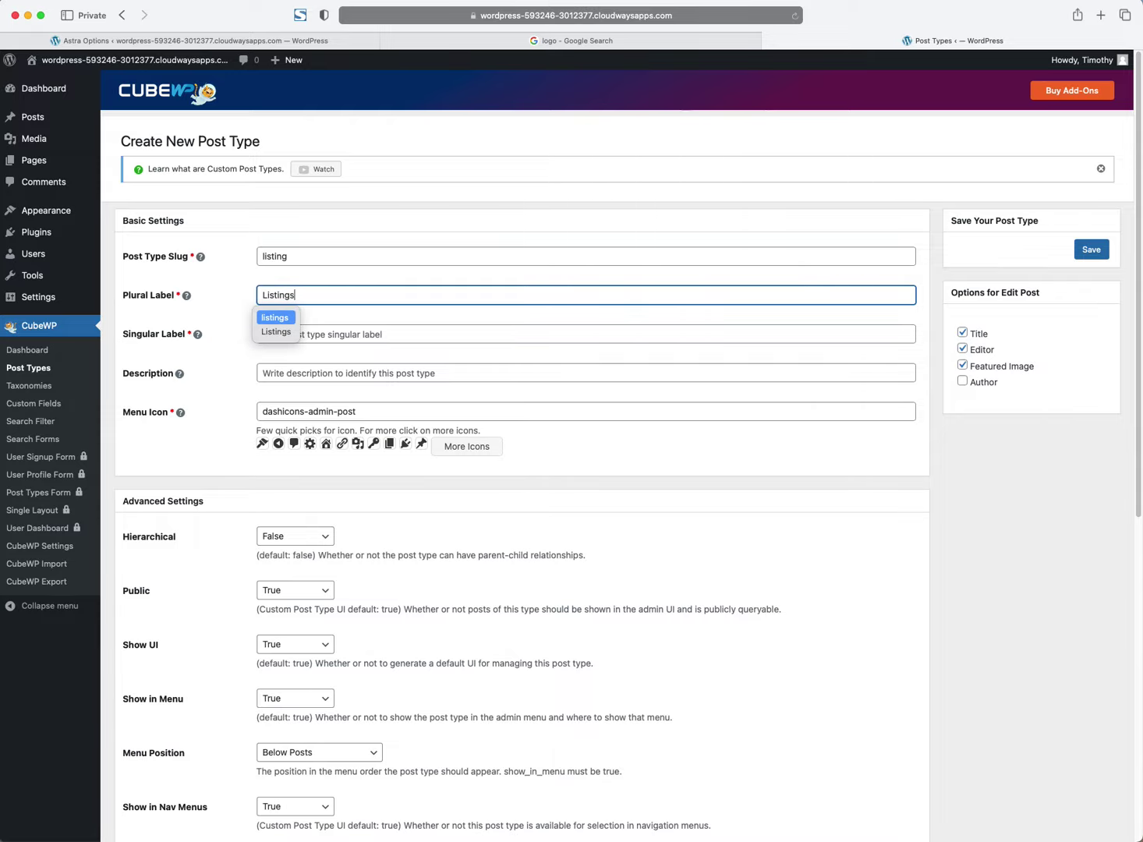
pyautogui.press('Tab')
pyautogui.write('Listing')
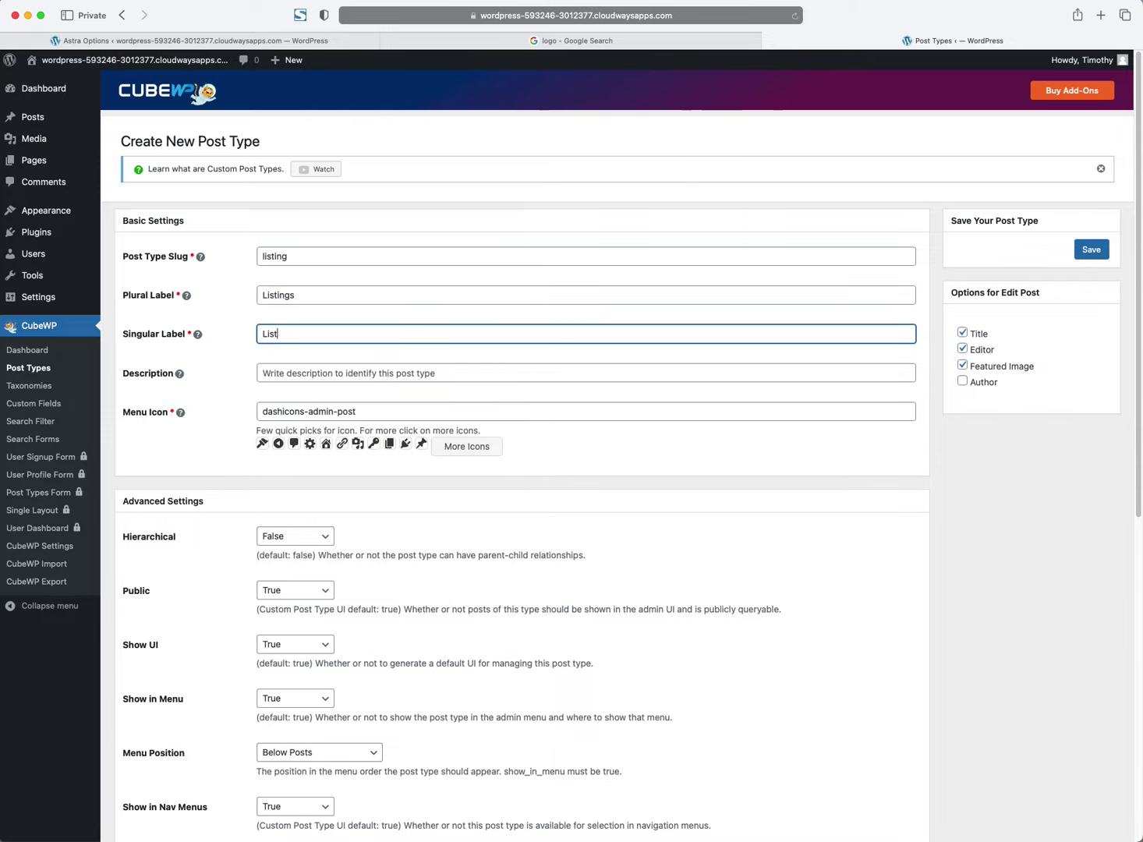
# Step: Describe the post type as "This is a group of business listings" and choose the home icon (dashicons-admin-home) for its menu entry
pyautogui.click(419, 372)
pyautogui.write('Th')
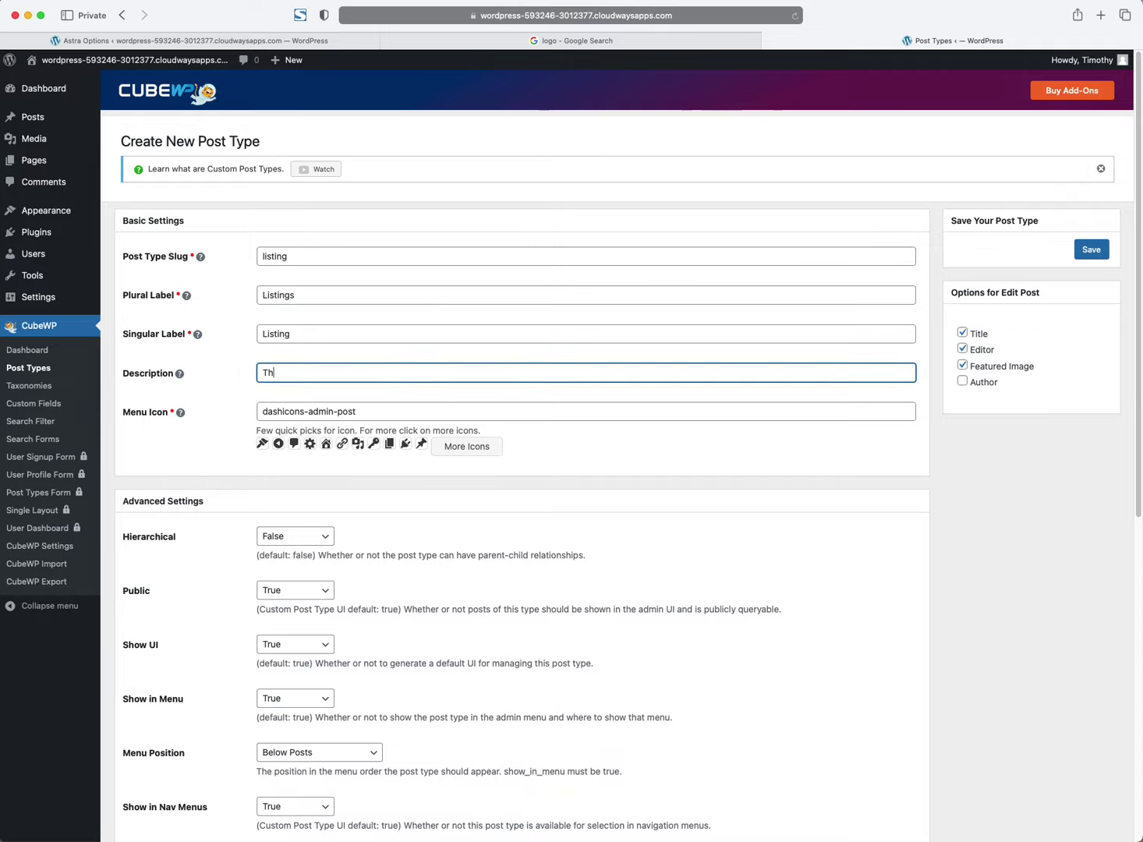
pyautogui.write('is is a group of business lisitngs')
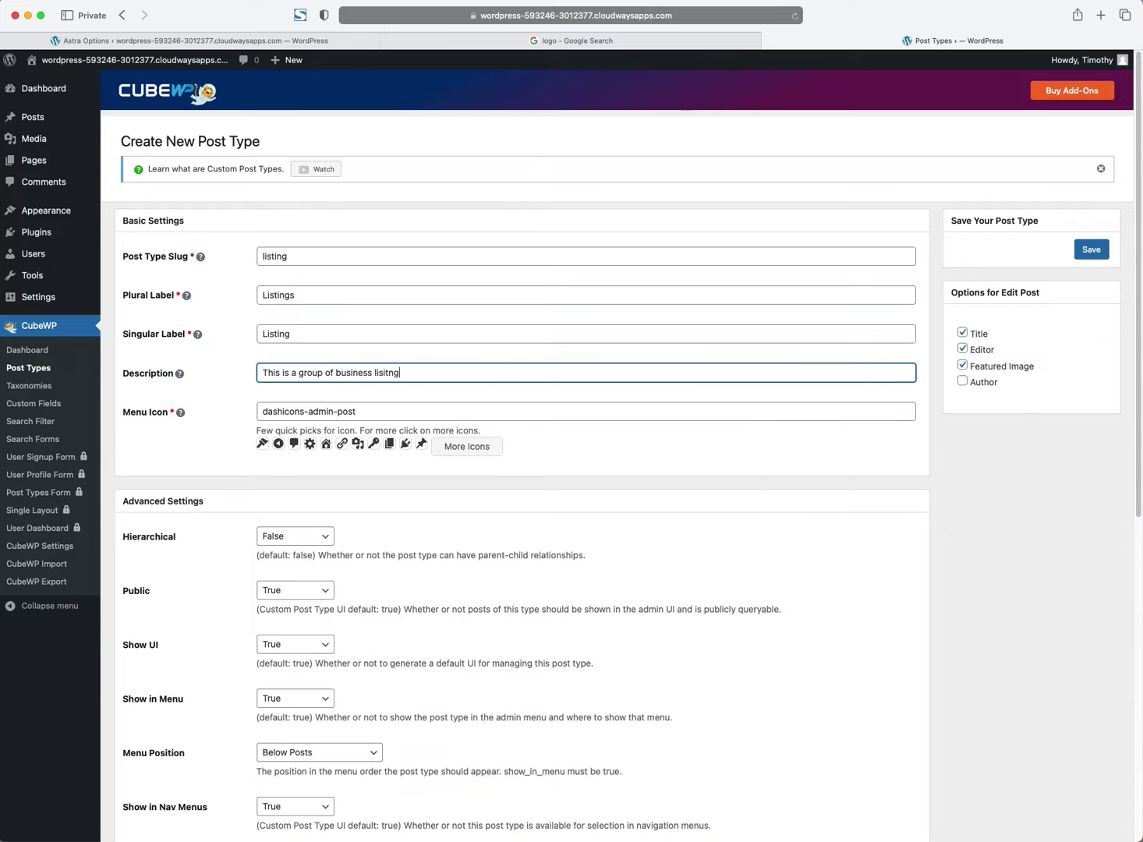
pyautogui.click(325, 443)
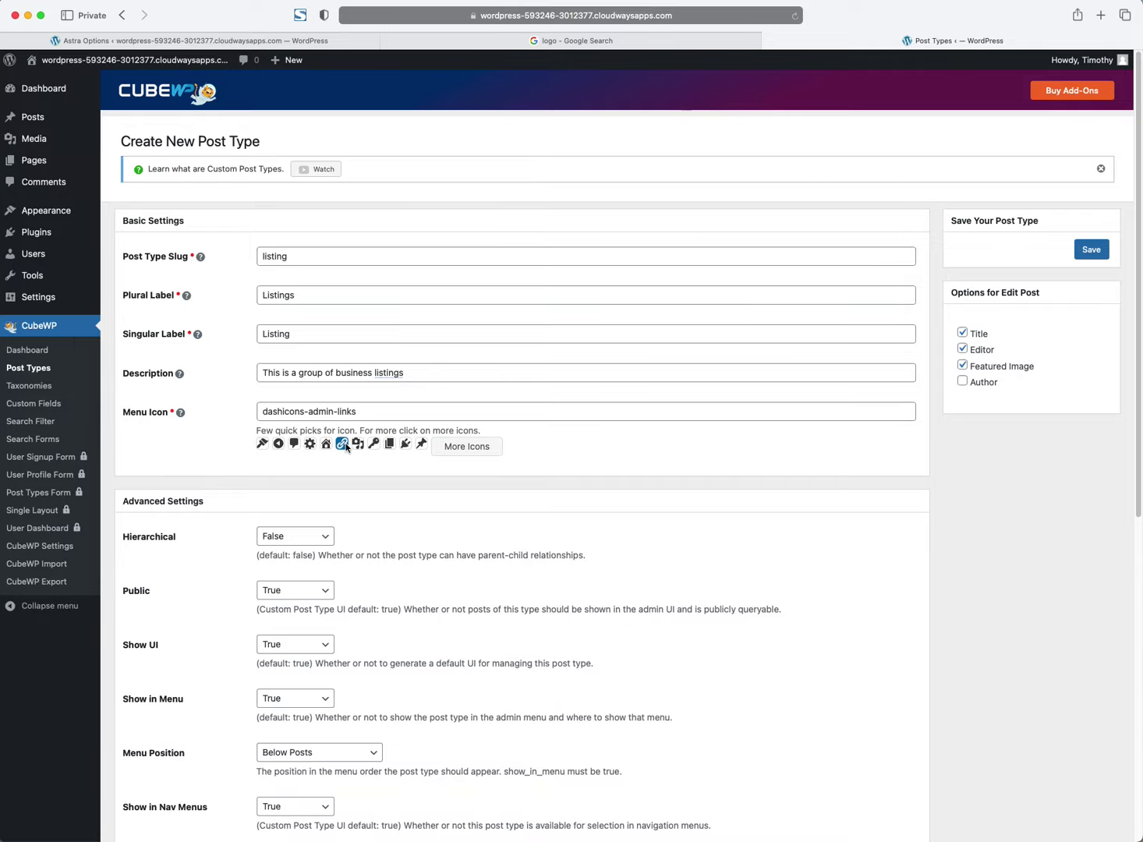
pyautogui.click(326, 444)
# Step: Examine the post type's advanced settings from Hierarchical to Menu Position, including the available menu positions, leaving Below Posts selected
pyautogui.scroll(-3, 275, 466)
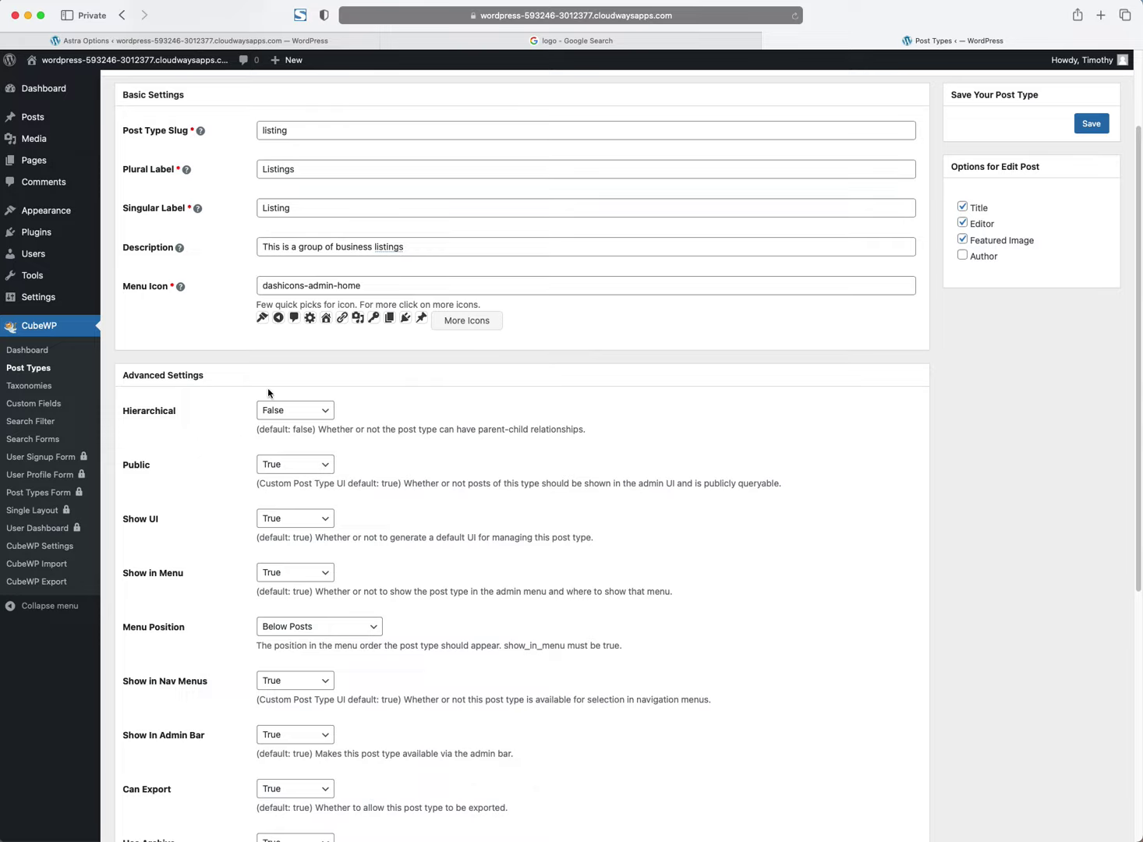
pyautogui.moveTo(418, 429); pyautogui.dragTo(608, 433)
pyautogui.click(602, 429)
pyautogui.scroll(3, 160, 435)
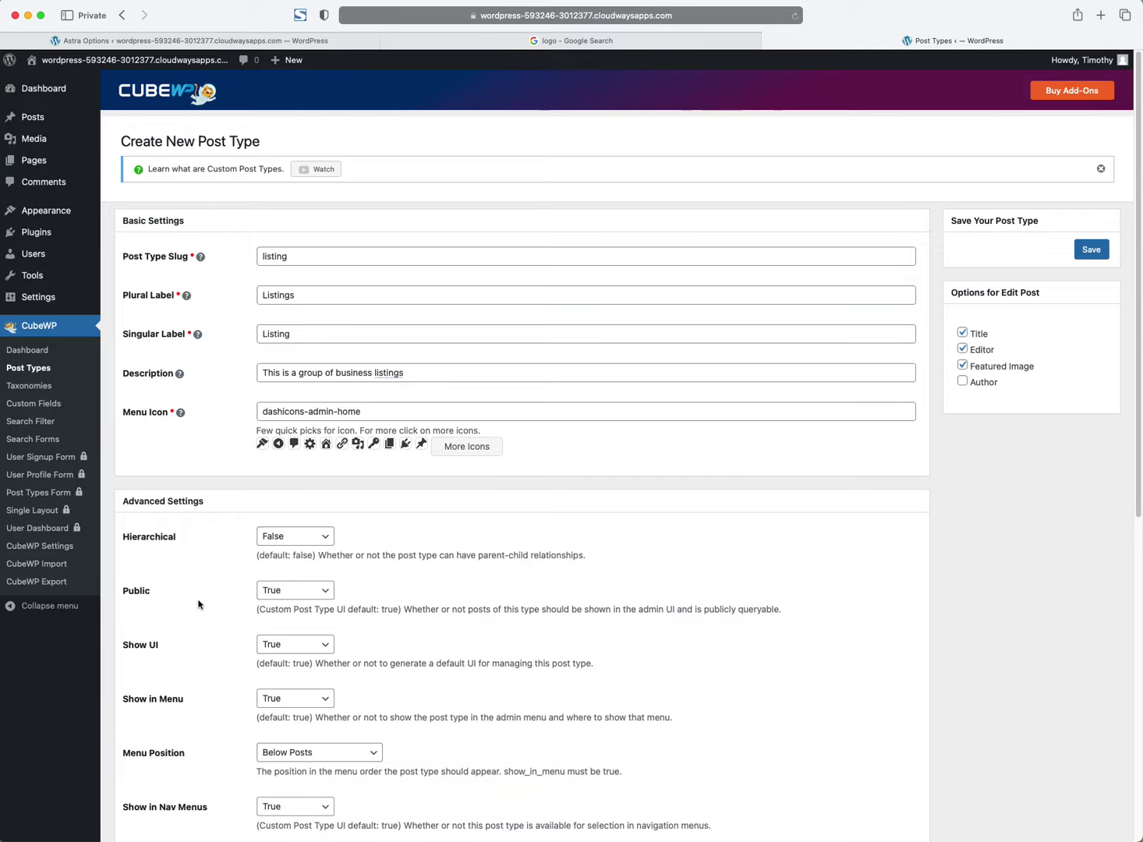
pyautogui.scroll(-1, 176, 575)
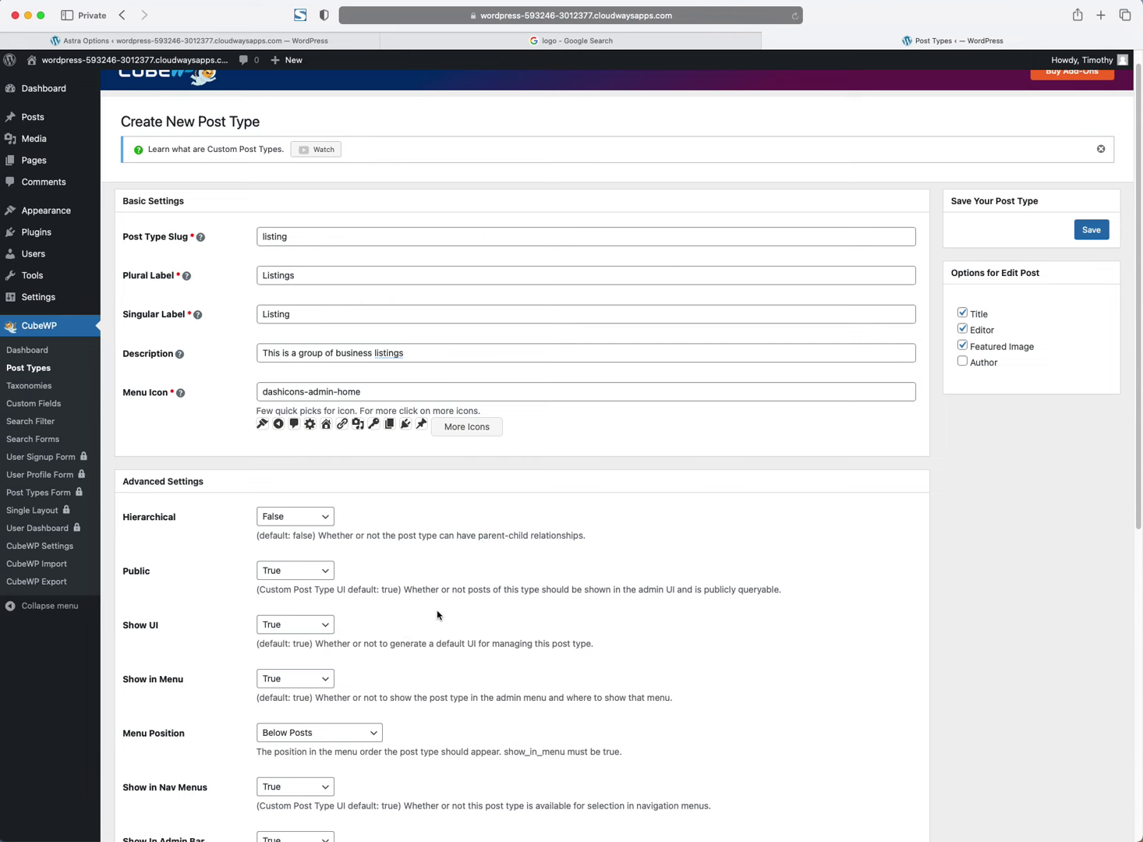
pyautogui.scroll(-1, 436, 611)
pyautogui.scroll(-1, 436, 611)
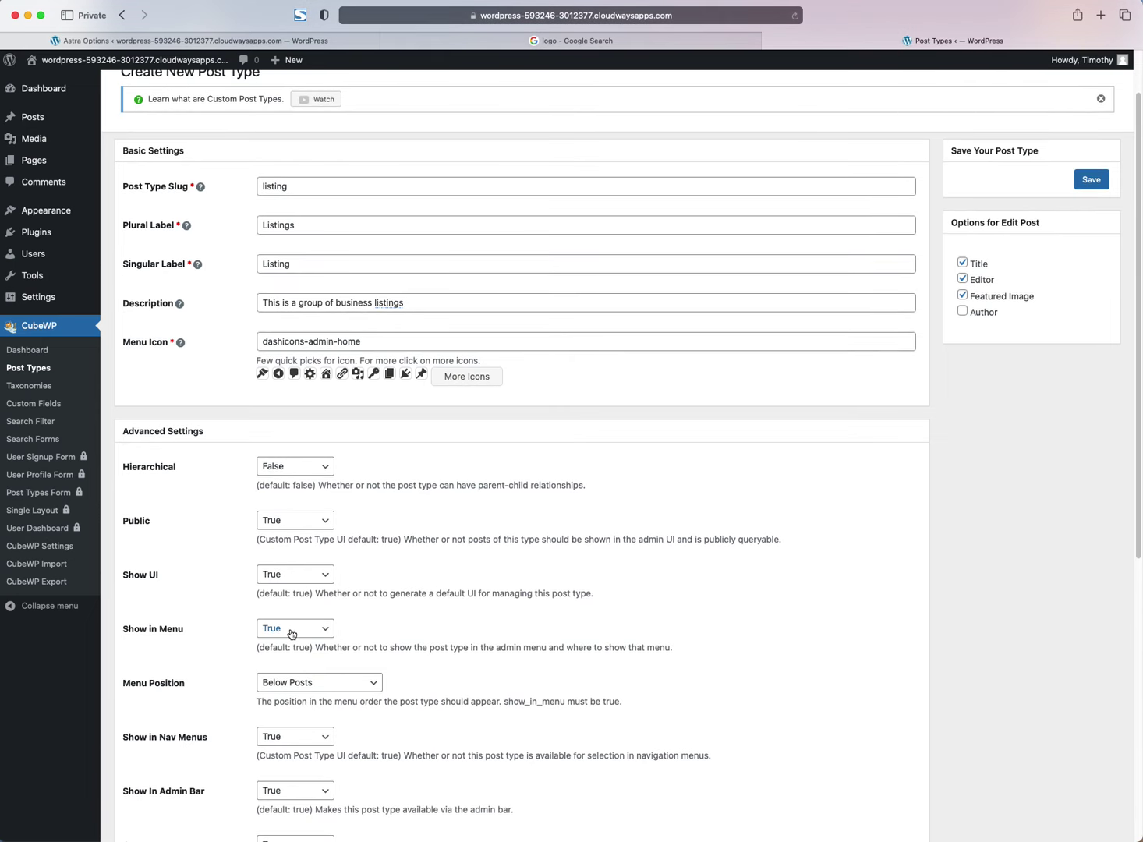
pyautogui.scroll(-1, 292, 633)
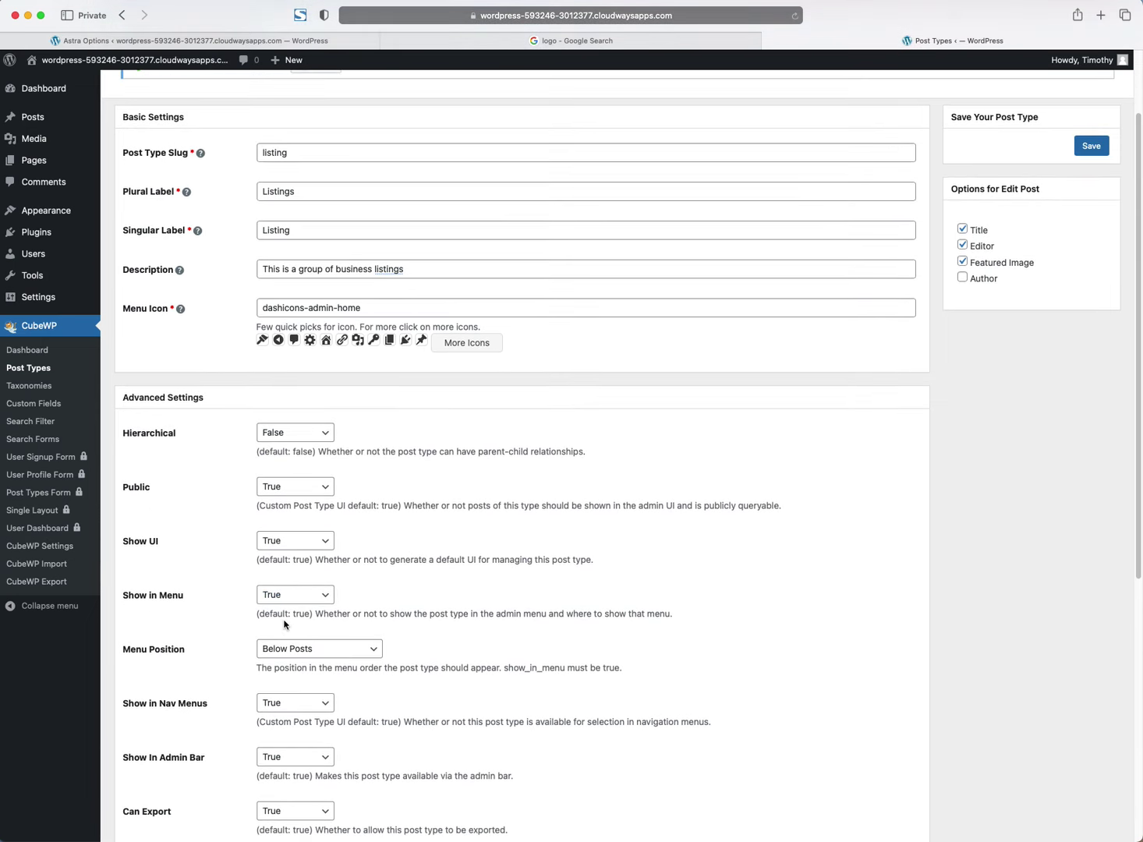
pyautogui.click(315, 650)
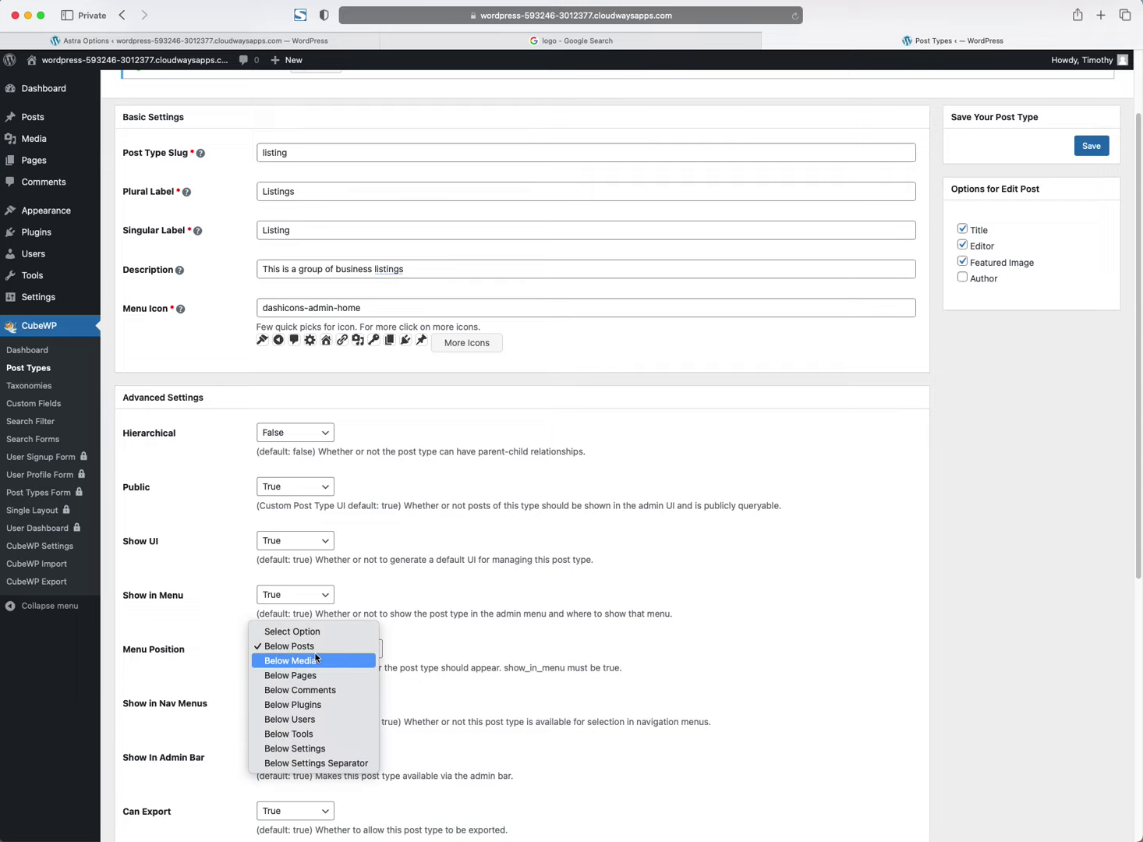
pyautogui.click(441, 641)
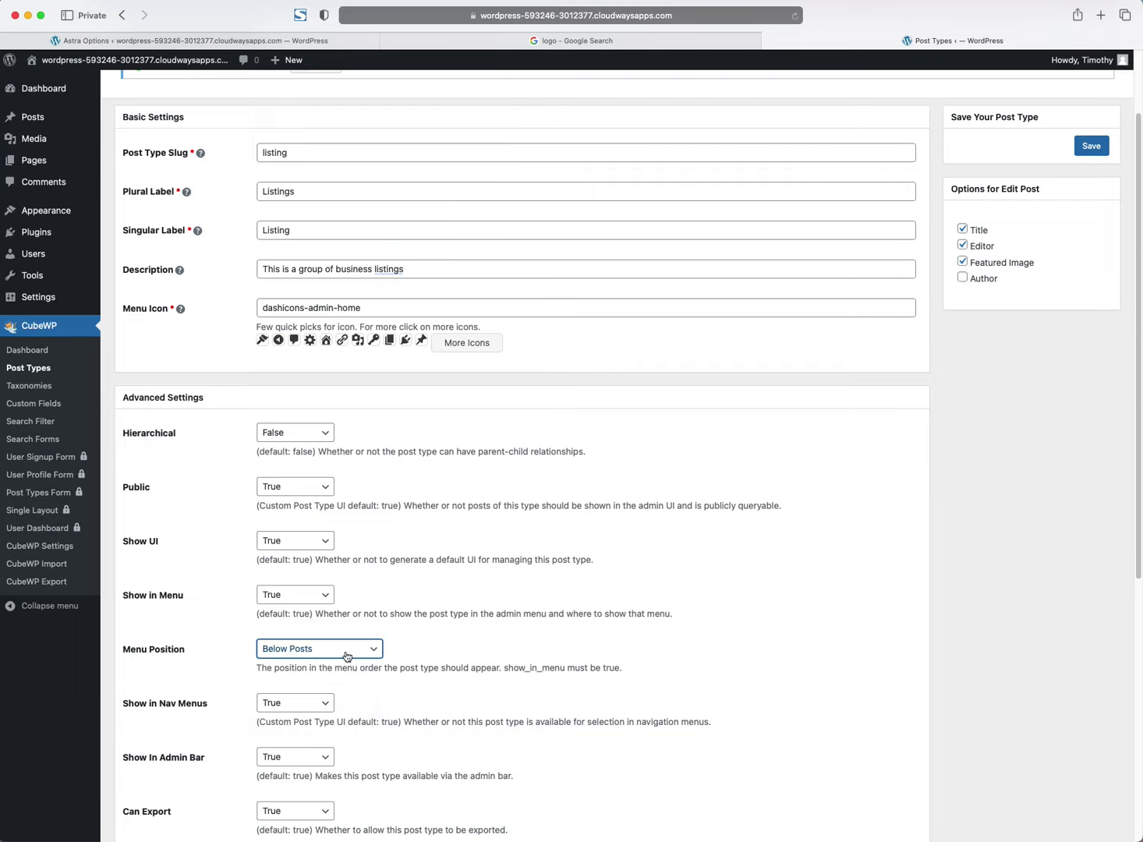
pyautogui.click(534, 696)
# Step: Examine the post type's remaining advanced settings, from Show in Nav Menus through Show in REST API
pyautogui.scroll(-2, 174, 632)
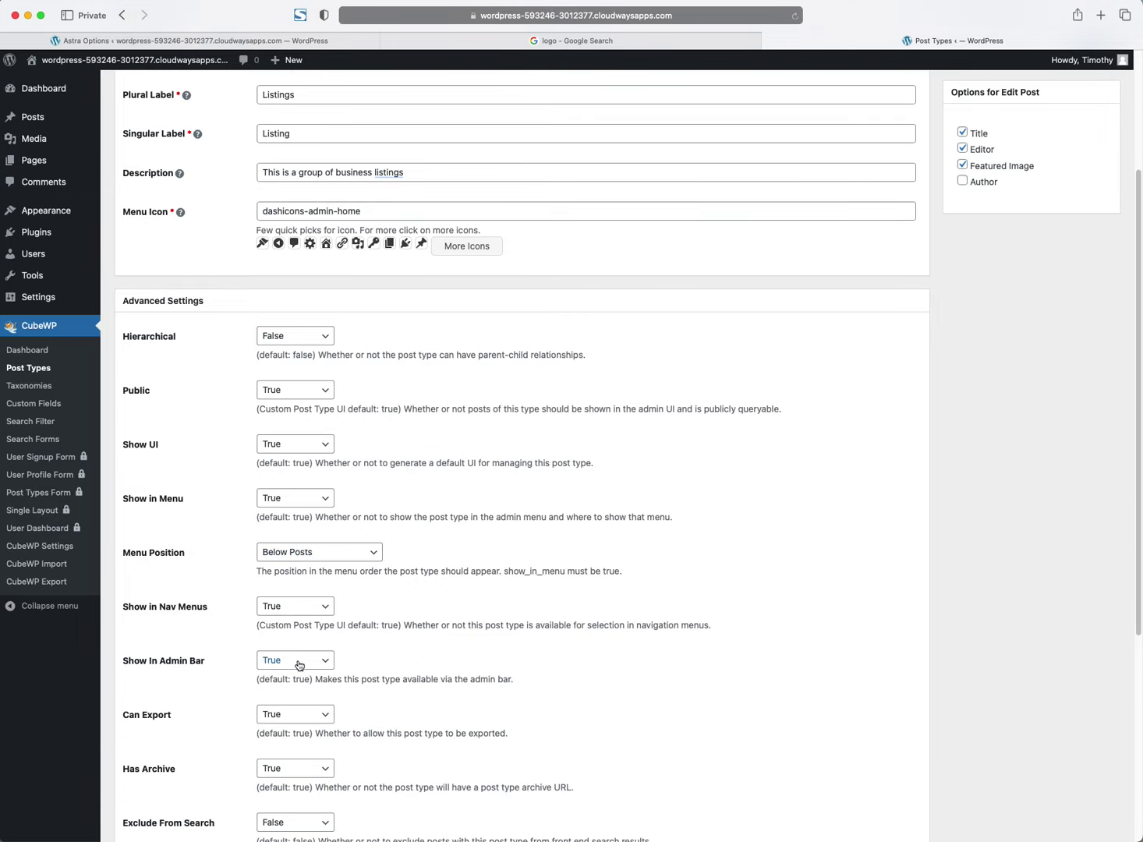
pyautogui.scroll(-1, 285, 669)
pyautogui.scroll(-1, 269, 674)
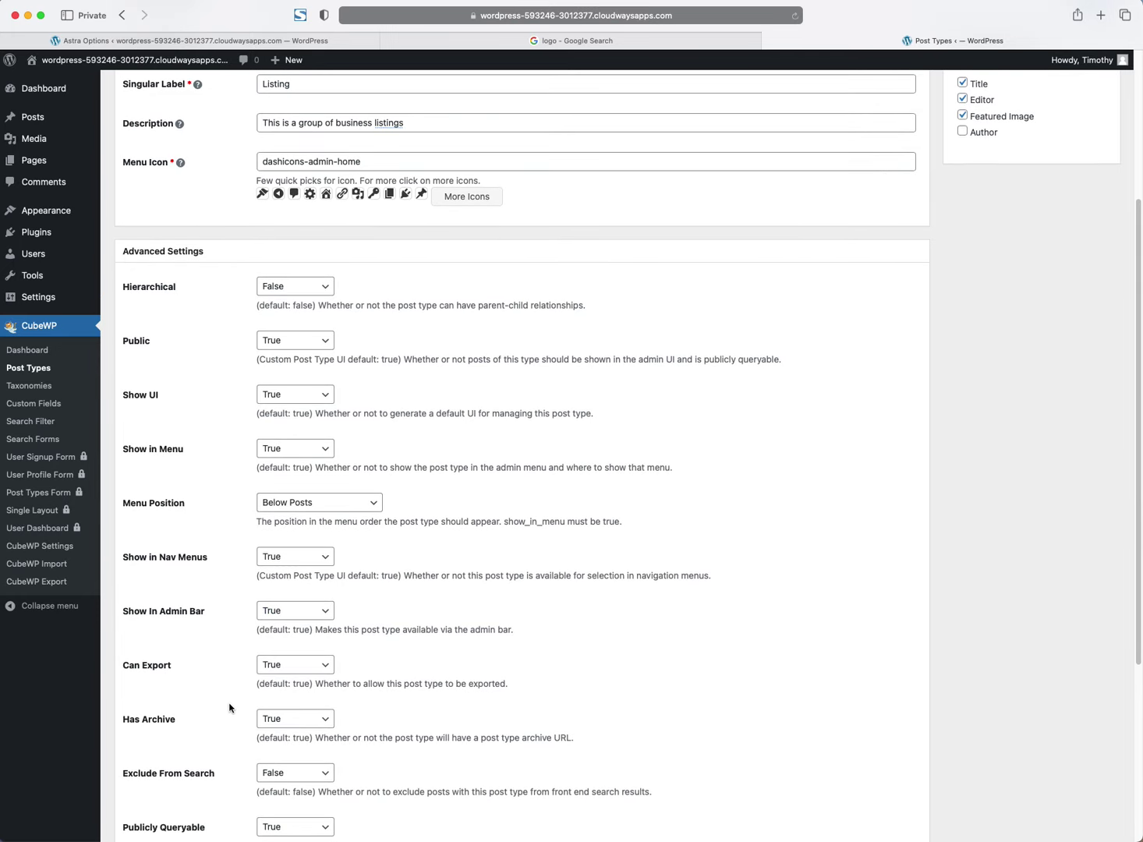
pyautogui.scroll(-1, 257, 705)
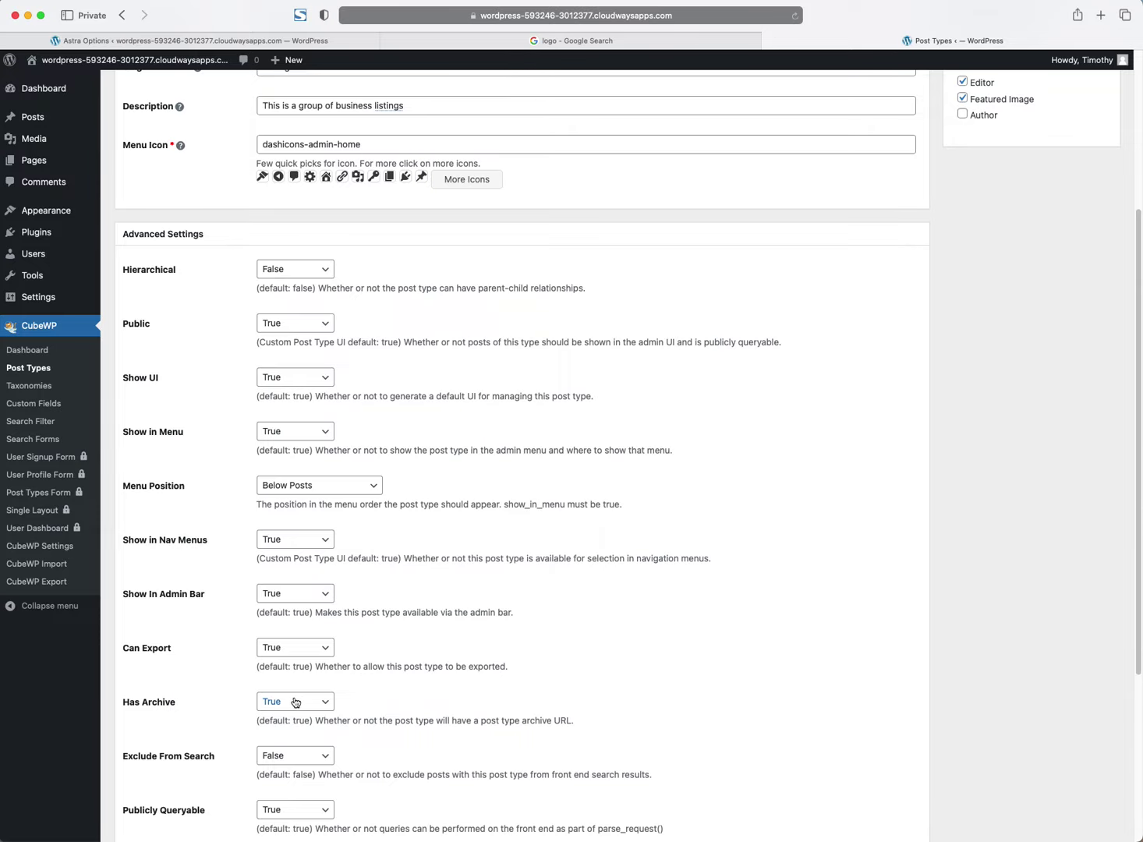
pyautogui.scroll(-5, 293, 694)
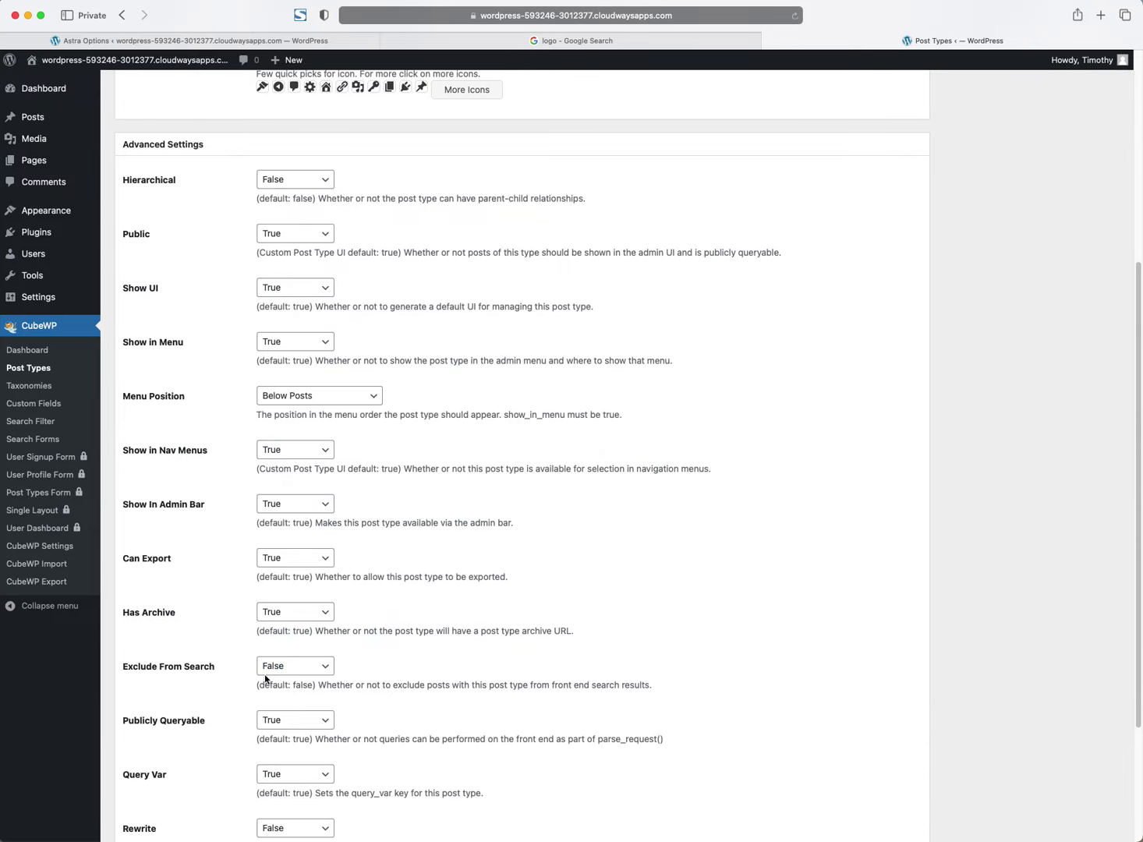
pyautogui.scroll(-1, 293, 446)
pyautogui.scroll(-2, 273, 507)
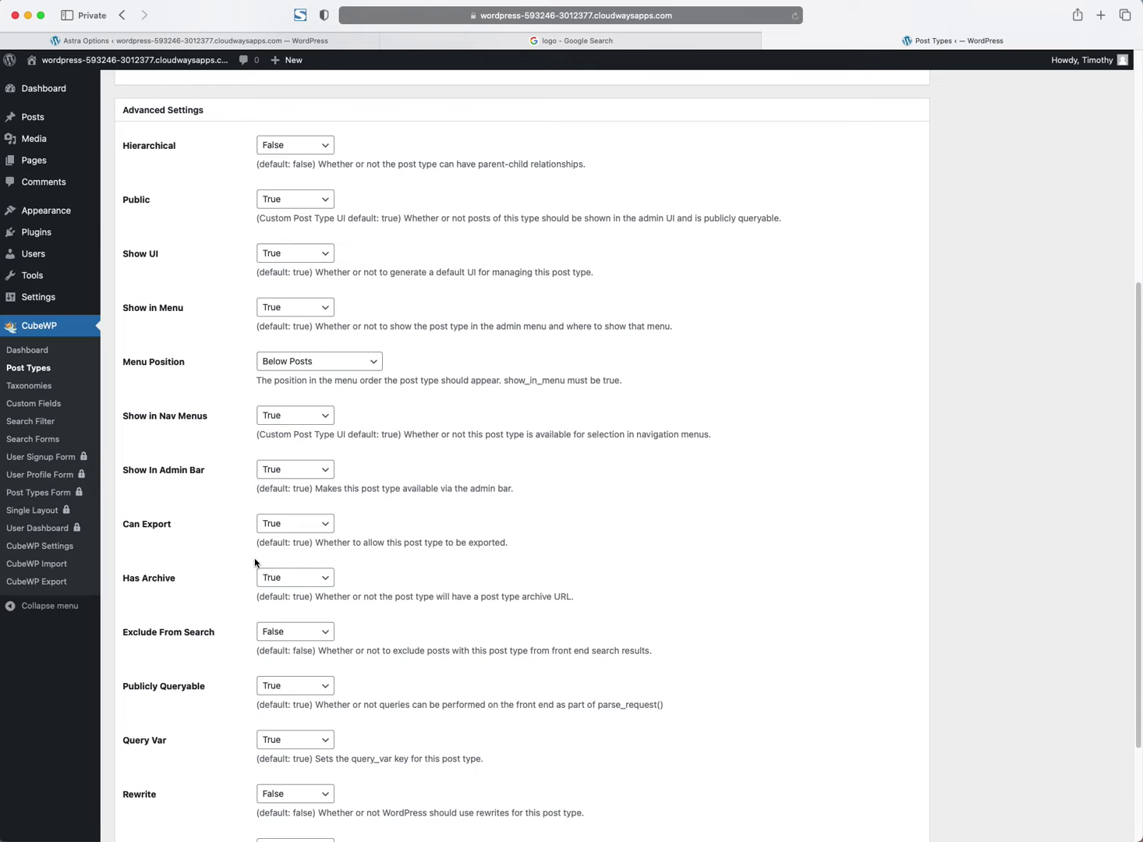
pyautogui.scroll(-3, 255, 559)
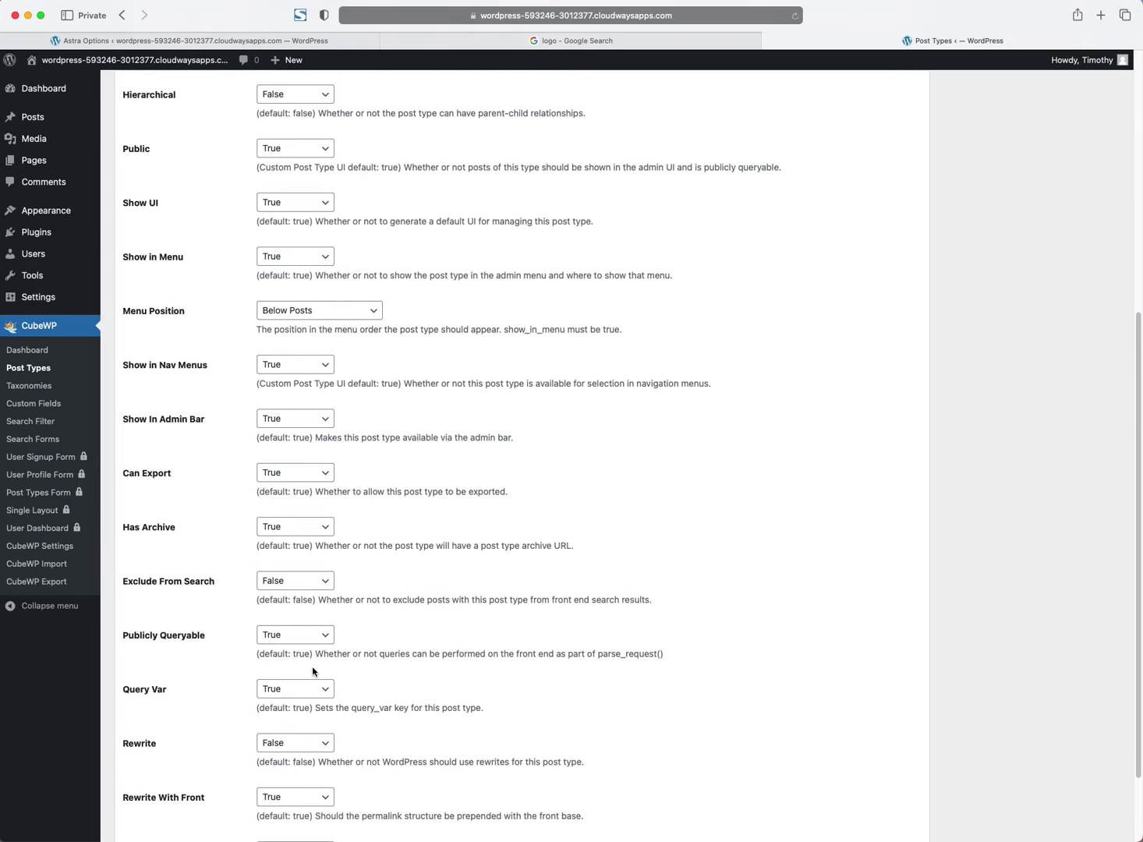
pyautogui.scroll(-2, 301, 671)
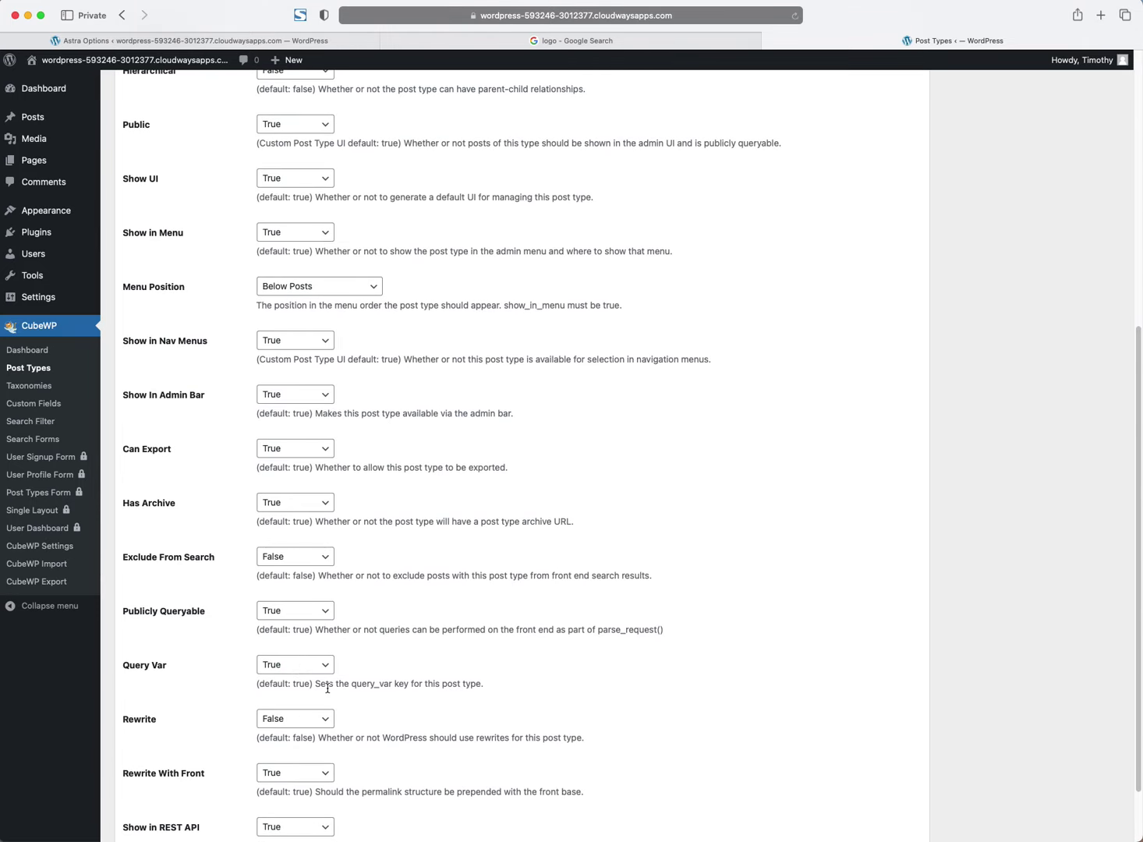
pyautogui.scroll(-3, 327, 677)
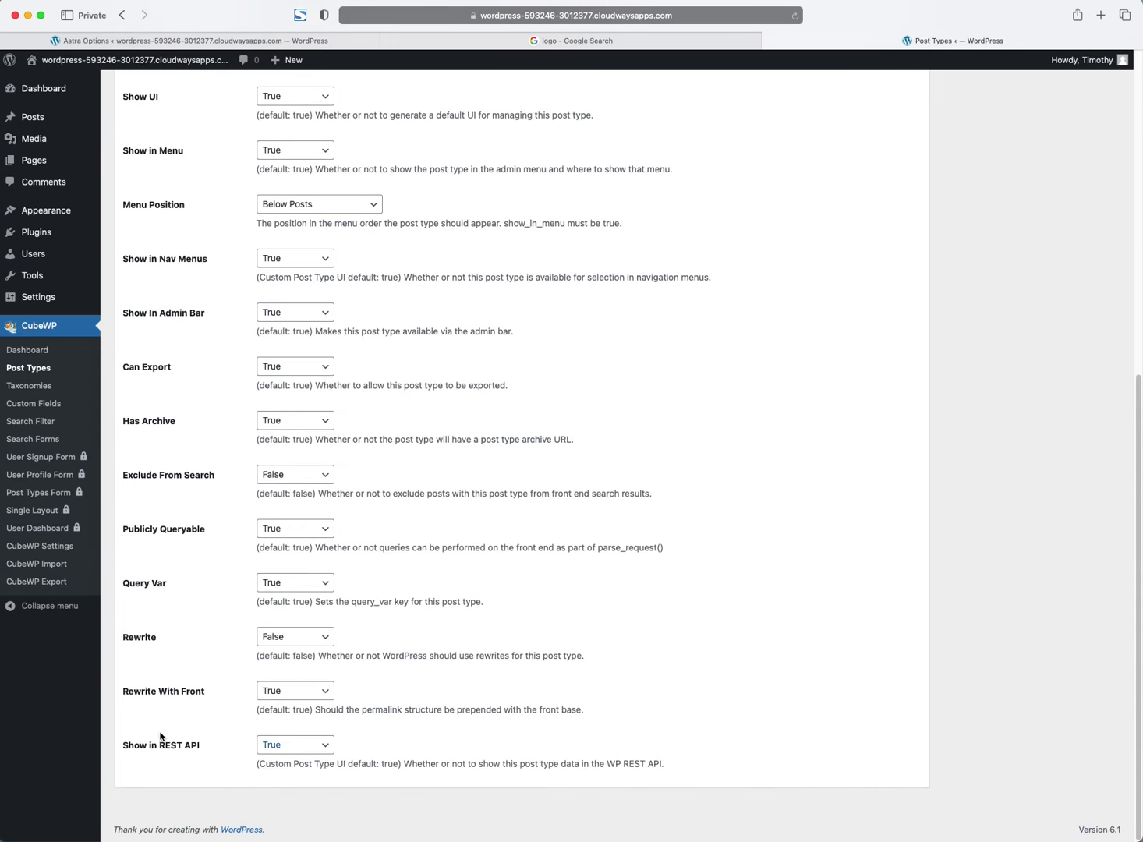
# Step: Enable Author among the edit options of the listing post type and save the post type
pyautogui.scroll(10, 251, 246)
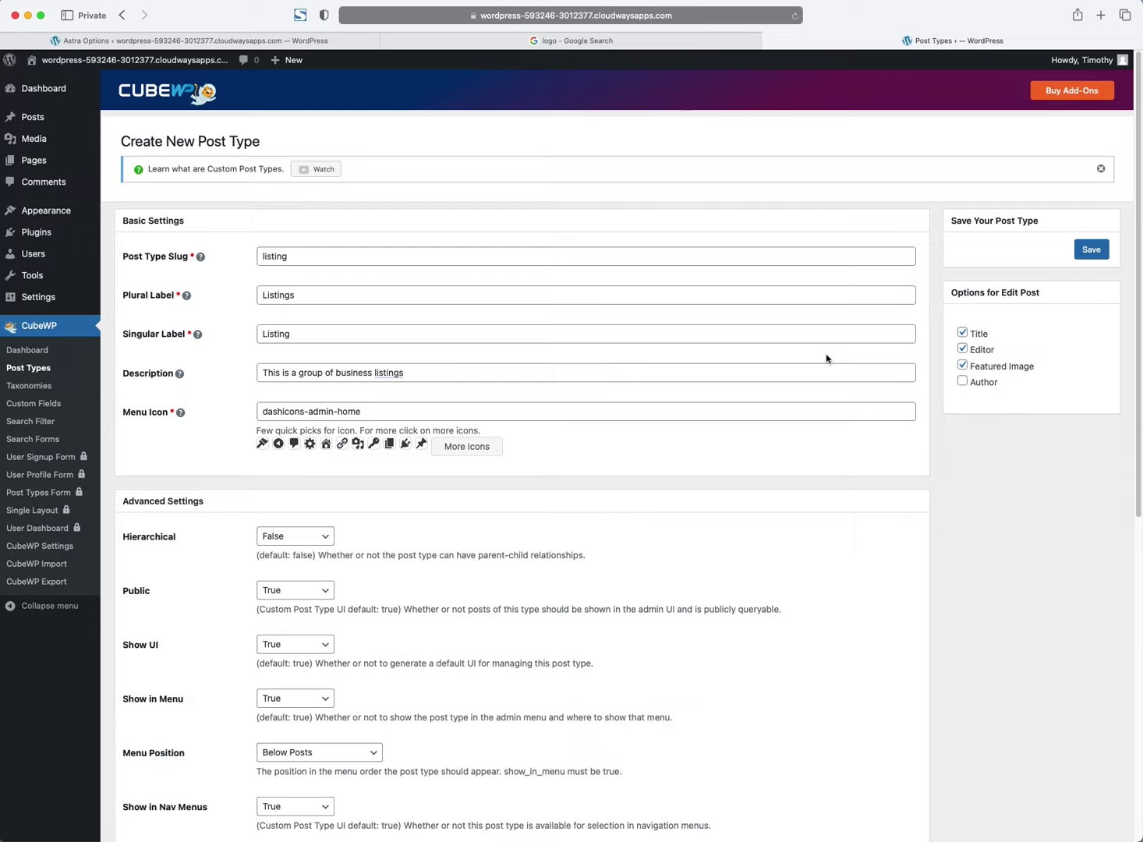
pyautogui.click(963, 382)
pyautogui.click(1092, 256)
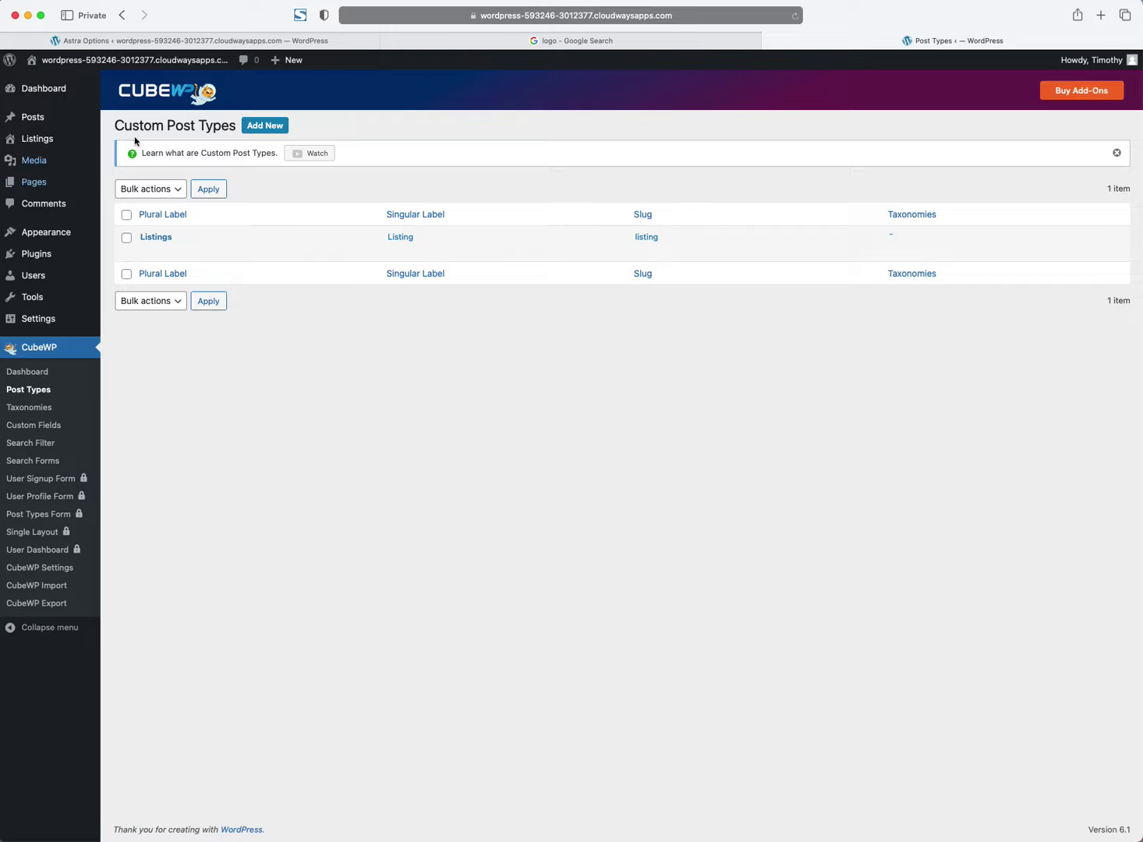
# Step: Create a new listing titled "This is My First Listing" with the paragraph "Description Area would go here.."
pyautogui.click(35, 141)
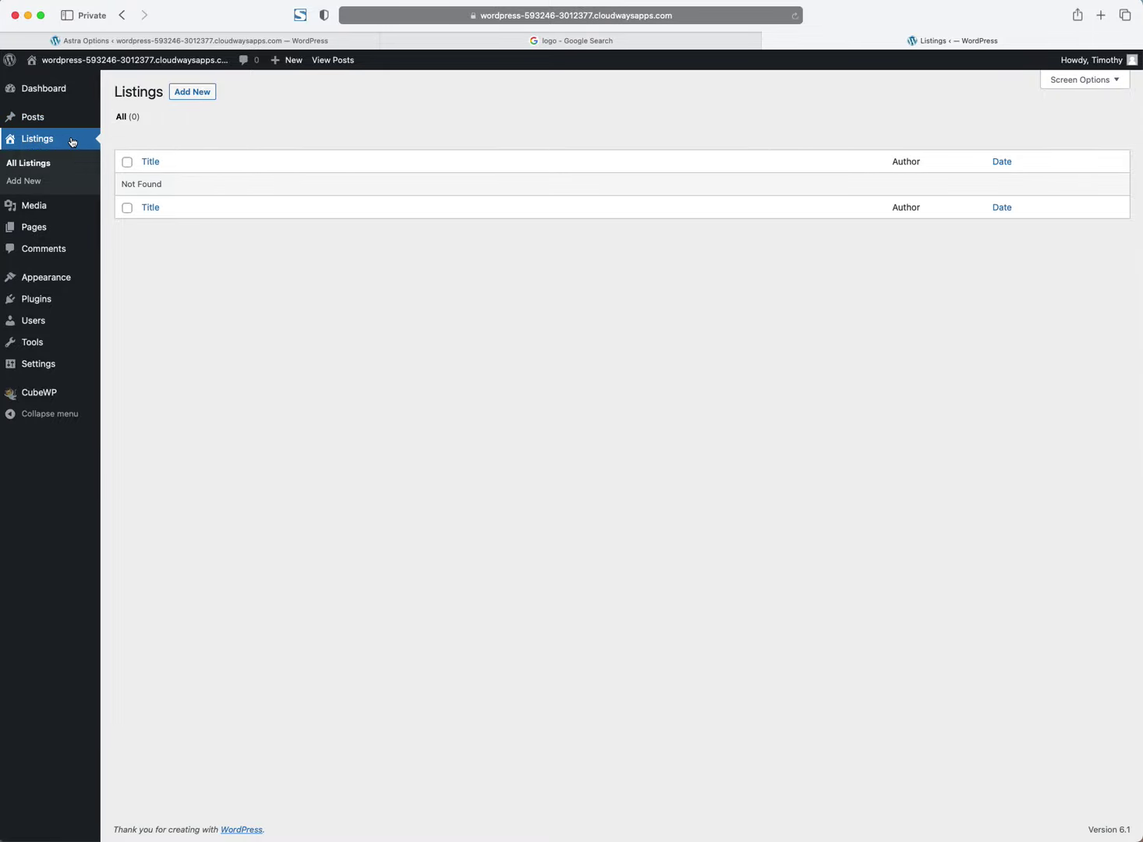
pyautogui.click(187, 94)
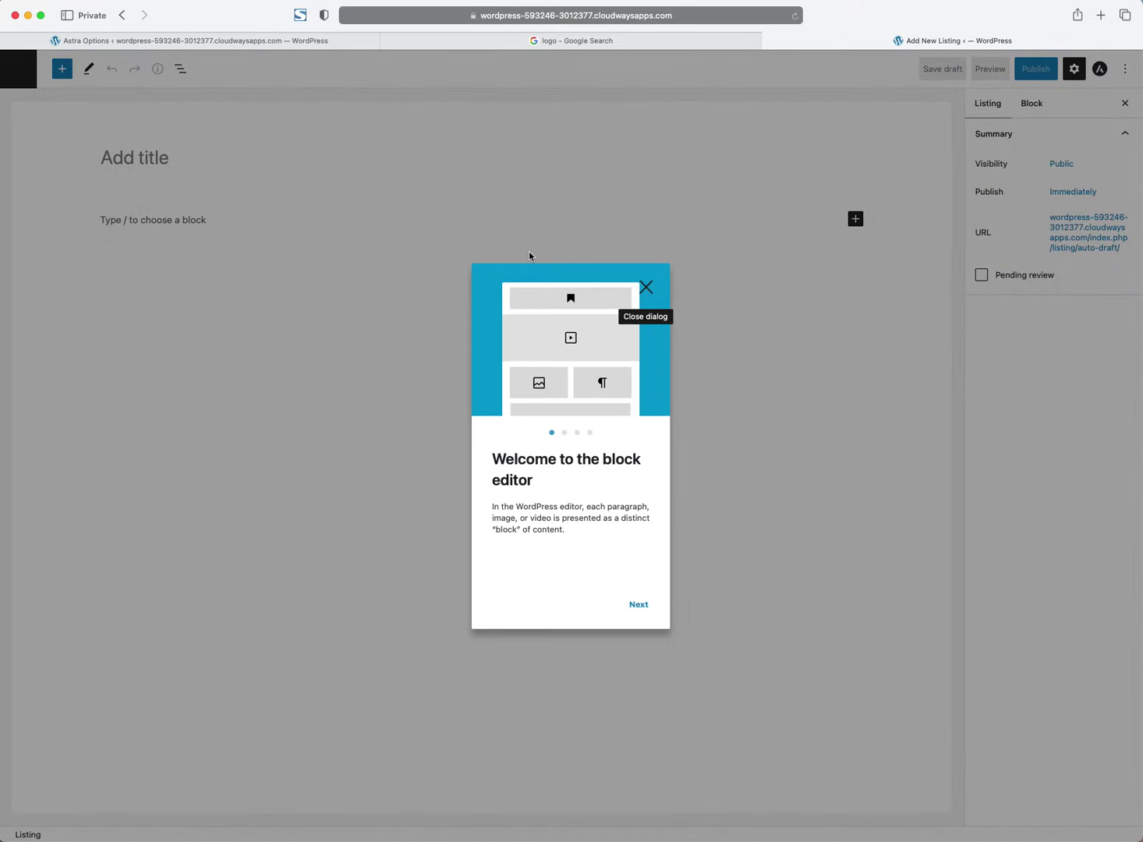
pyautogui.click(645, 287)
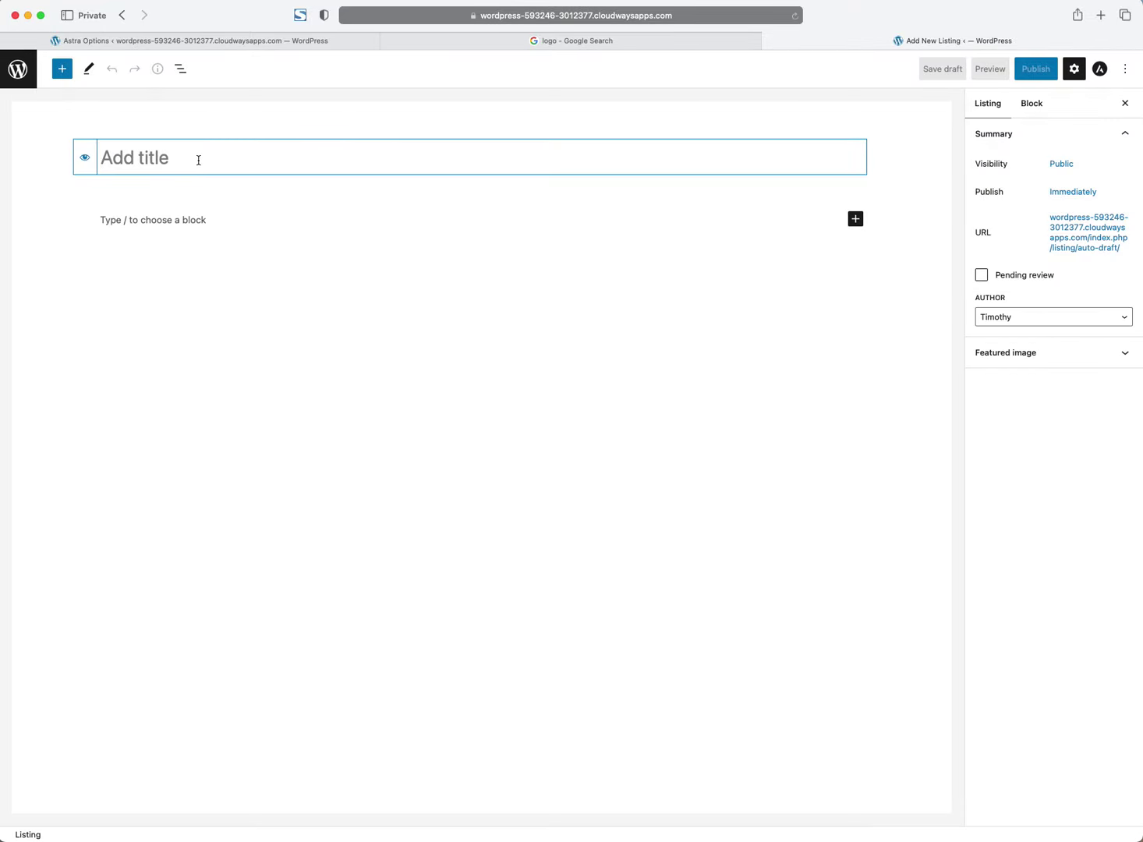
pyautogui.write('This is My First Listing')
pyautogui.click(113, 212)
pyautogui.write('Description Area would go here..')
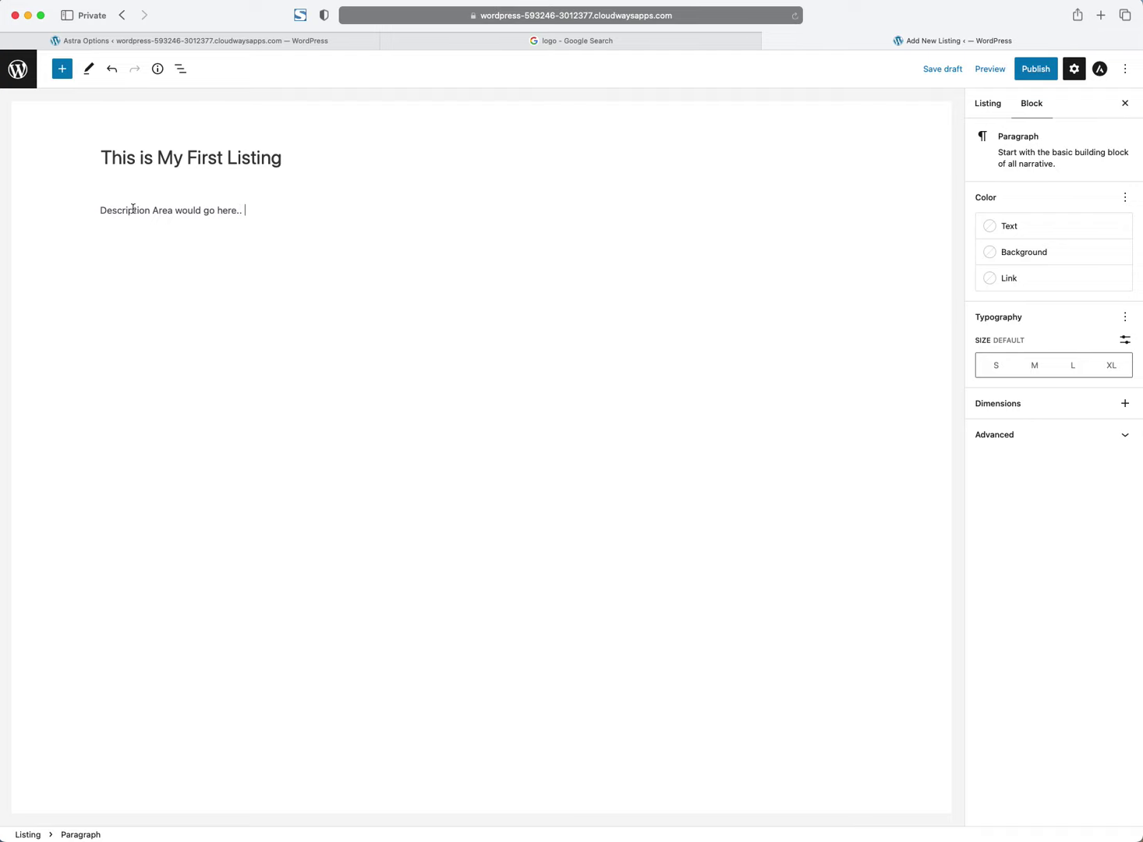
# Step: Search the web for "lorem ipsum" in a new tab and copy the first two paragraphs from lipsum.com
pyautogui.click(1101, 15)
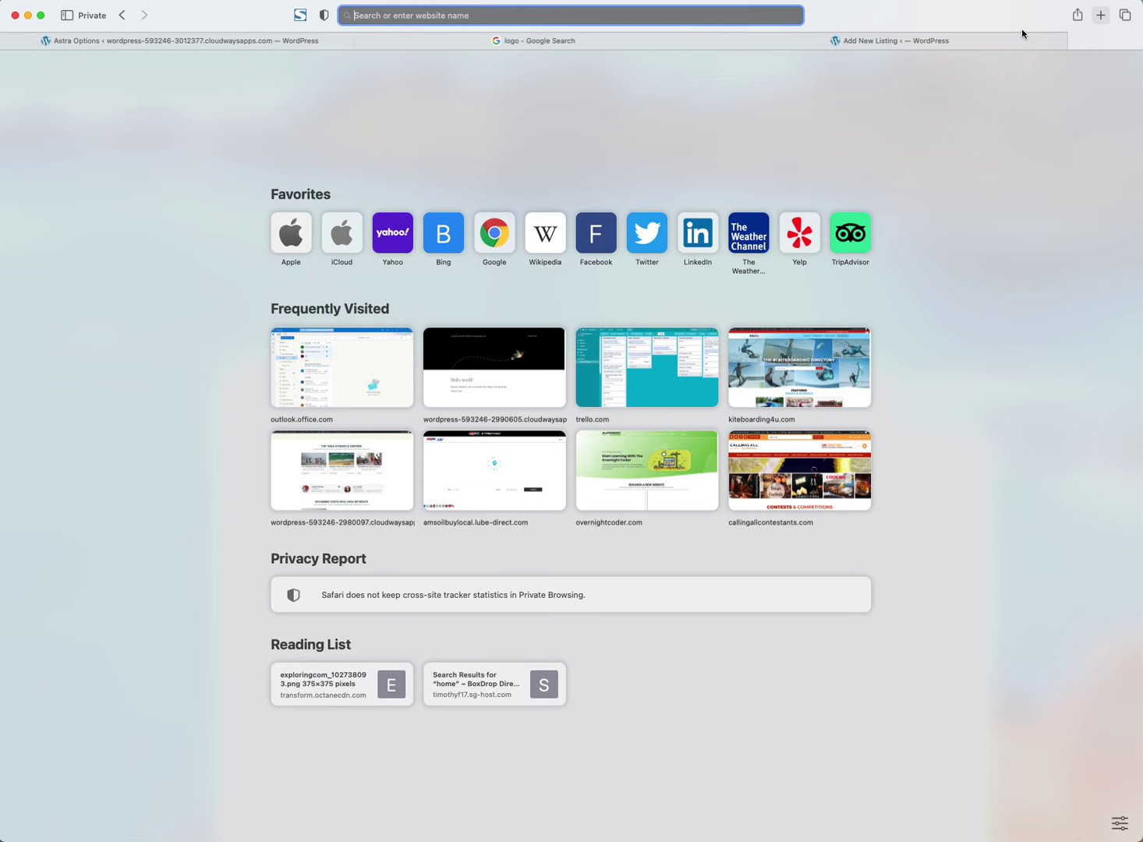
pyautogui.write('lorem')
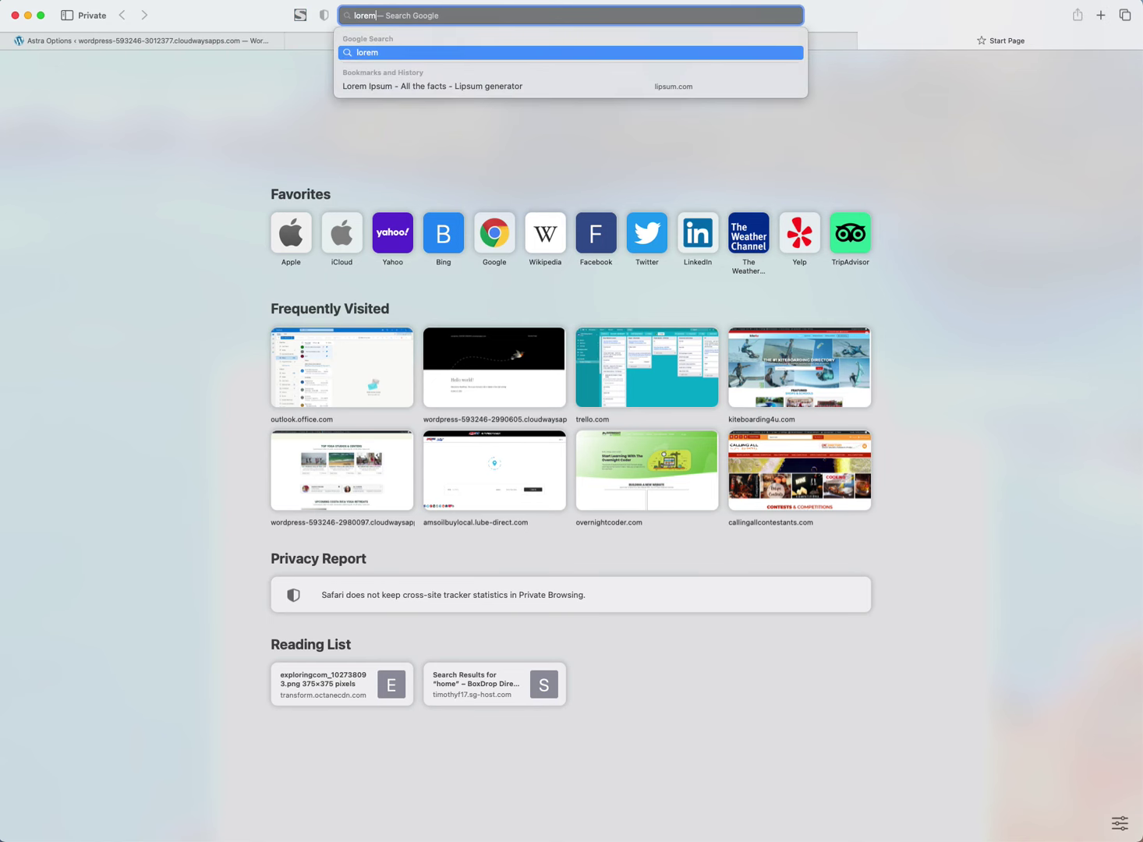
pyautogui.write(' ipsum')
pyautogui.press('super+a')
pyautogui.press('Return')
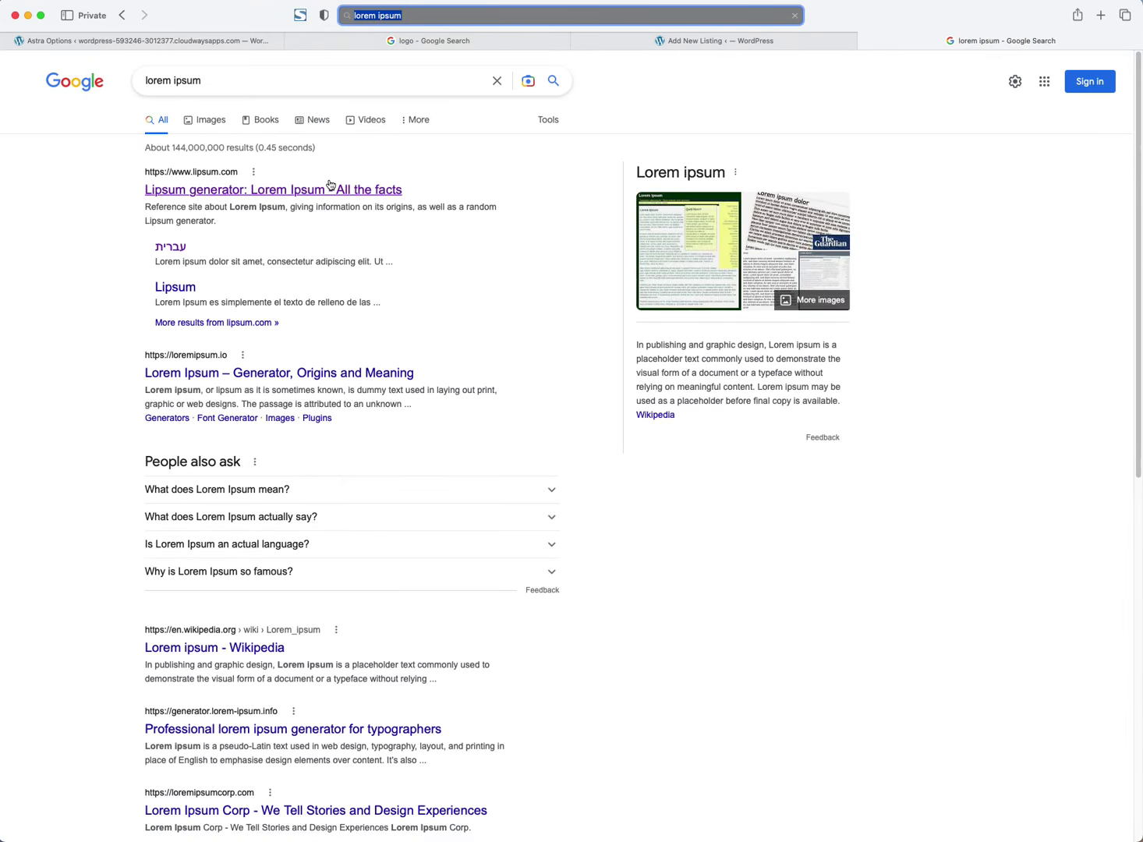
pyautogui.click(361, 190)
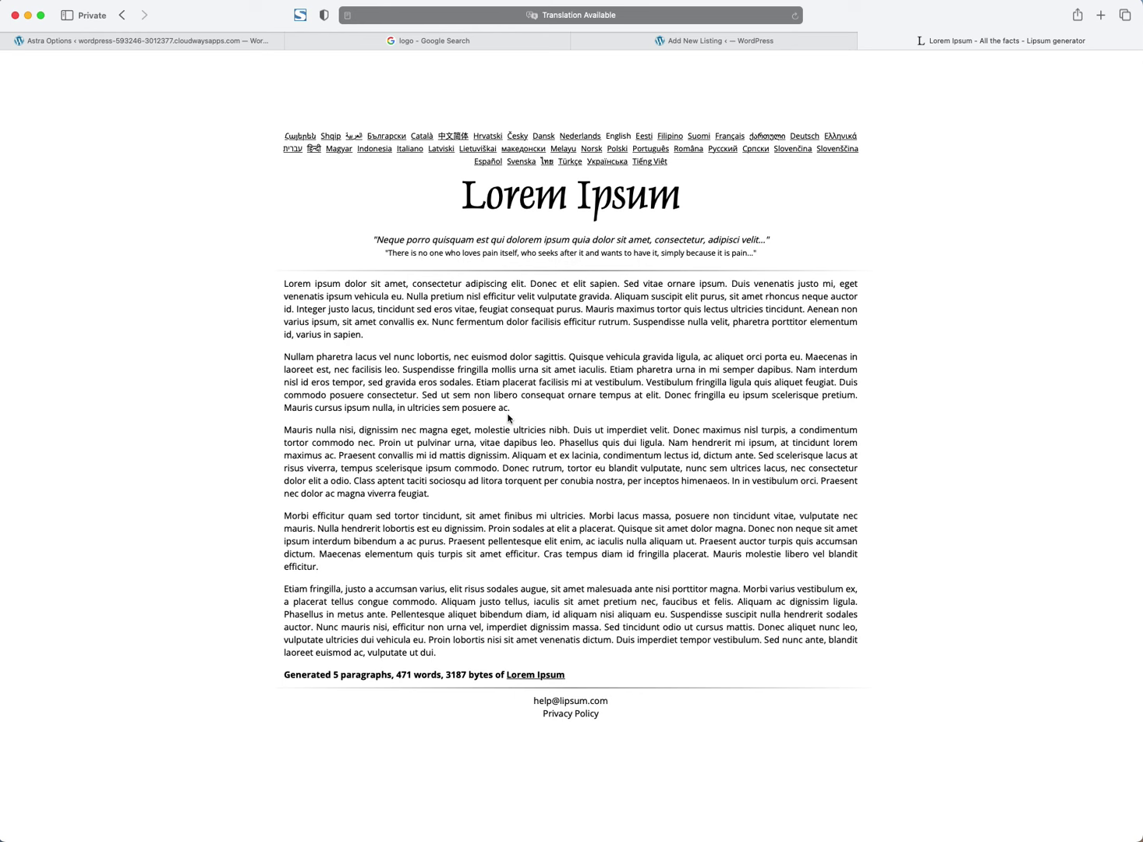
pyautogui.moveTo(511, 409); pyautogui.dragTo(285, 283)
pyautogui.press('super+c')
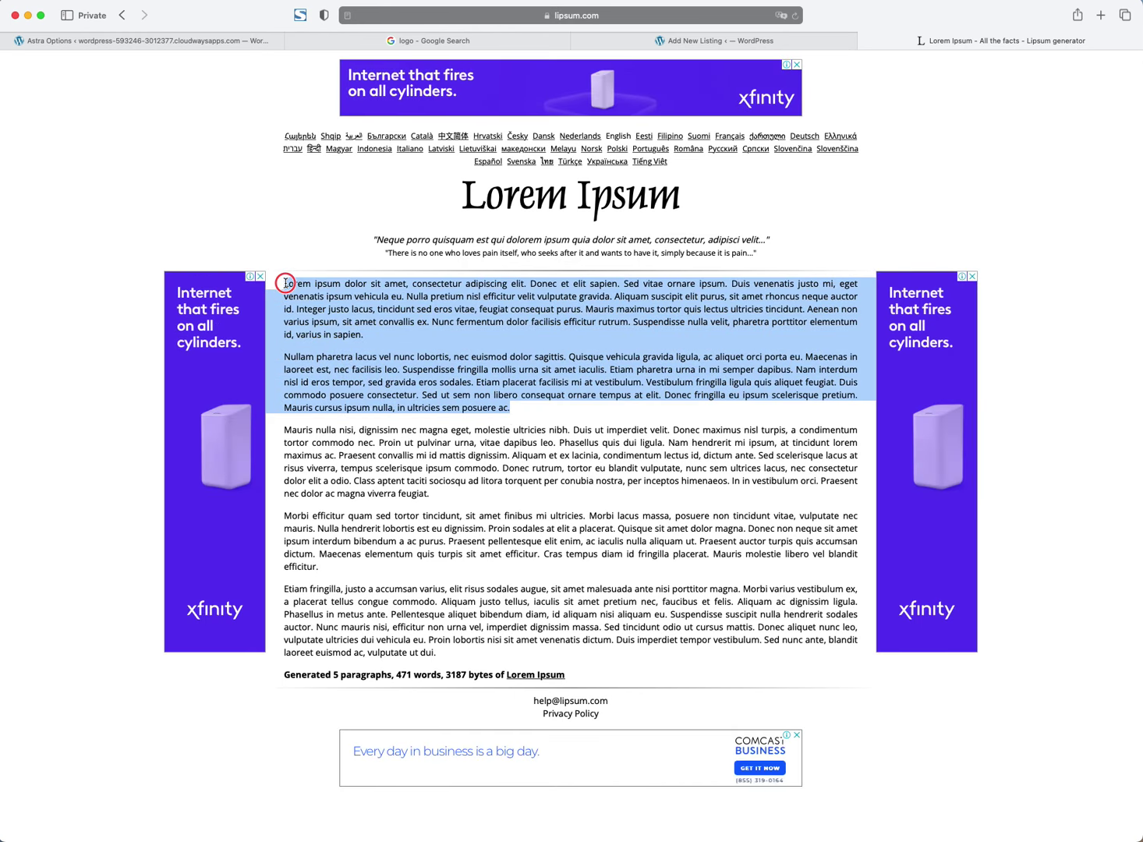
# Step: Replace the new listing's description paragraph with the two copied Lorem Ipsum paragraphs
pyautogui.click(660, 43)
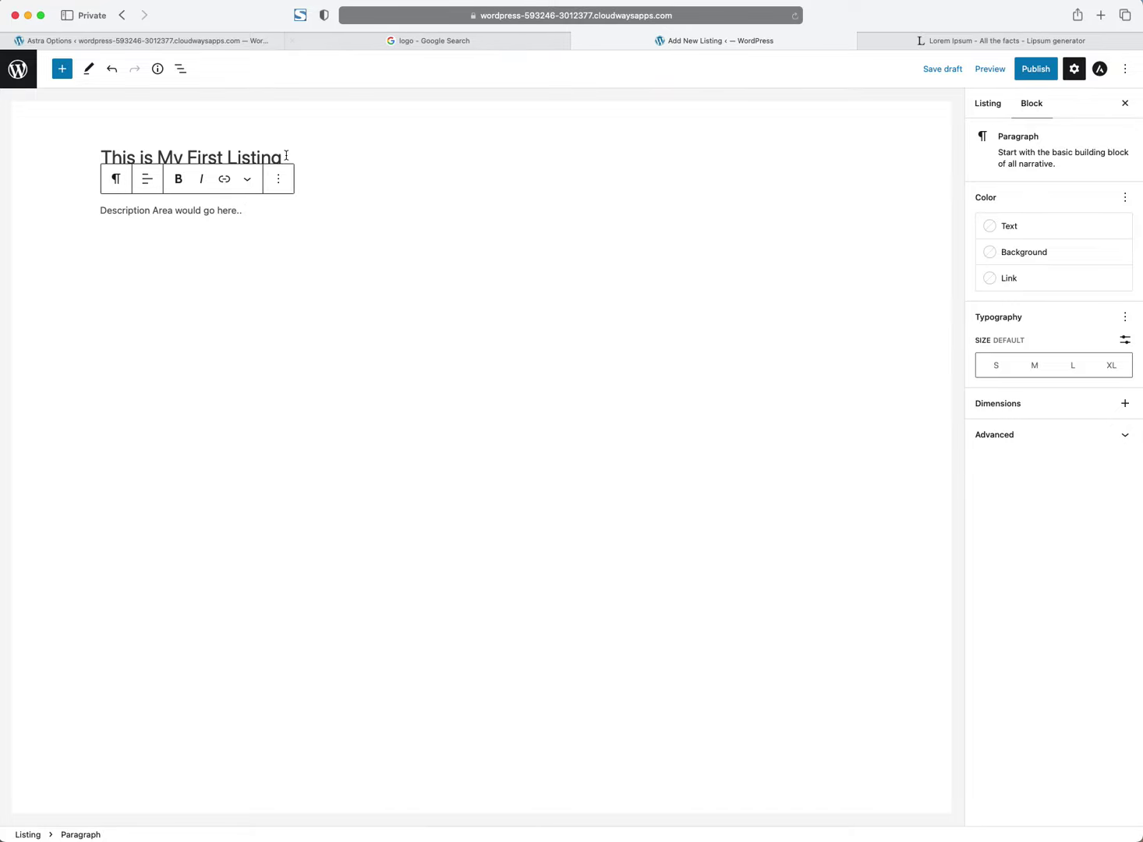
pyautogui.tripleClick(219, 210)
pyautogui.press('super+v')
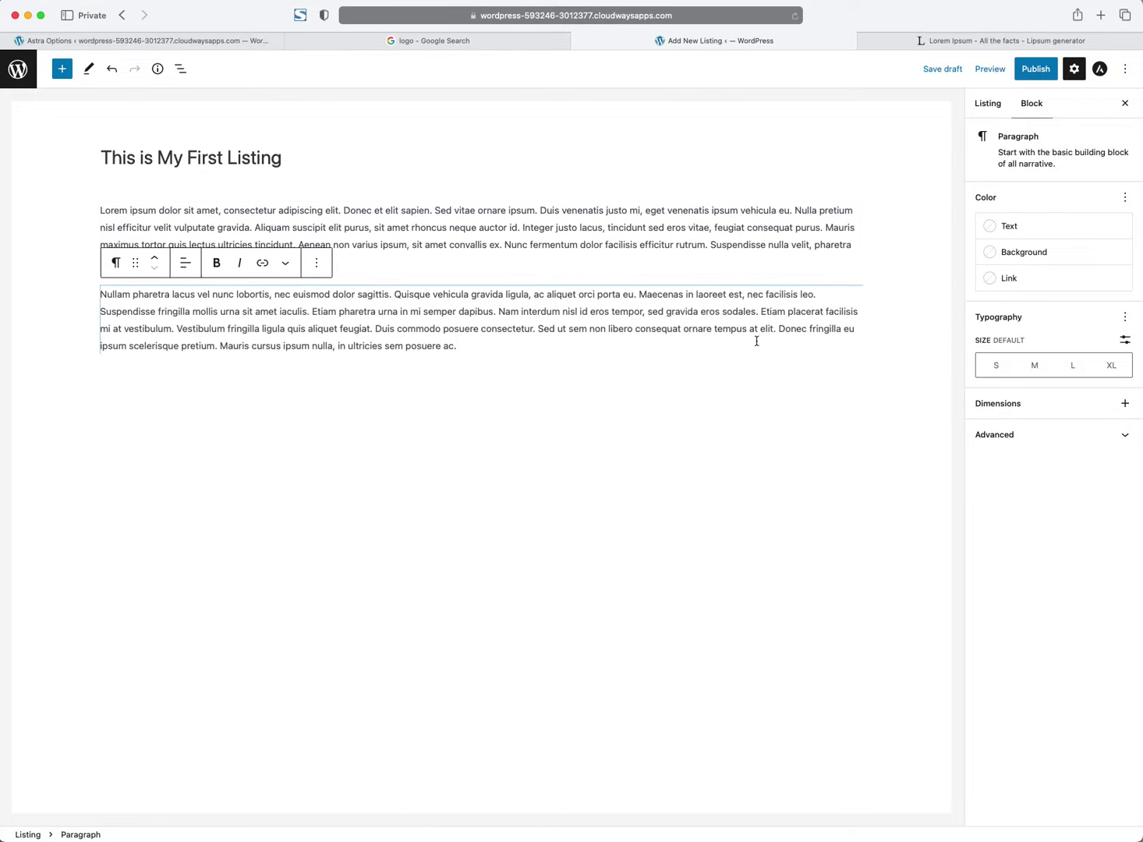
# Step: Upload the food photo ending in "YHSwy6uqvk-unsplash.jpg" from Downloads and set it as the listing's featured image
pyautogui.click(986, 111)
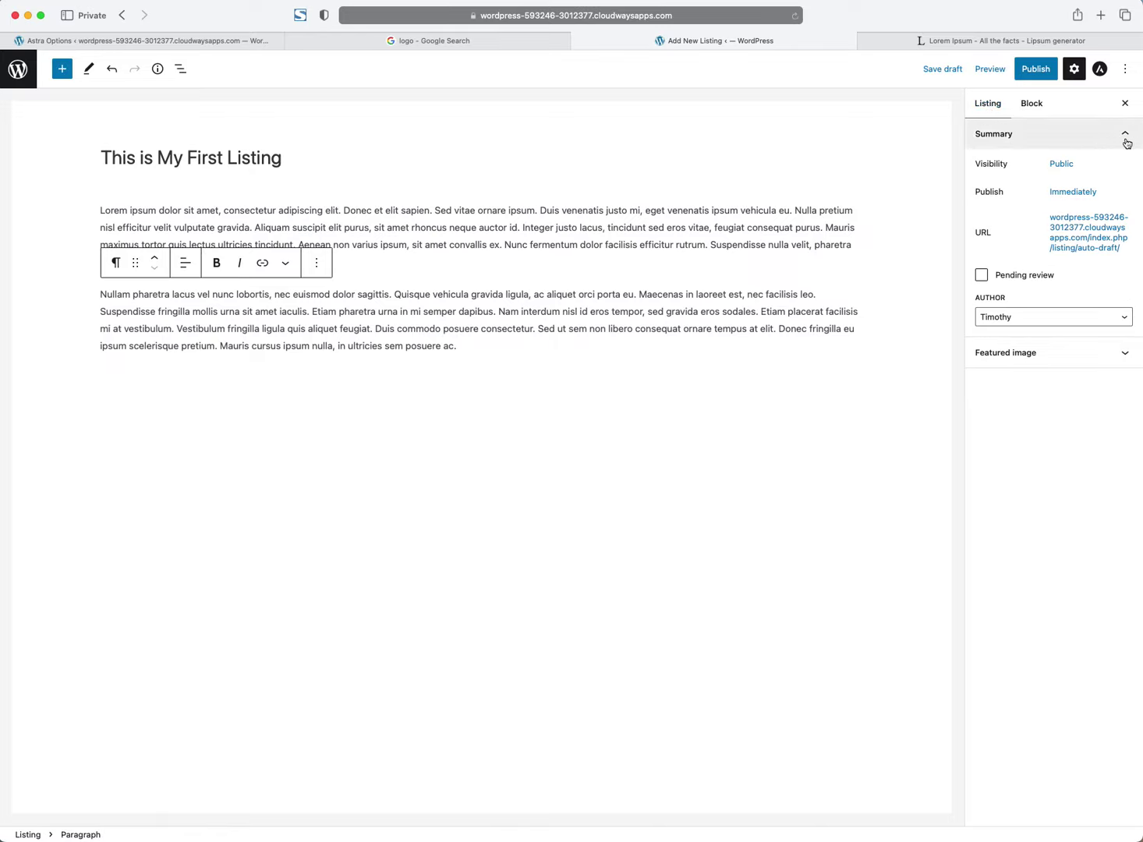
pyautogui.click(1008, 355)
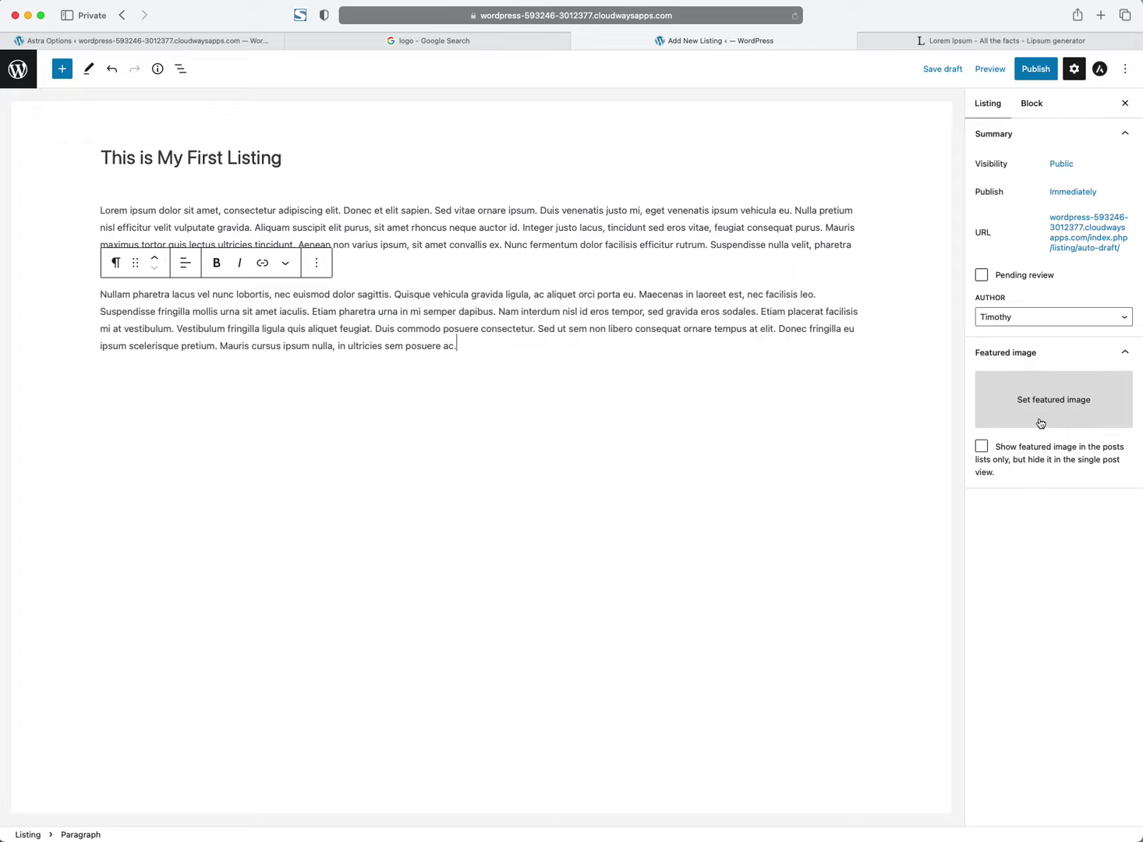
pyautogui.click(1019, 398)
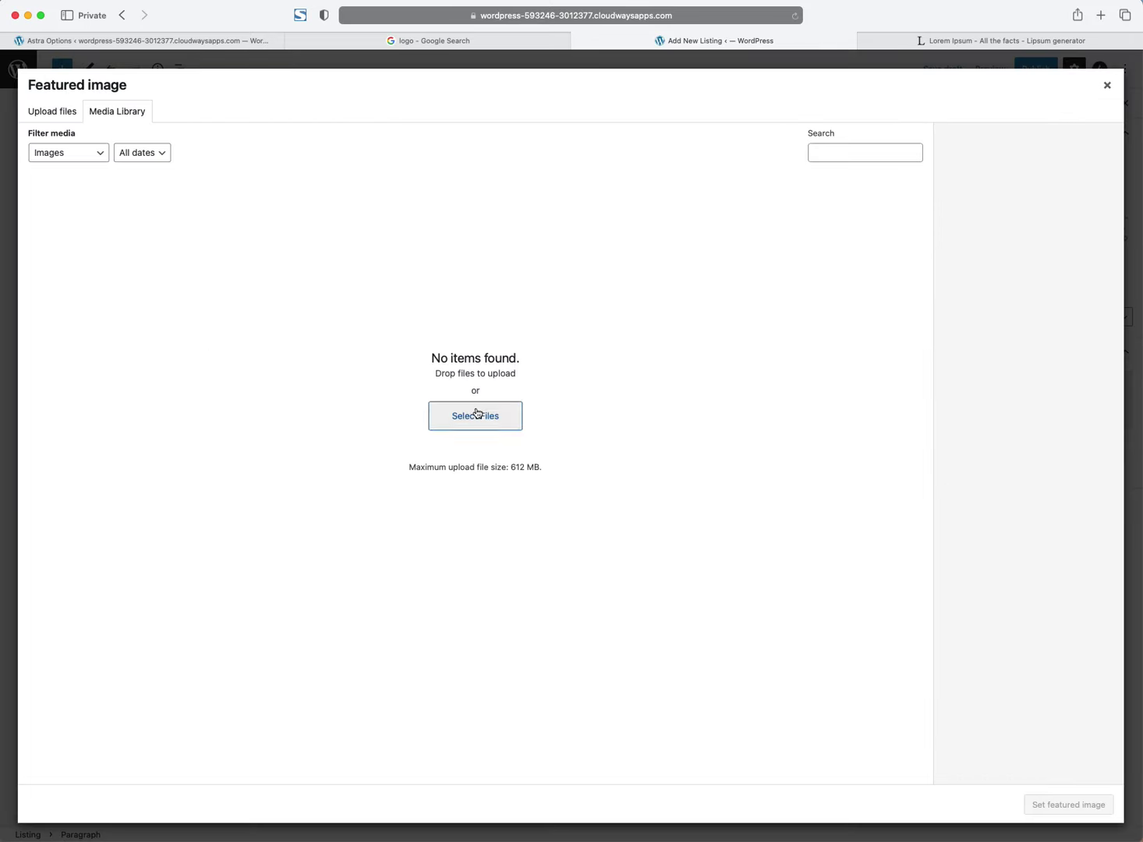
pyautogui.click(476, 413)
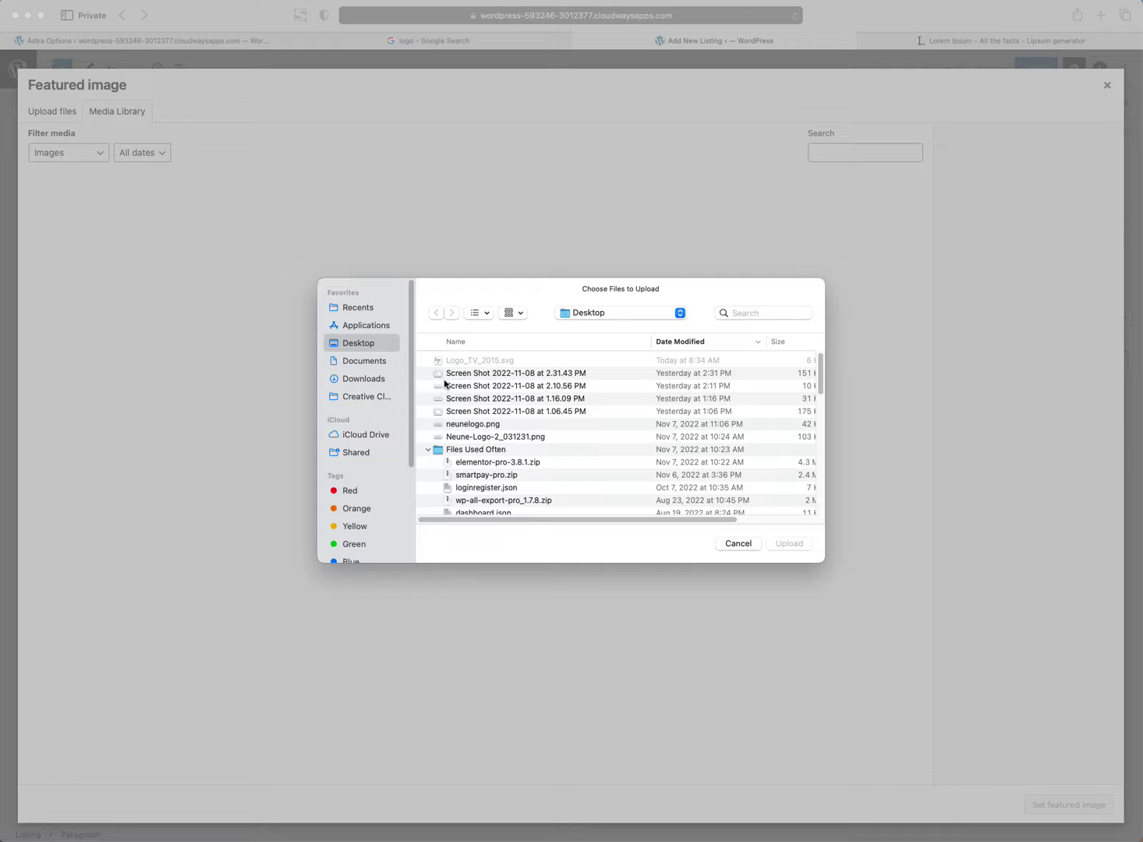
pyautogui.click(445, 379)
pyautogui.click(360, 360)
pyautogui.click(361, 379)
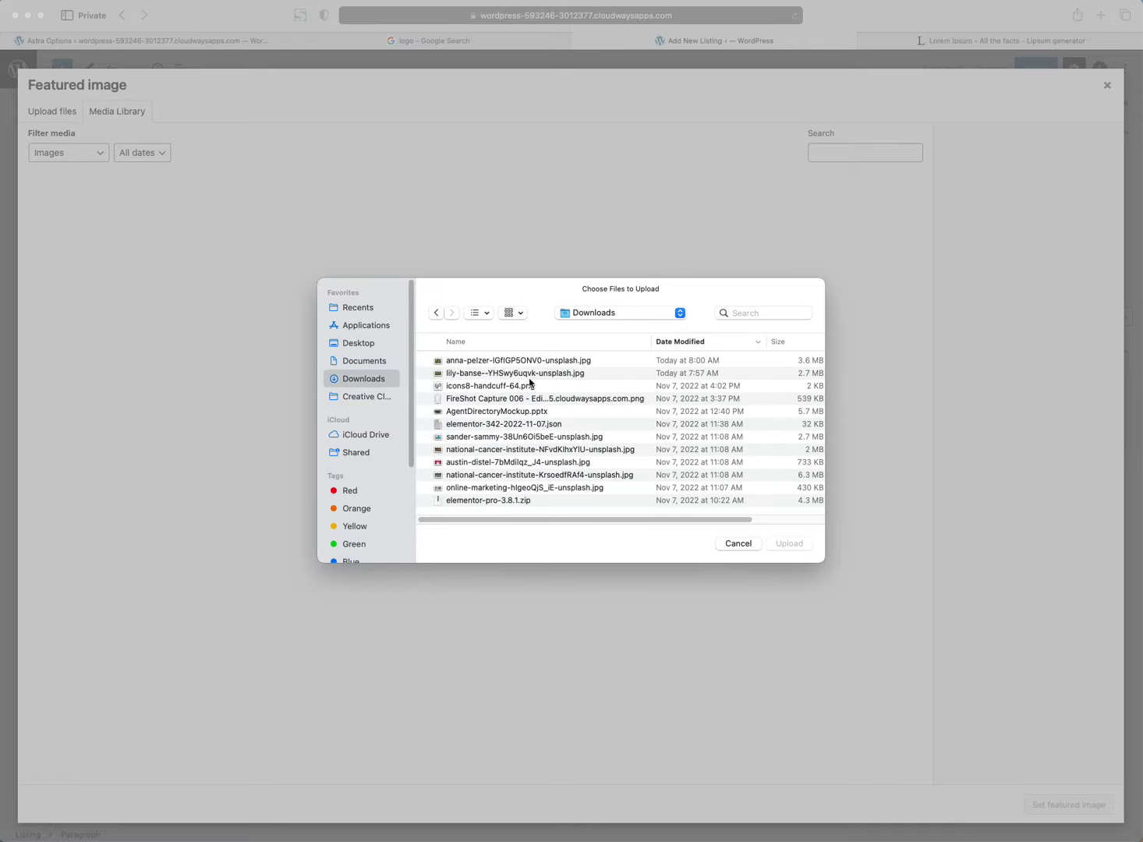
pyautogui.click(497, 374)
pyautogui.click(789, 544)
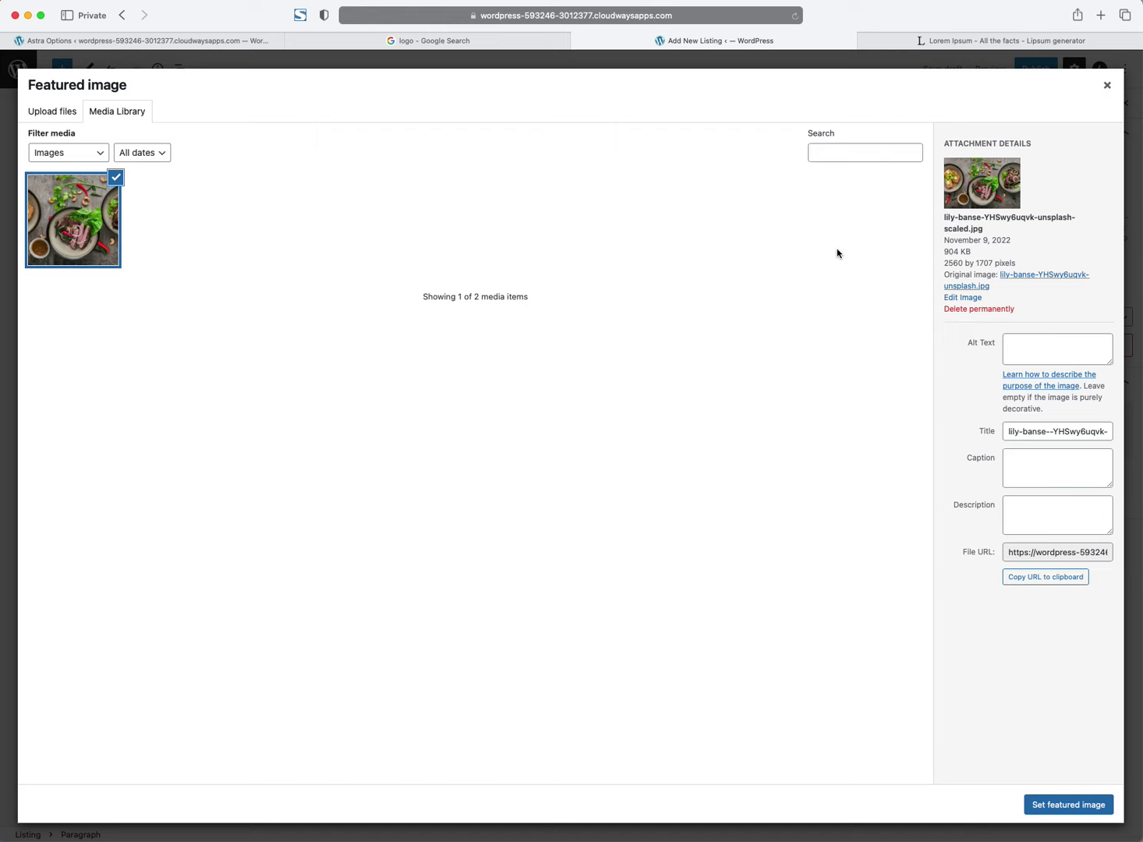
pyautogui.click(1072, 805)
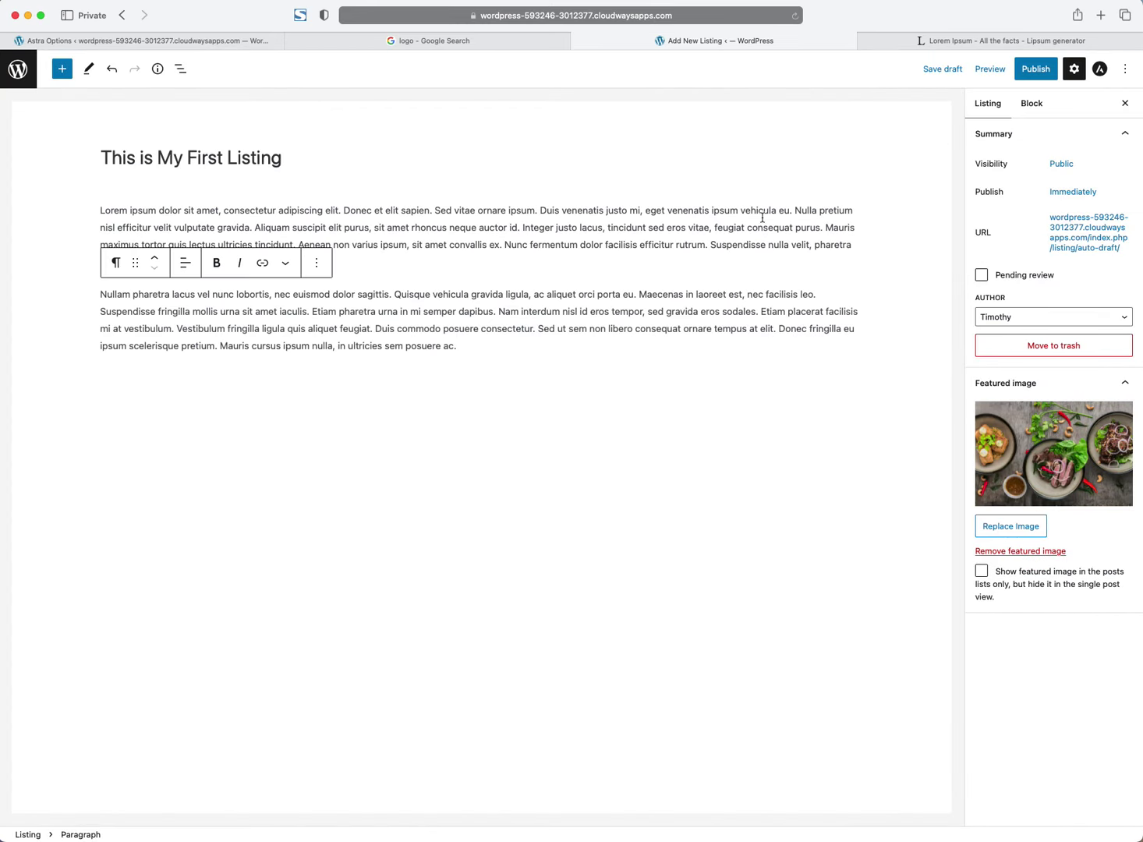
# Step: Publish the listing and view its live page, looking over the title and description text
pyautogui.click(1042, 75)
pyautogui.click(1040, 70)
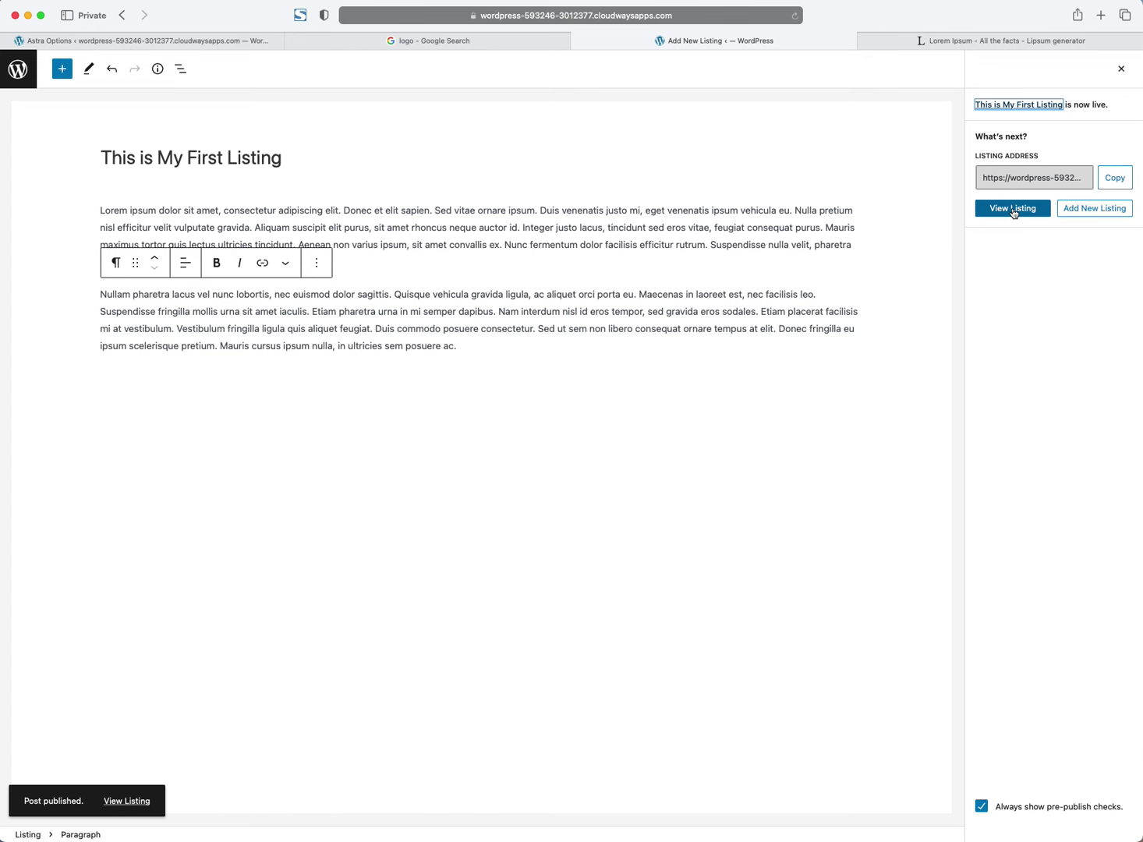
pyautogui.click(1012, 209)
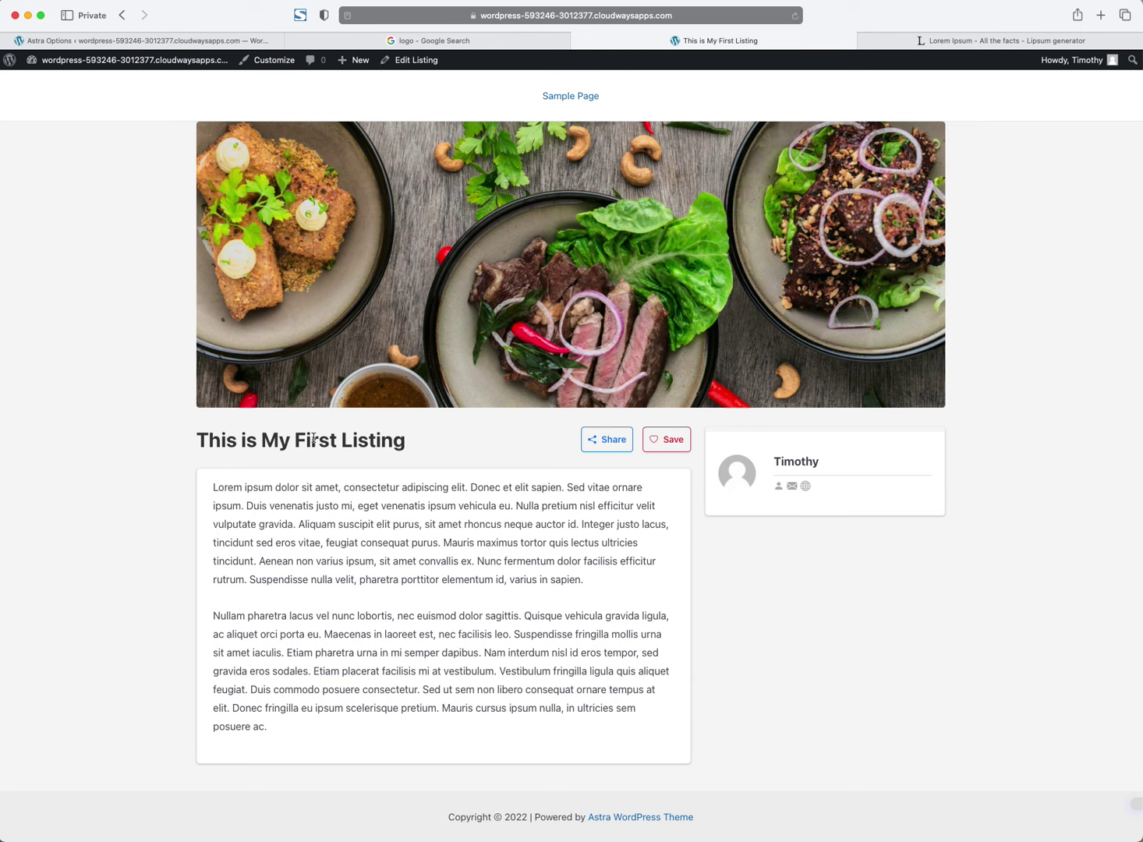
pyautogui.moveTo(316, 440); pyautogui.dragTo(542, 670)
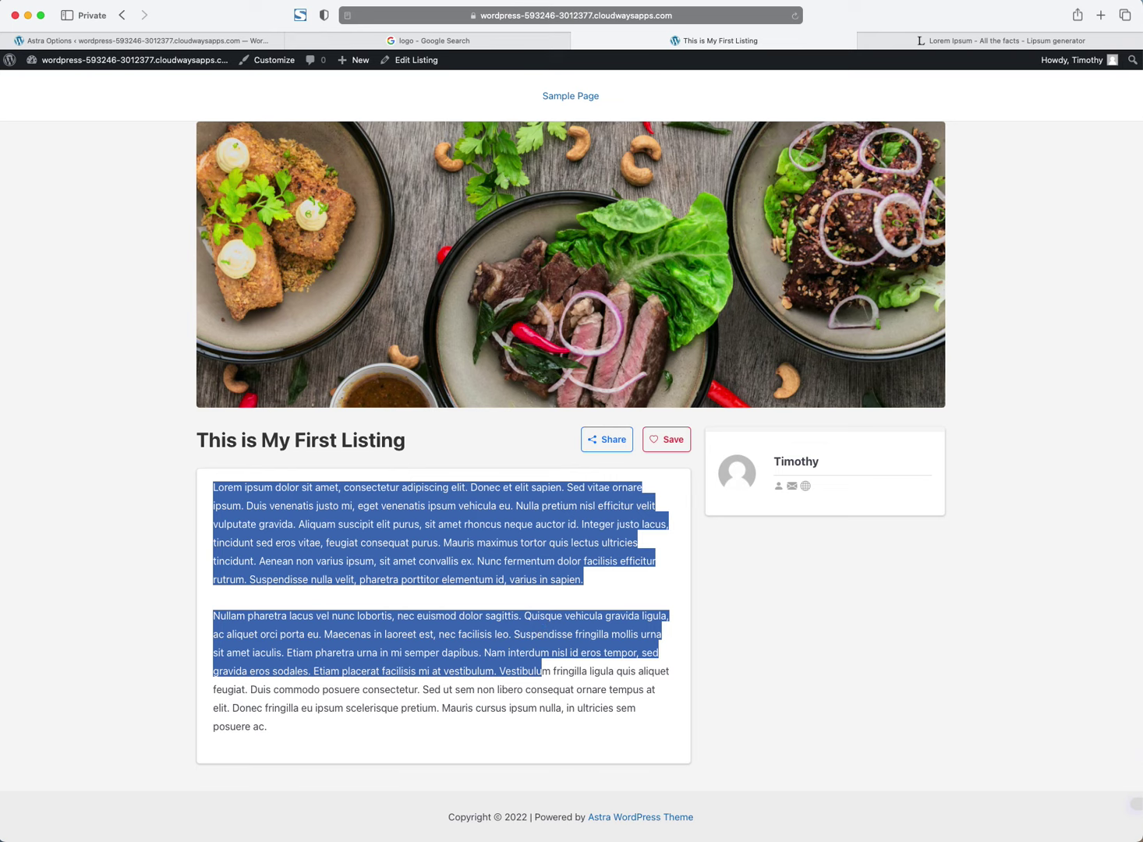
# Step: Close the logo search and Lorem Ipsum tabs, then reload the Astra Options admin page
pyautogui.click(292, 40)
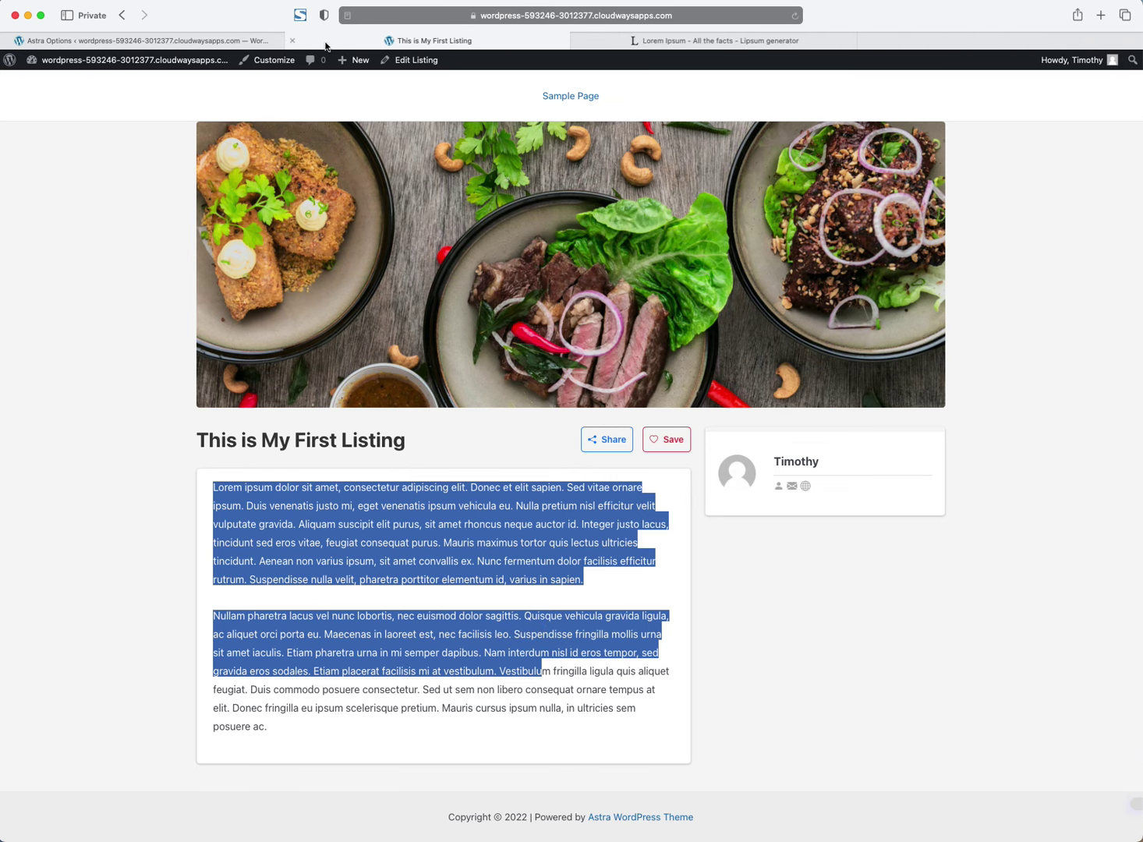
pyautogui.click(577, 40)
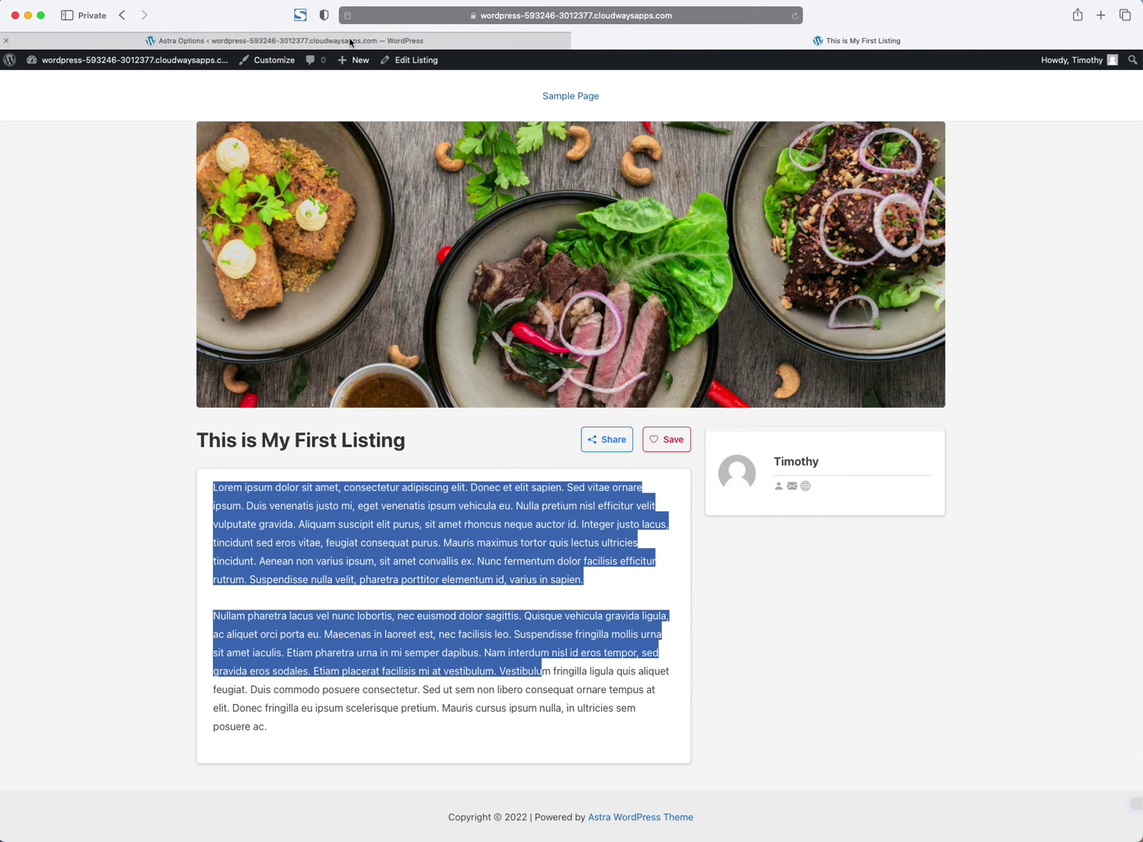
pyautogui.click(327, 41)
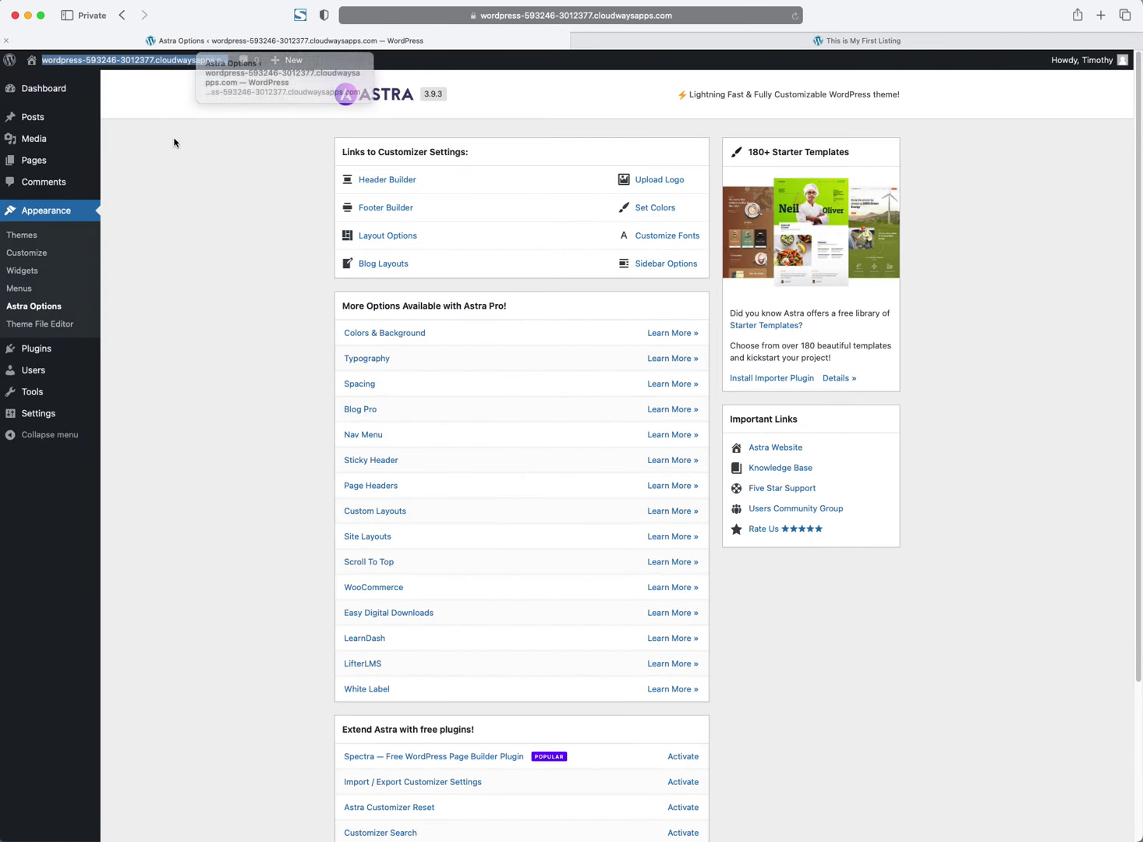
pyautogui.click(189, 220)
pyautogui.press('super+r')
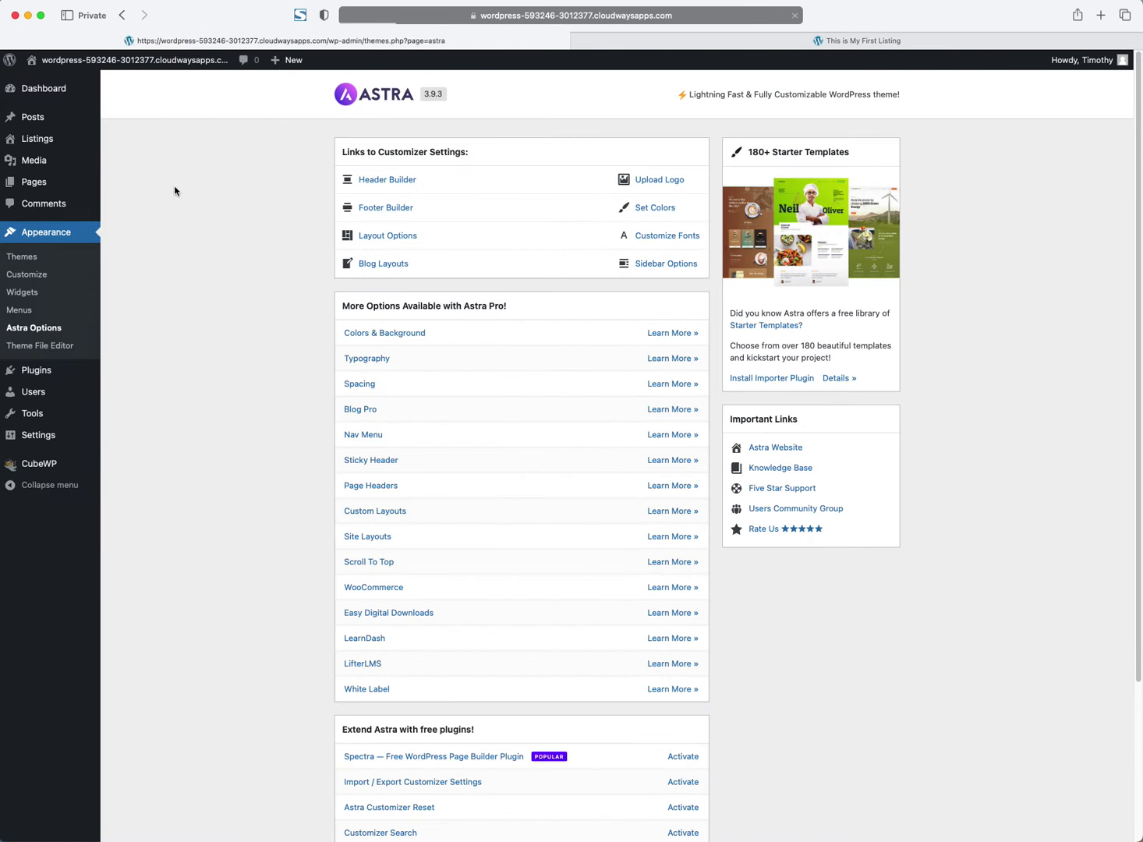
# Step: Review the Listings post type's settings in CubeWP, and look at the new taxonomy form's post type assignment options
pyautogui.click(41, 463)
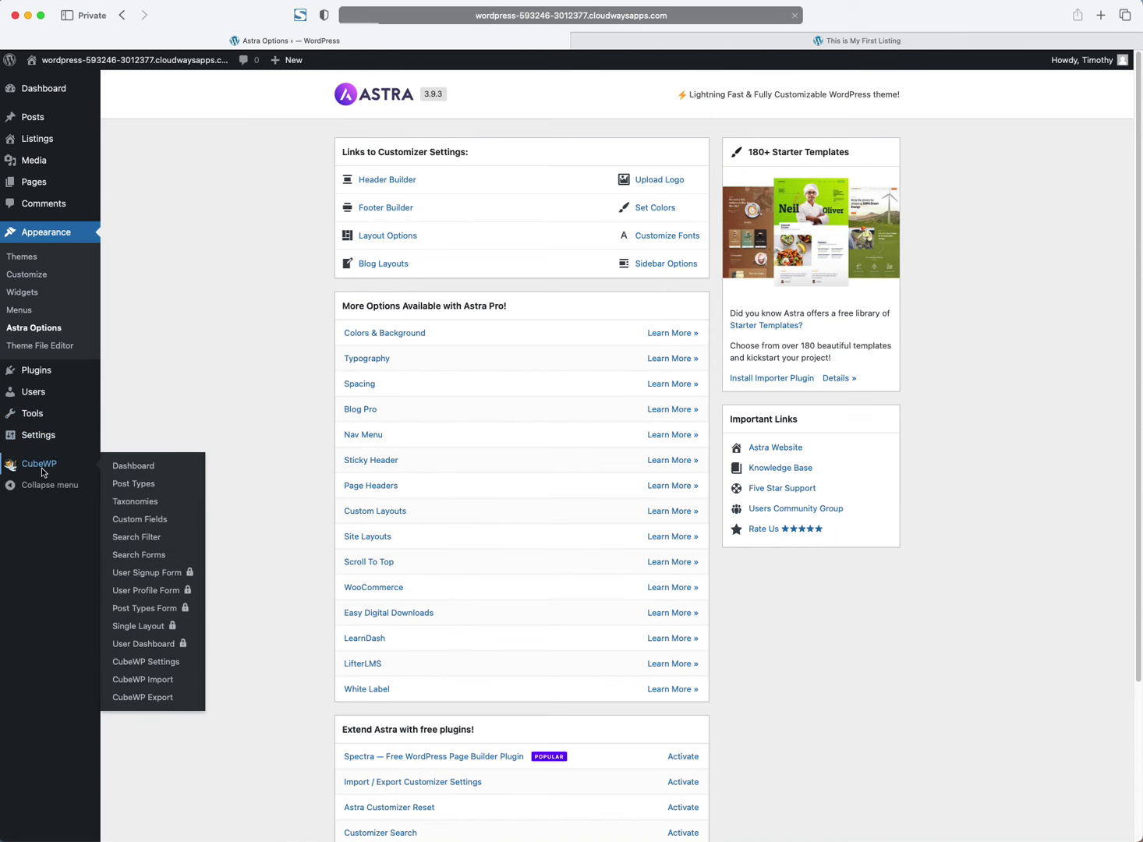
pyautogui.click(44, 392)
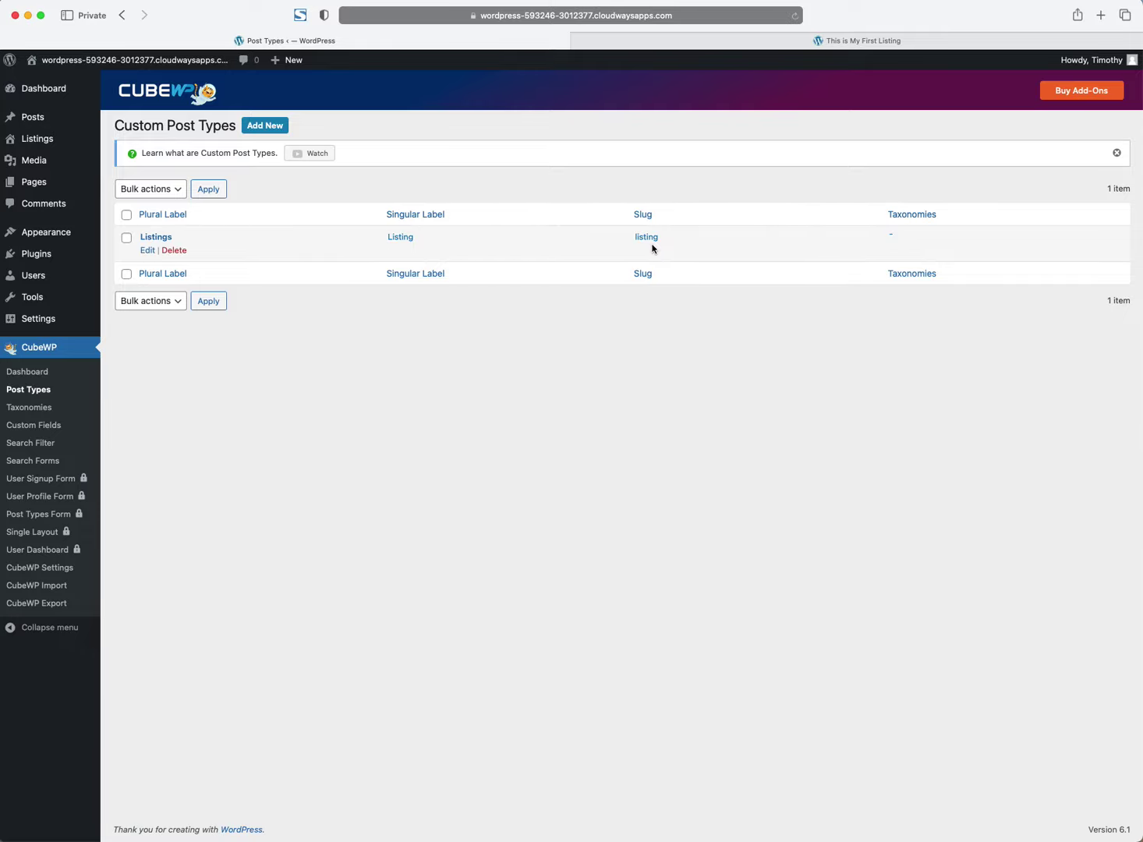
pyautogui.click(147, 250)
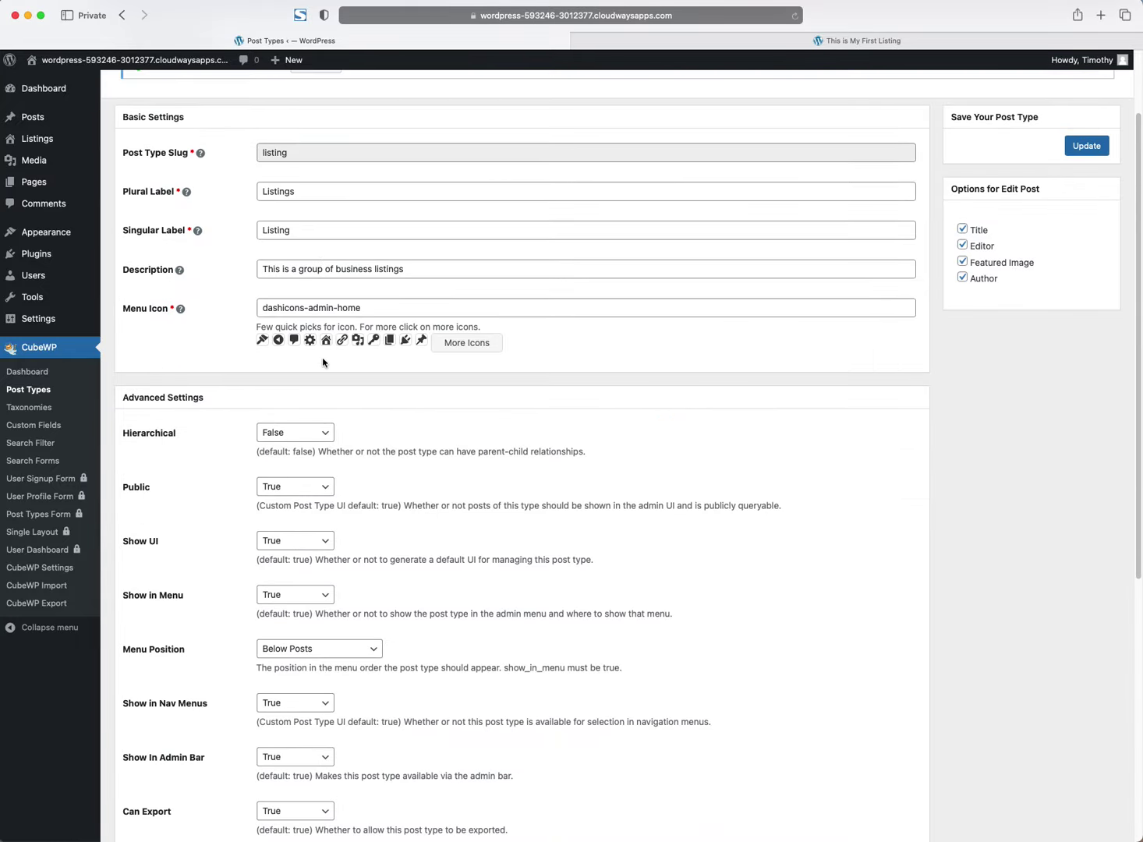
pyautogui.click(30, 408)
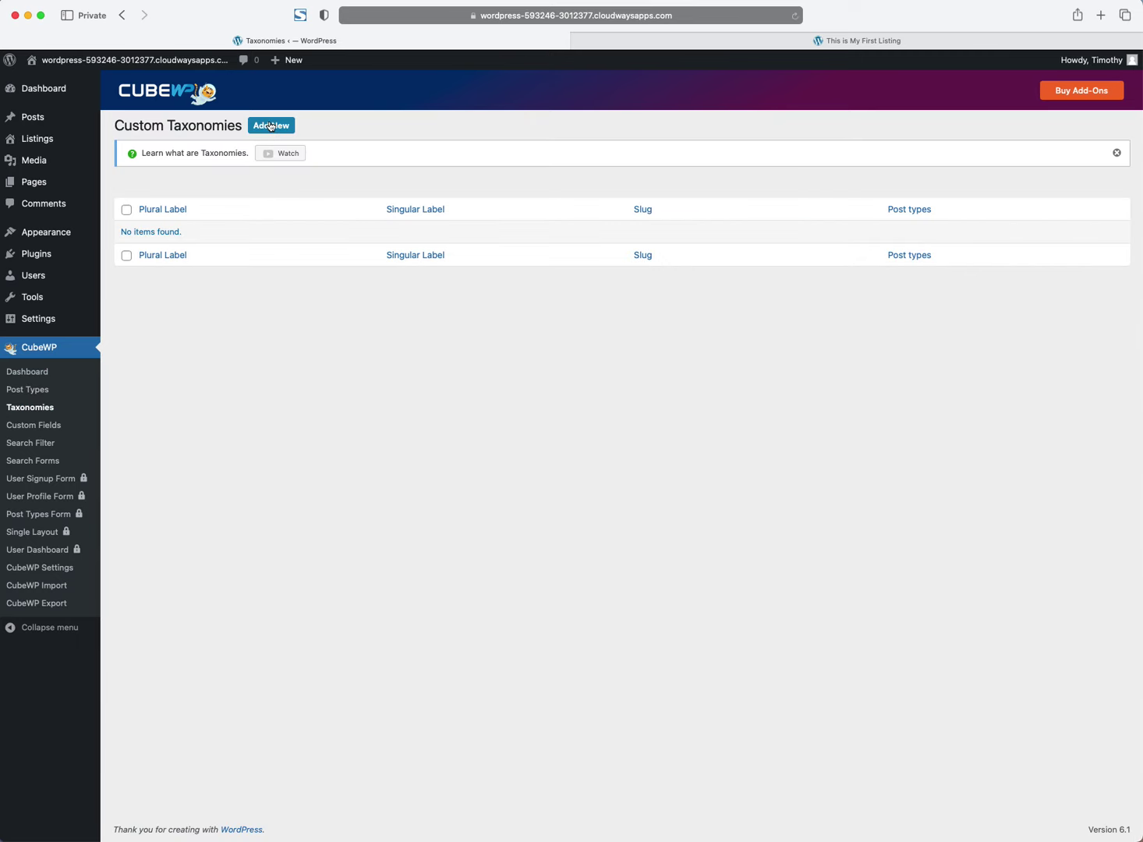
pyautogui.click(270, 126)
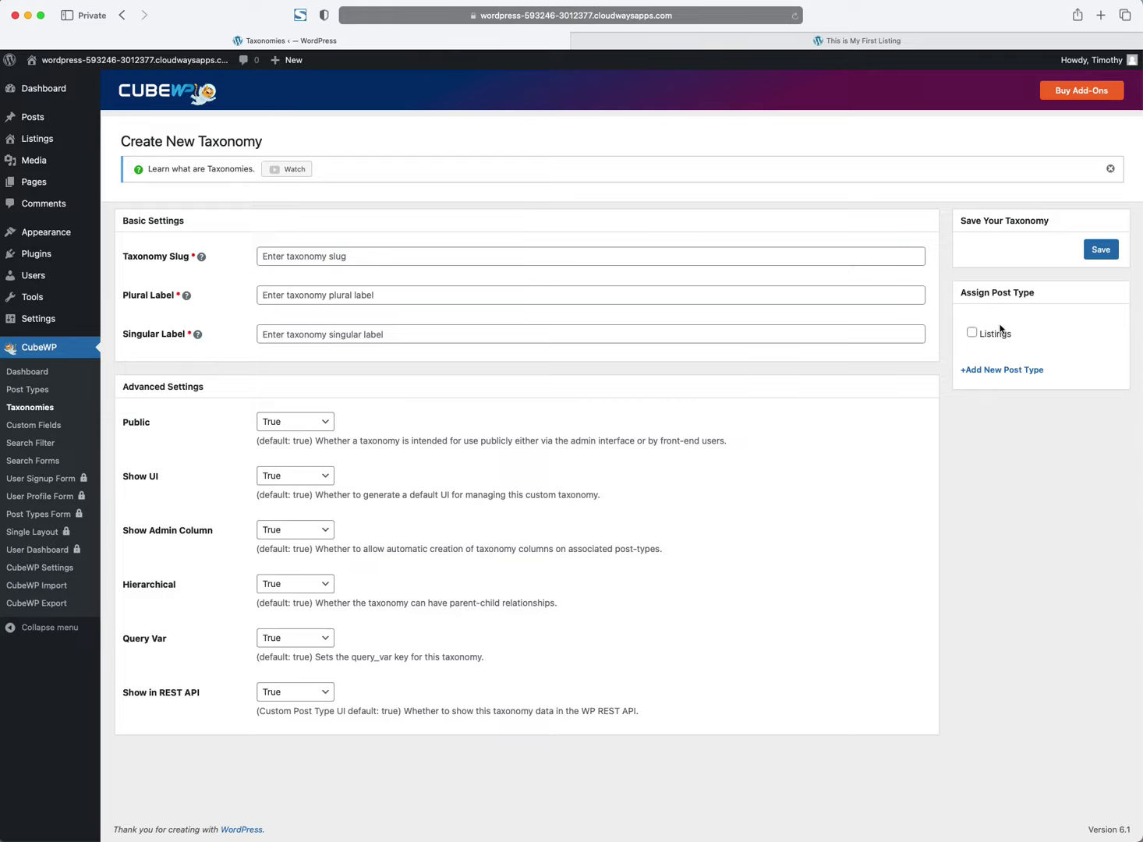
# Step: Start a new CubeWP post type with slug "events", plural label "Event" and singular label "Events"
pyautogui.click(47, 388)
pyautogui.click(263, 126)
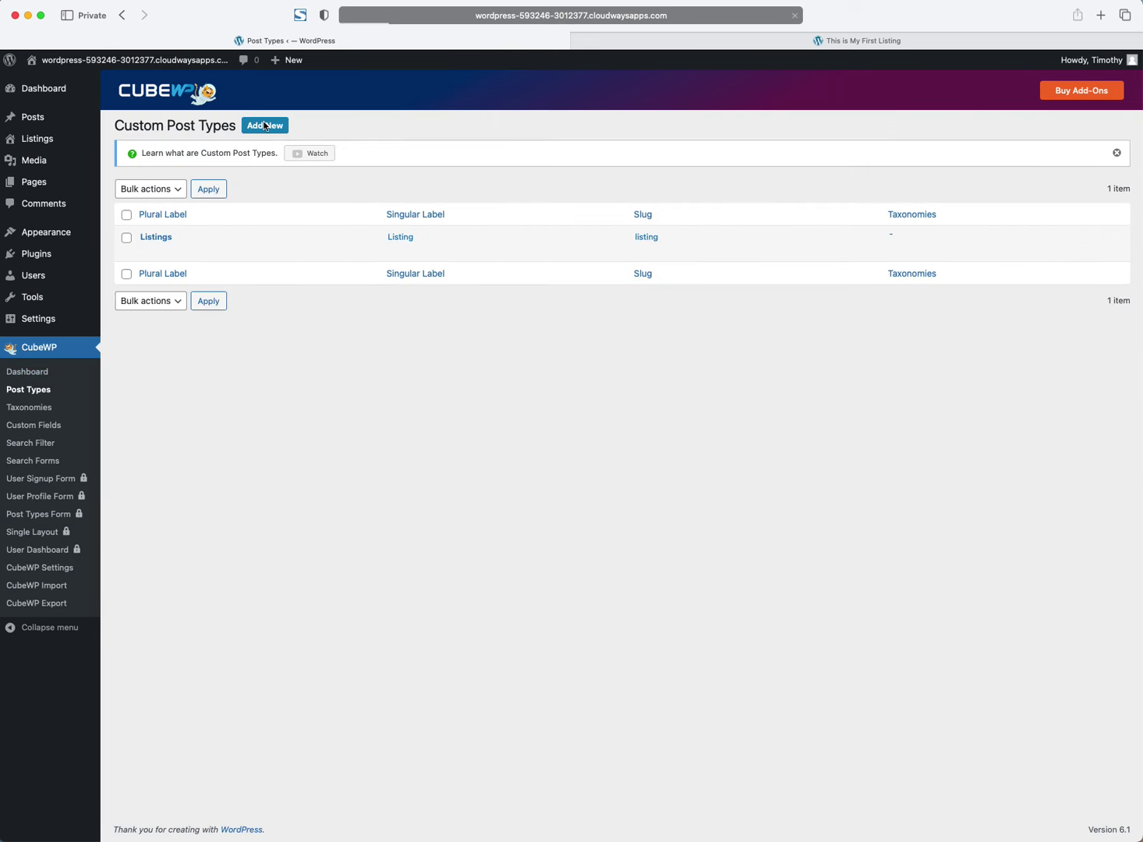
pyautogui.click(283, 257)
pyautogui.write('events')
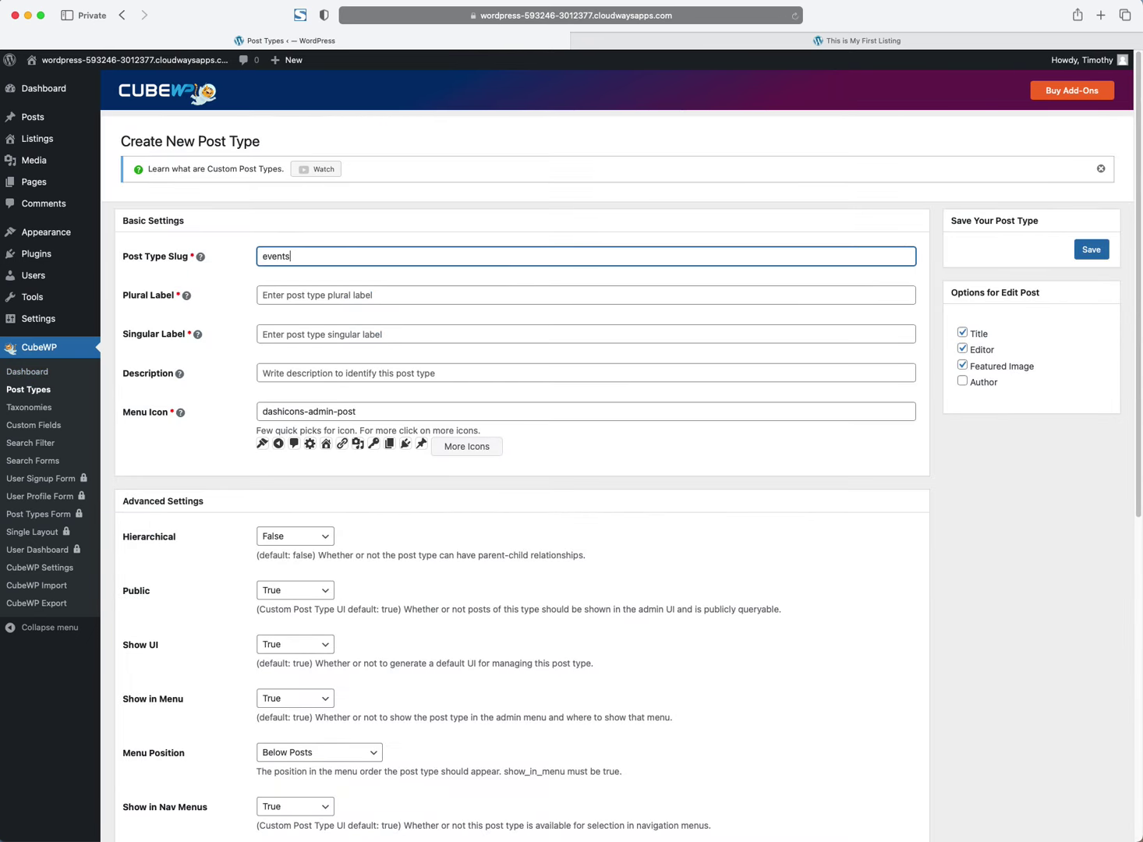
pyautogui.press('Tab')
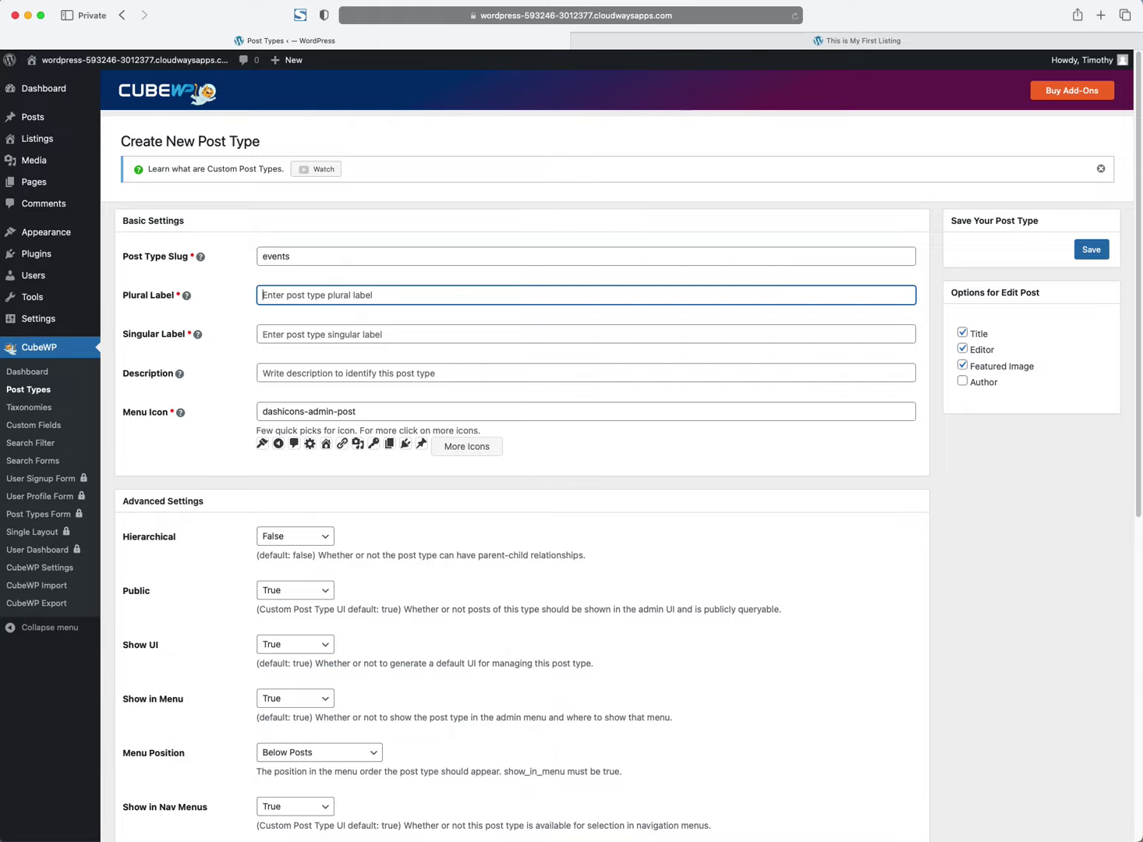
pyautogui.write('Event')
pyautogui.press('Tab')
pyautogui.write('Even')
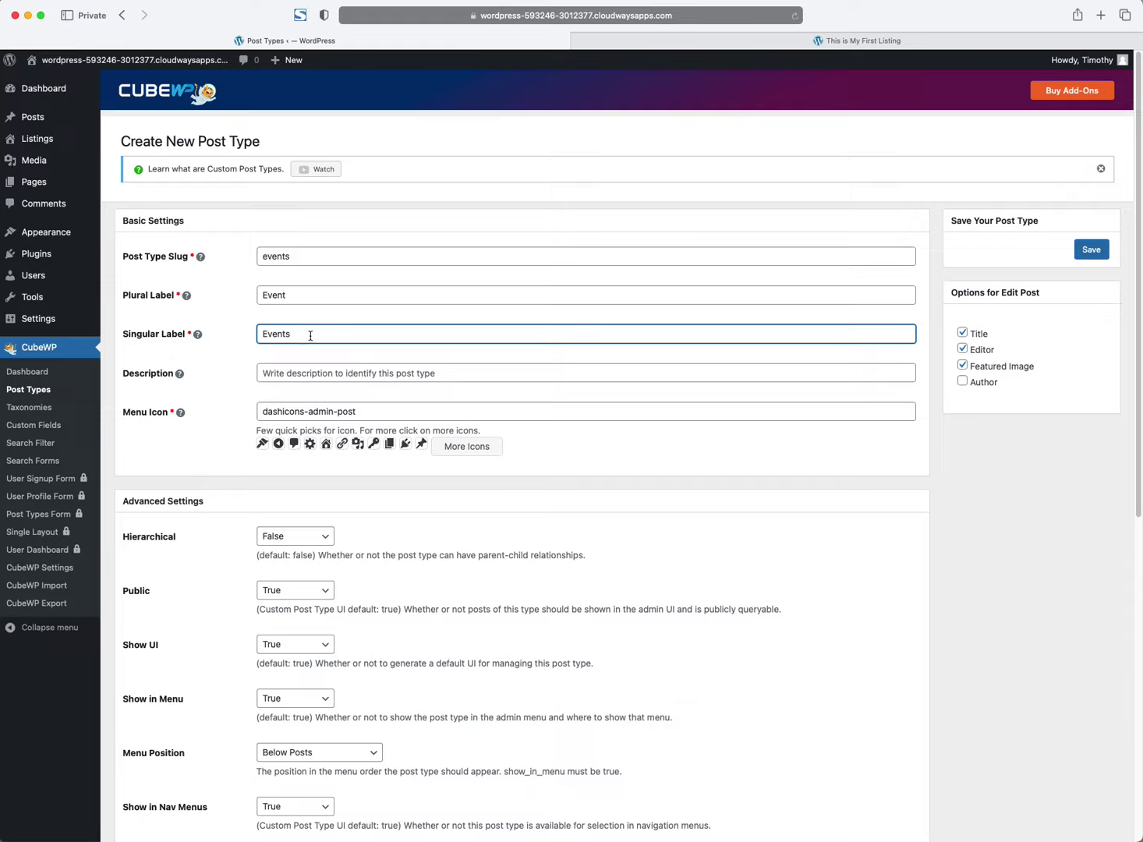
# Step: Give the post type the description "Events Description" and the plug menu icon, enable Author, and save it
pyautogui.click(269, 373)
pyautogui.write('Events Description')
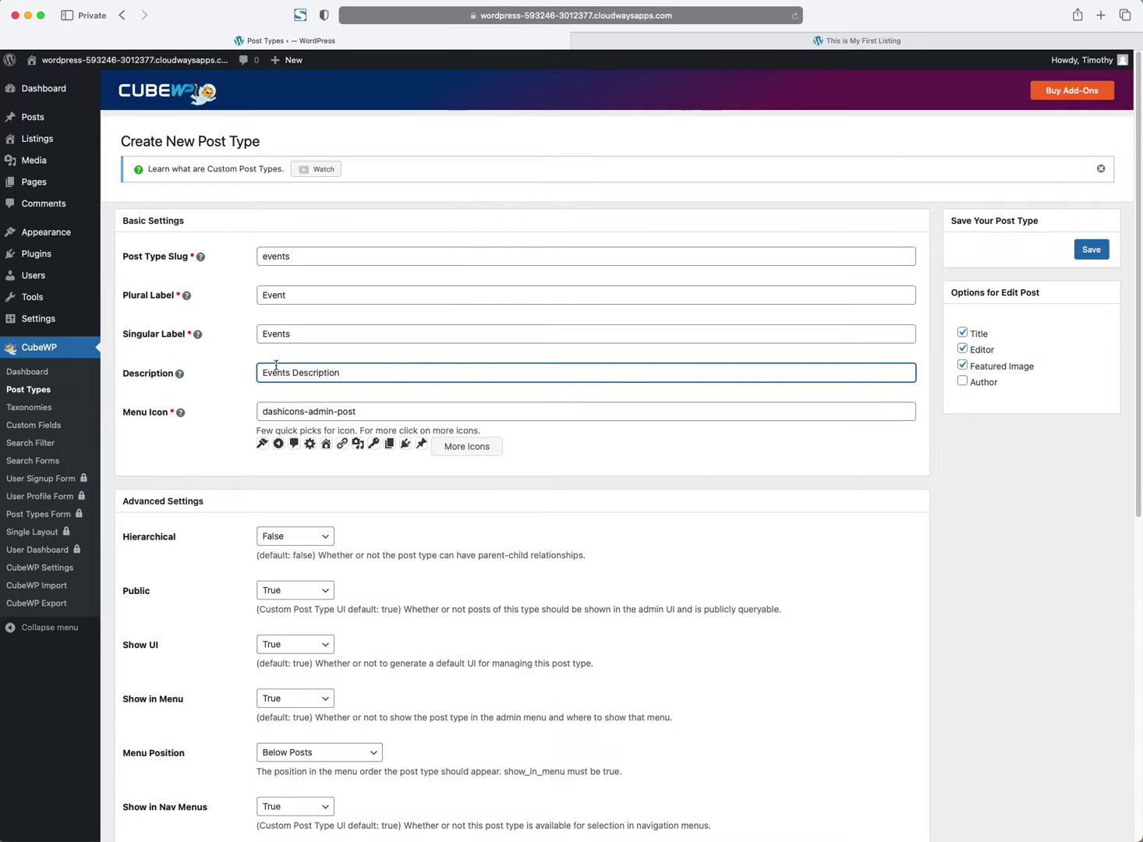
pyautogui.click(406, 443)
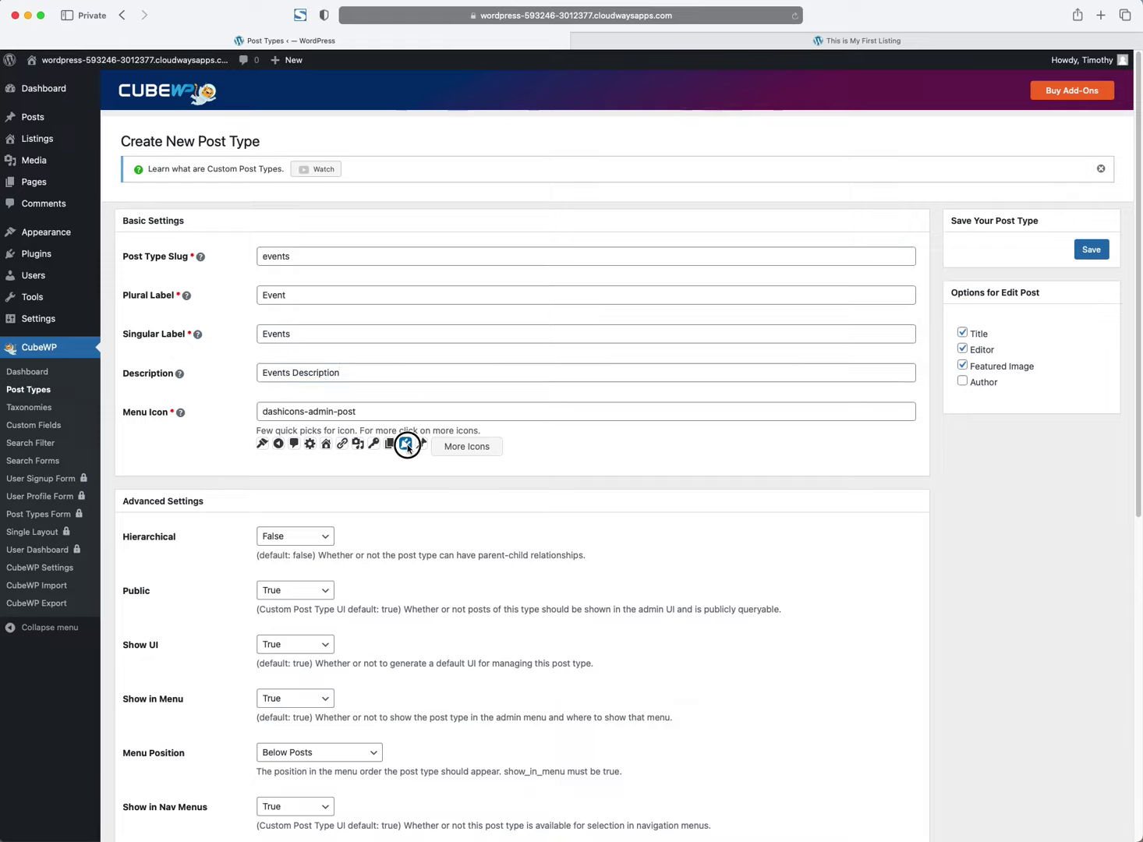
pyautogui.click(962, 381)
pyautogui.click(1090, 249)
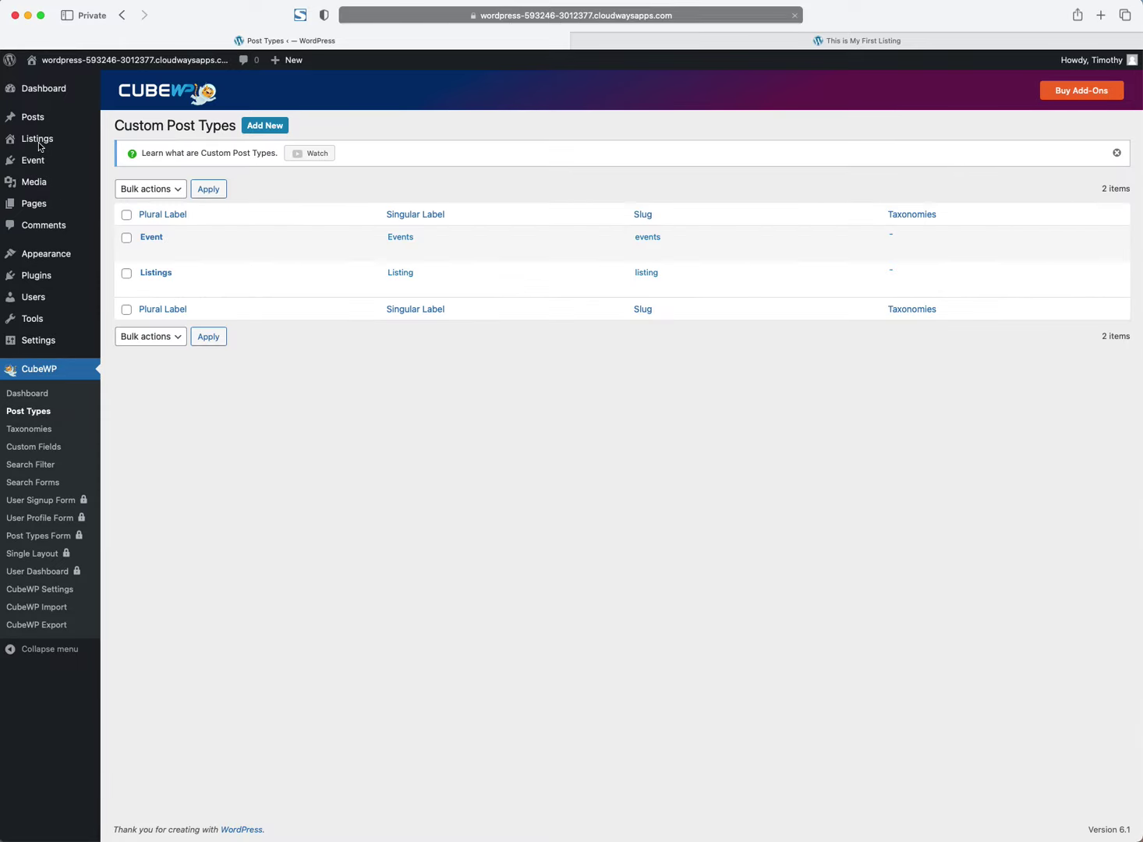
# Step: Correct the events post type's labels to plural "Events" and singular "Event", and update it
pyautogui.moveTo(44, 162)
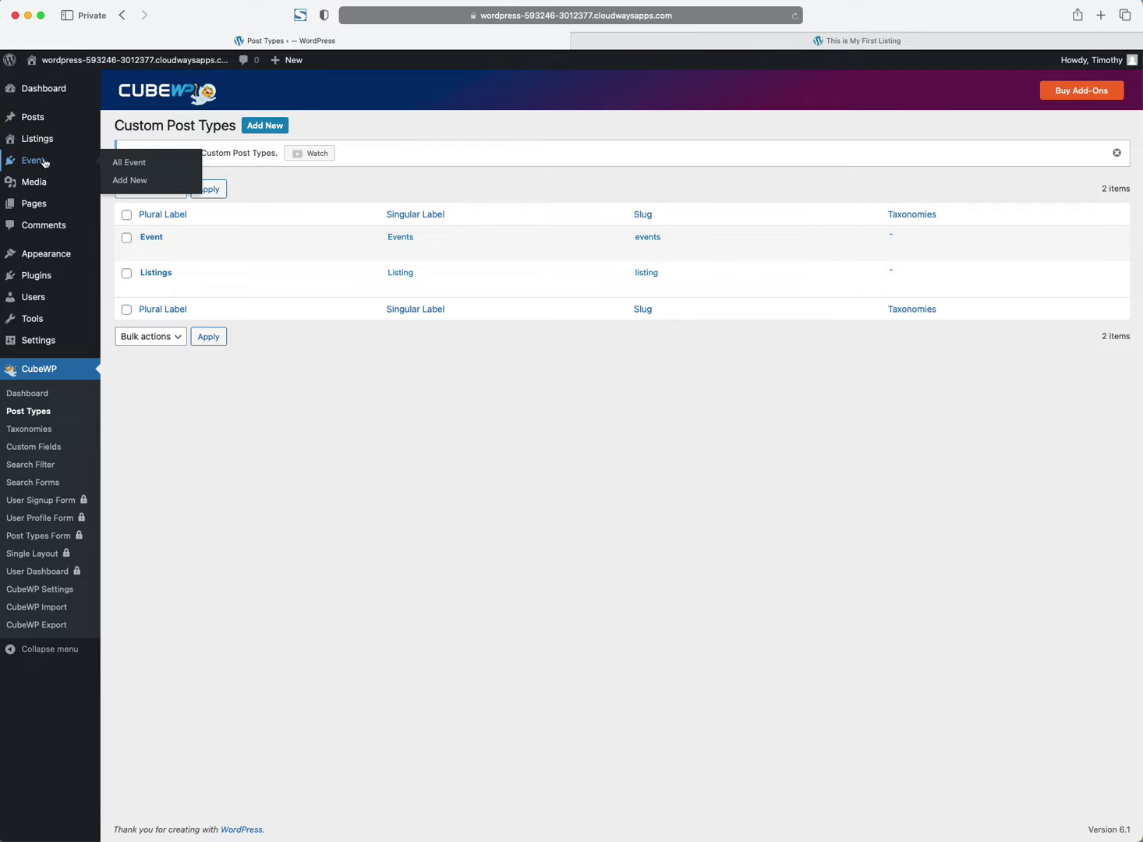
pyautogui.click(148, 248)
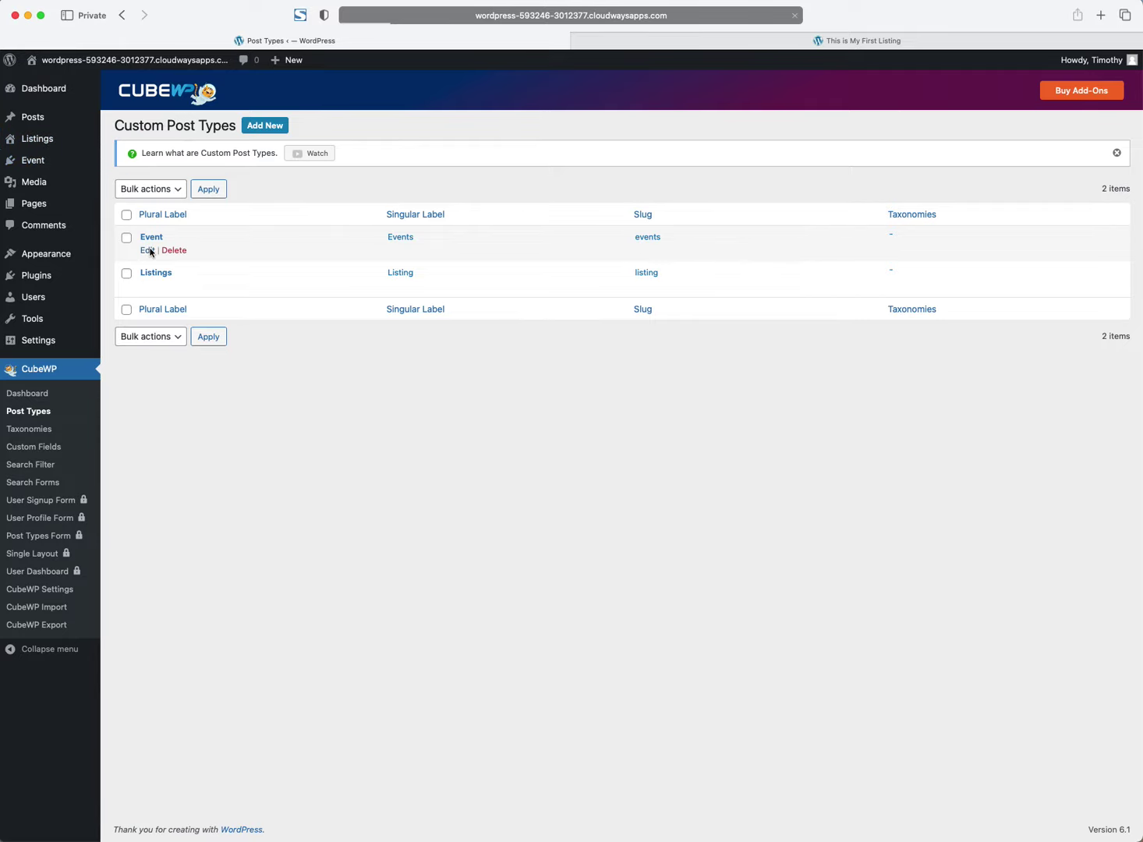
pyautogui.click(316, 291)
pyautogui.write('s')
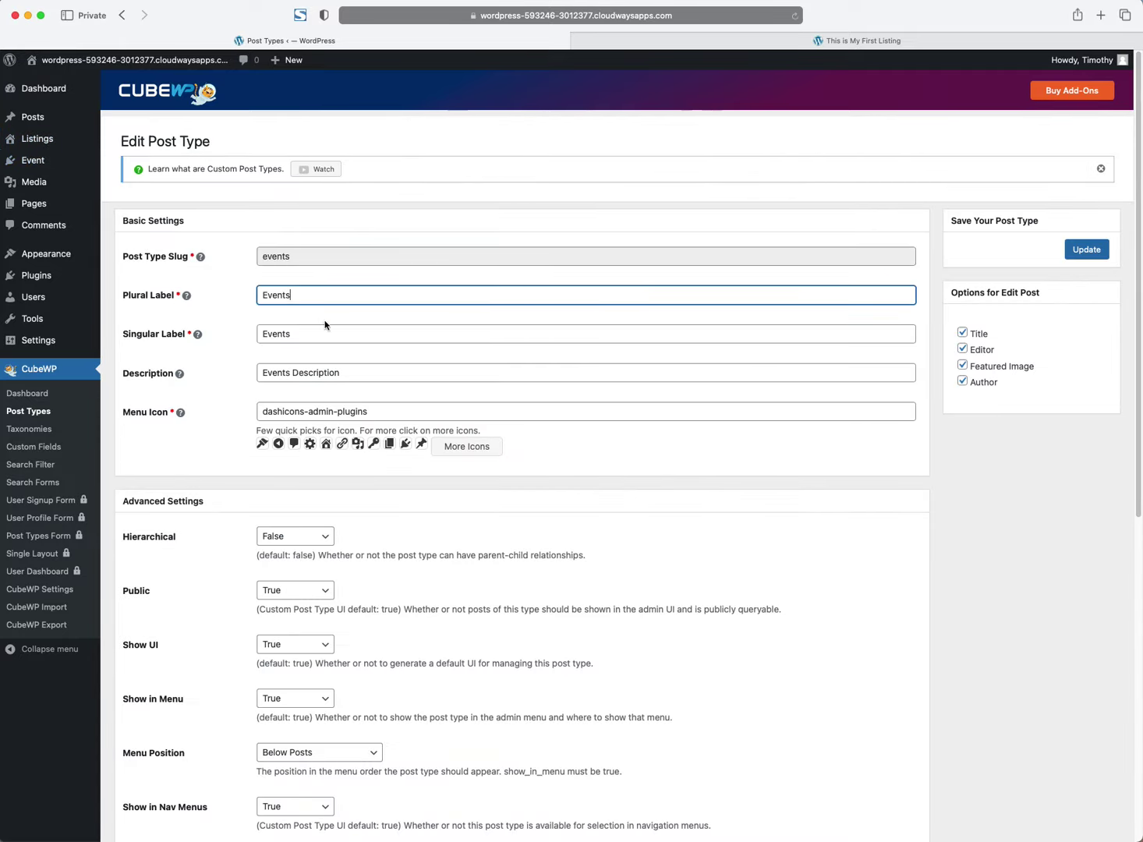
pyautogui.click(317, 332)
pyautogui.click(1086, 249)
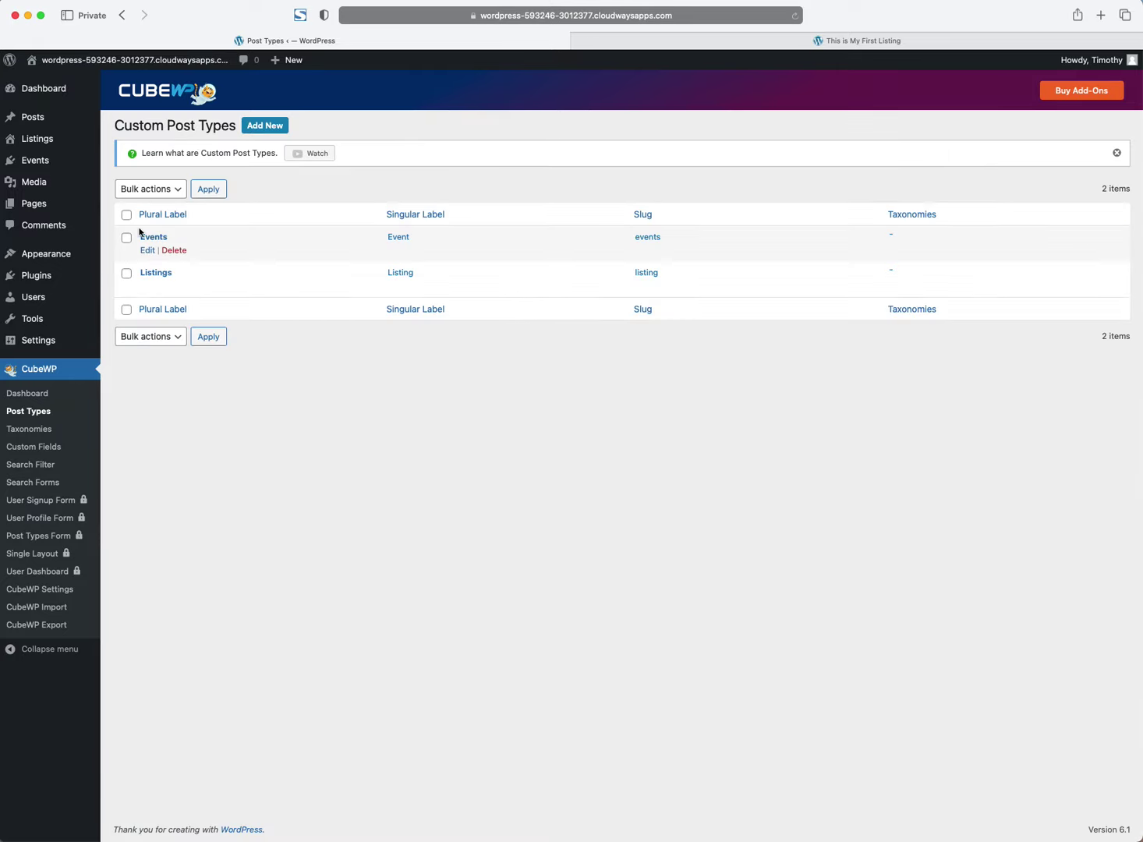
pyautogui.moveTo(45, 154)
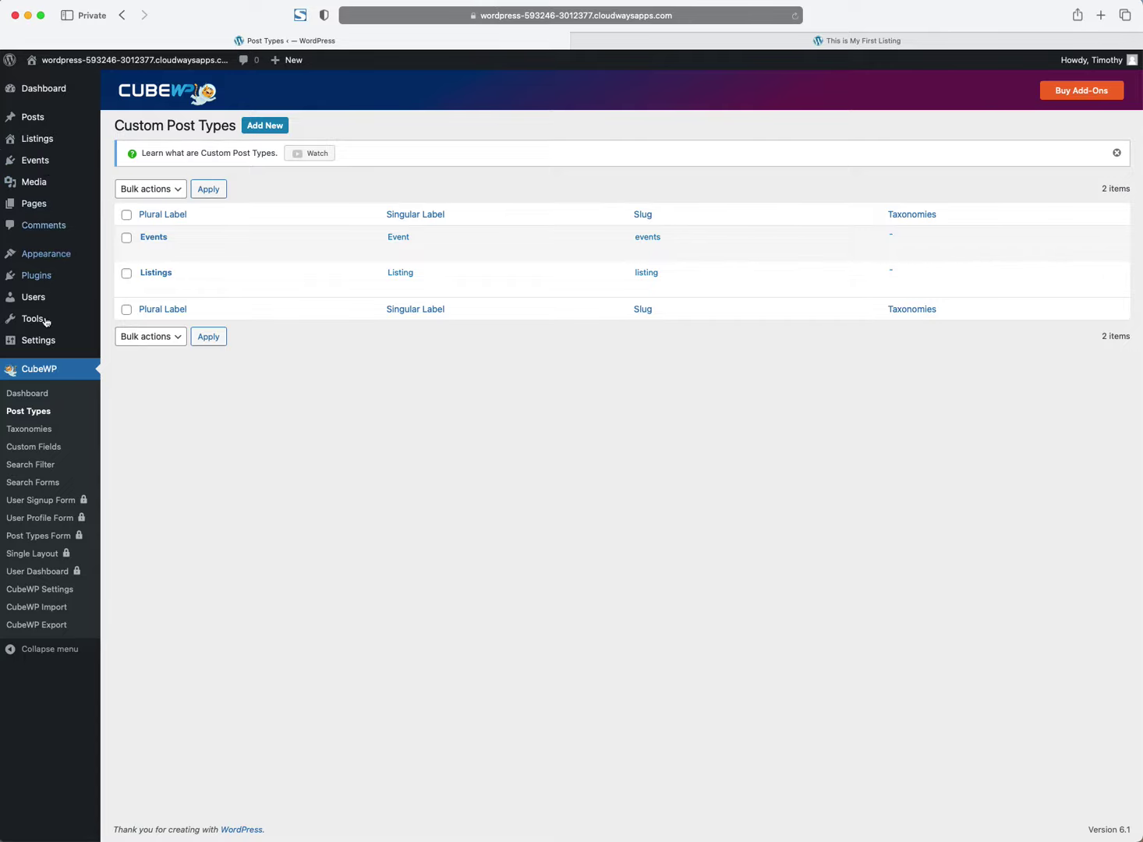
# Step: Start a new CubeWP taxonomy assigned to Listings and try "category" as its slug
pyautogui.click(29, 429)
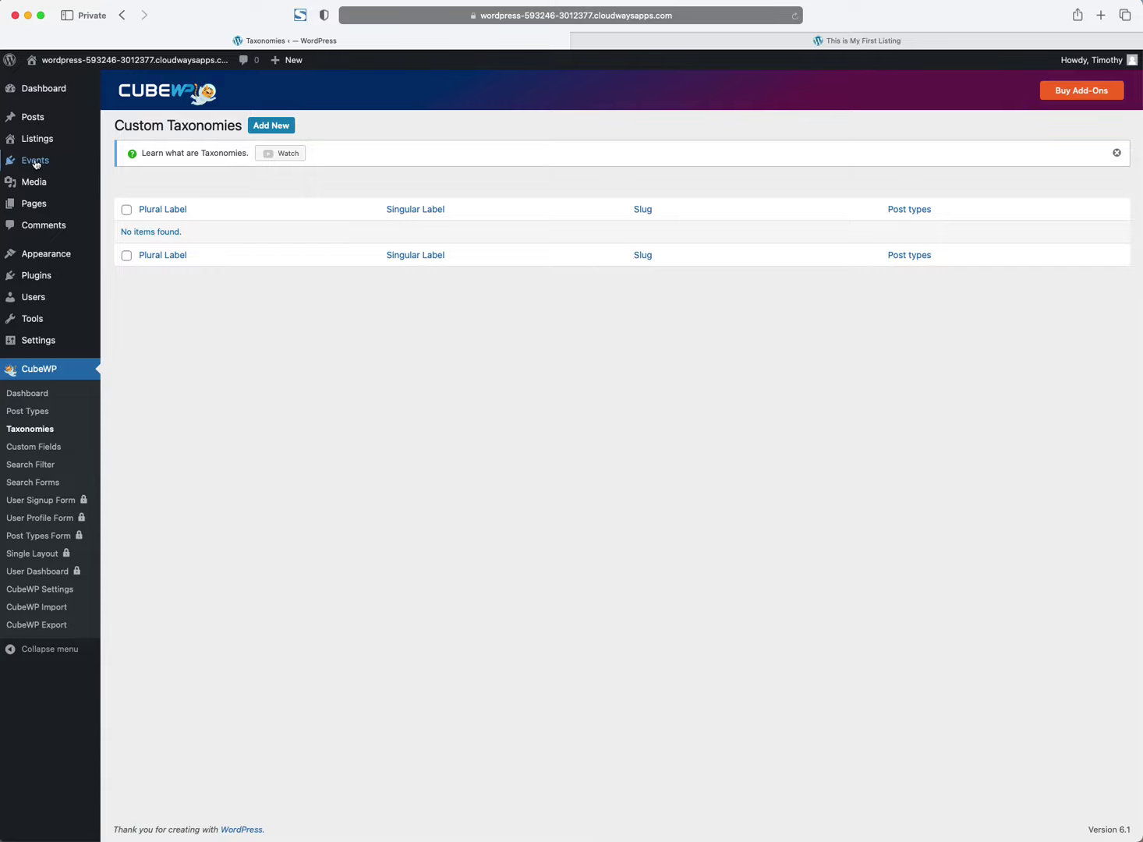
pyautogui.moveTo(32, 185)
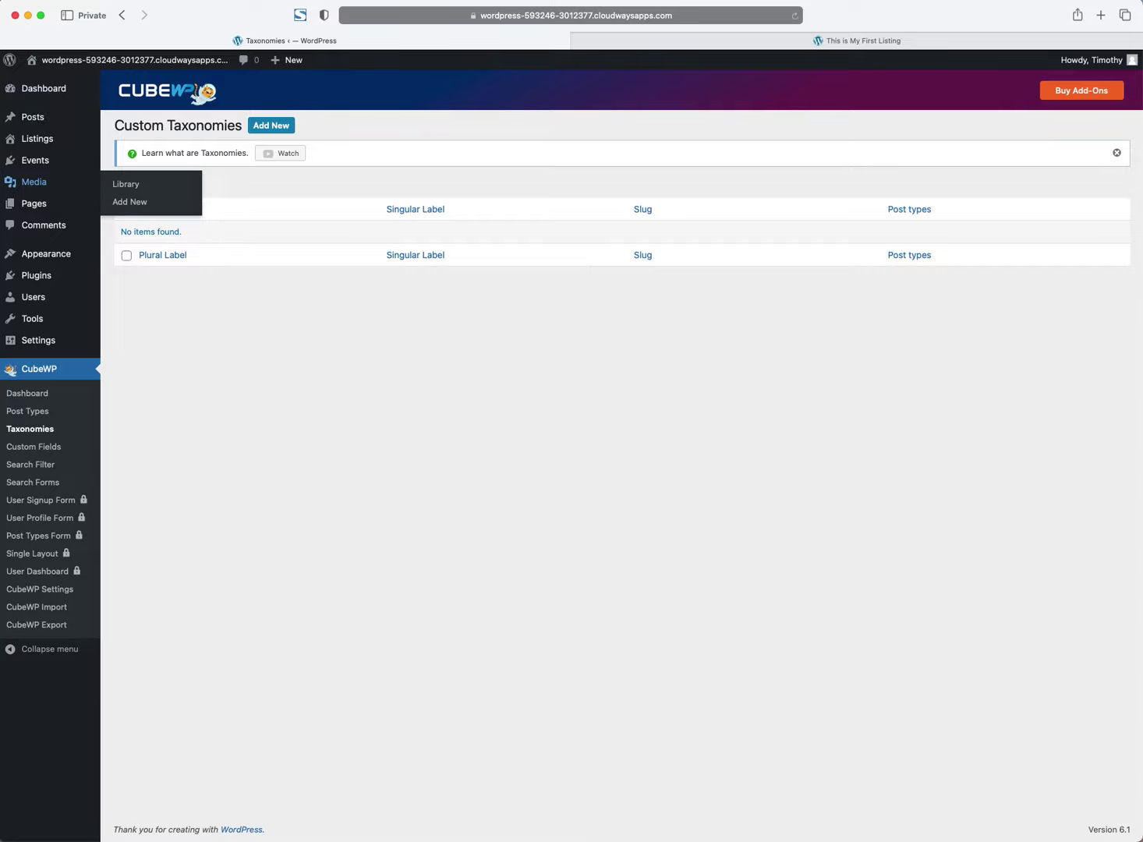
pyautogui.click(282, 127)
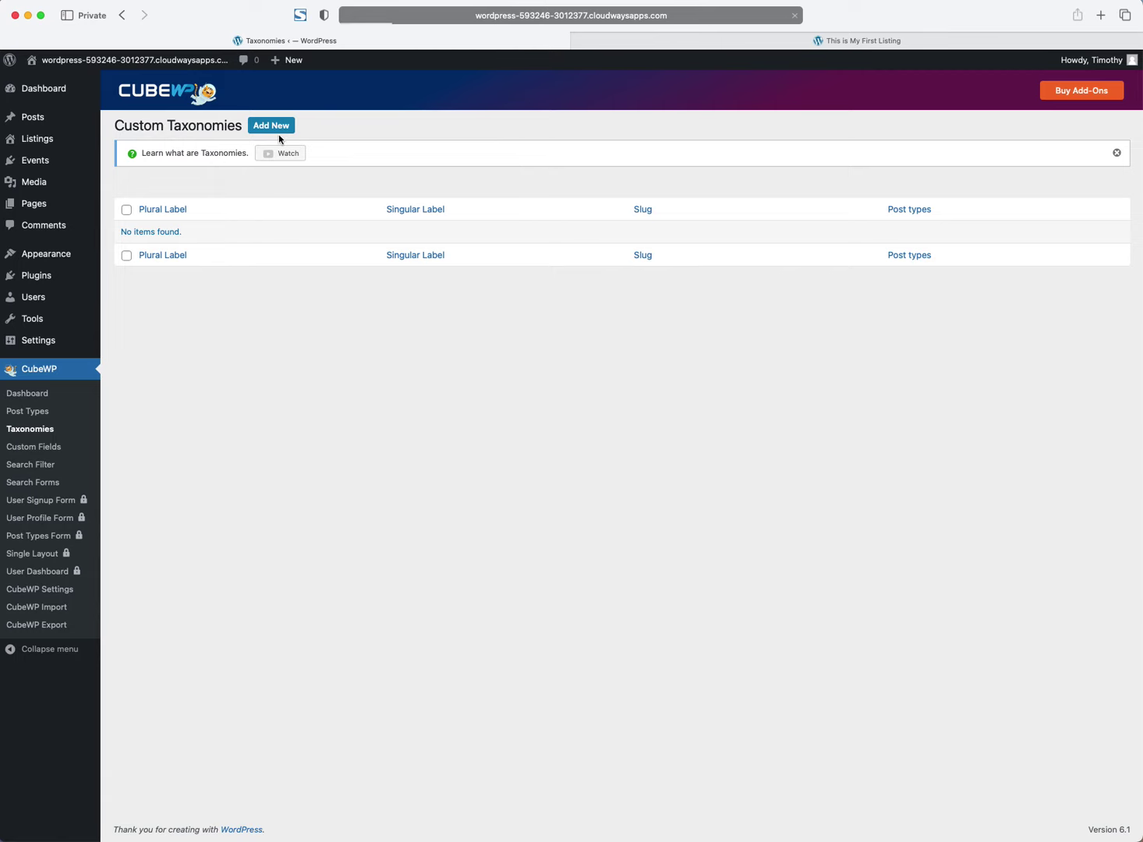
pyautogui.moveTo(40, 141)
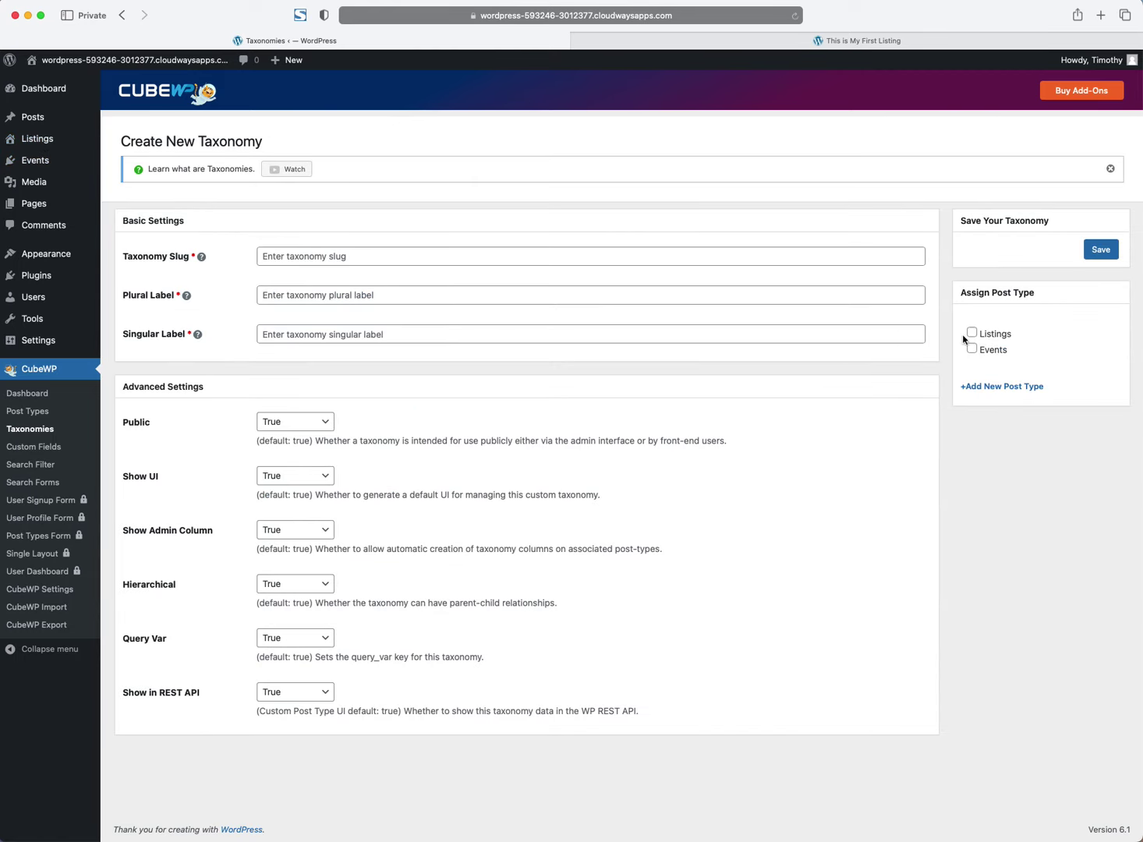
pyautogui.click(283, 255)
pyautogui.write('cate')
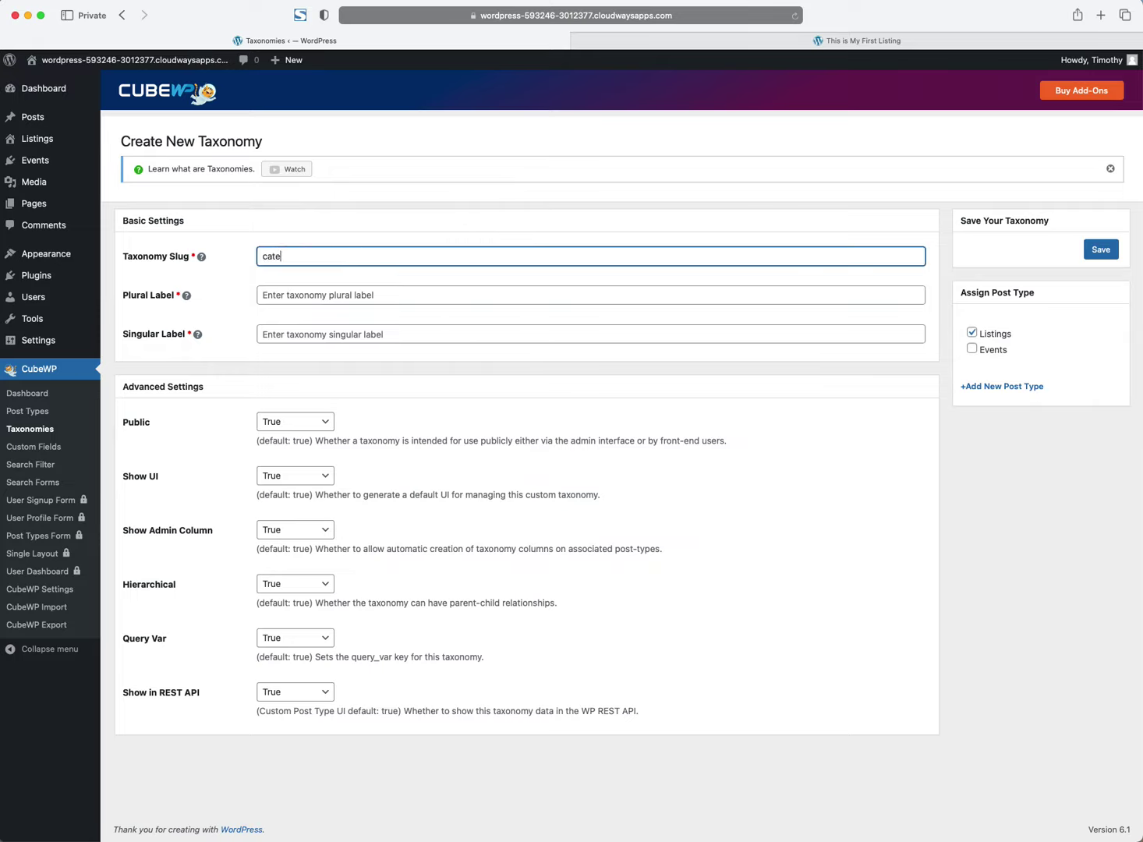
pyautogui.write('ogry')
pyautogui.press('BackSpace')
pyautogui.press('BackSpace')
pyautogui.press('BackSpace')
pyautogui.write('y')
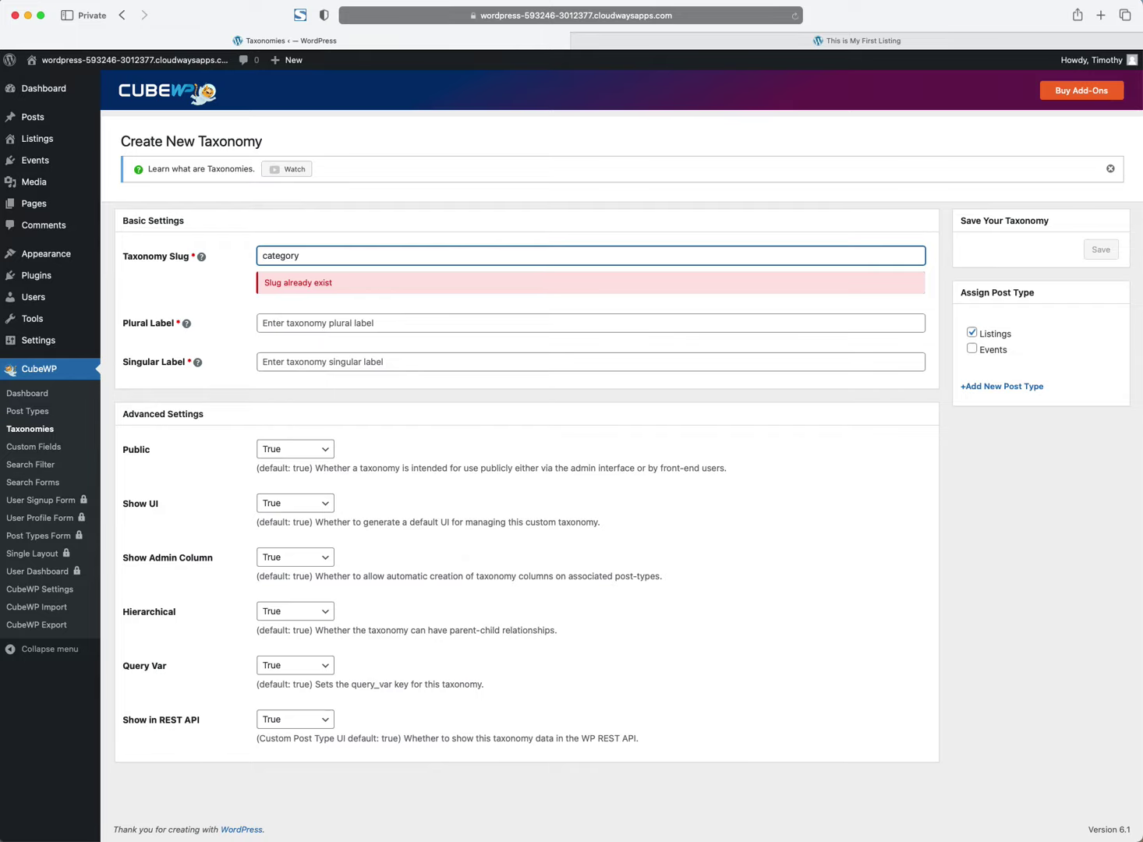
# Step: Change the taxonomy slug to "listing_category"
pyautogui.write('listng')
pyautogui.press('Left')
pyautogui.press('Left')
pyautogui.write('ing')
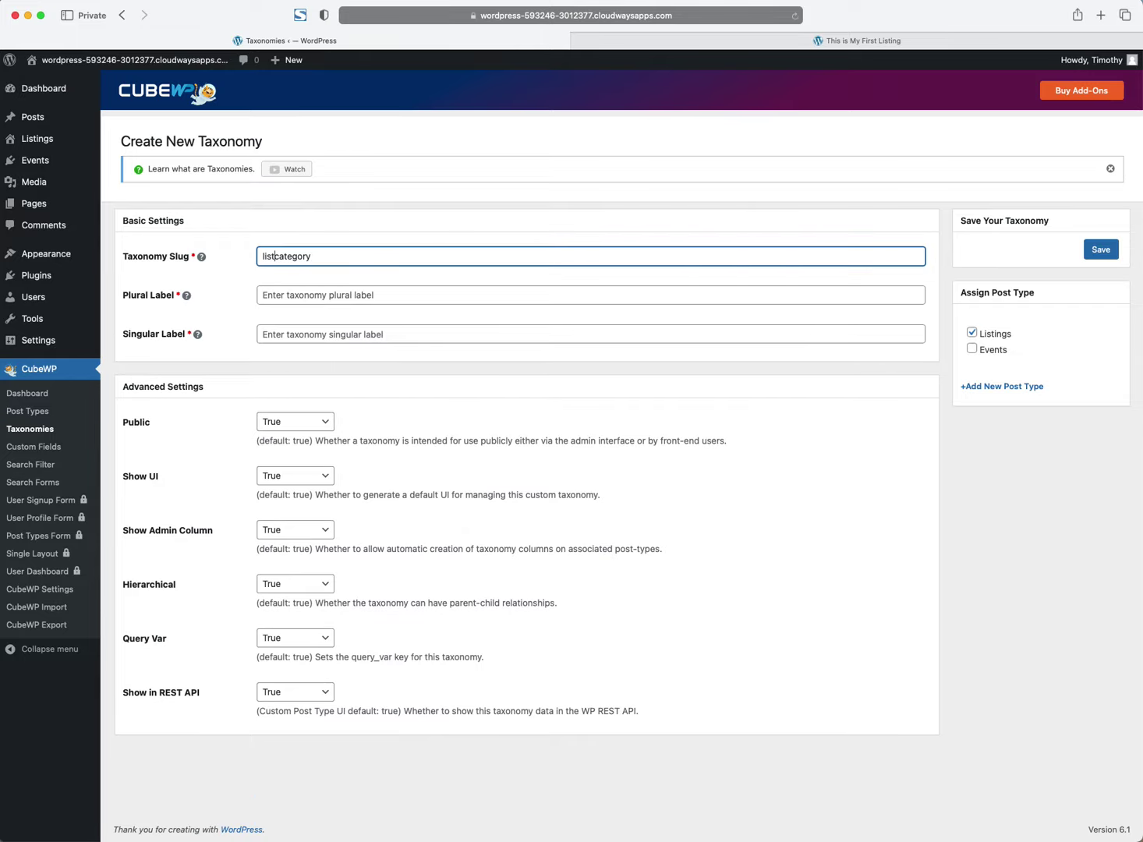
pyautogui.write('_')
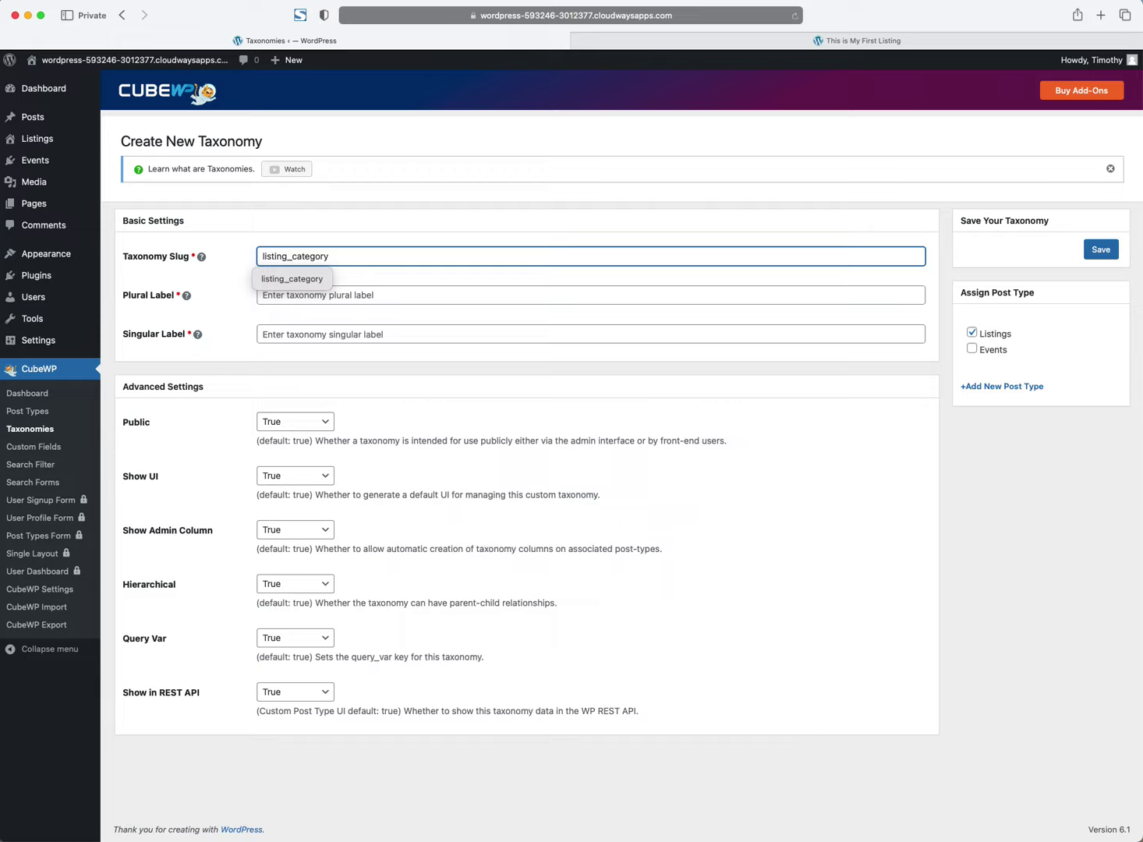
pyautogui.click(463, 240)
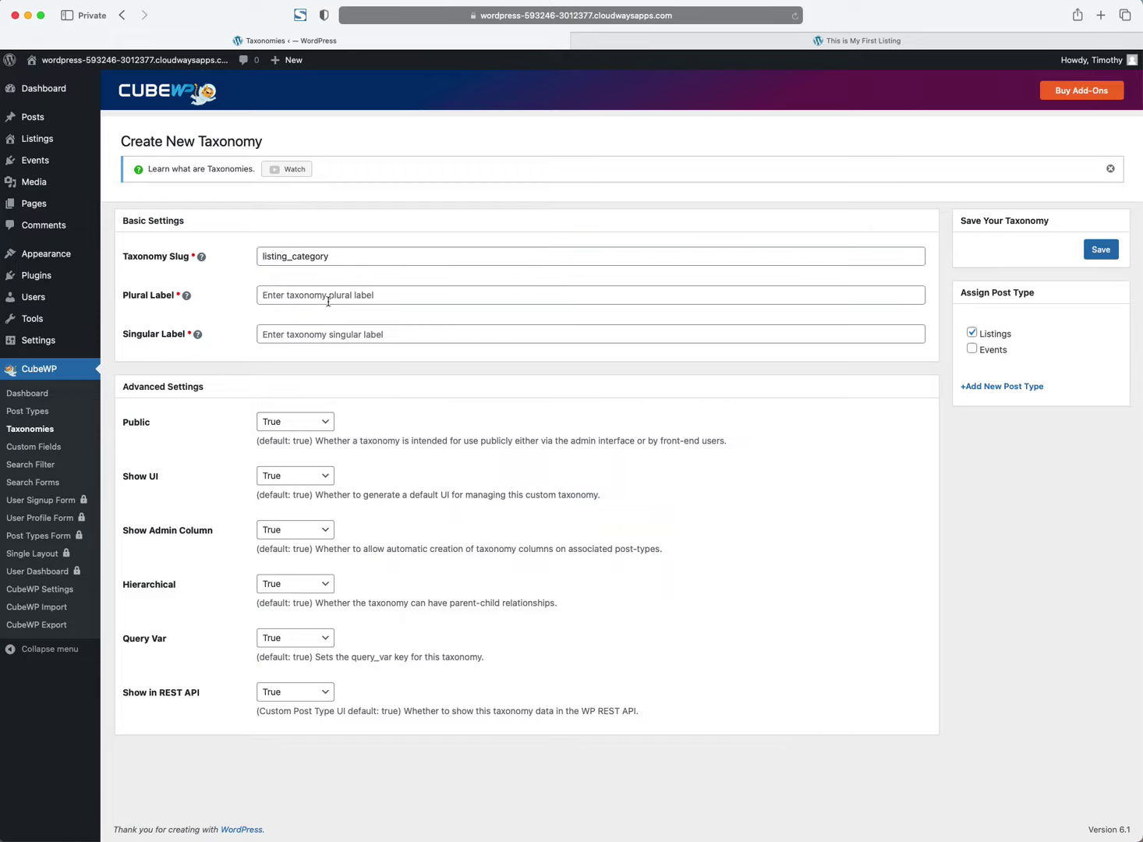
# Step: Set the taxonomy's plural label to "Categories" and singular label to "Category", and save it
pyautogui.click(297, 292)
pyautogui.write('Categories')
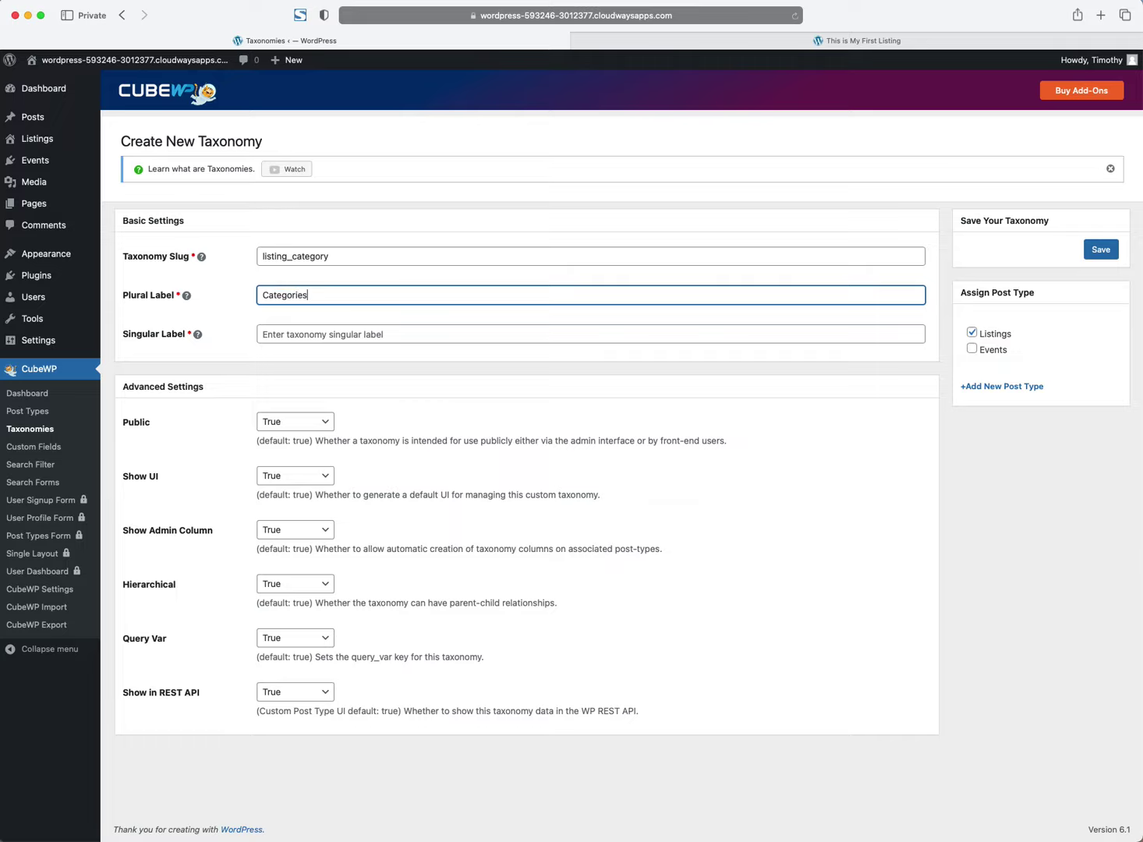
pyautogui.click(263, 333)
pyautogui.write('Category')
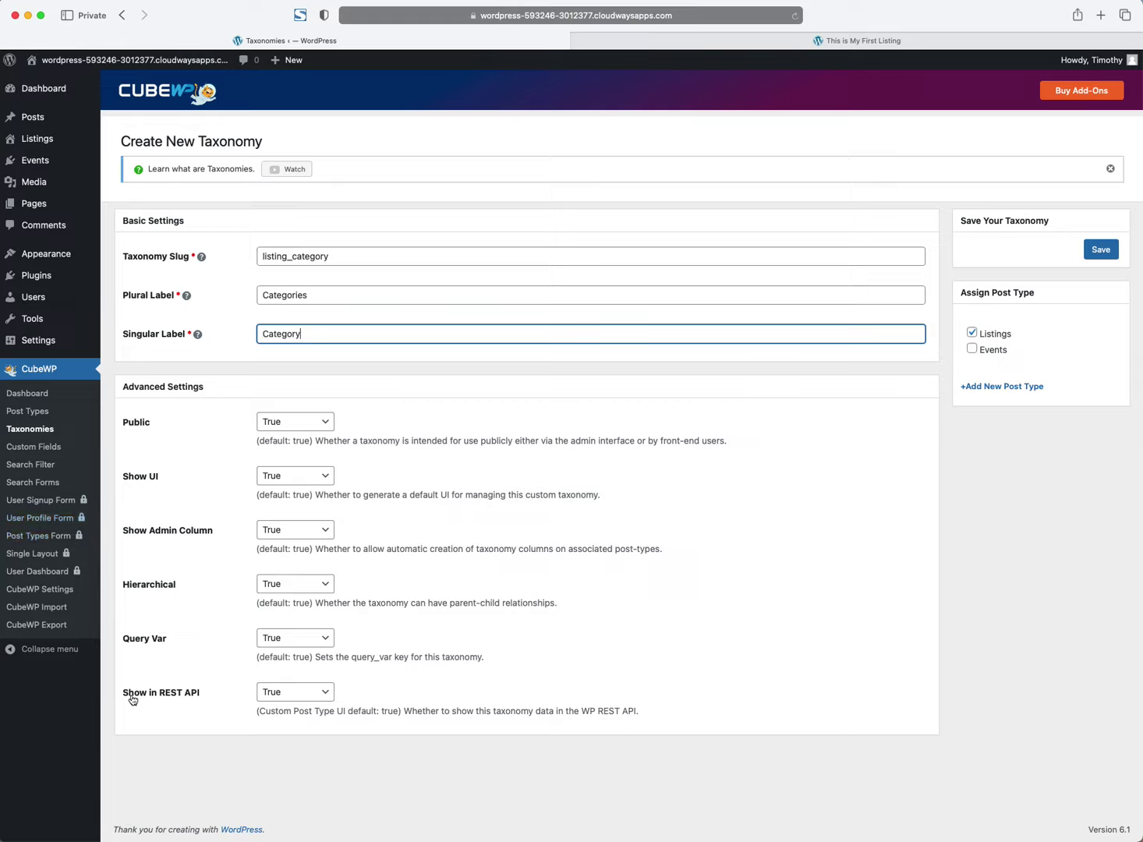
pyautogui.click(1099, 250)
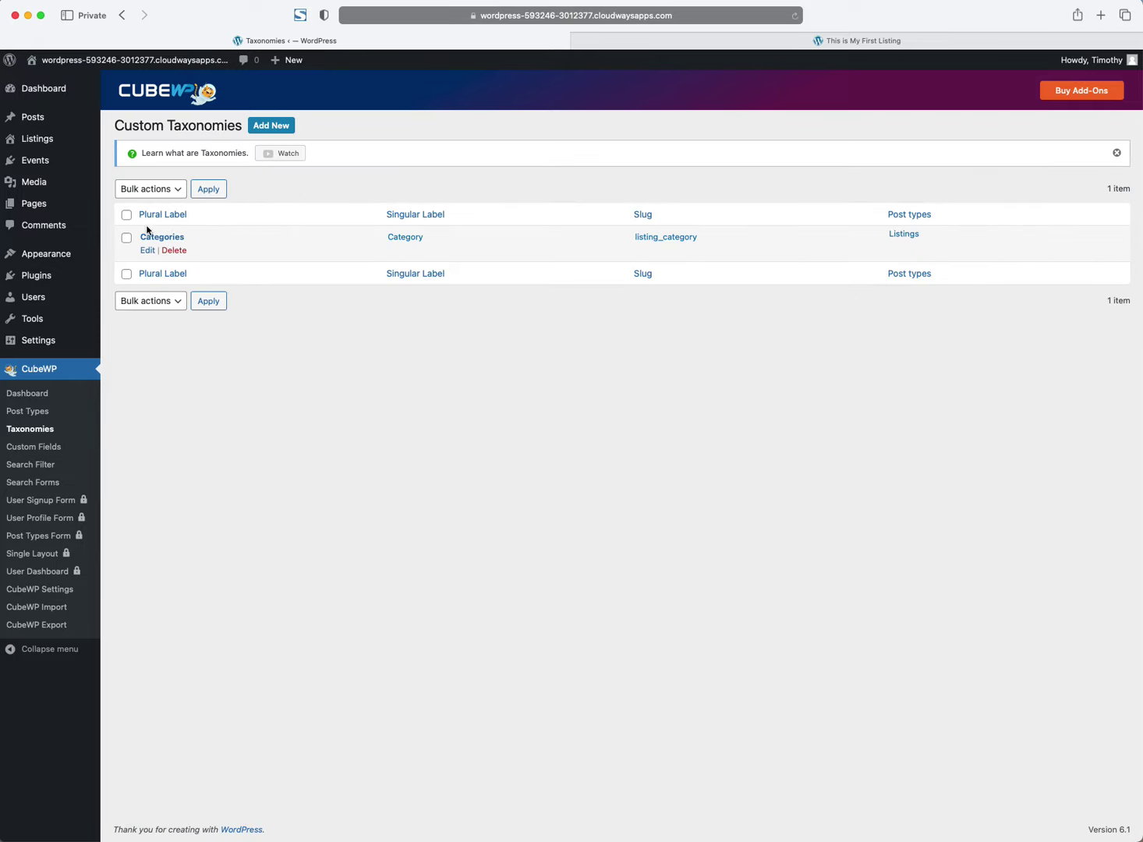
# Step: Compare the Events and Listings sections, add the listing categories Hotel, Resteraunt and Shopping, and check the new listing editor
pyautogui.click(31, 164)
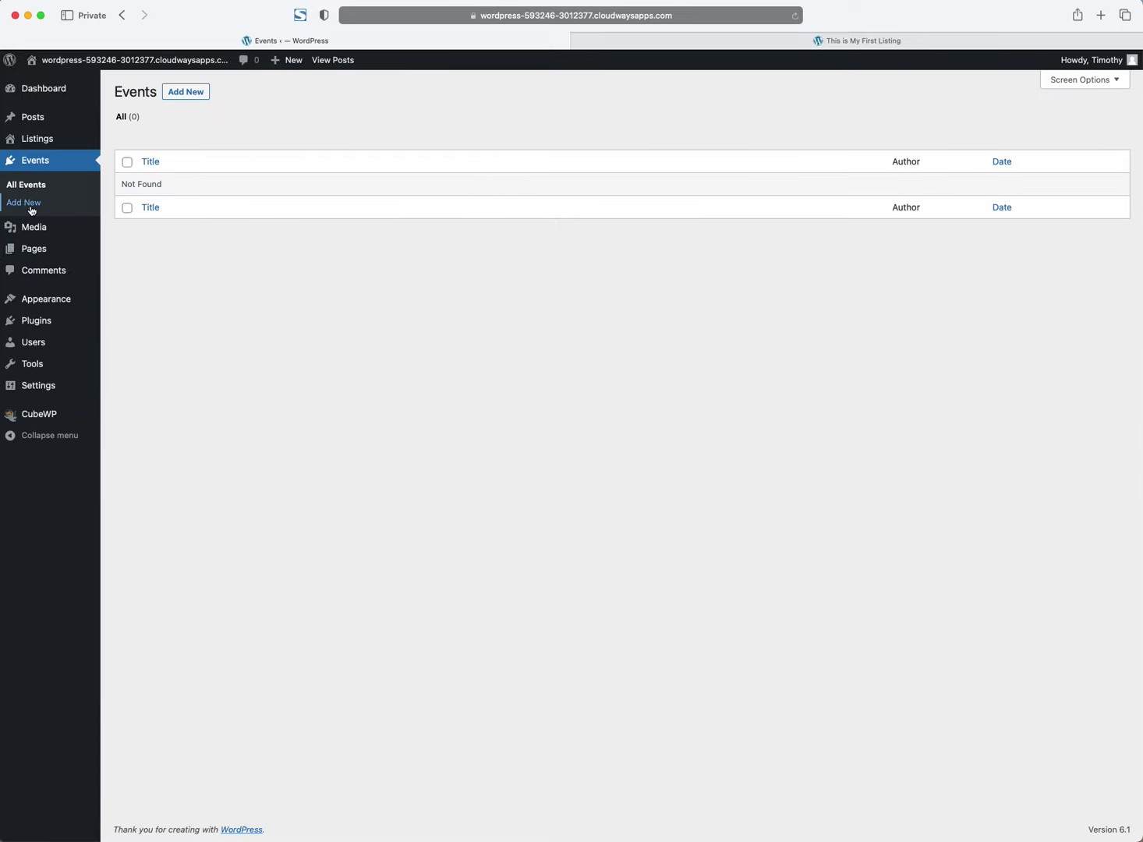
pyautogui.click(39, 140)
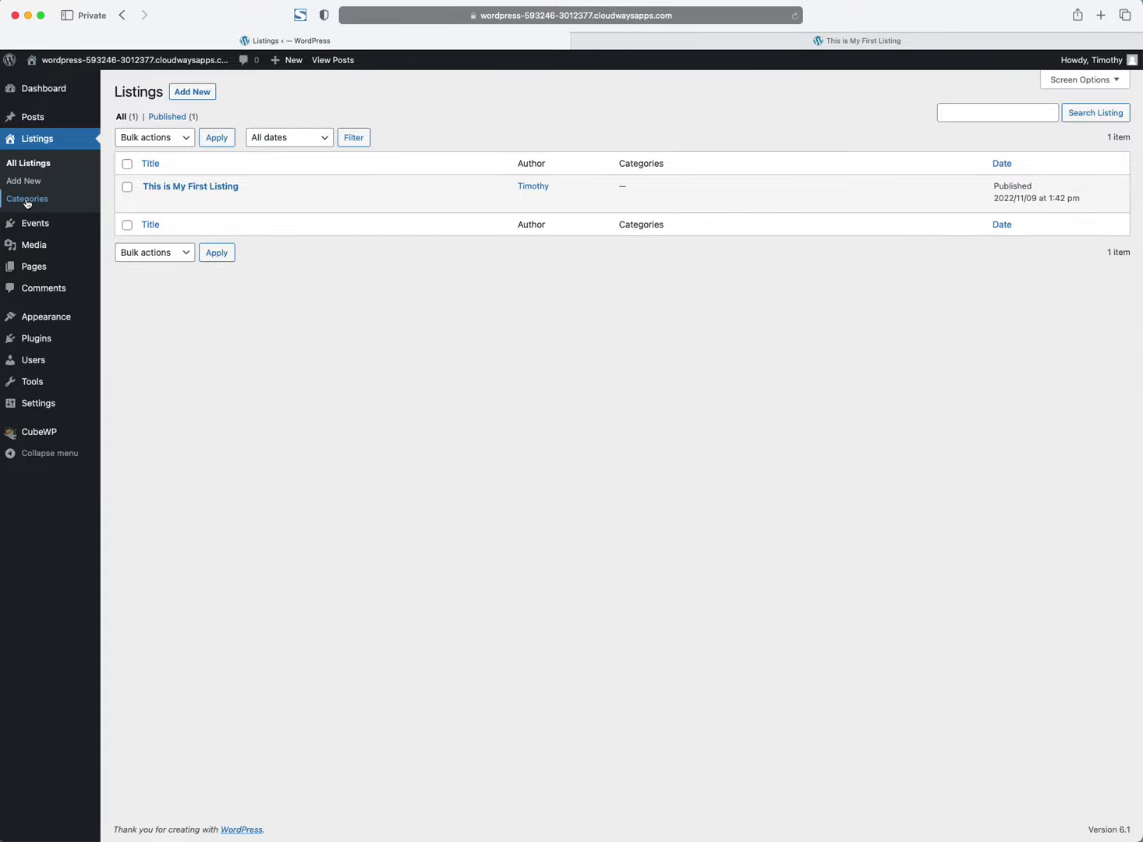
pyautogui.click(27, 199)
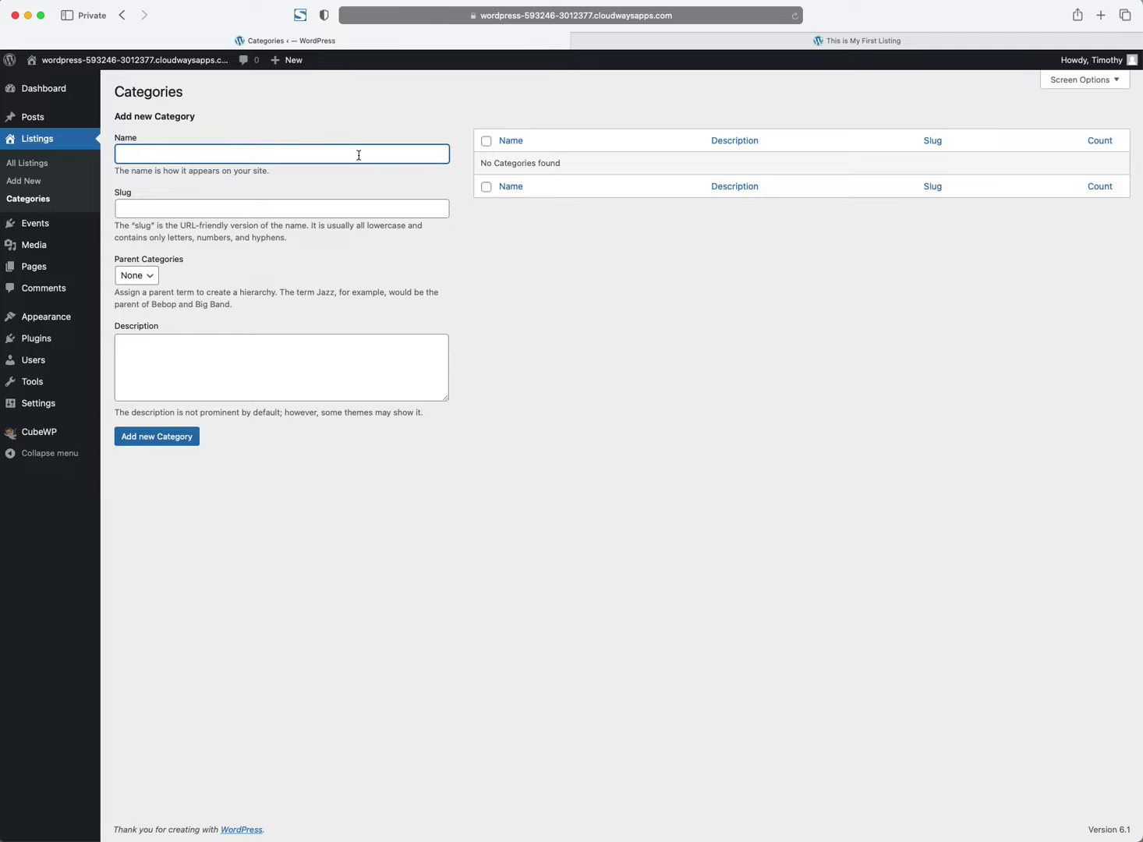
pyautogui.press('Return')
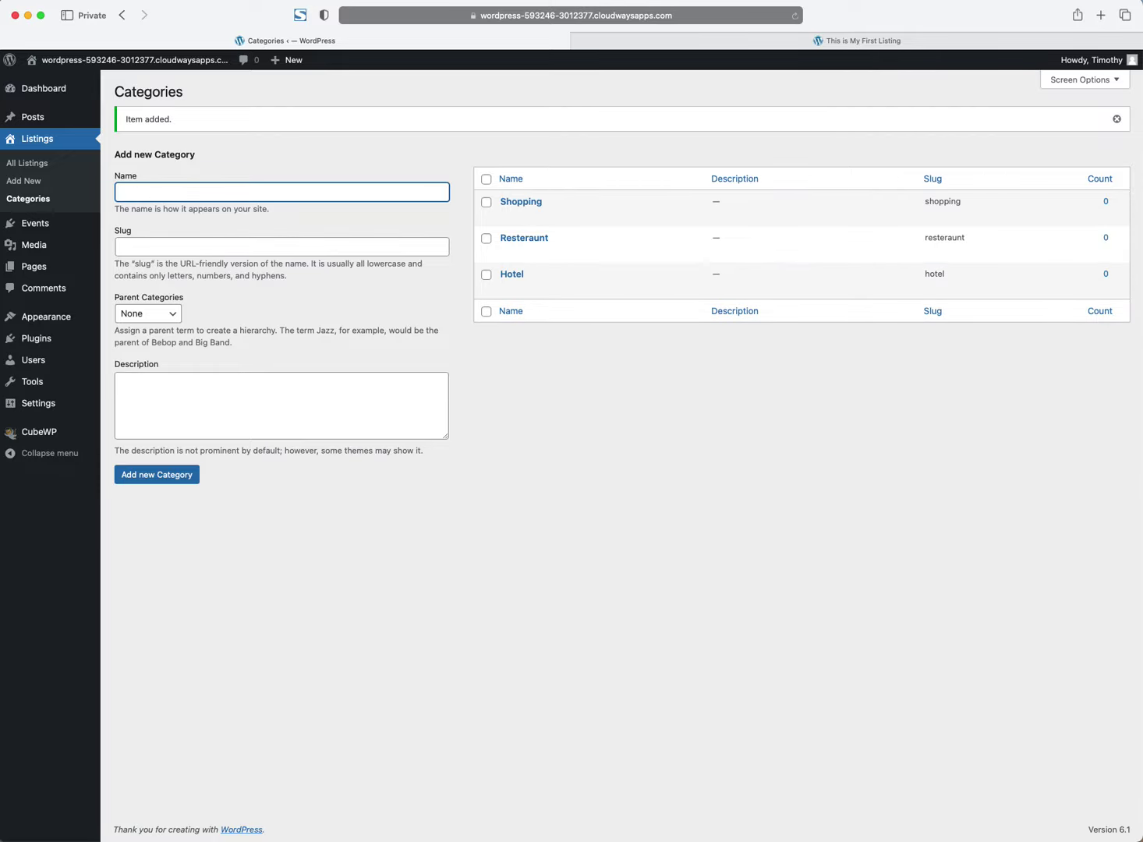
pyautogui.click(46, 186)
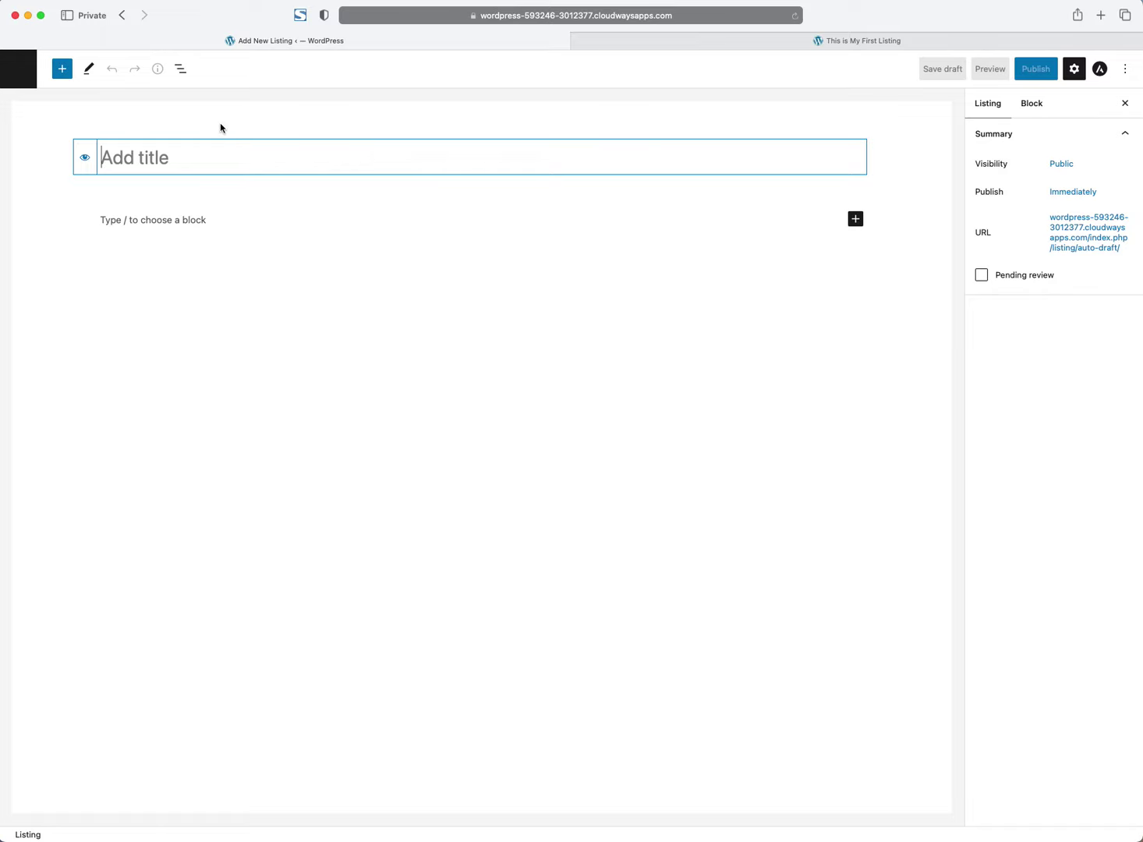
pyautogui.click(122, 14)
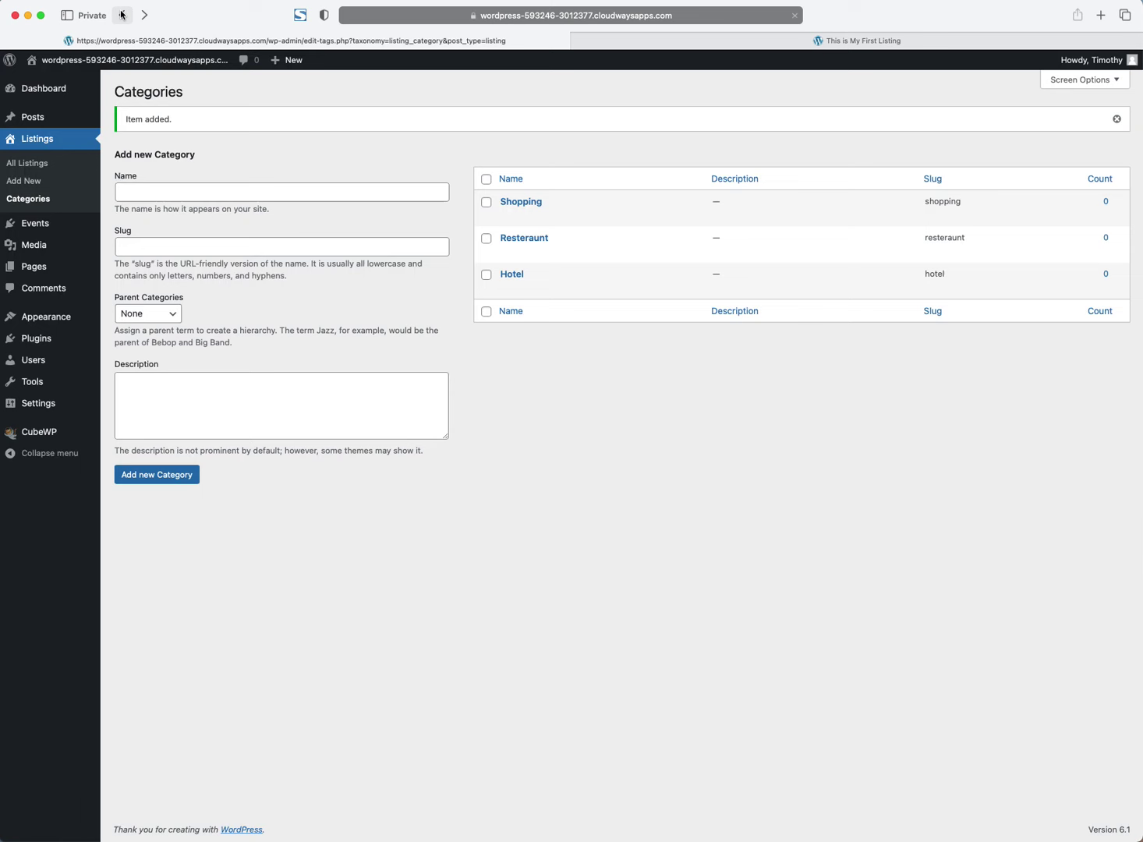
# Step: Open the listing "This is My First Listing" for editing and assign it the Hotel category
pyautogui.click(33, 162)
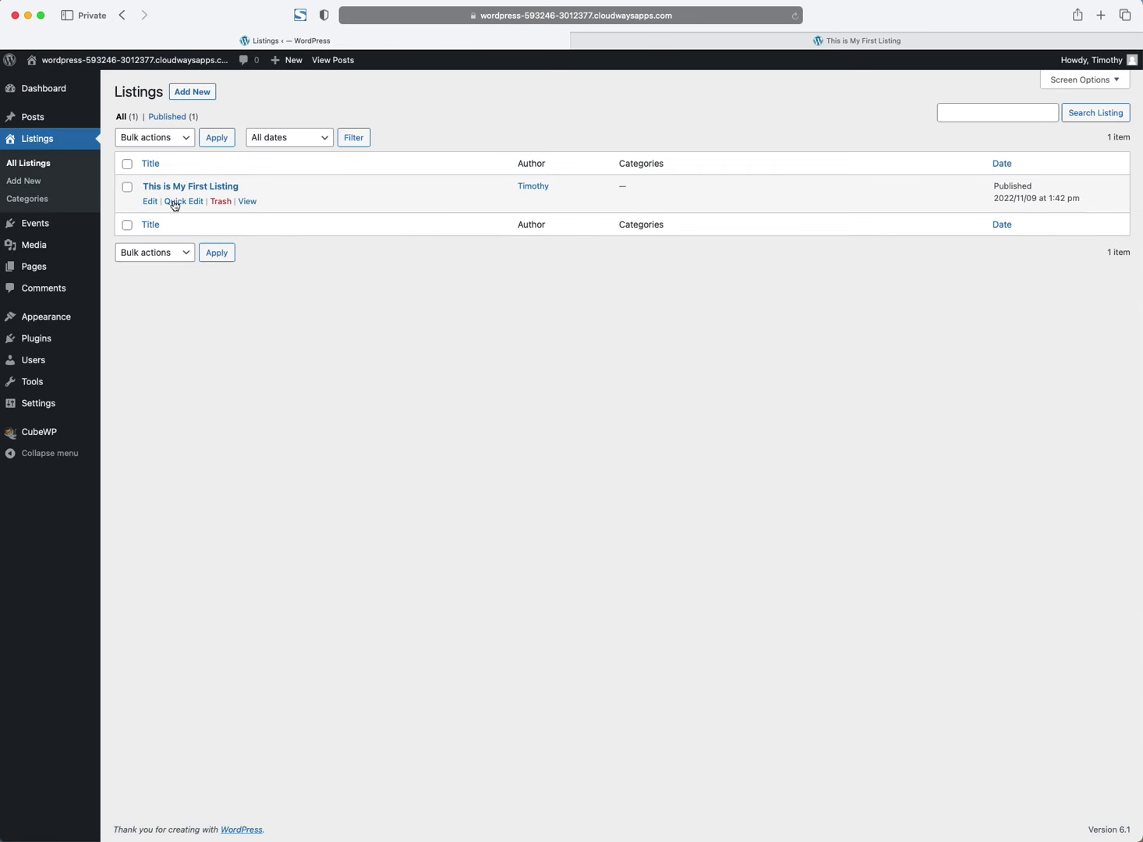
pyautogui.click(149, 202)
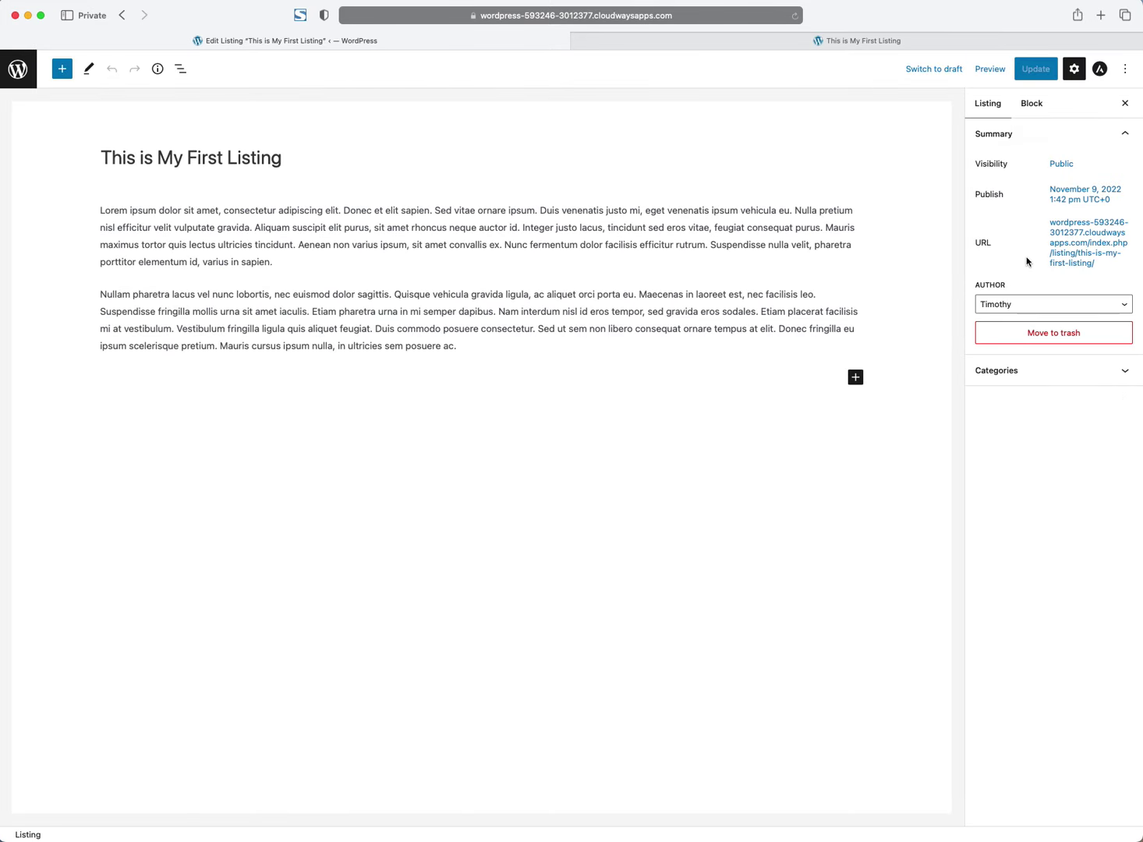
pyautogui.click(1066, 377)
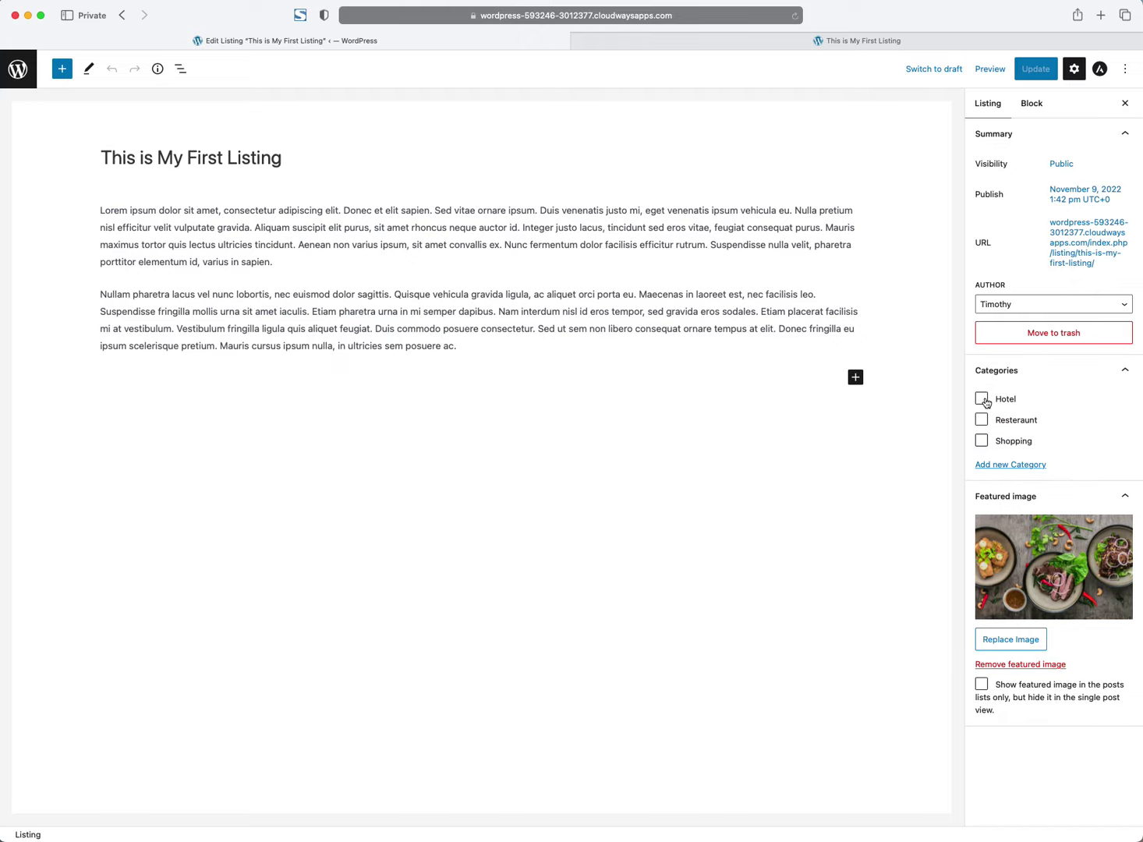
pyautogui.click(981, 397)
# Step: Add a new category "Resort" from the listing editor, keep it assigned to the listing, and update the listing
pyautogui.click(1033, 466)
pyautogui.click(1020, 499)
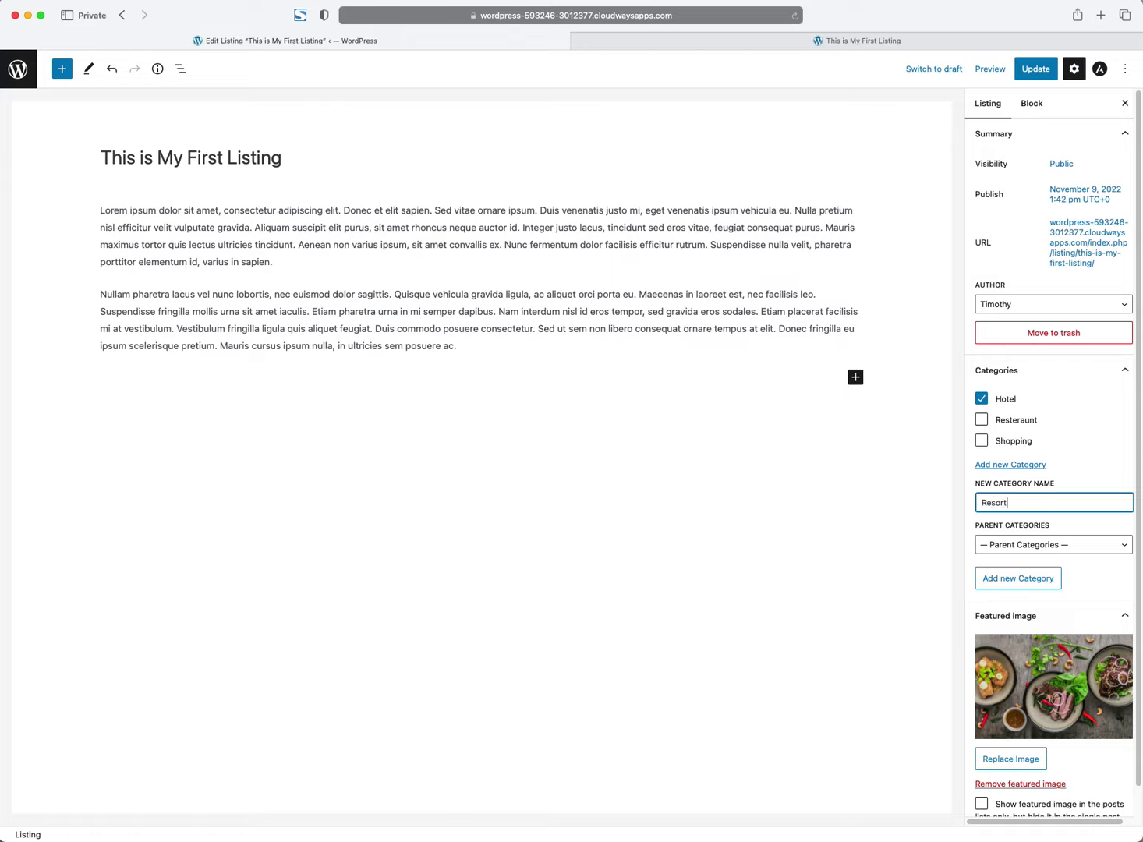
pyautogui.write('Resort')
pyautogui.click(1041, 581)
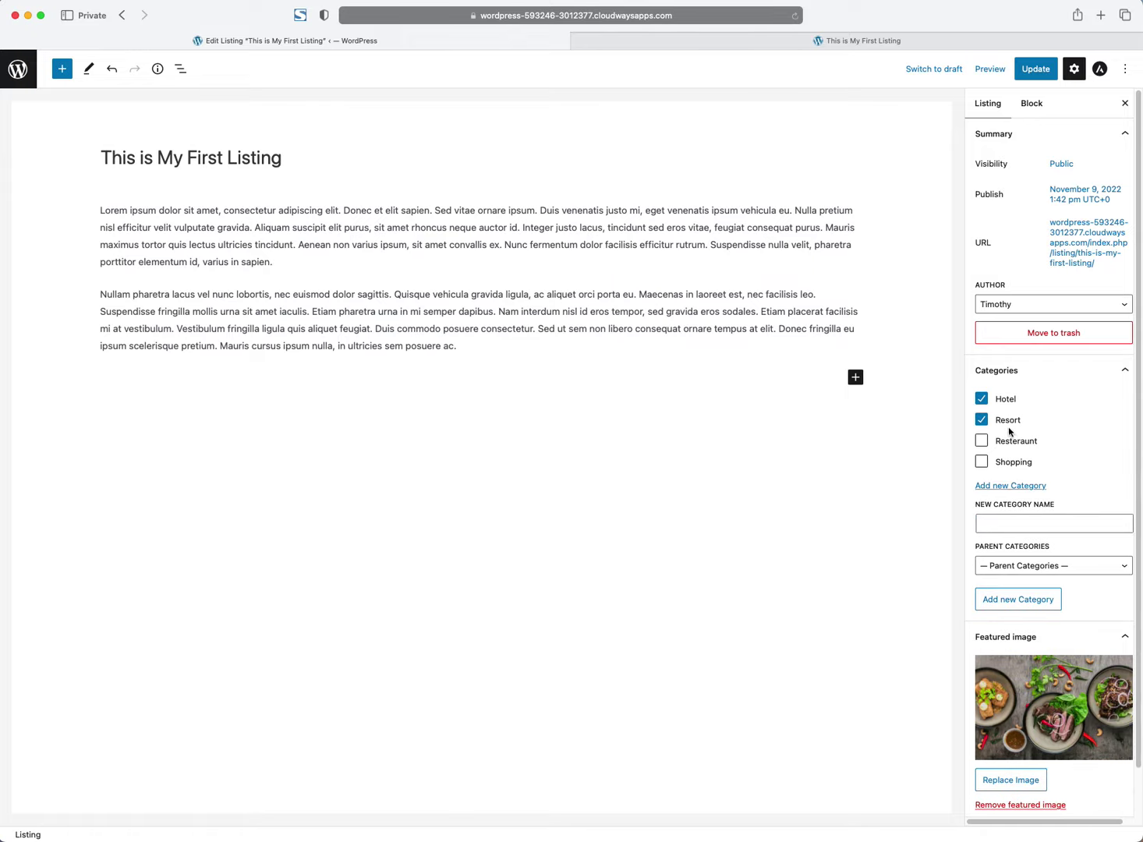
pyautogui.click(983, 423)
pyautogui.click(981, 421)
pyautogui.click(1026, 75)
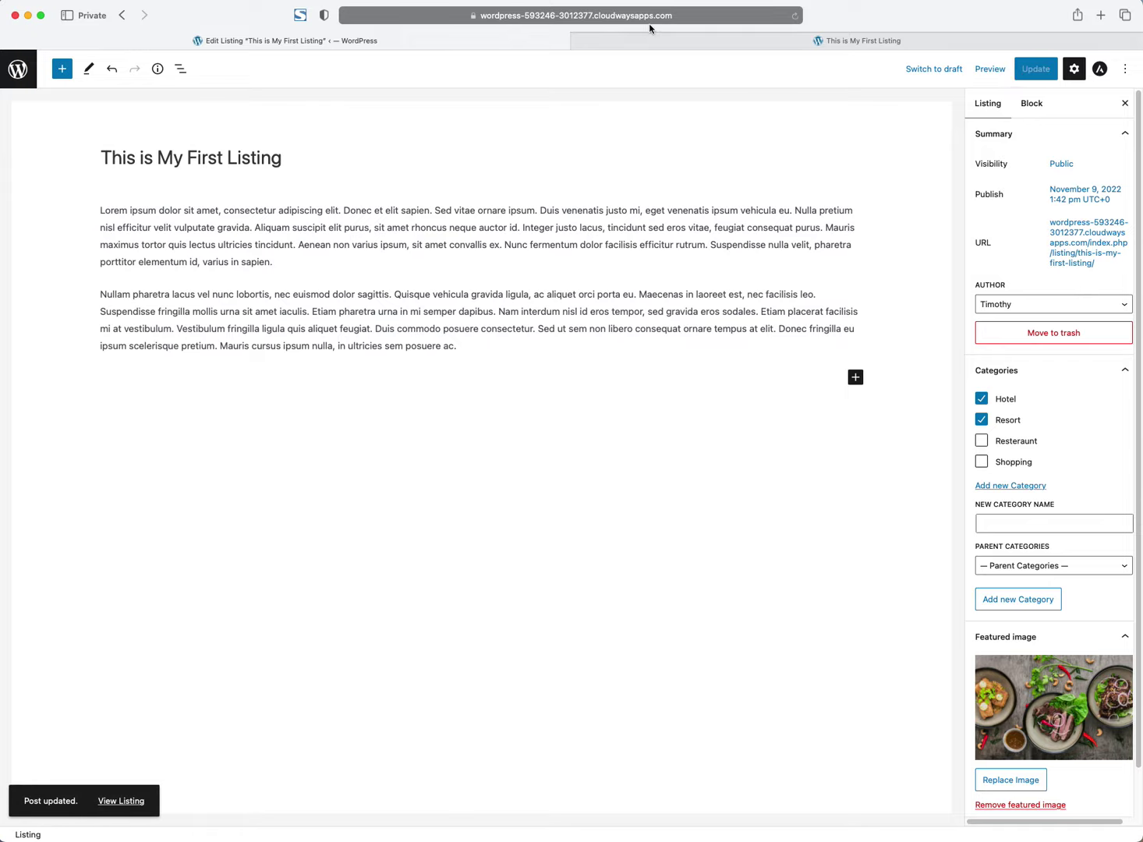
# Step: View the published listing page, and return to the overview of all listings
pyautogui.click(609, 43)
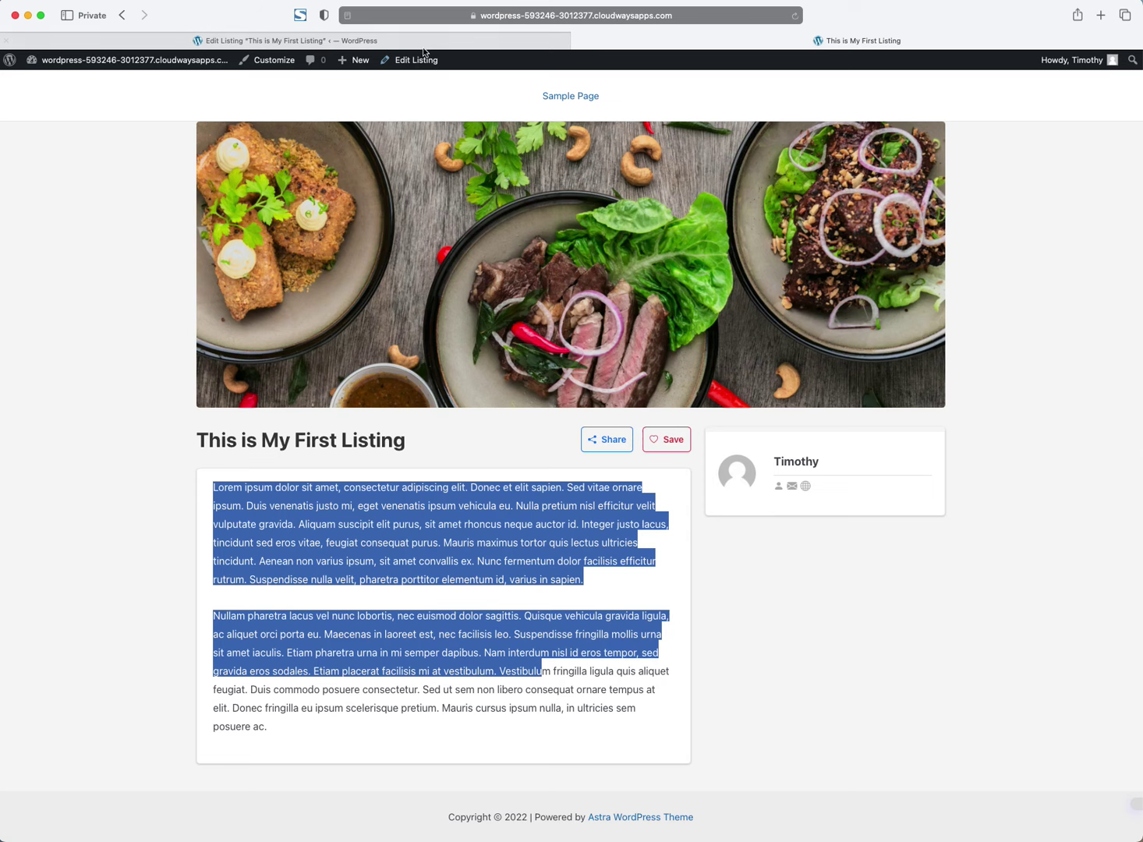
pyautogui.click(425, 40)
pyautogui.click(17, 68)
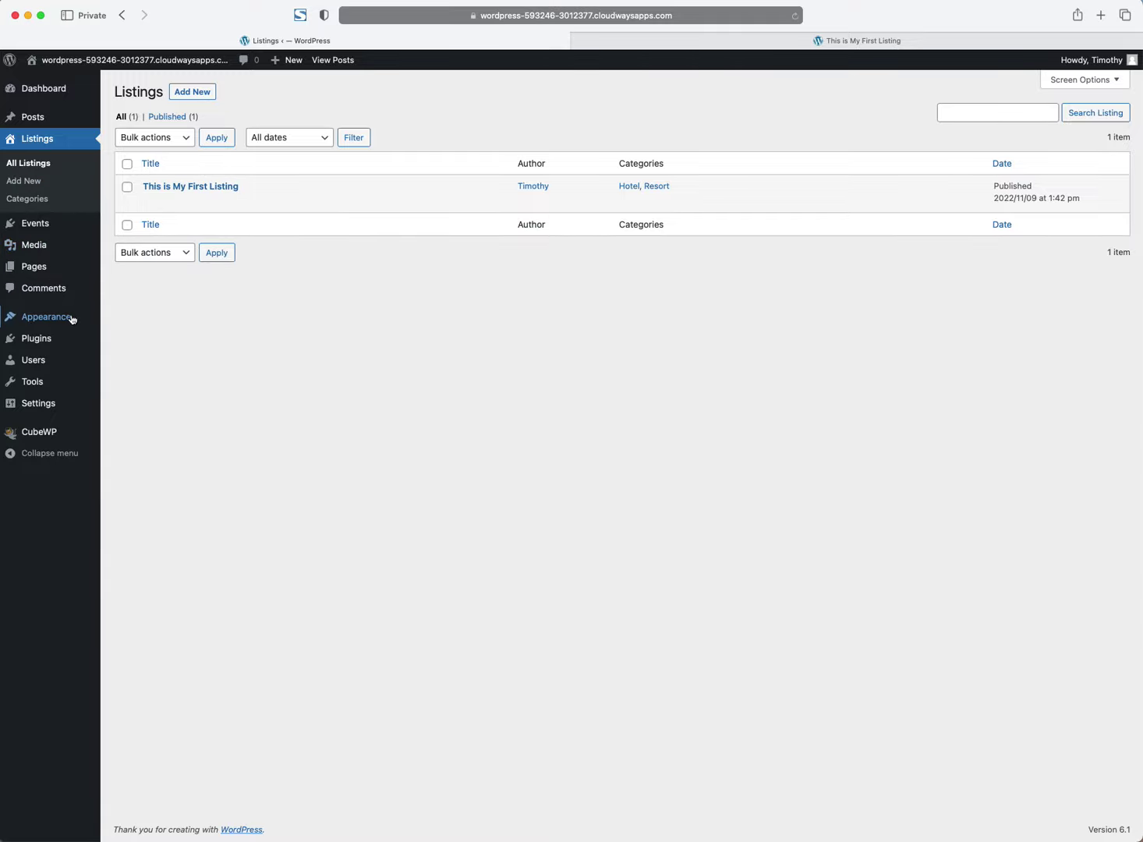
# Step: Start a new CubeWP taxonomy assigned to Listings with the slug "location"
pyautogui.moveTo(72, 318)
pyautogui.click(47, 435)
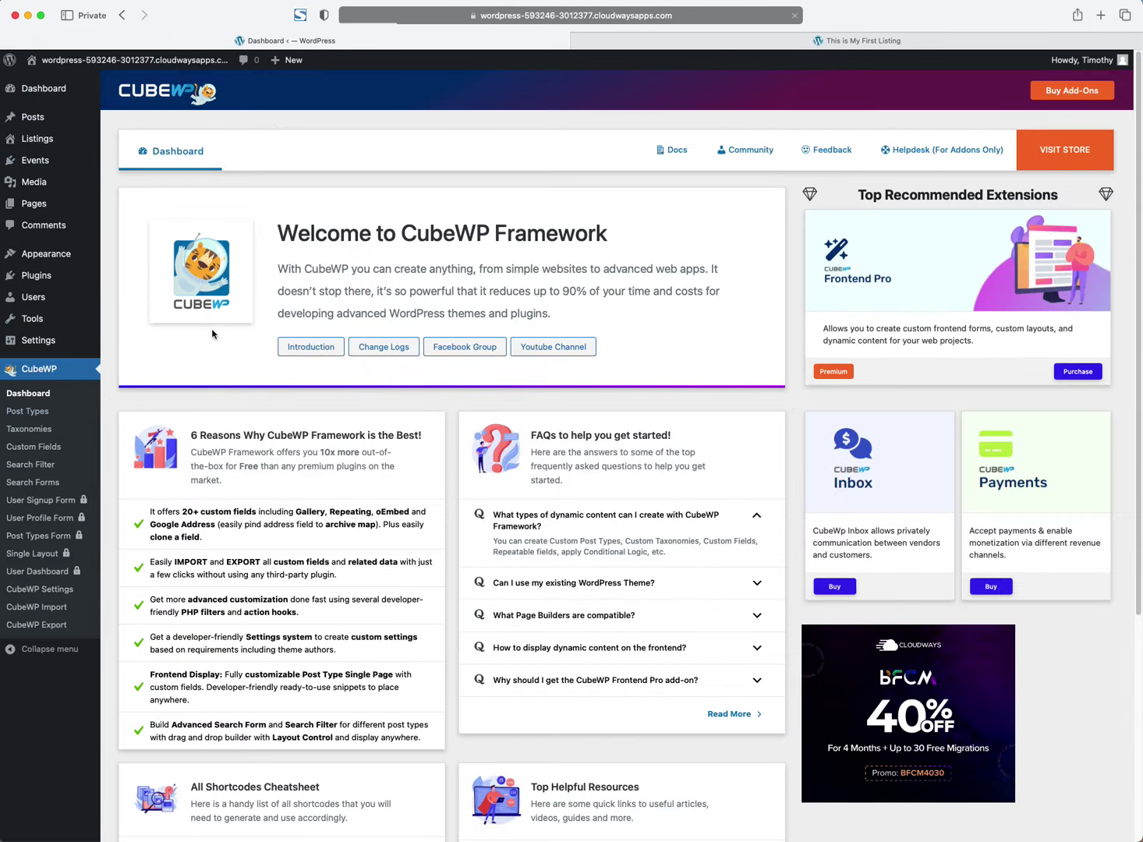
pyautogui.scroll(-5, 335, 473)
pyautogui.scroll(5, 336, 474)
pyautogui.click(30, 429)
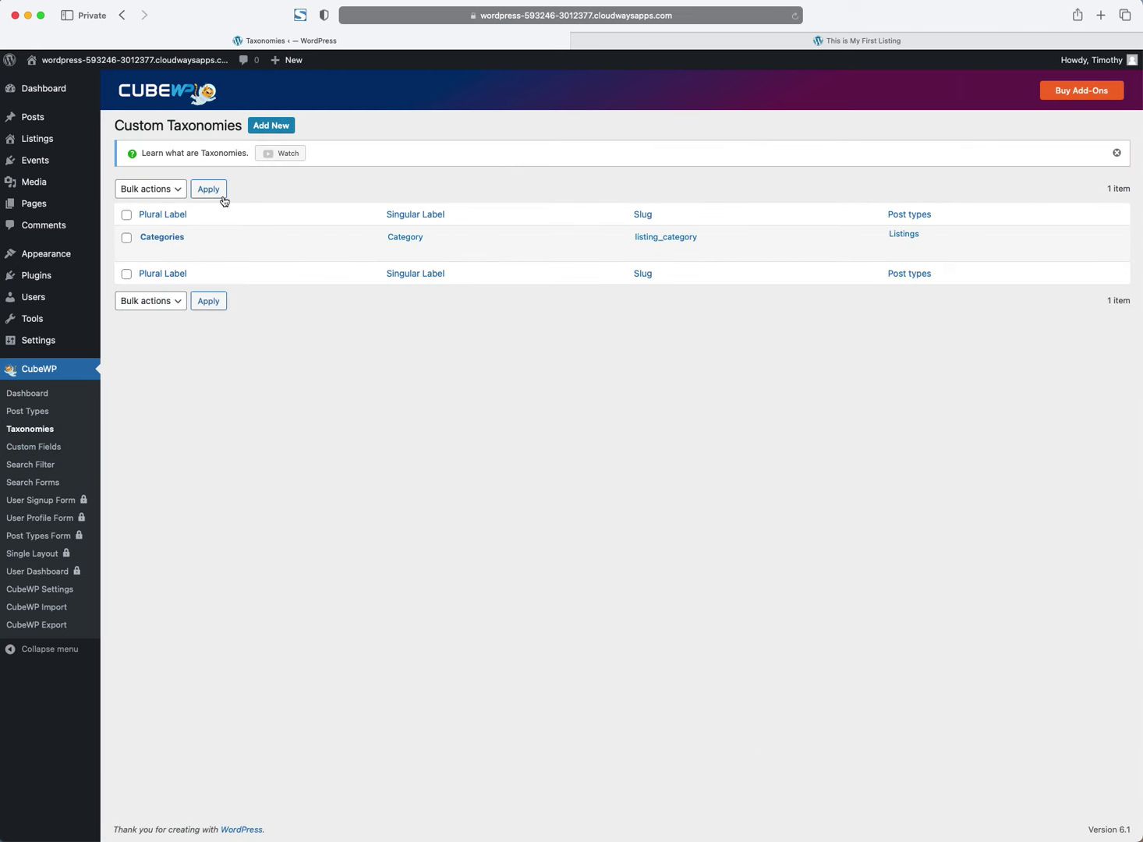
pyautogui.click(271, 125)
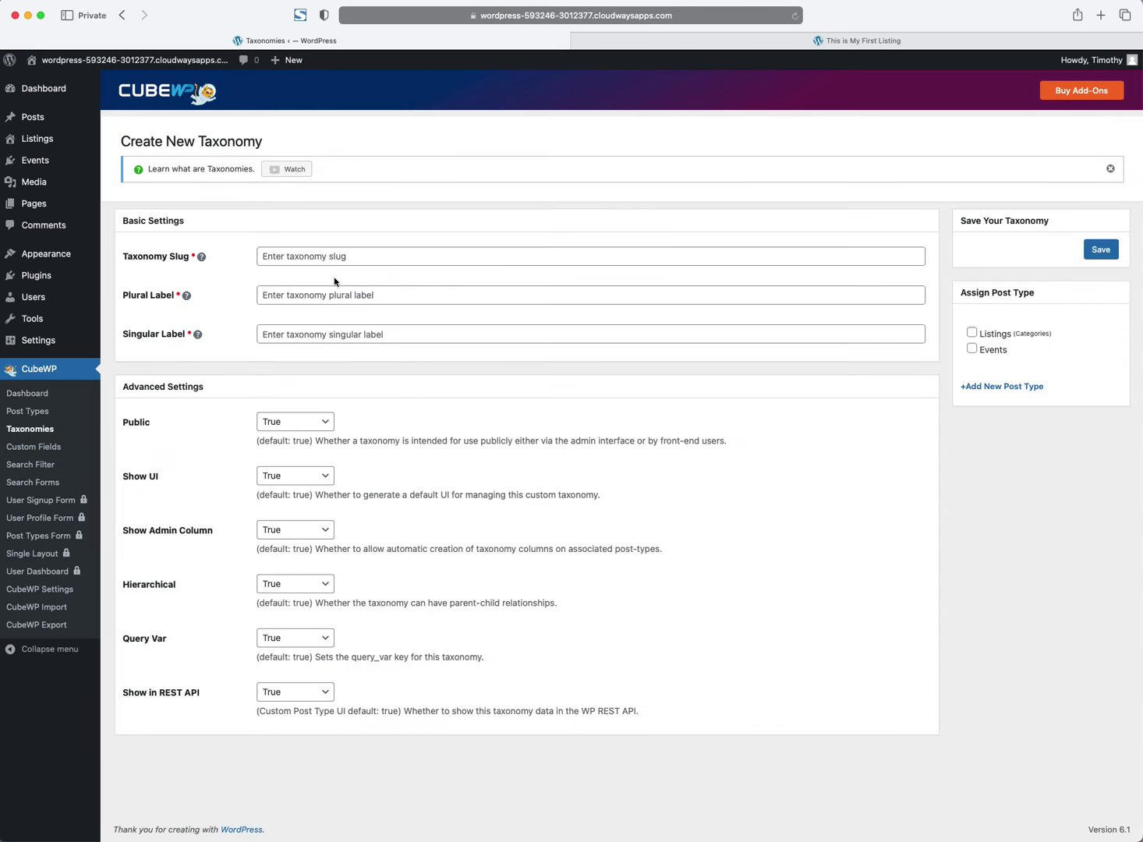
pyautogui.click(971, 333)
pyautogui.click(286, 255)
pyautogui.write('location')
# Step: Set the taxonomy's plural label to "Locations" and singular label to "Location", and save it
pyautogui.press('Tab')
pyautogui.write('Loc')
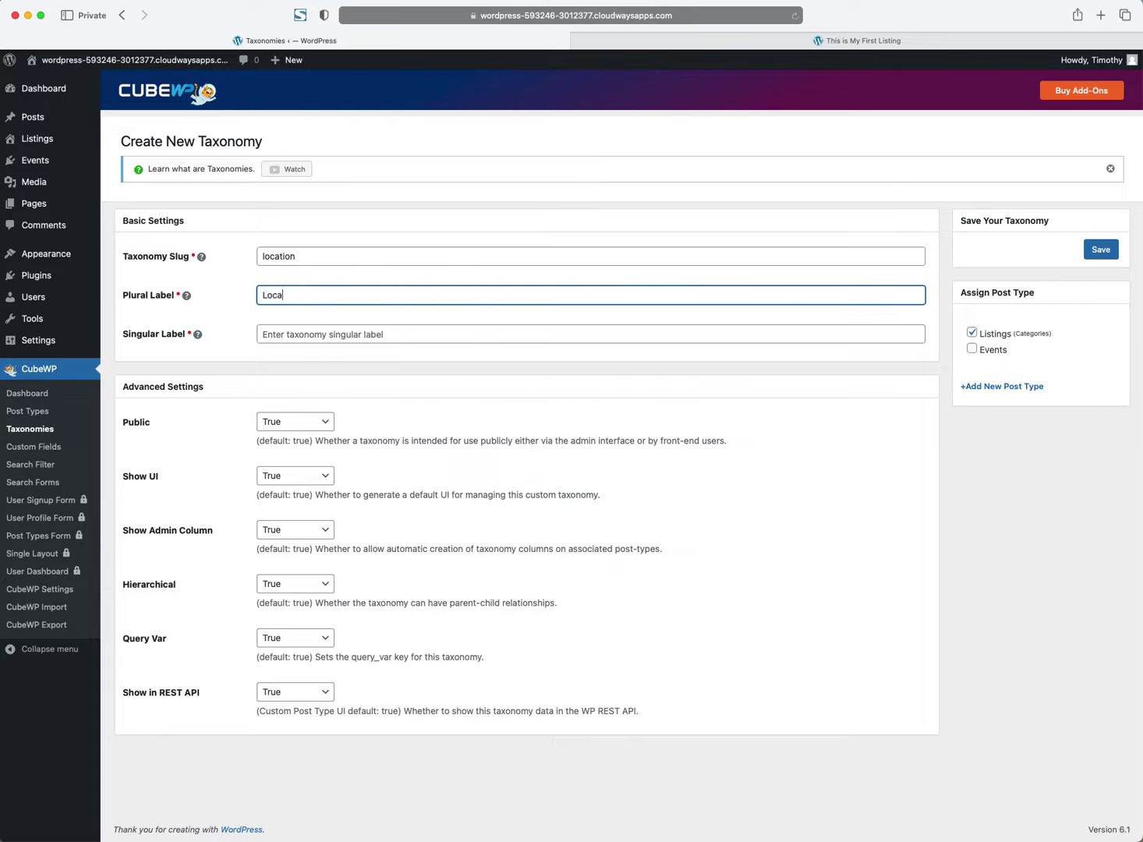
pyautogui.press('Tab')
pyautogui.write('Location')
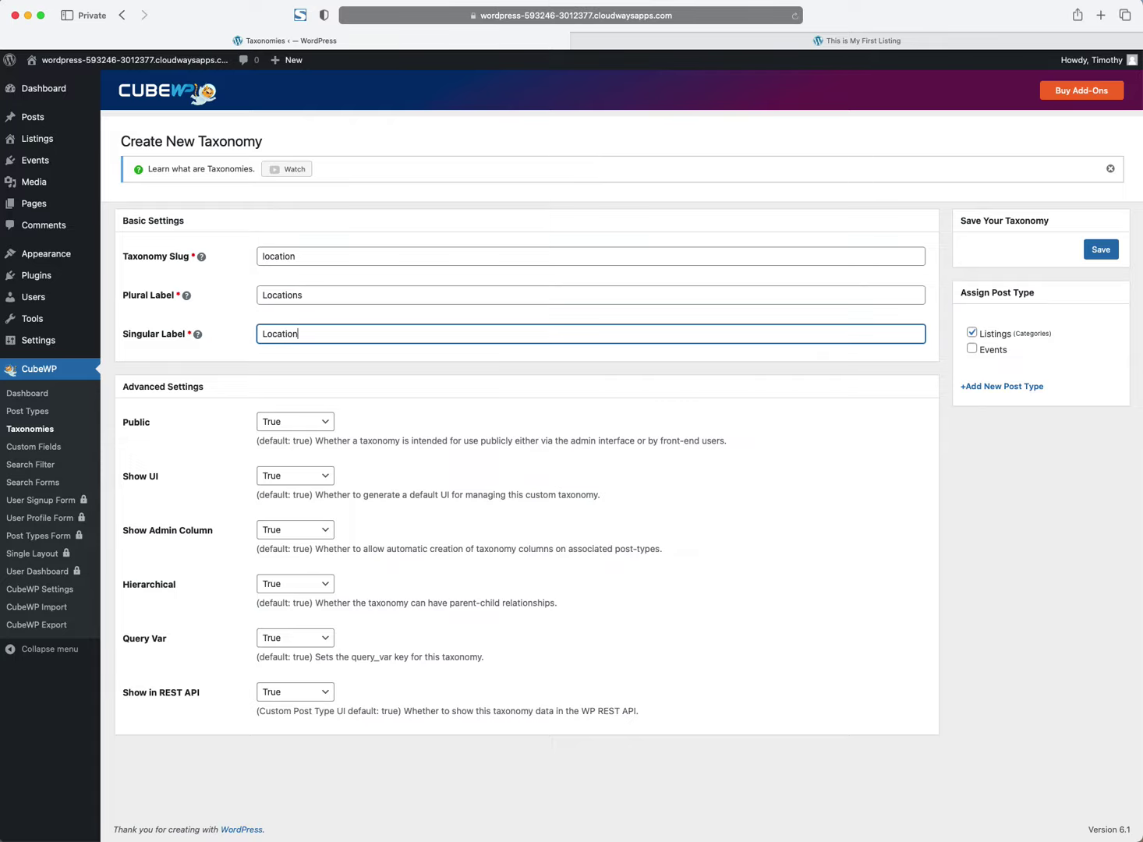
pyautogui.click(1083, 251)
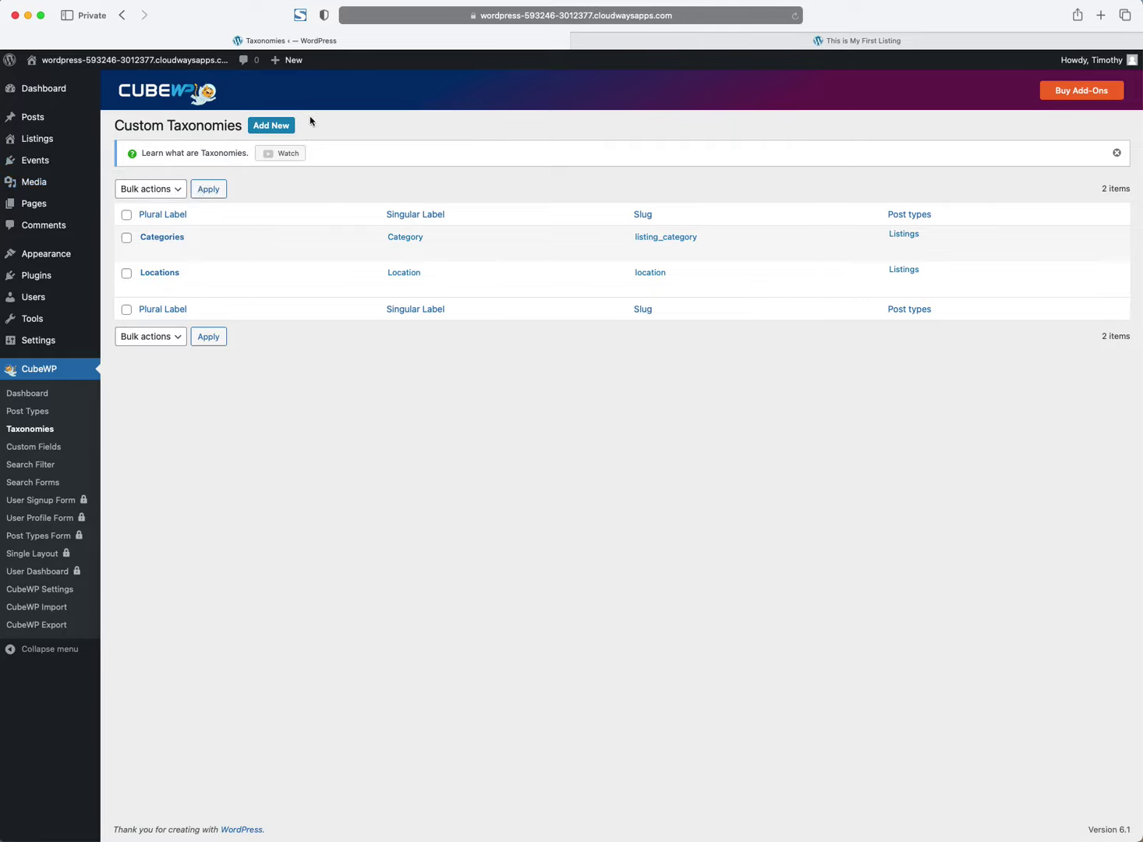
# Step: Create and save a taxonomy for Listings with slug "payment", plural label "Payments" and singular label "Payment"
pyautogui.click(277, 126)
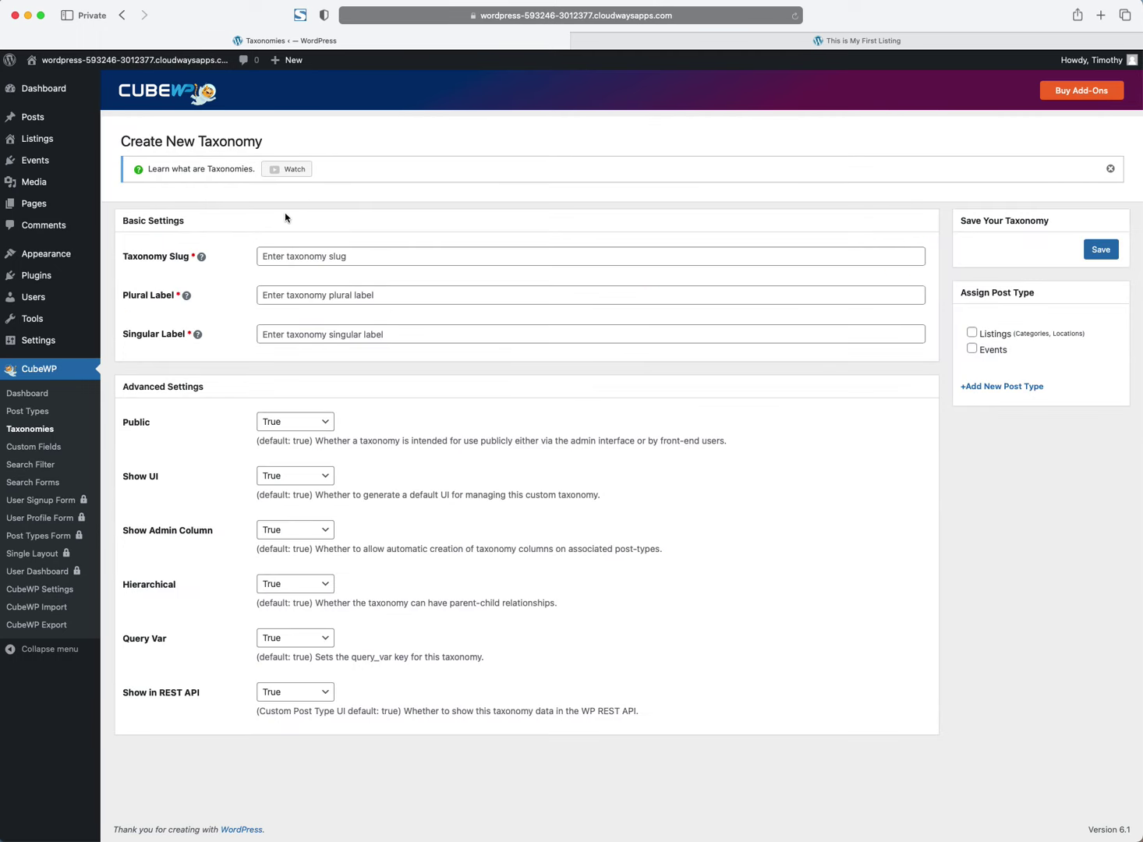
pyautogui.click(276, 256)
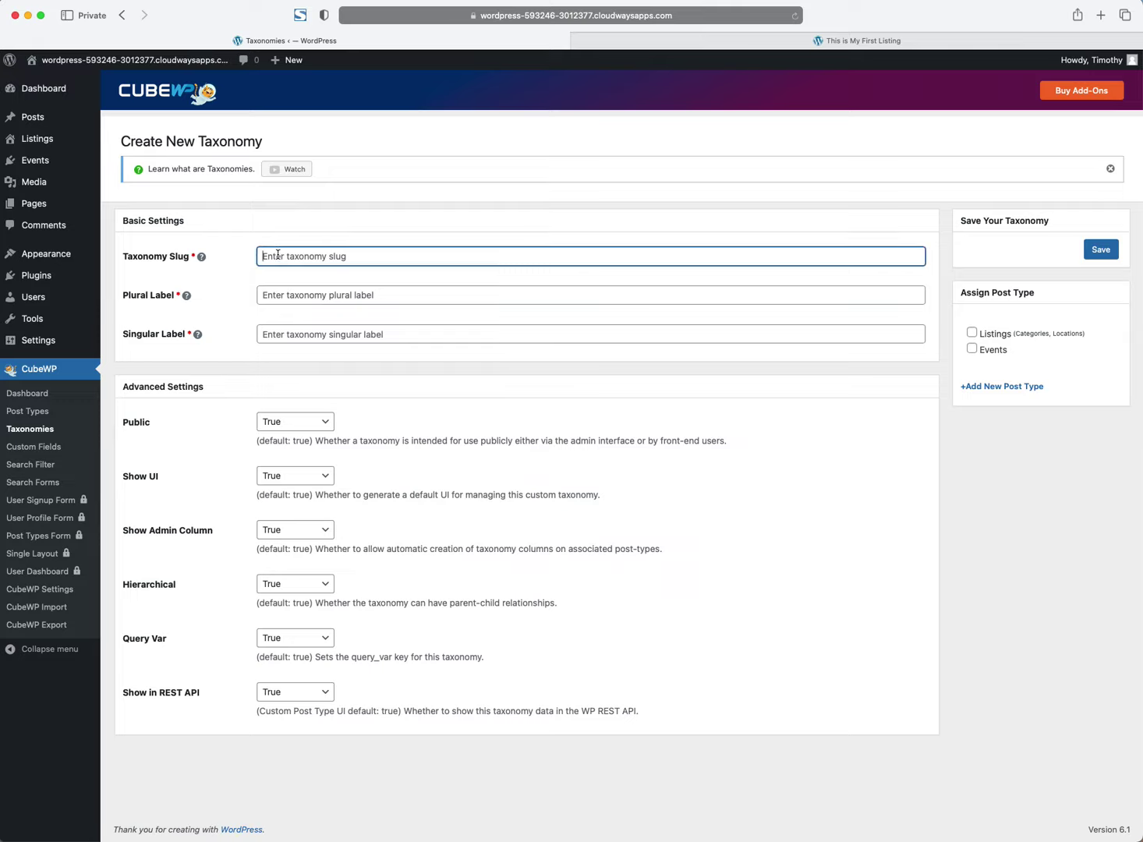
pyautogui.write('payment')
pyautogui.press('Tab')
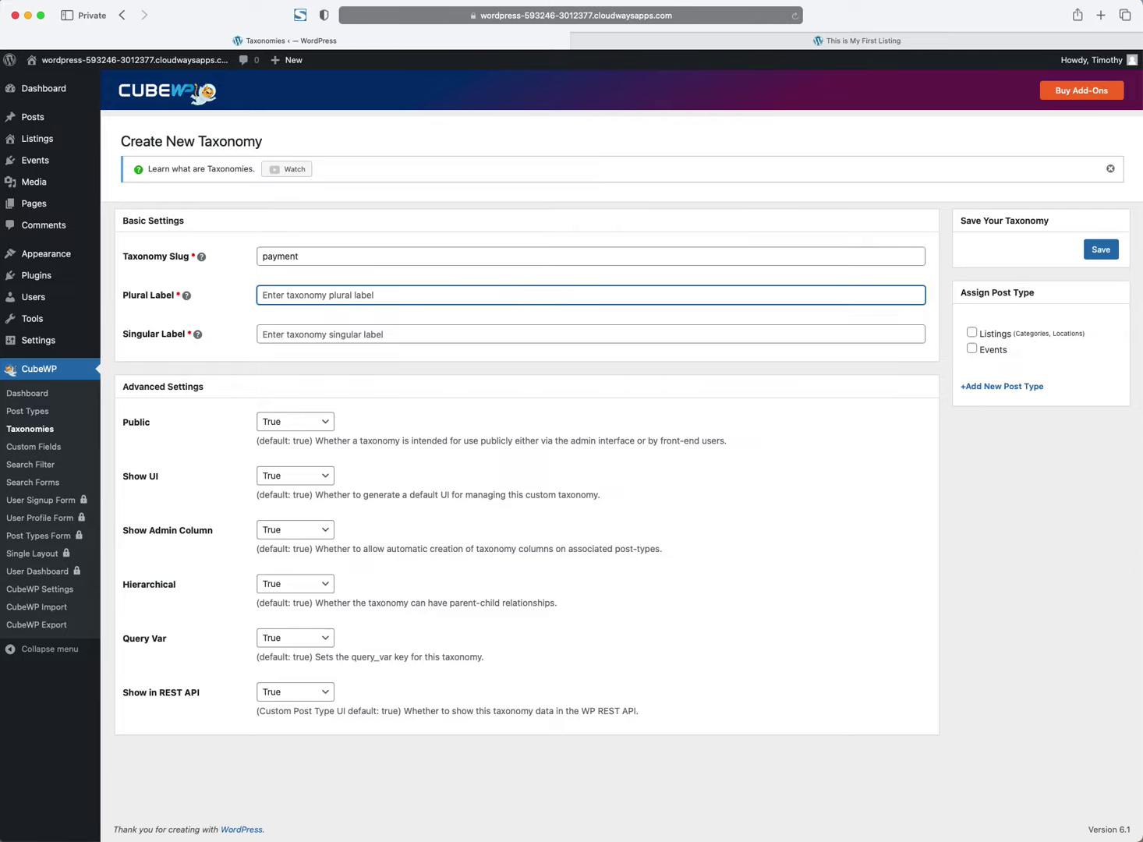
pyautogui.write('Payments')
pyautogui.press('Tab')
pyautogui.write('P')
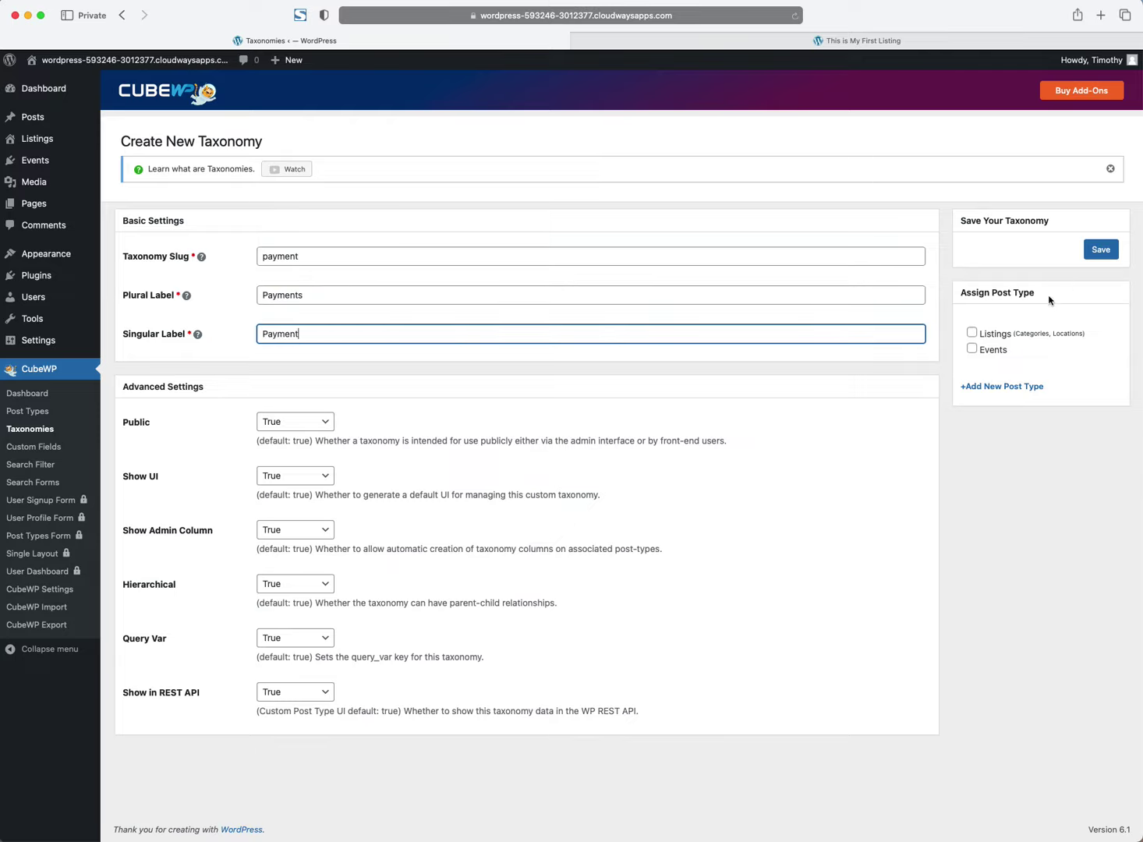
pyautogui.click(989, 337)
pyautogui.click(1102, 250)
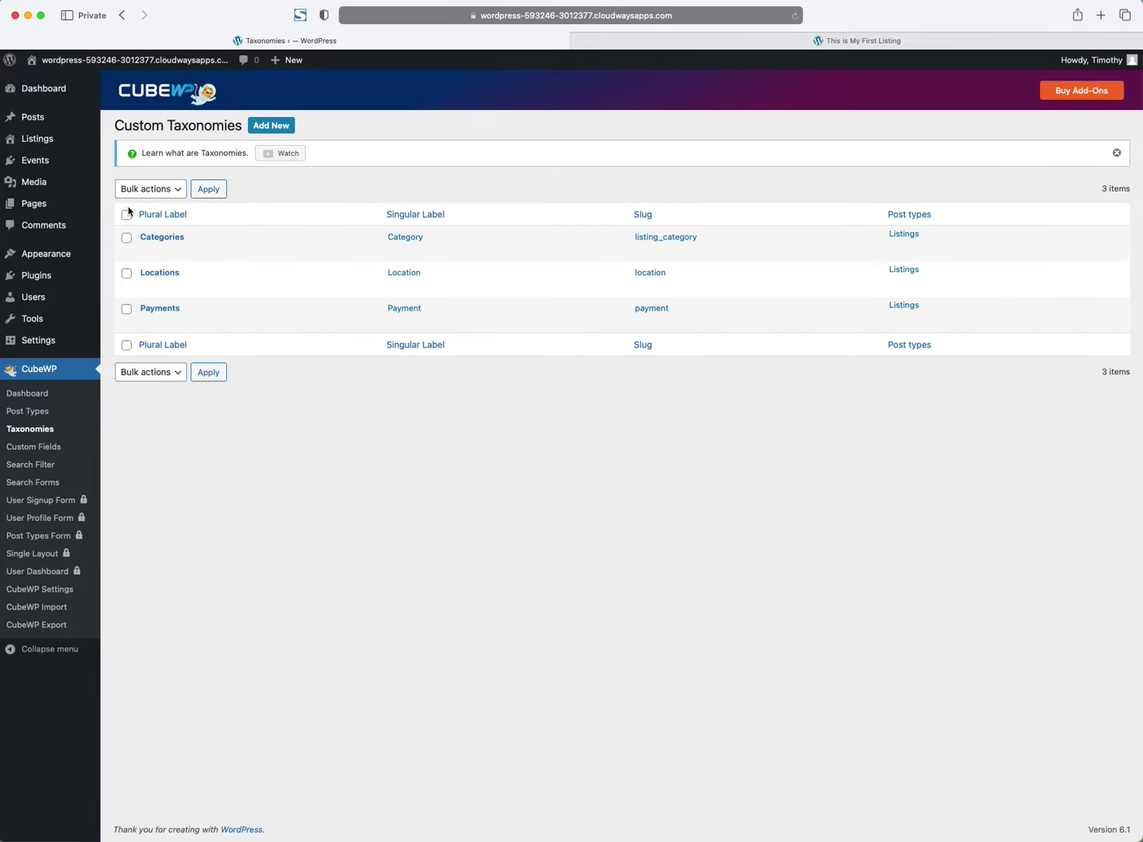
# Step: Add the listing payment terms Accepts Credit Cards, Bitcoin and Cash Only
pyautogui.moveTo(40, 144)
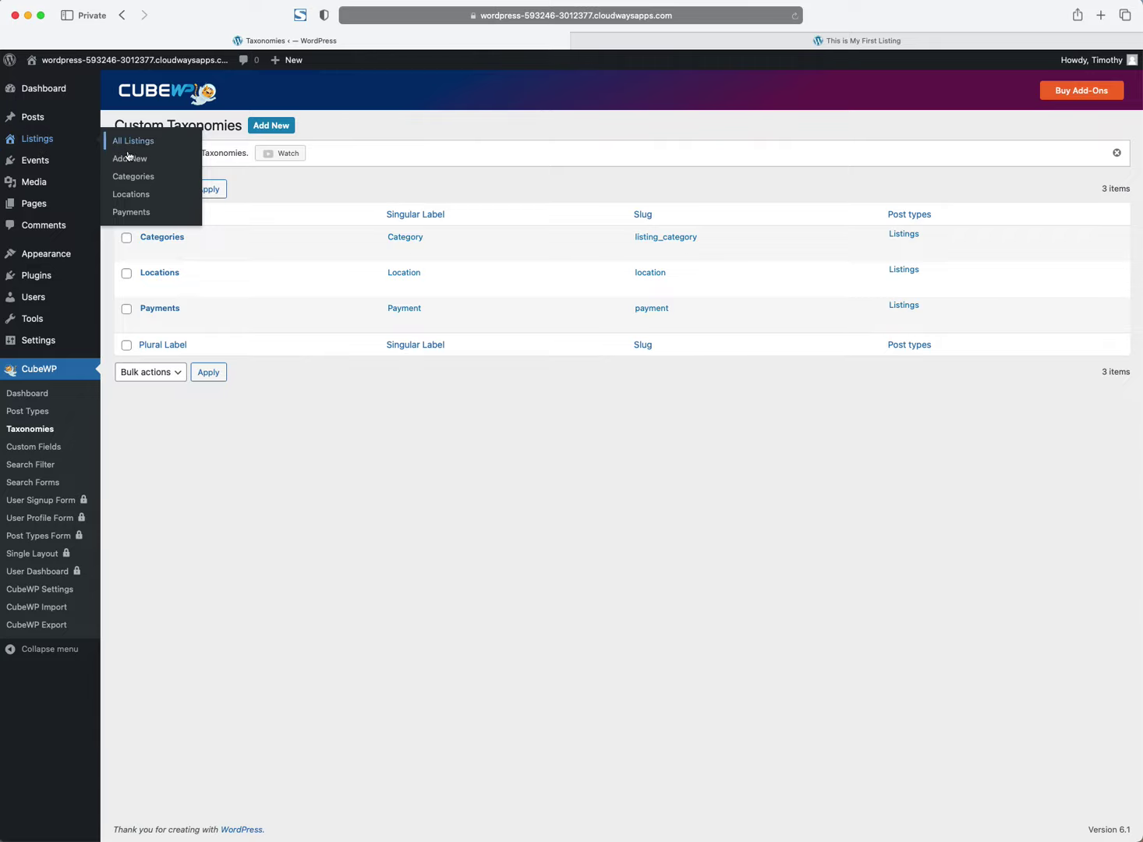
pyautogui.click(117, 220)
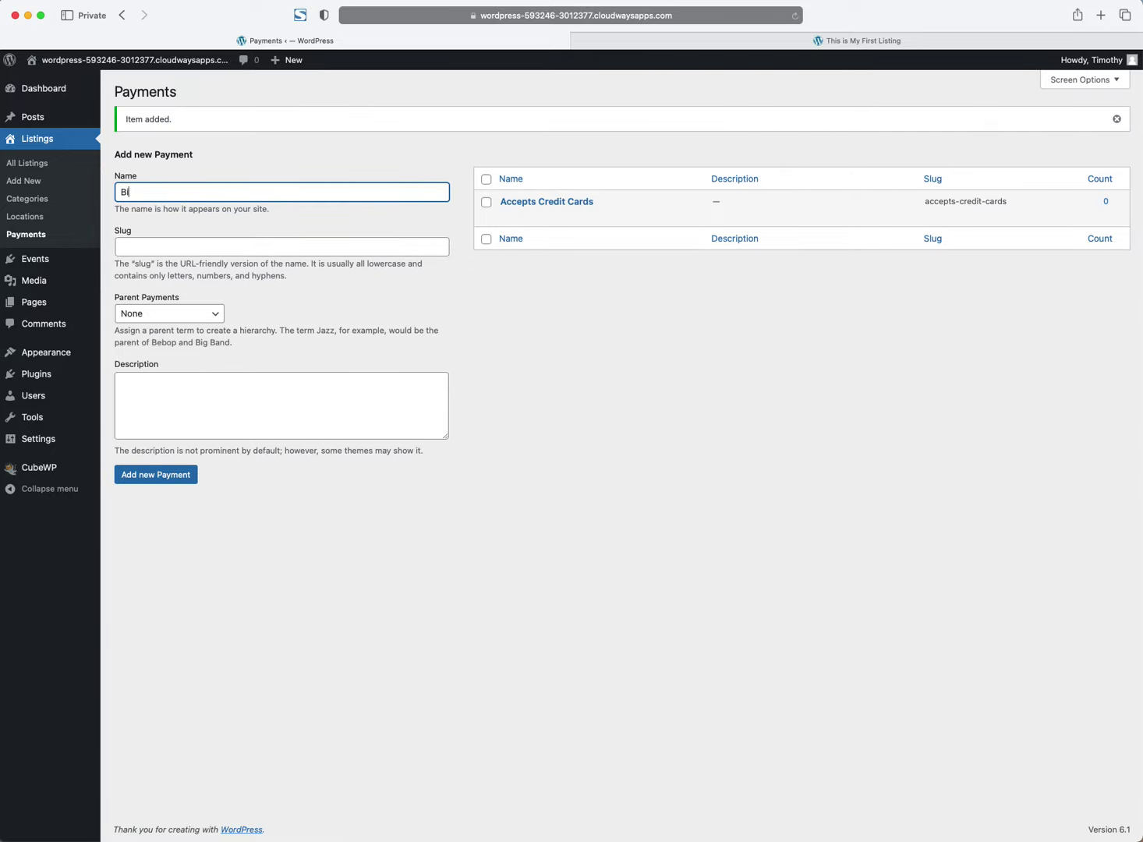
pyautogui.press('Return')
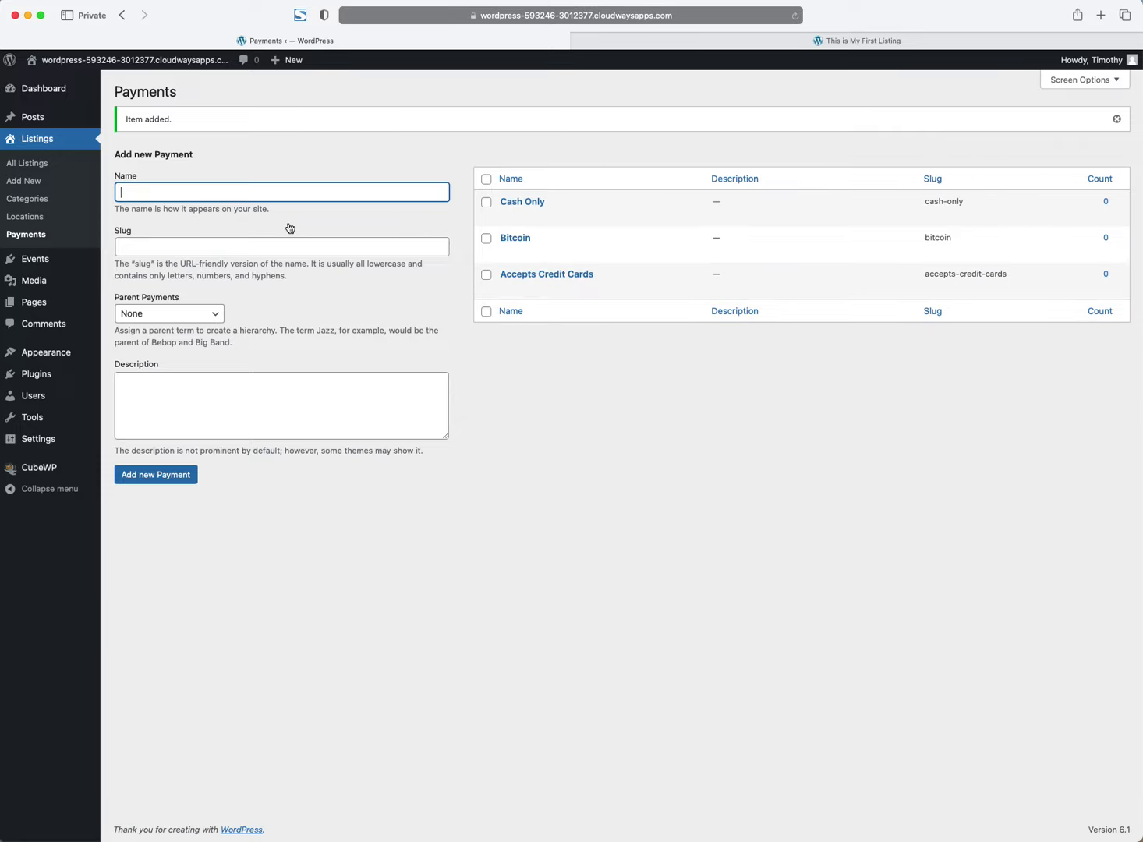
# Step: Start a new listing, expand its location and payment options, and add "Florida" as a new location
pyautogui.rightClick(28, 182)
pyautogui.click(15, 180)
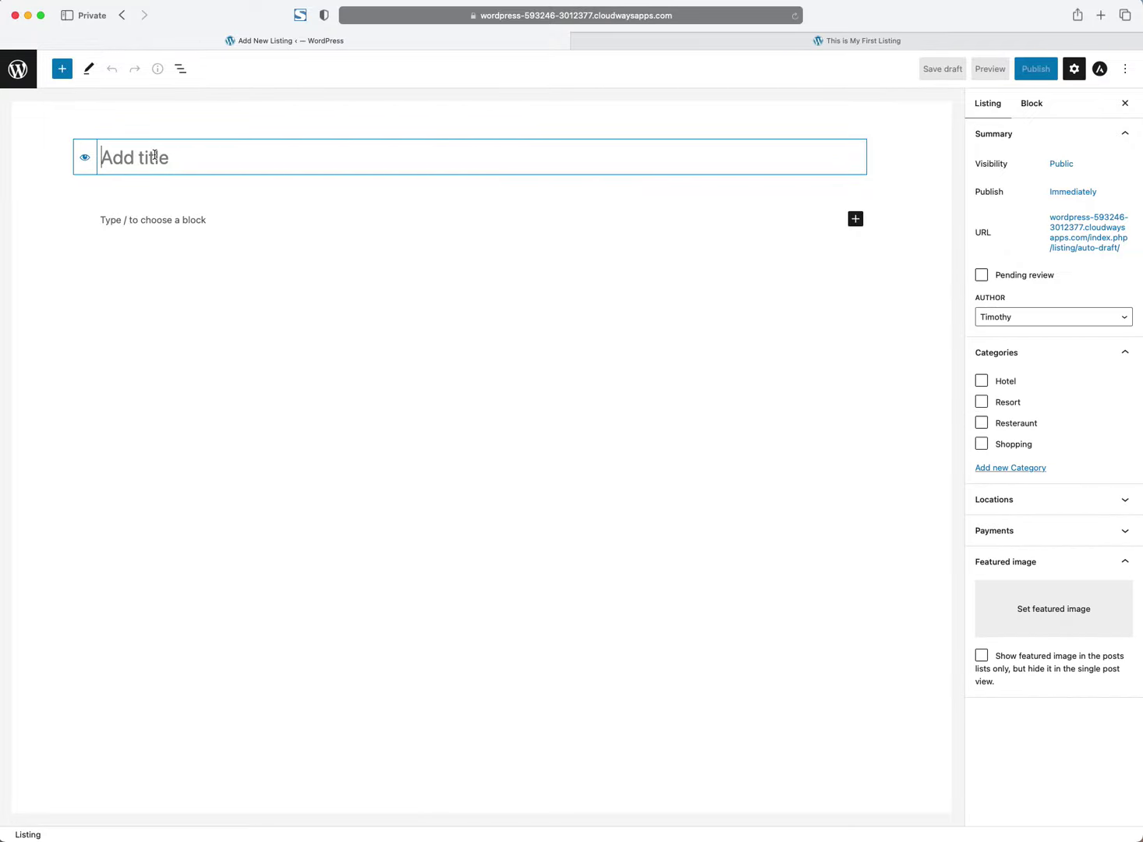
pyautogui.click(1004, 504)
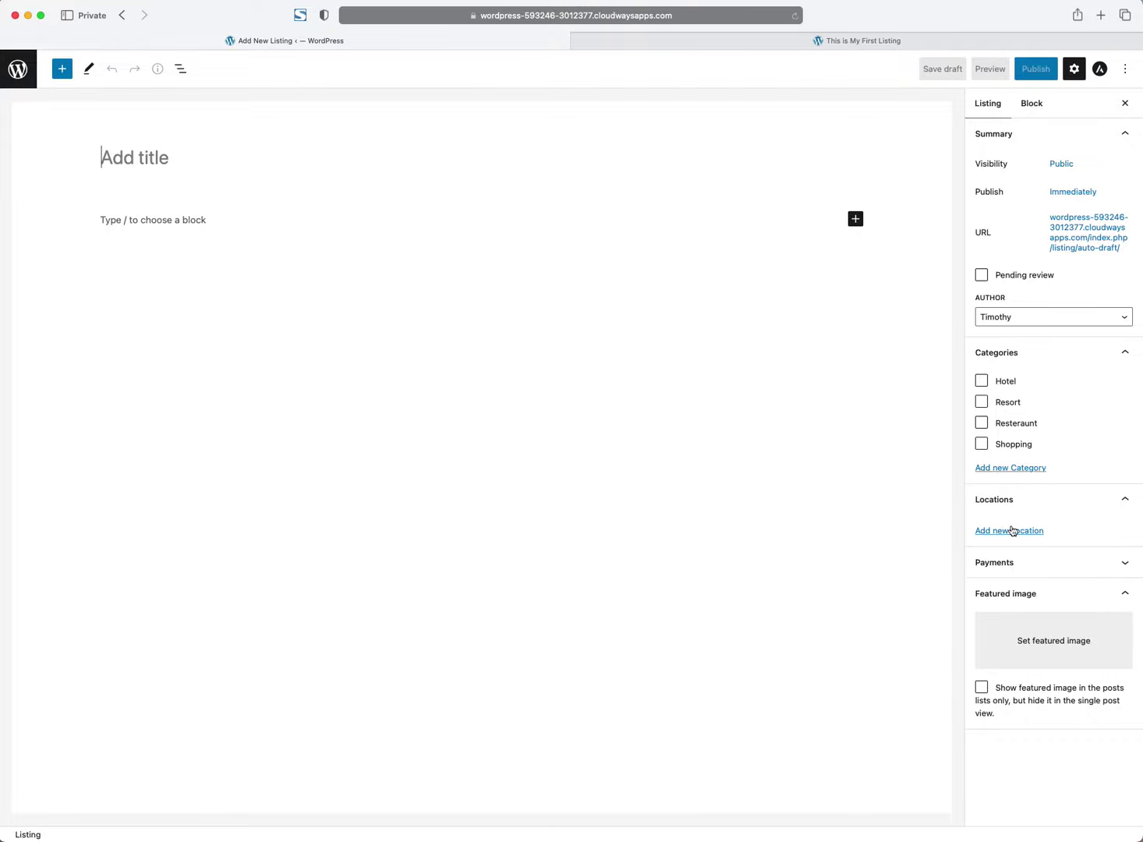
pyautogui.click(996, 561)
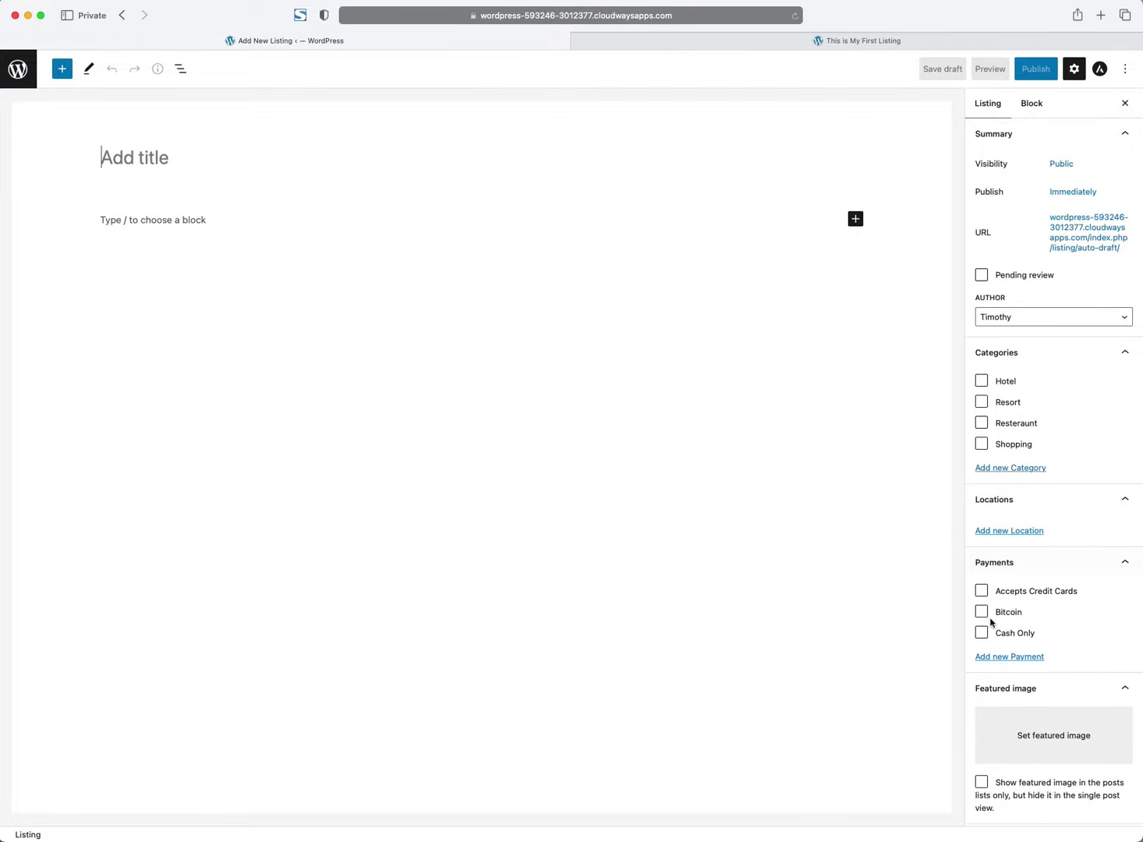
pyautogui.click(1029, 531)
pyautogui.click(1008, 567)
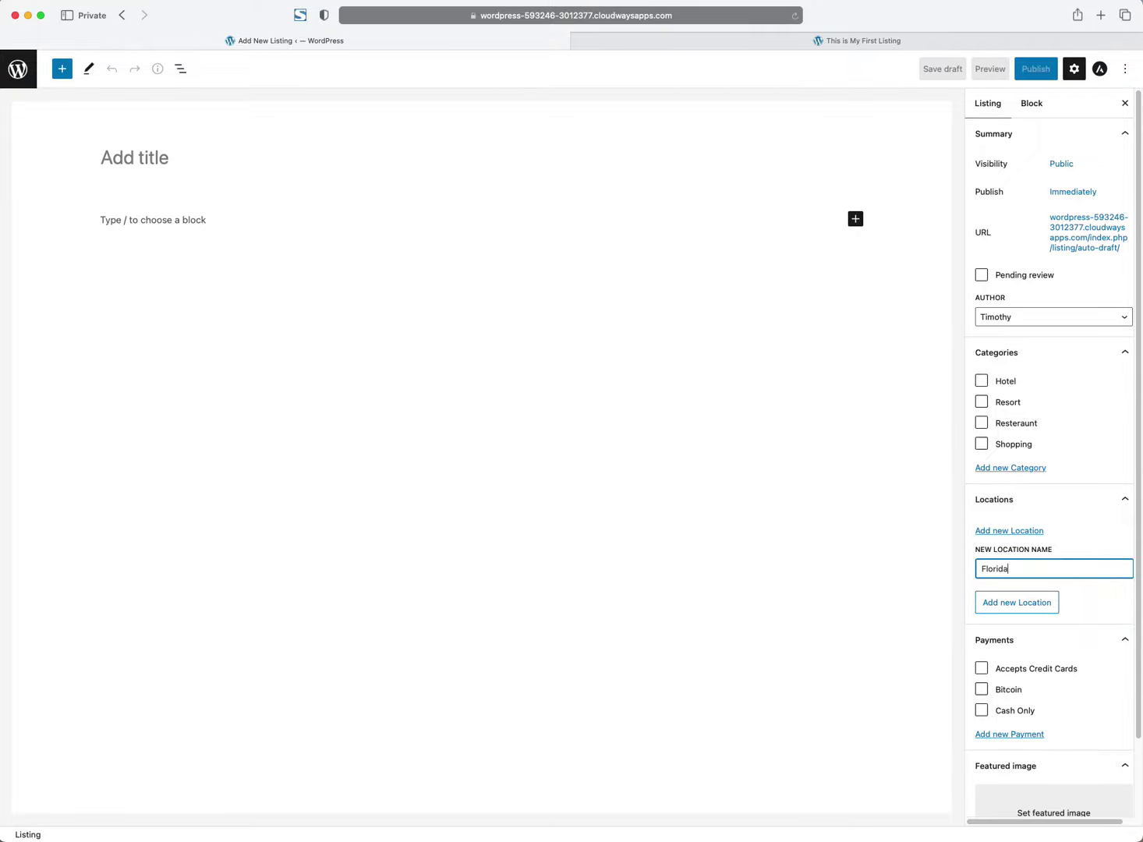
pyautogui.click(1021, 605)
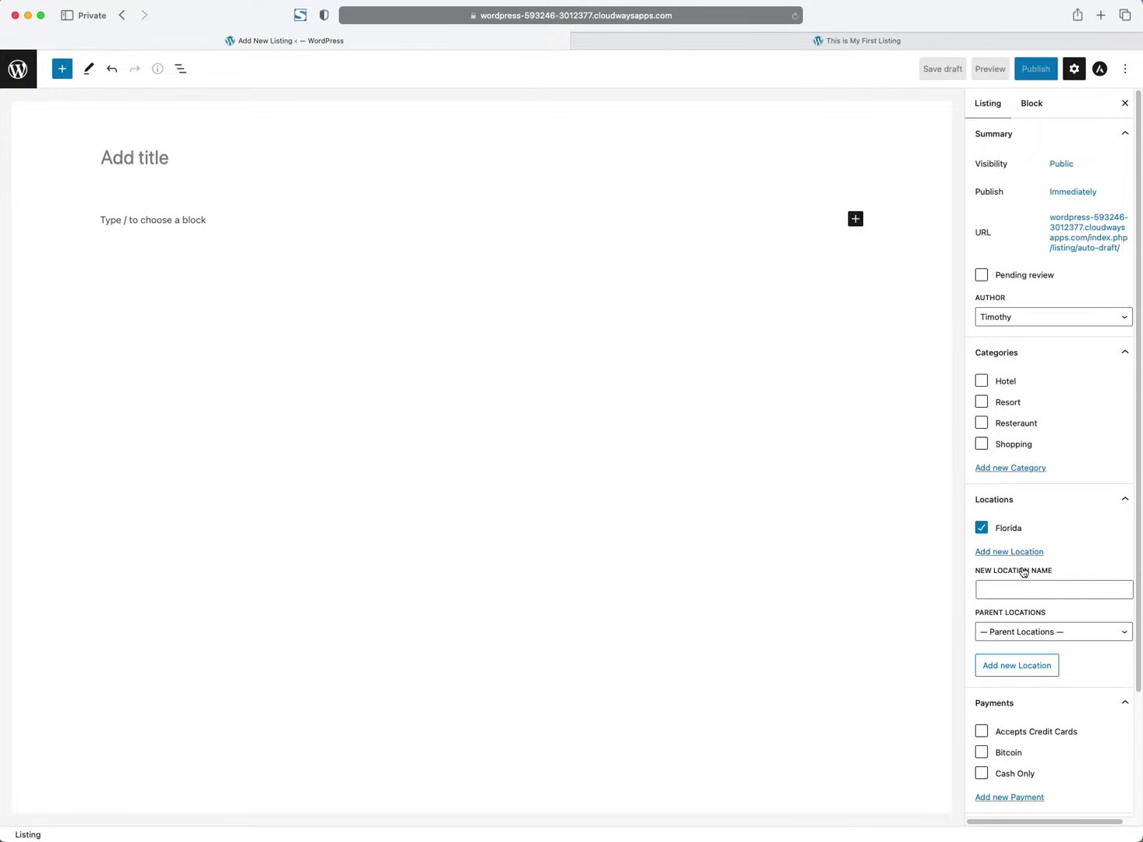
# Step: Add "Orlando" as a new location with Florida as its parent location
pyautogui.click(1035, 630)
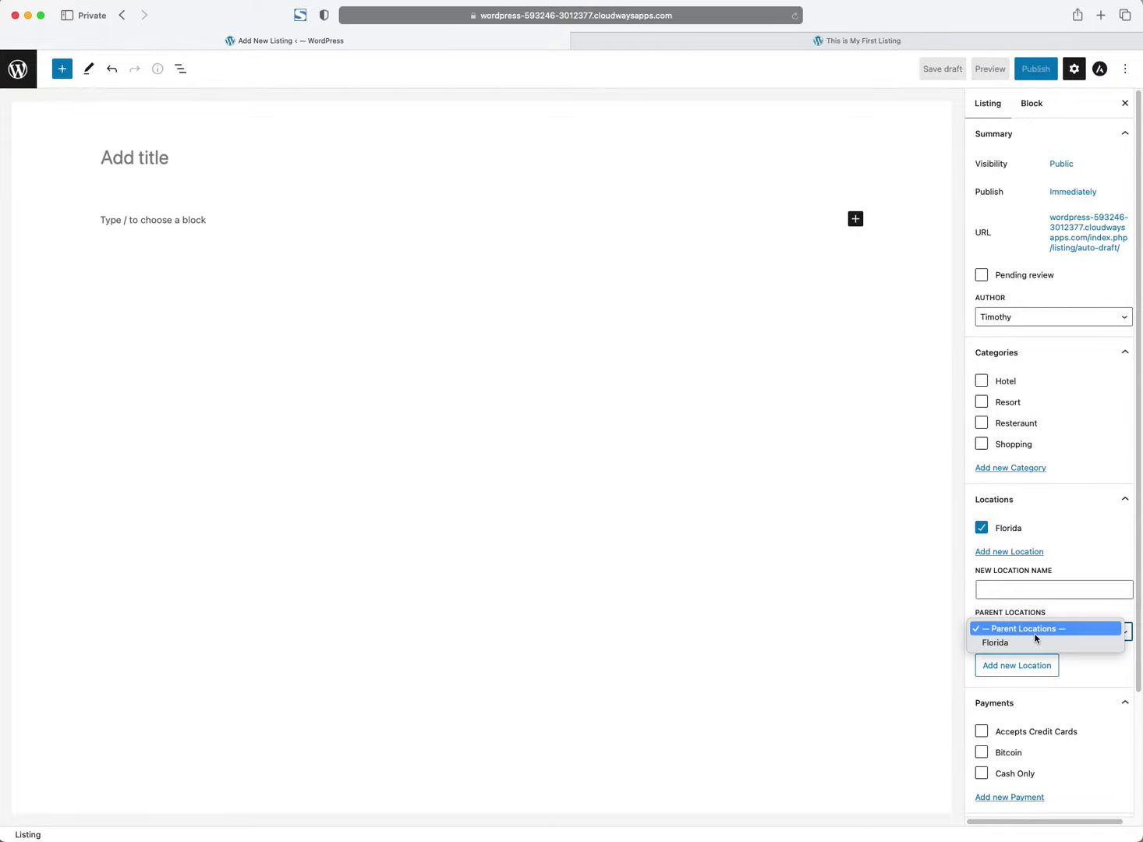
pyautogui.click(1030, 643)
pyautogui.click(1033, 591)
pyautogui.write('ORland')
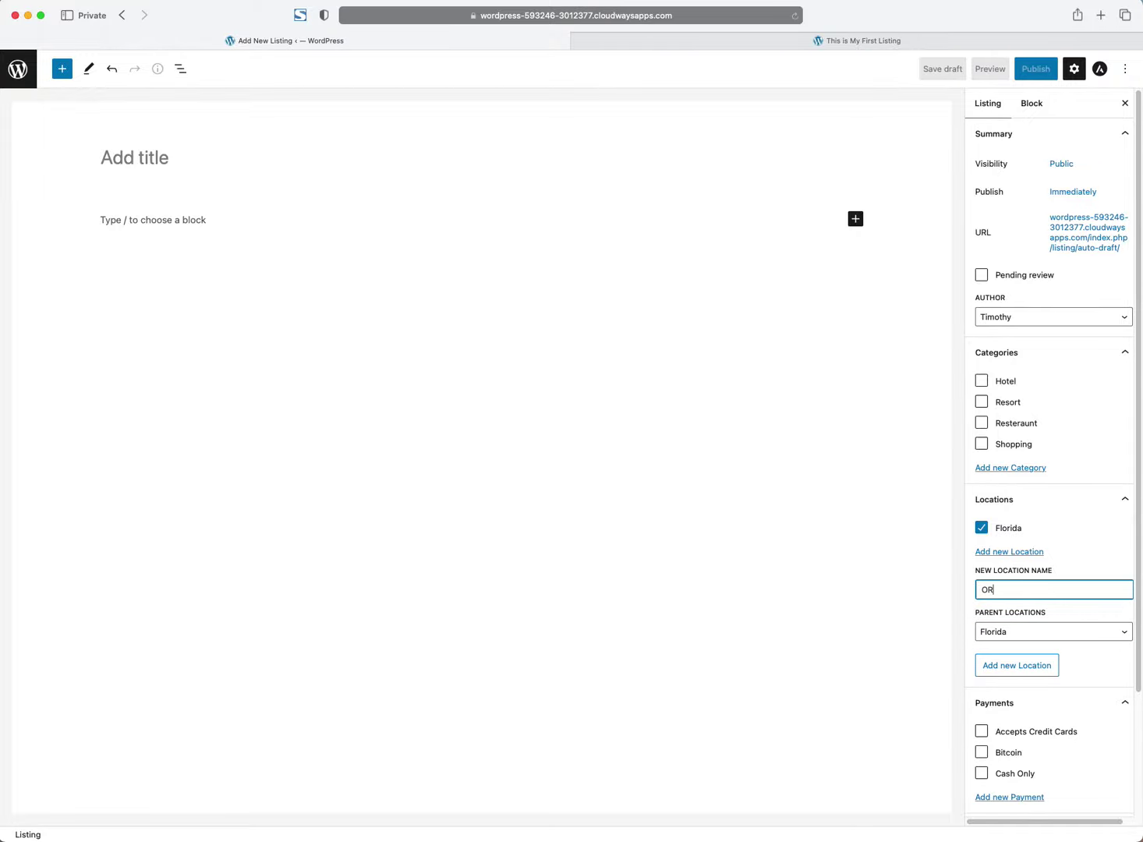
pyautogui.press('BackSpace')
pyautogui.press('BackSpace')
pyautogui.press('BackSpace')
pyautogui.press('BackSpace')
pyautogui.press('BackSpace')
pyautogui.write('rlando')
pyautogui.click(1040, 672)
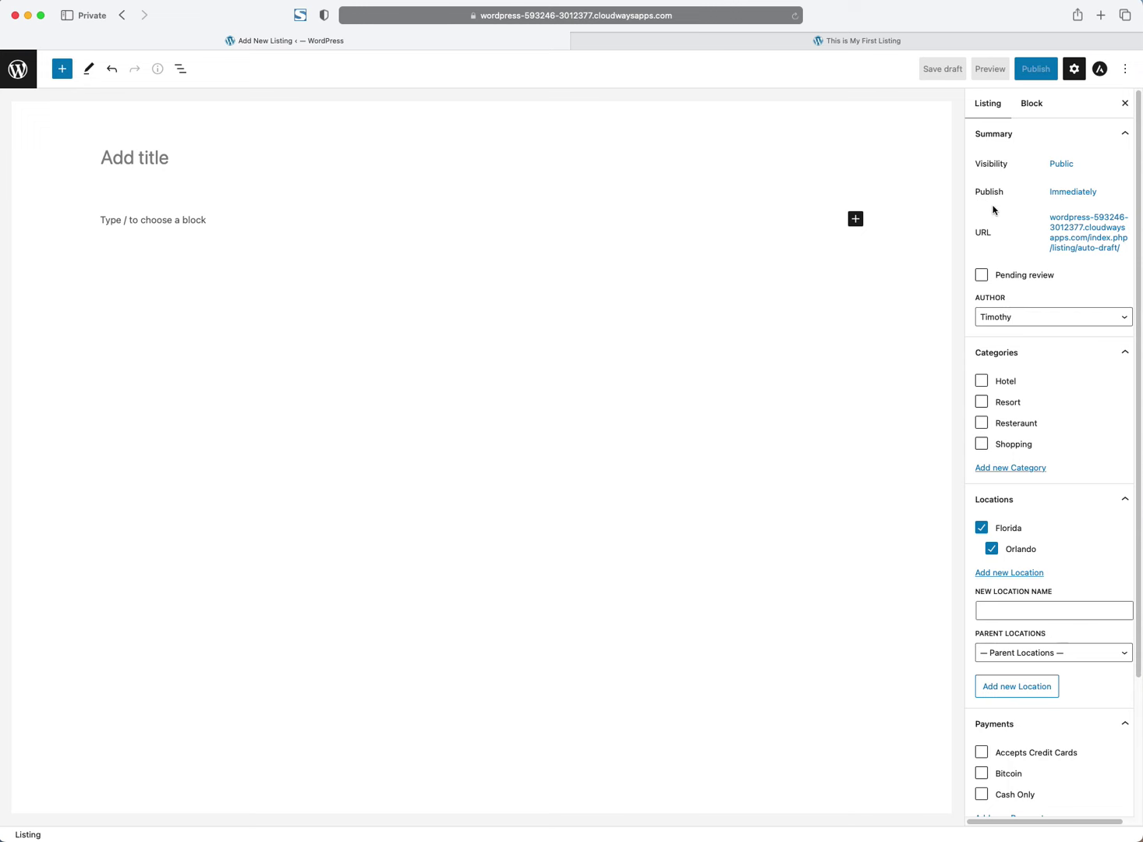
# Step: Leave the new listing editor without saving and return to the listing payment terms
pyautogui.click(656, 39)
pyautogui.click(162, 135)
pyautogui.click(225, 41)
pyautogui.click(122, 23)
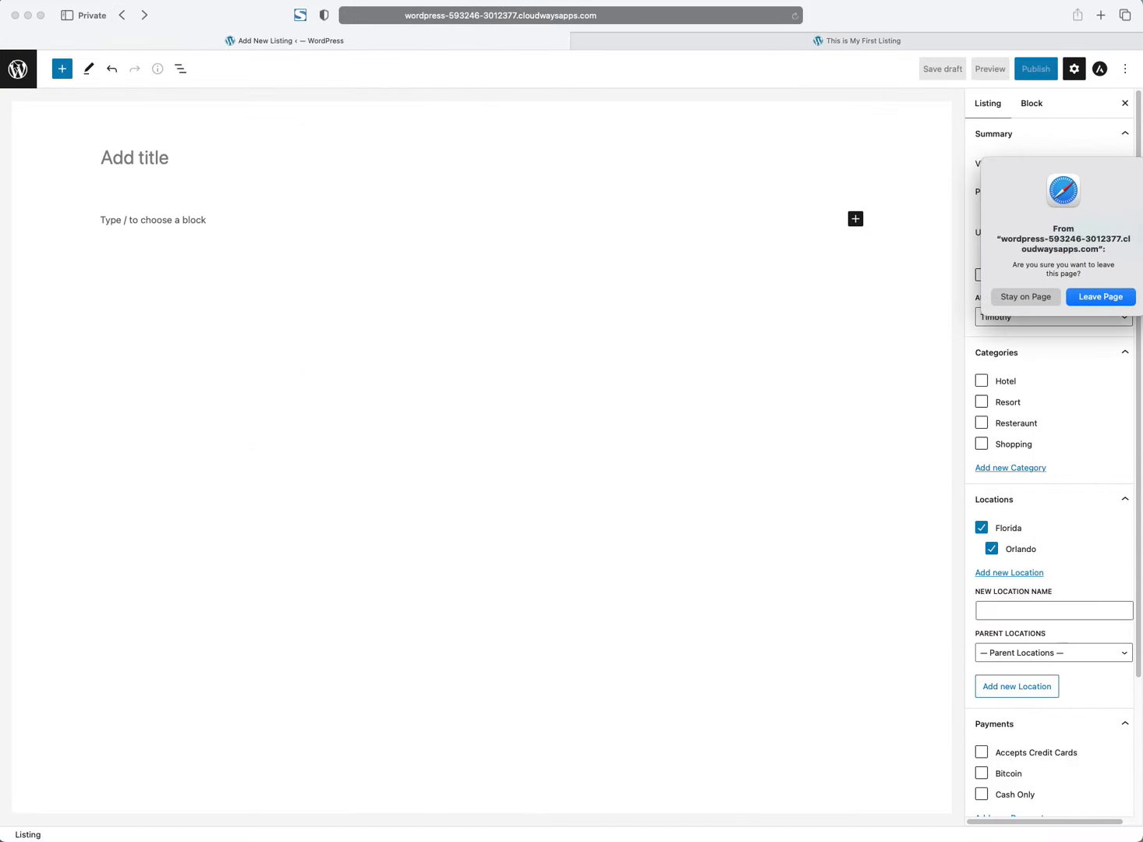
pyautogui.click(1086, 295)
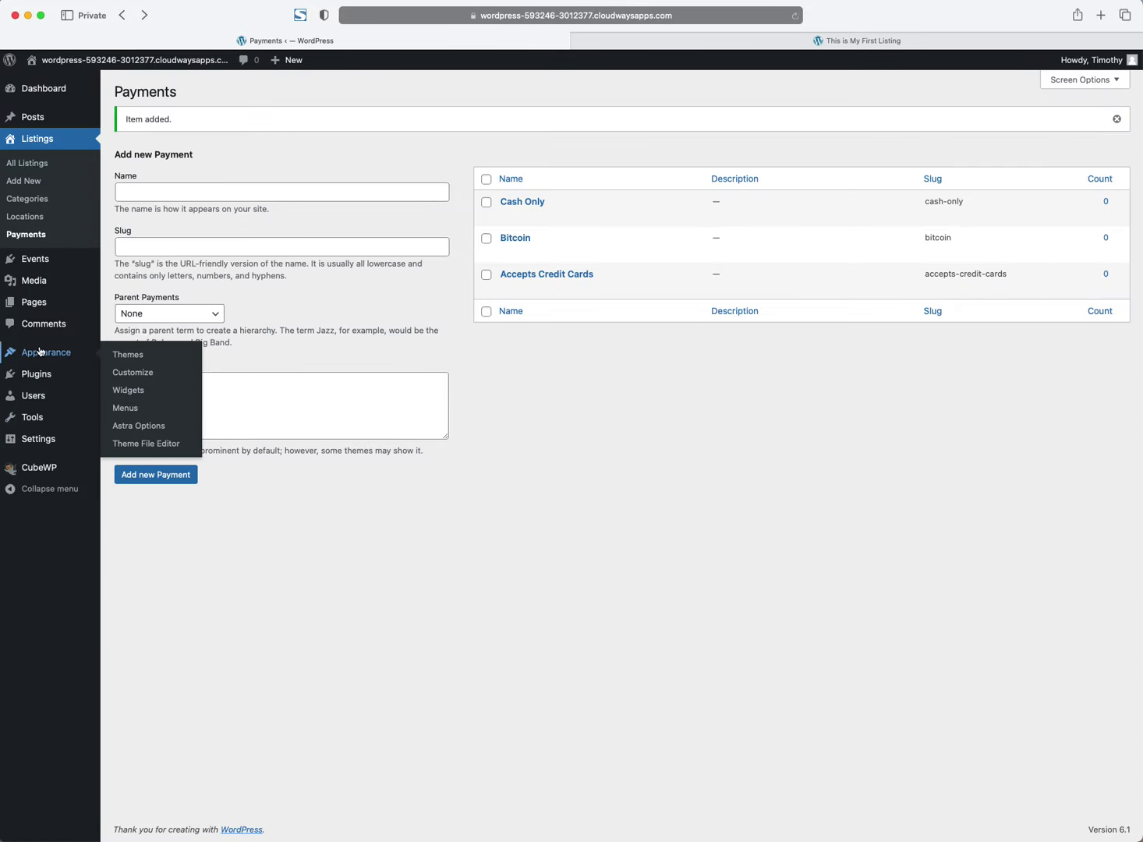
# Step: Open the CubeWP custom fields overview for post types
pyautogui.moveTo(49, 123)
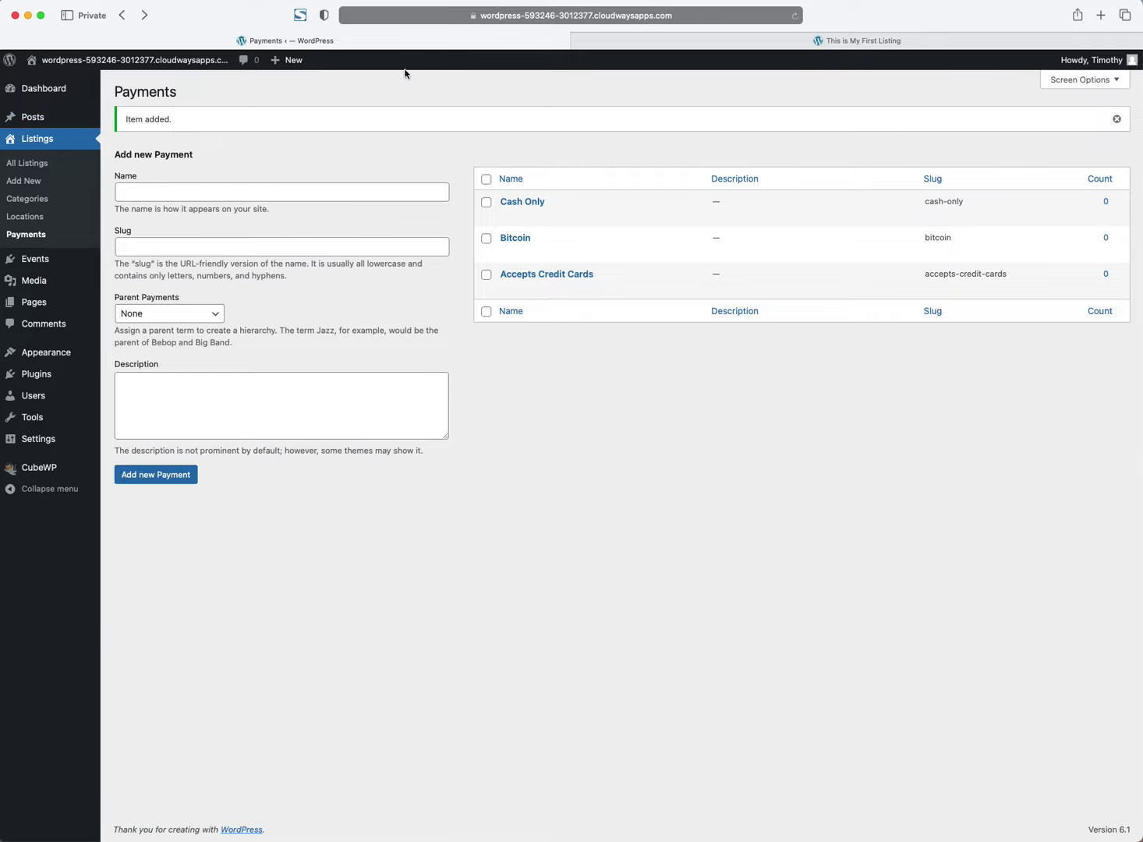
pyautogui.moveTo(53, 467)
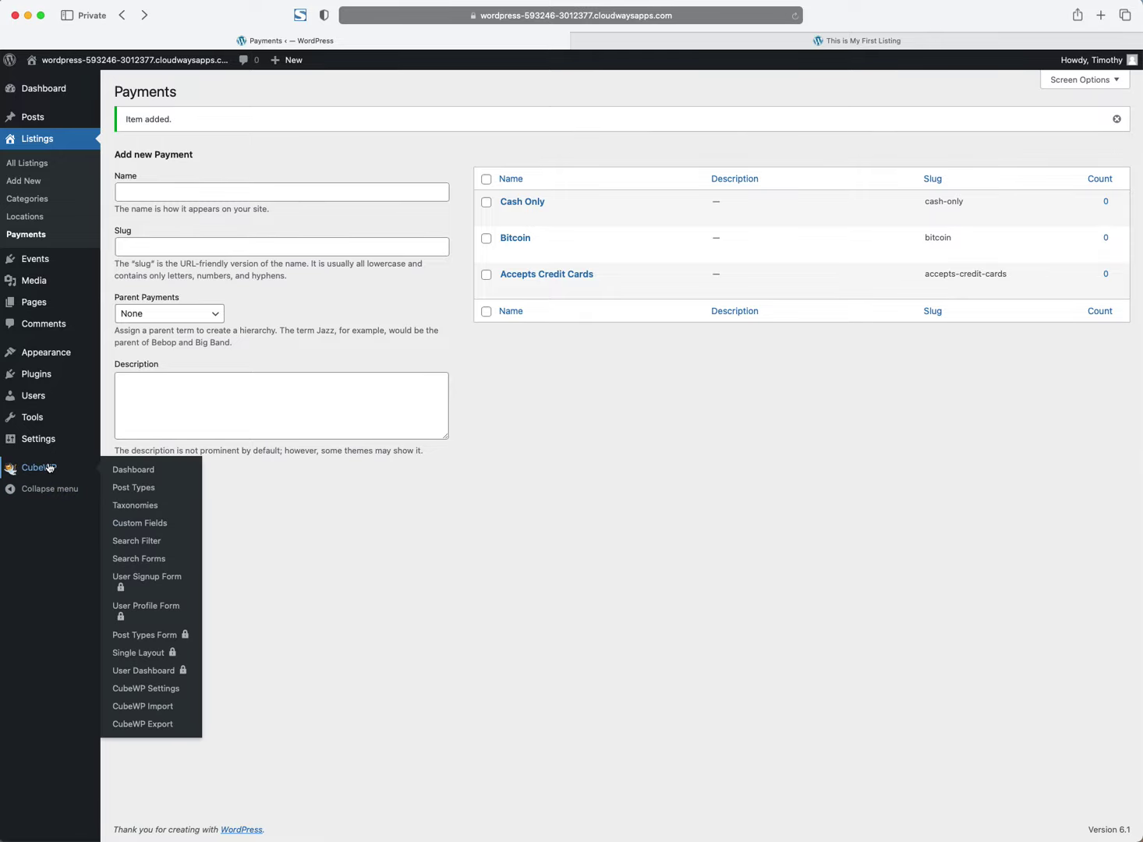
pyautogui.click(132, 527)
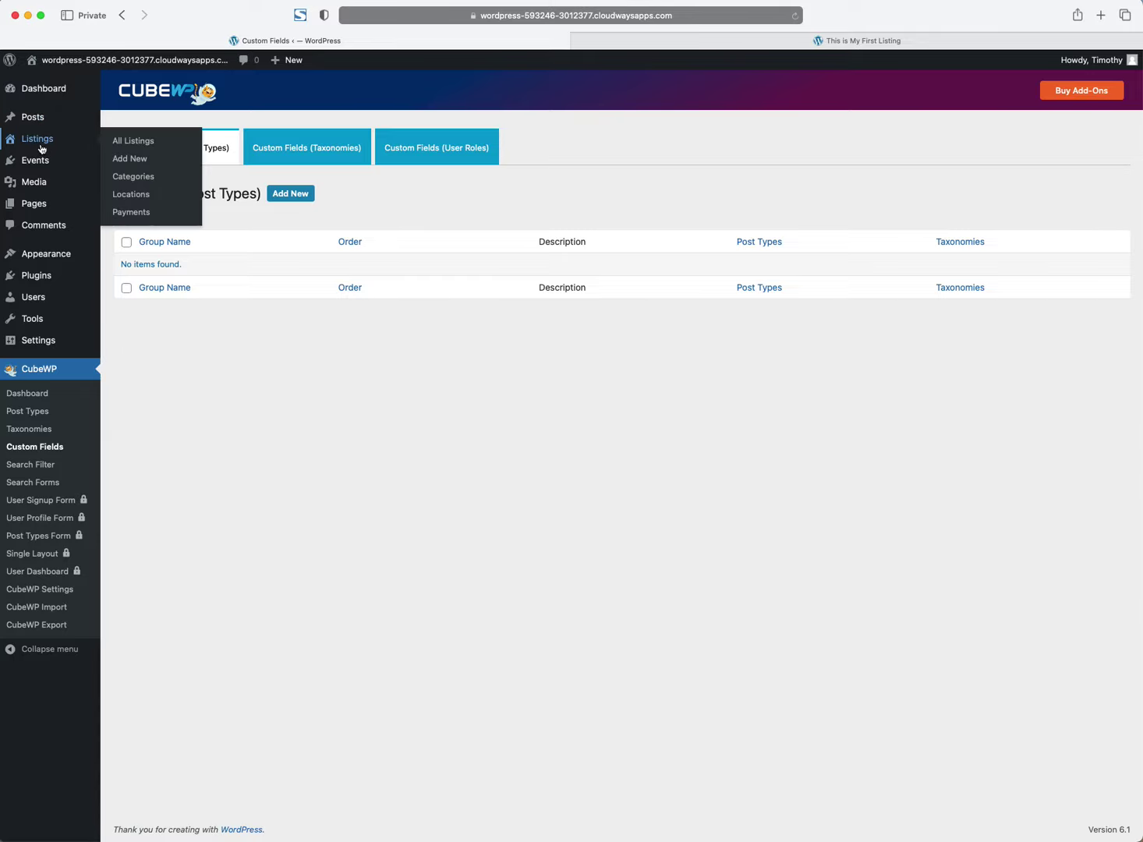
# Step: Look over the name and description entries for new listing categories and return to the custom fields overview
pyautogui.moveTo(51, 169)
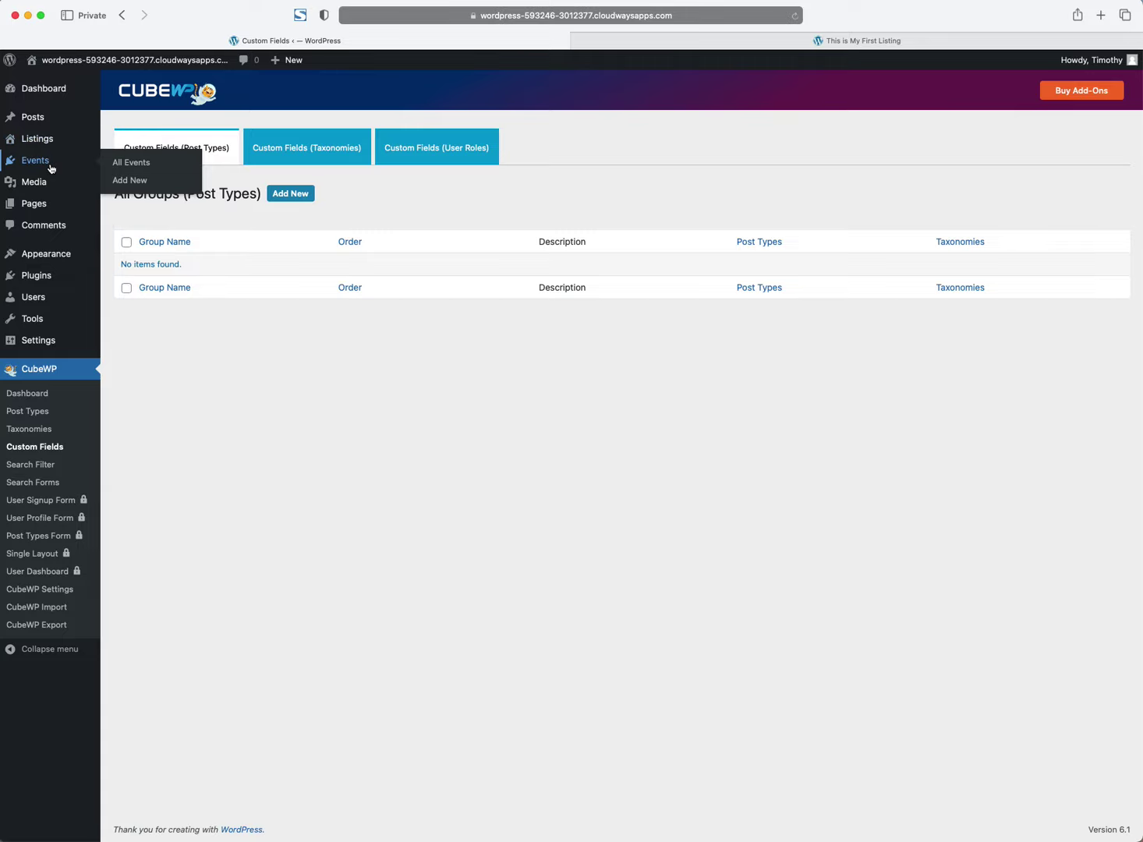
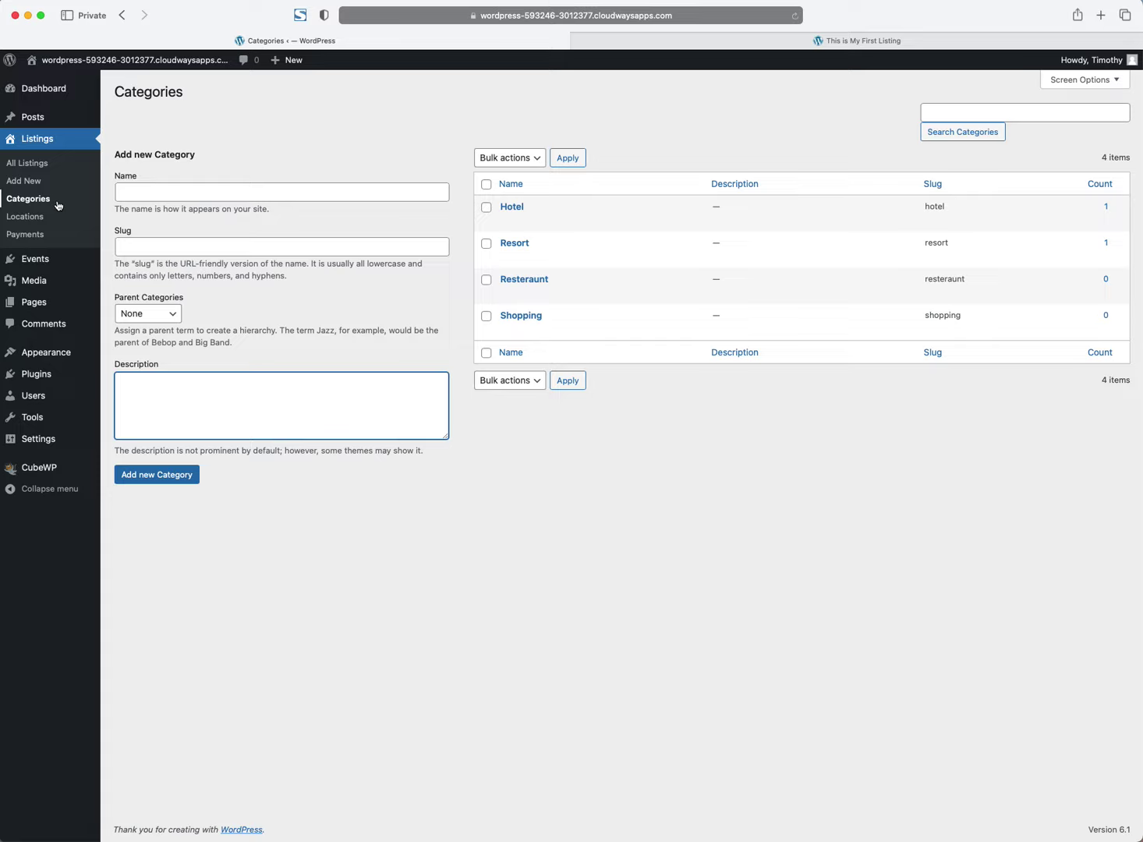
pyautogui.click(224, 189)
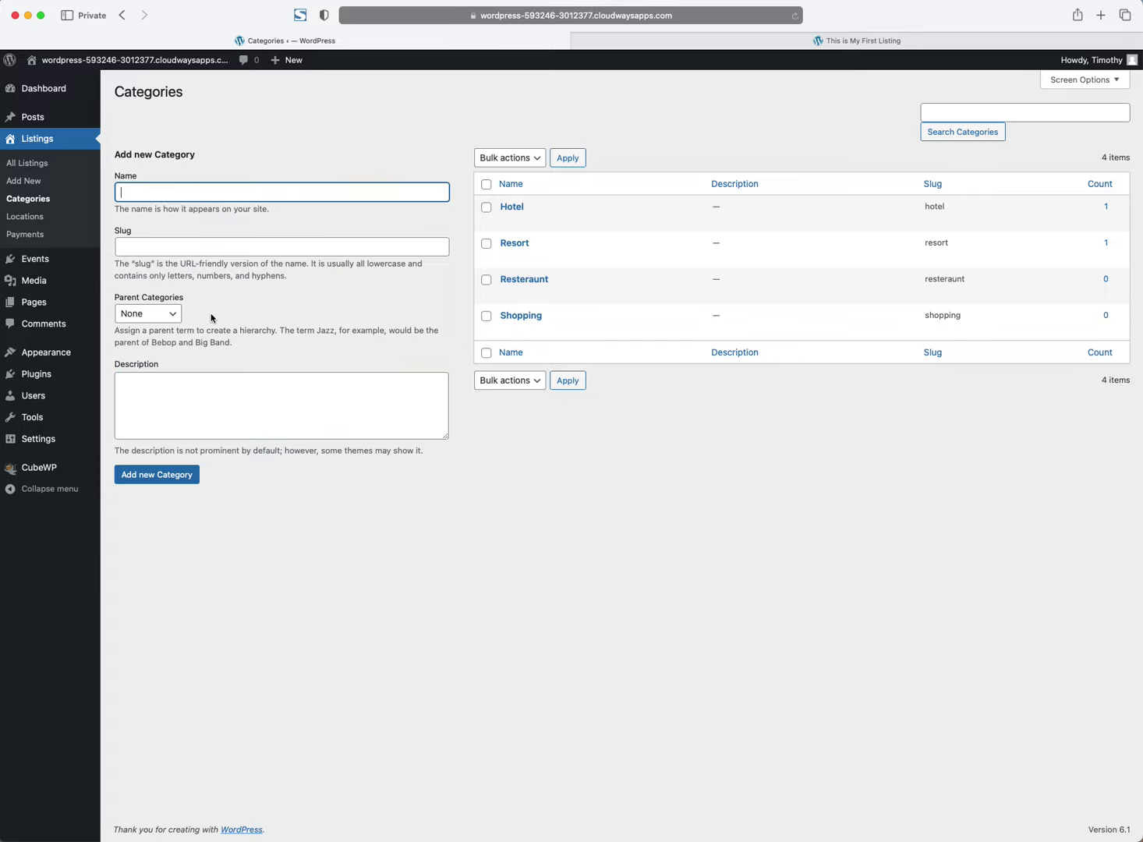
pyautogui.click(246, 391)
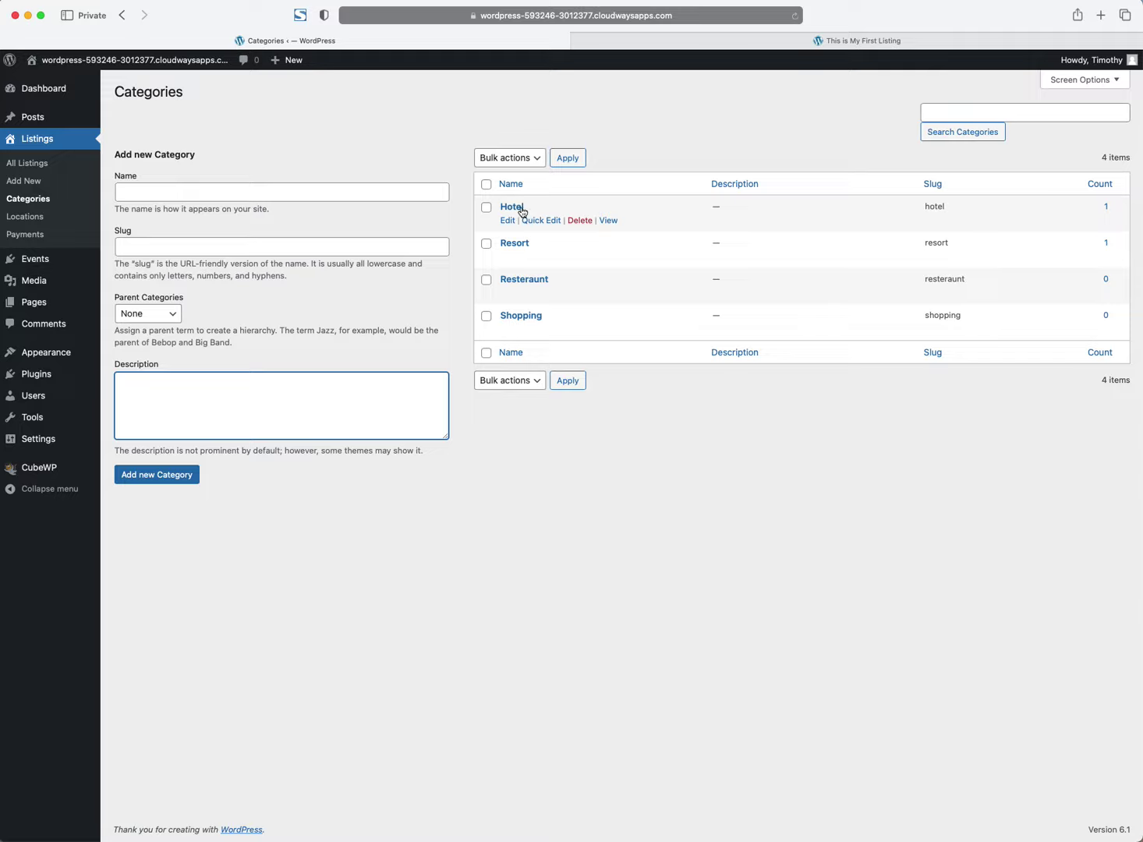
pyautogui.moveTo(36, 467)
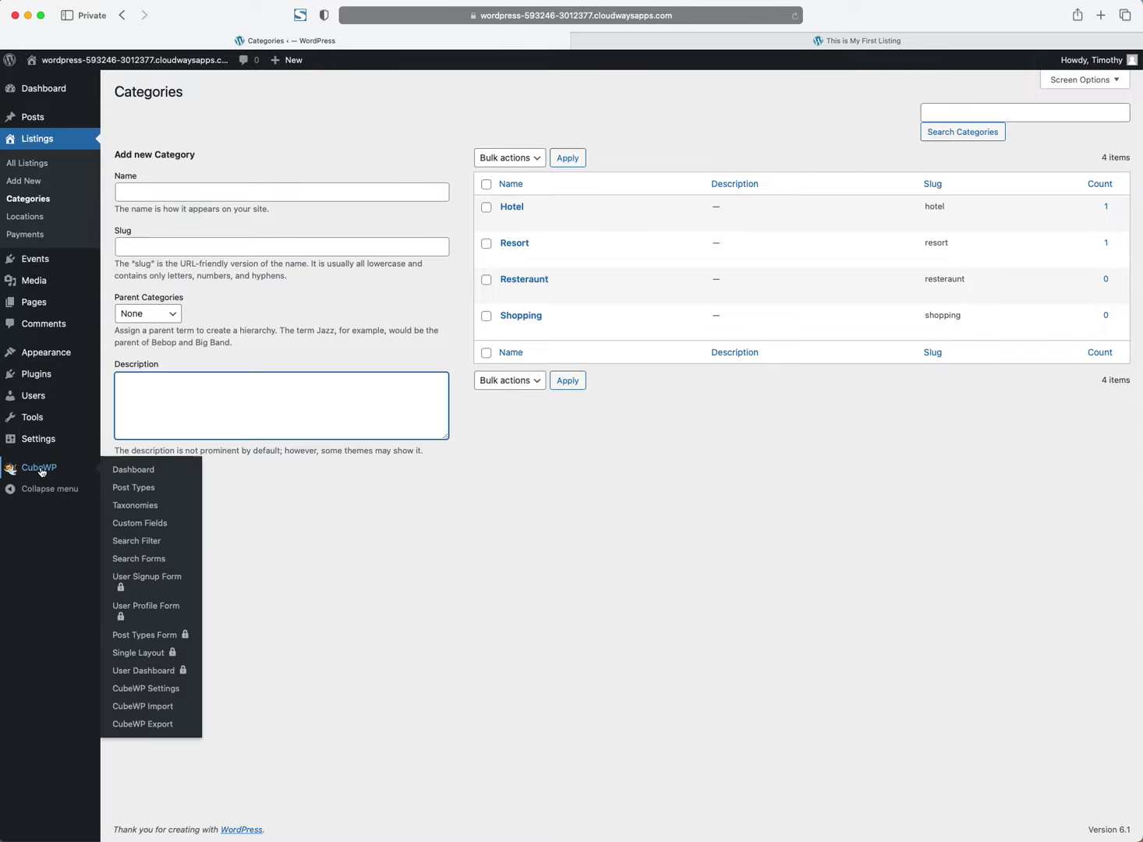
pyautogui.click(138, 526)
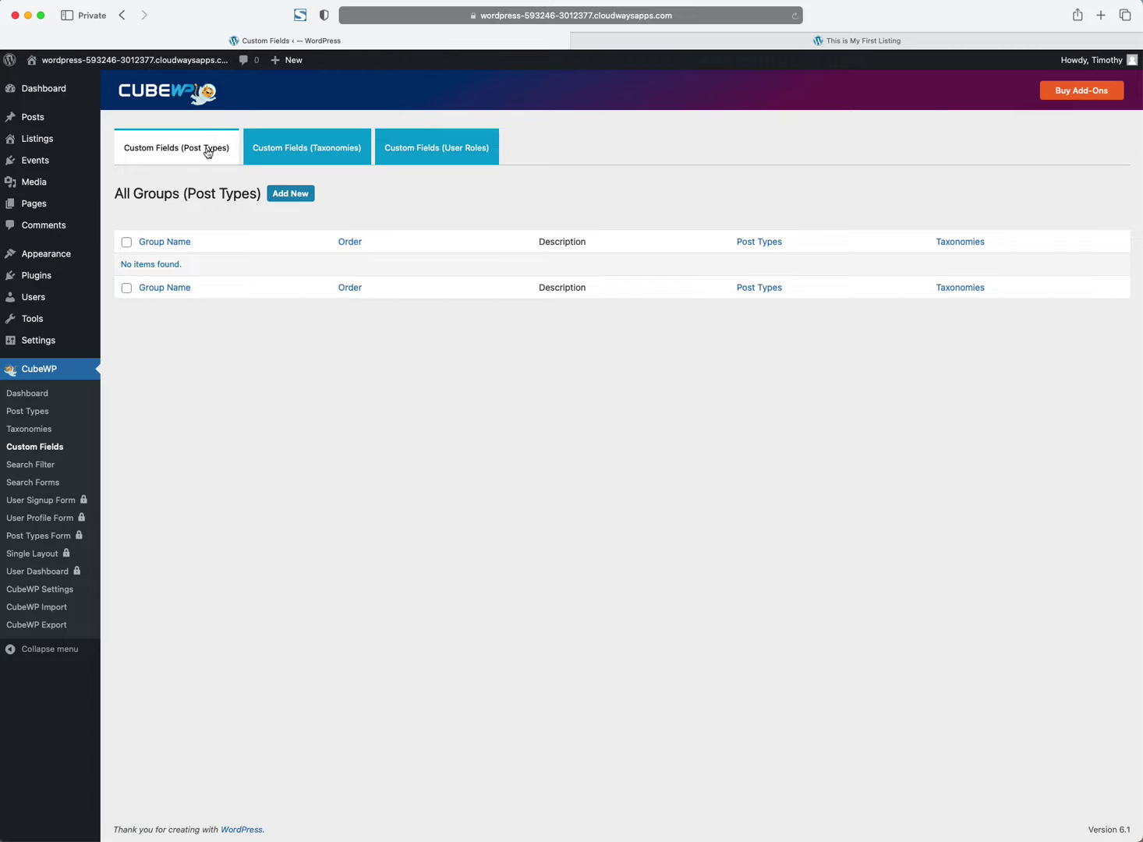
# Step: Create a post type custom fields group named "Listing Details" with the description "details description" and assign it to the listing post type
pyautogui.click(290, 193)
pyautogui.click(292, 216)
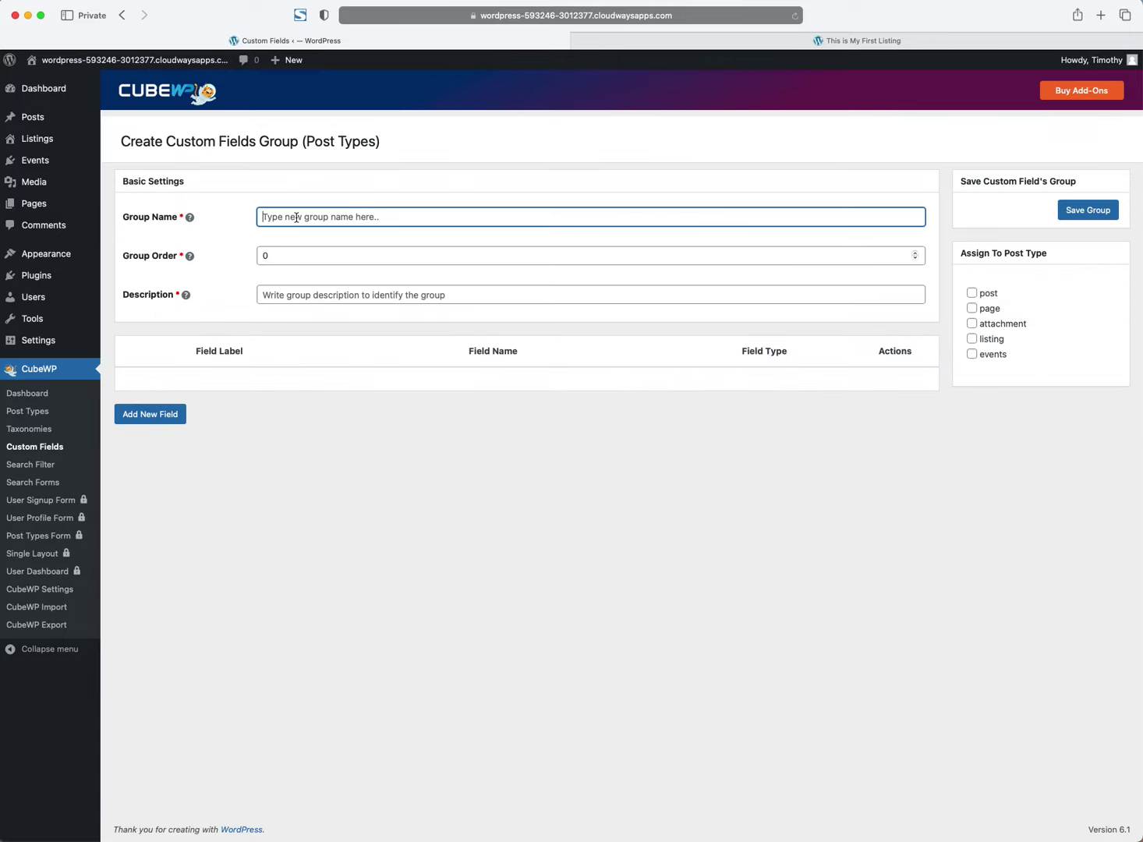
pyautogui.write('Listing')
pyautogui.click(308, 295)
pyautogui.write('d')
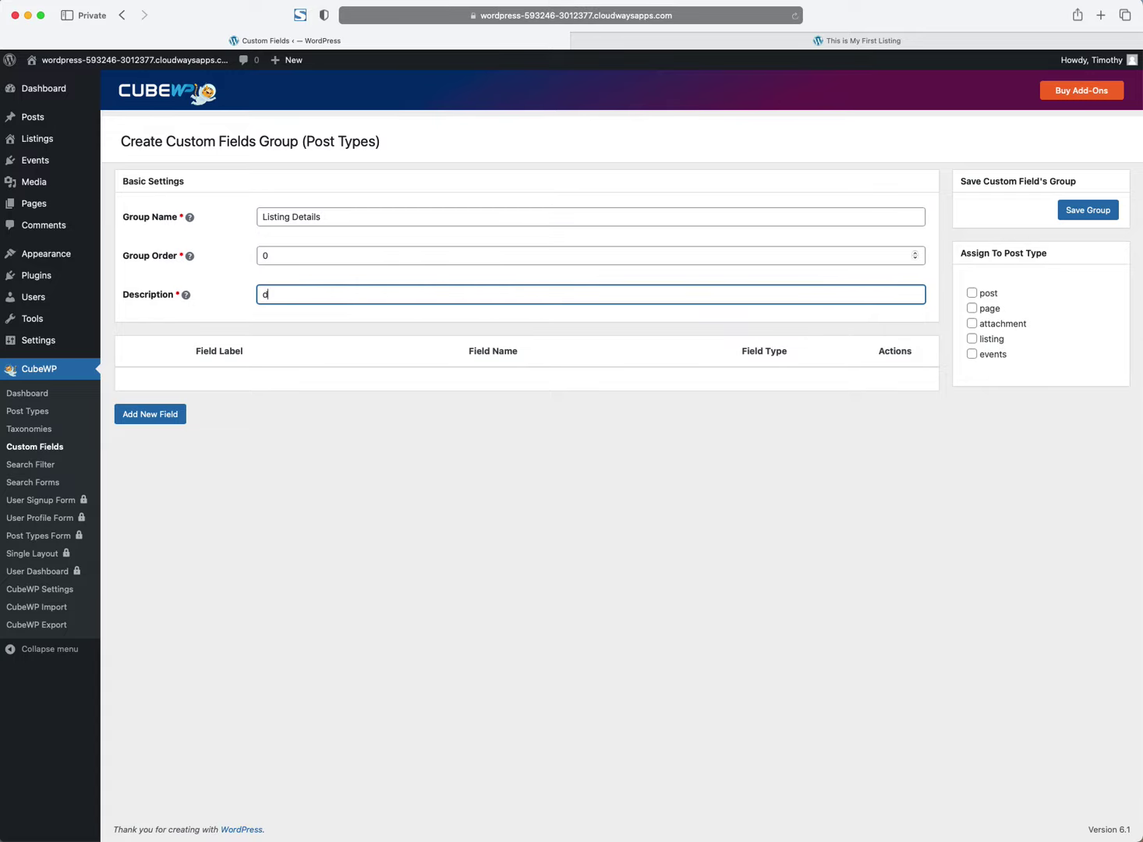
pyautogui.write('etails description')
pyautogui.click(970, 340)
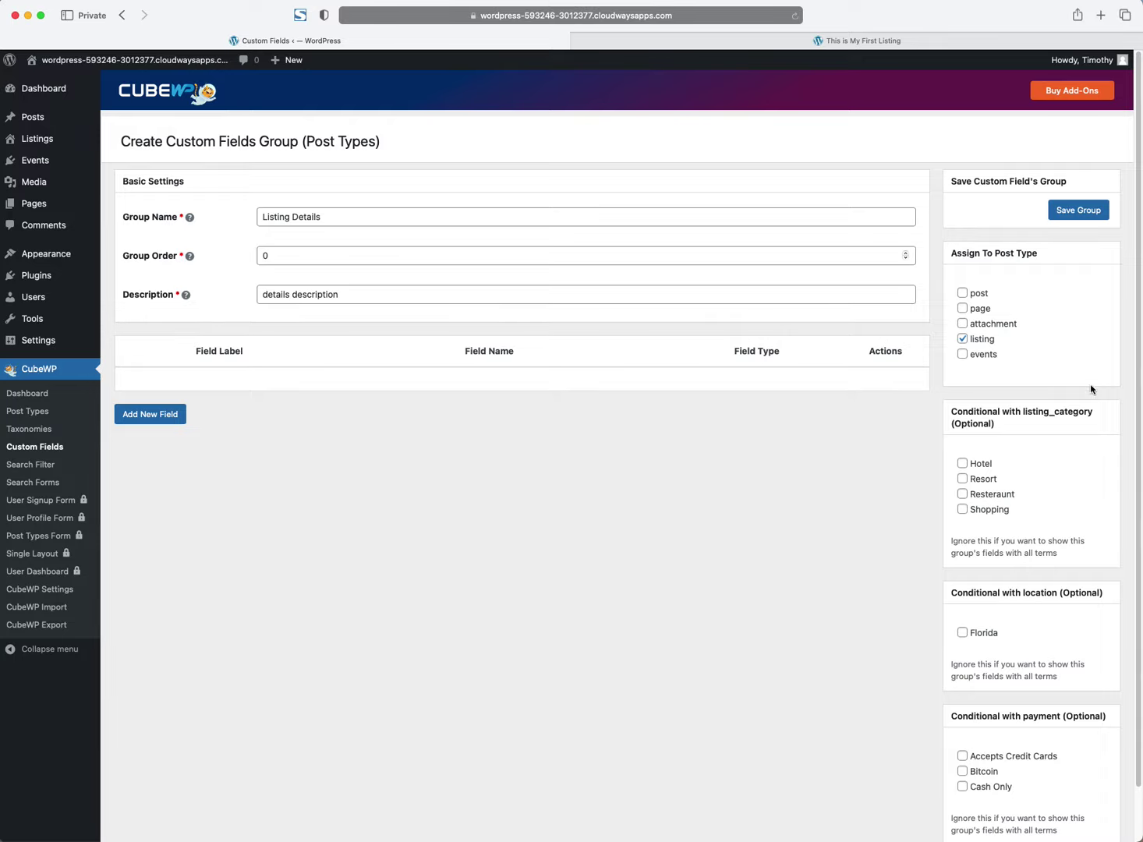
# Step: Add a custom field to the Listing Details group with the label "Address" and the field type Text
pyautogui.scroll(-2, 967, 401)
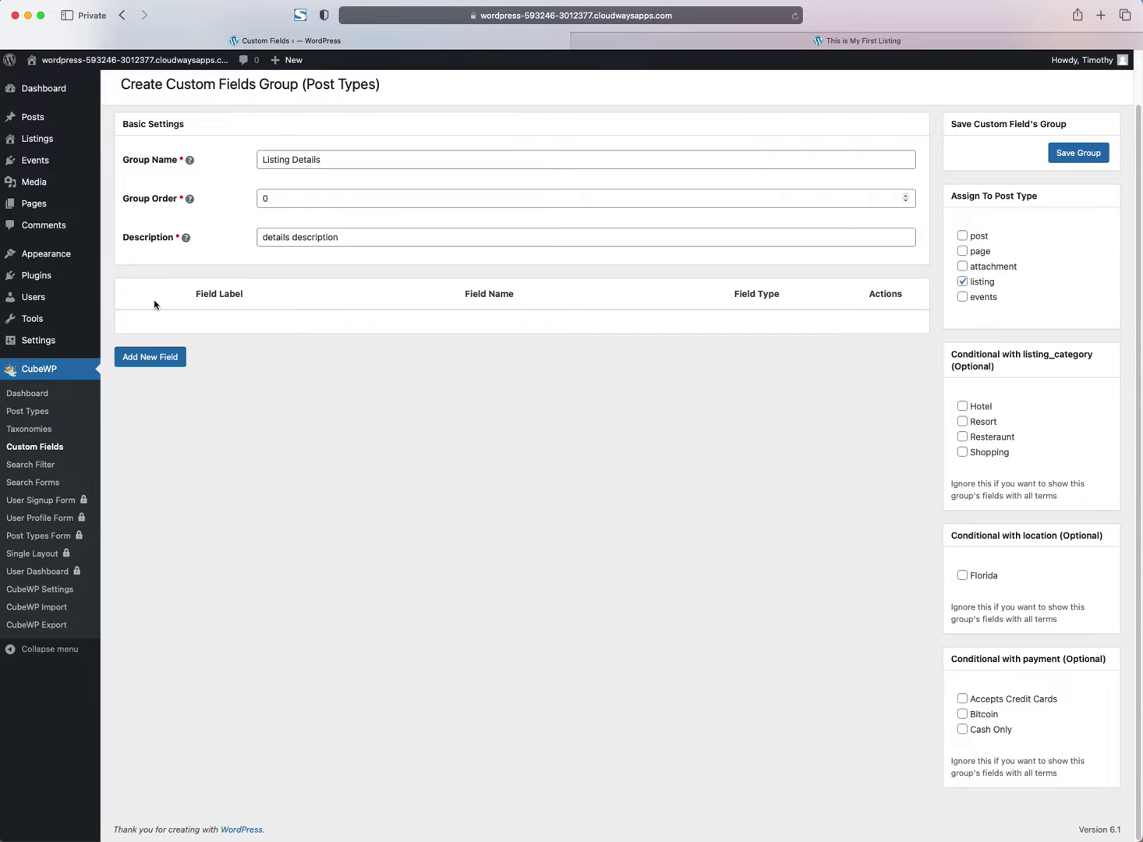
pyautogui.rightClick(161, 354)
pyautogui.click(143, 359)
pyautogui.click(151, 361)
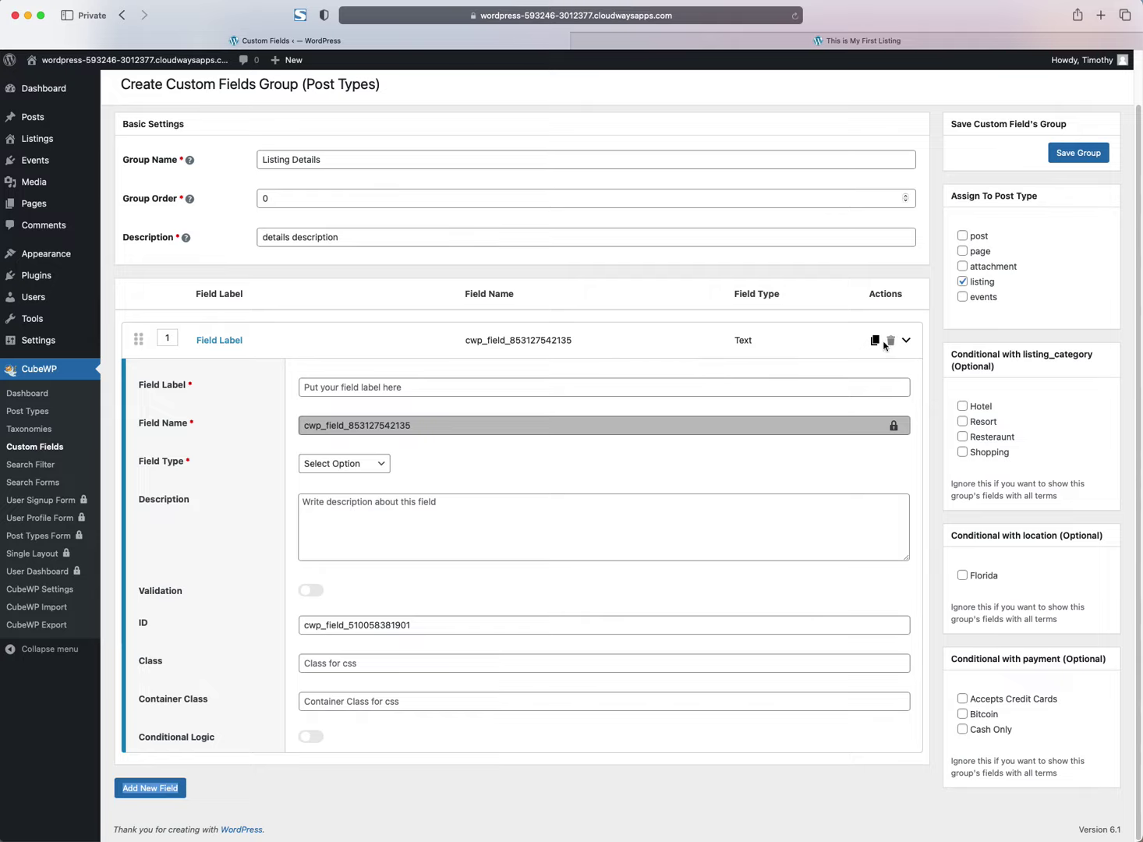
pyautogui.click(408, 385)
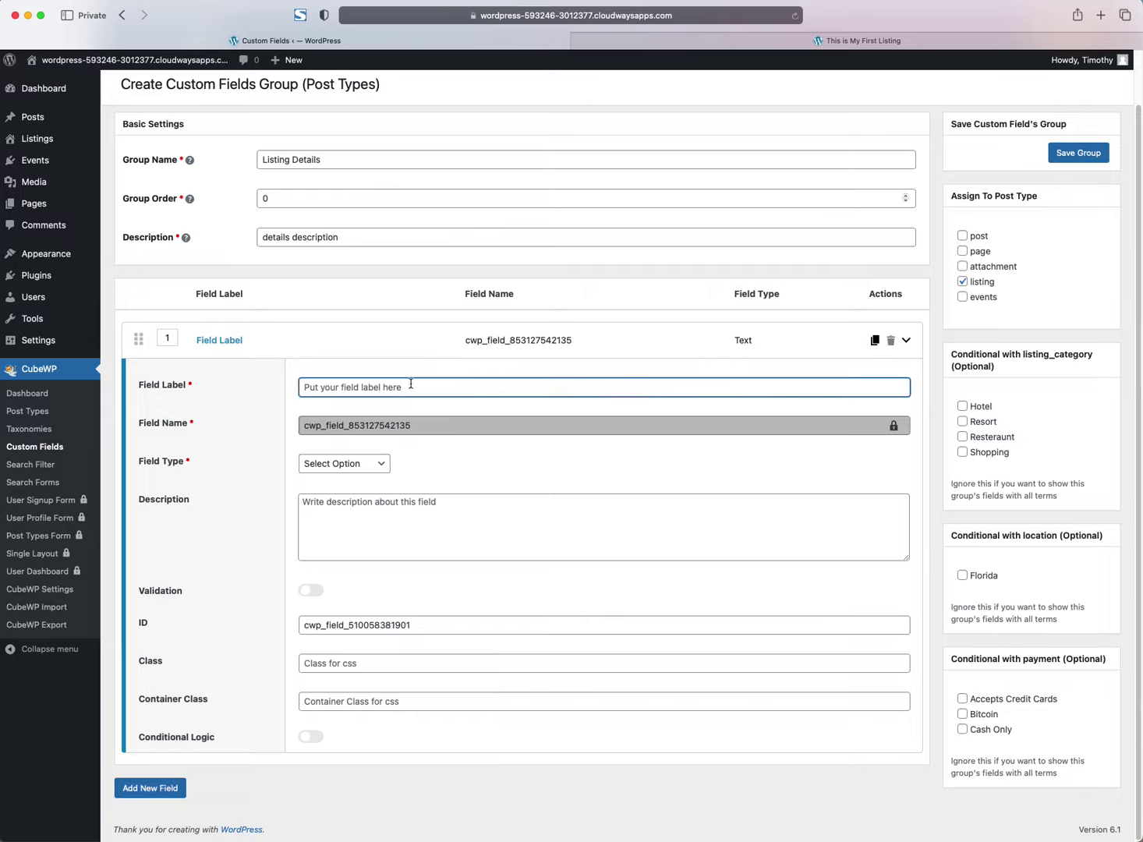
pyautogui.write('Business Add')
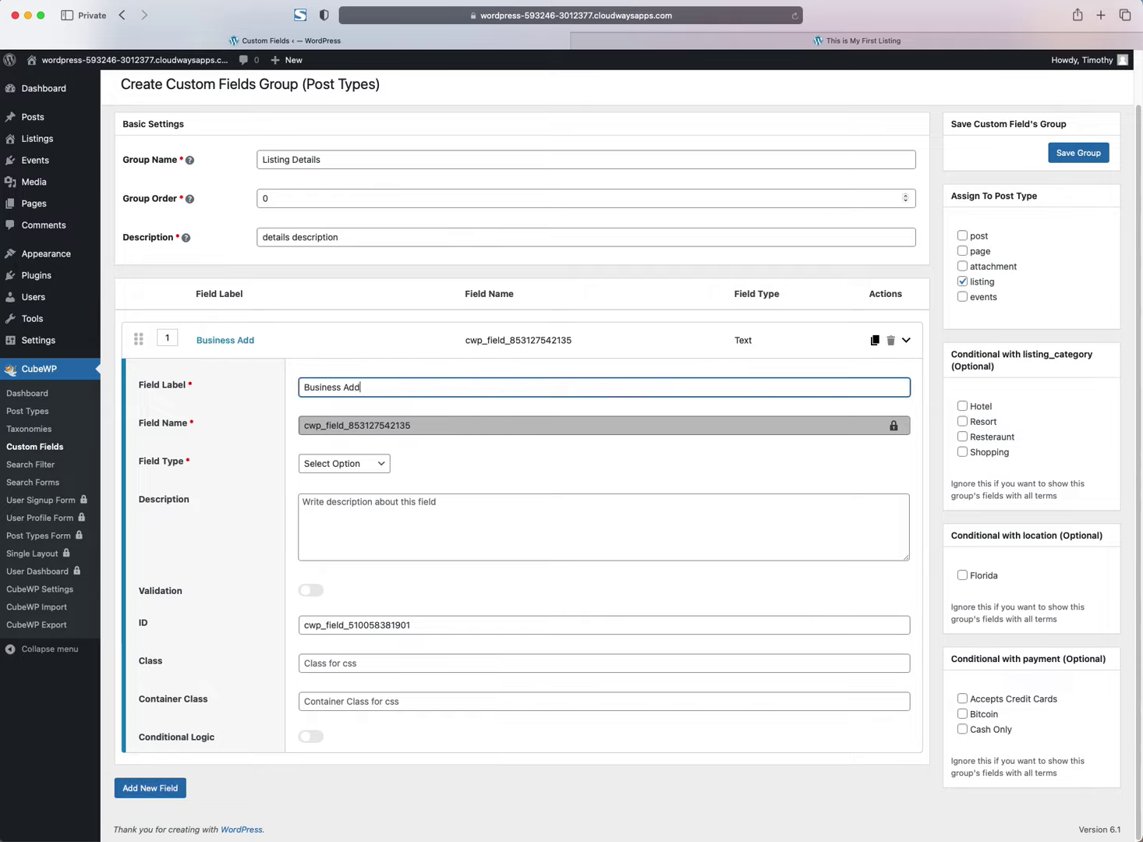
pyautogui.write('Listing Add')
pyautogui.tripleClick(433, 390)
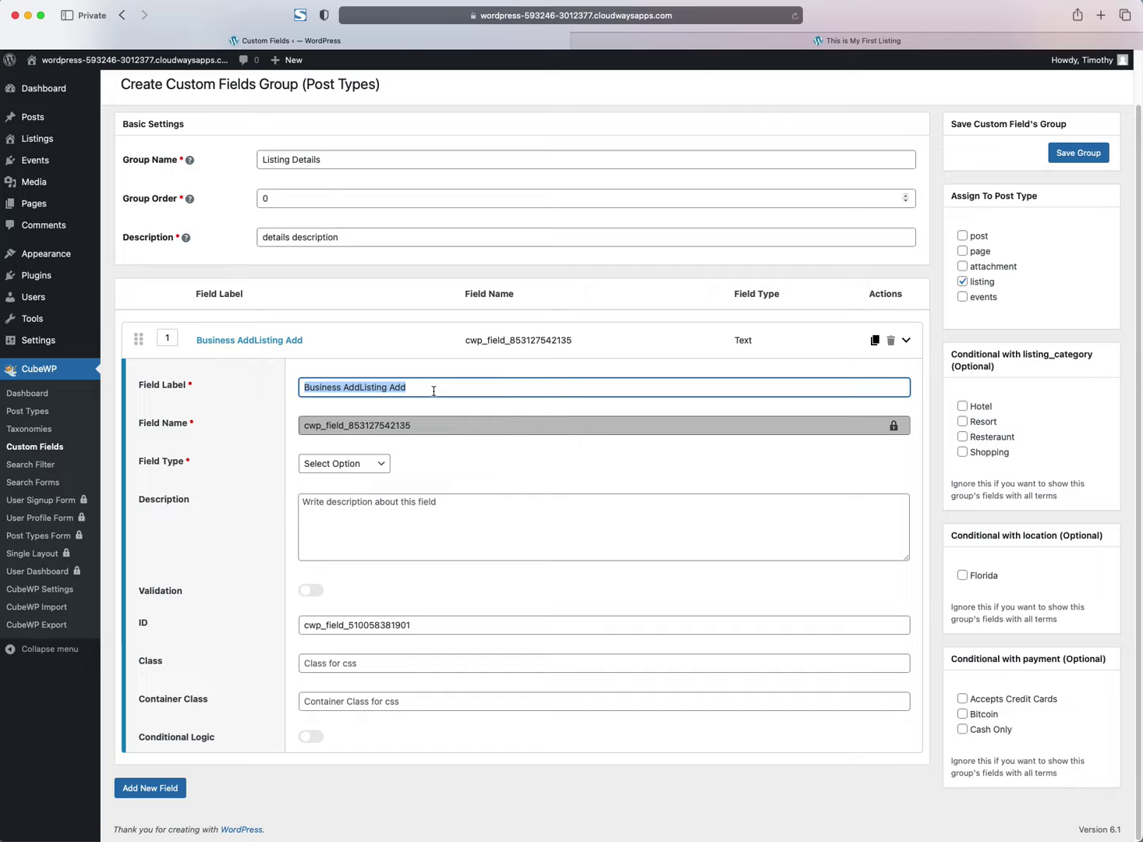
pyautogui.write('Addd')
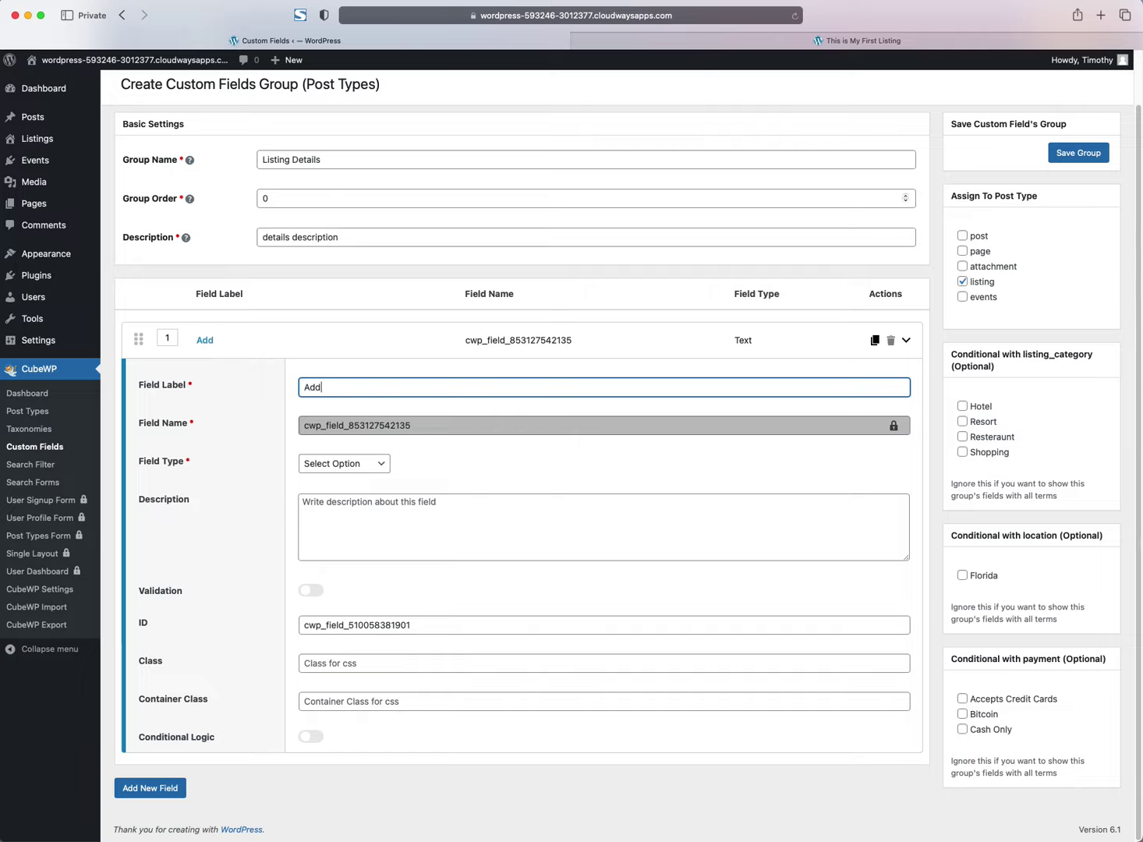
pyautogui.press('BackSpace')
pyautogui.press('BackSpace')
pyautogui.write('dress')
pyautogui.click(311, 465)
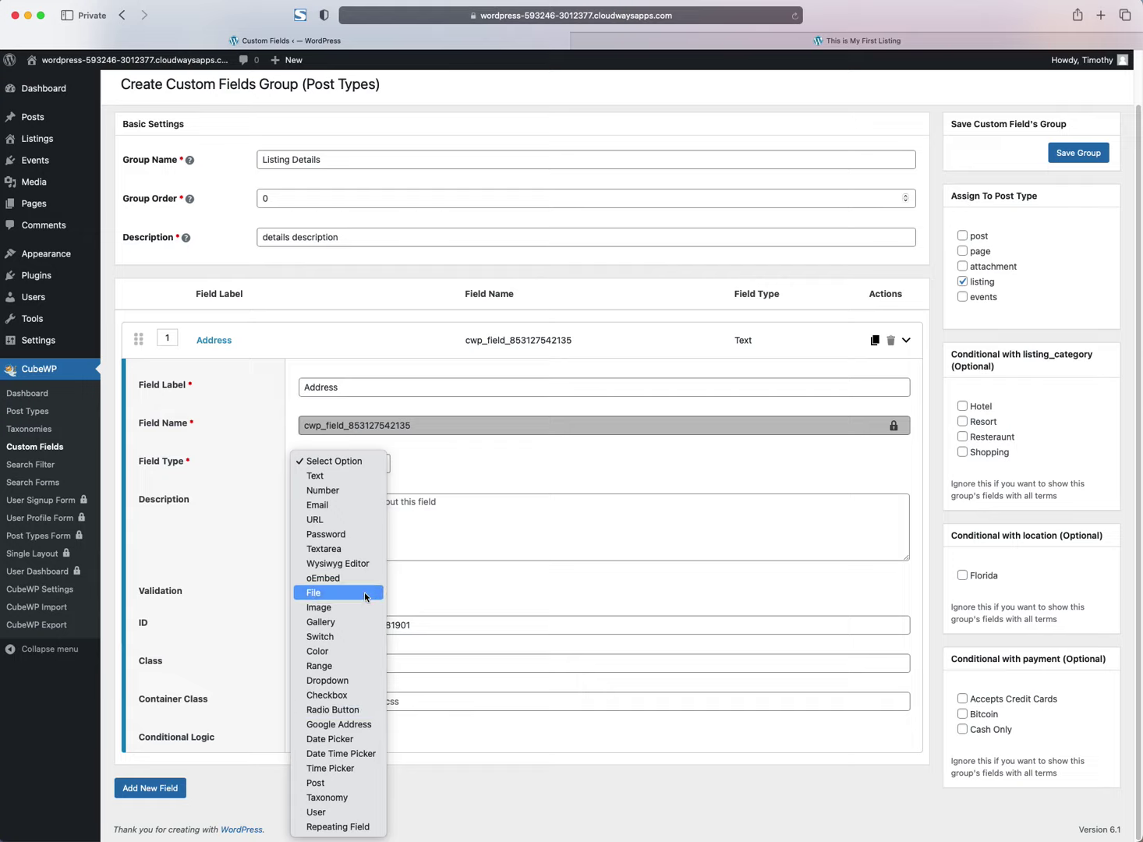
pyautogui.click(310, 477)
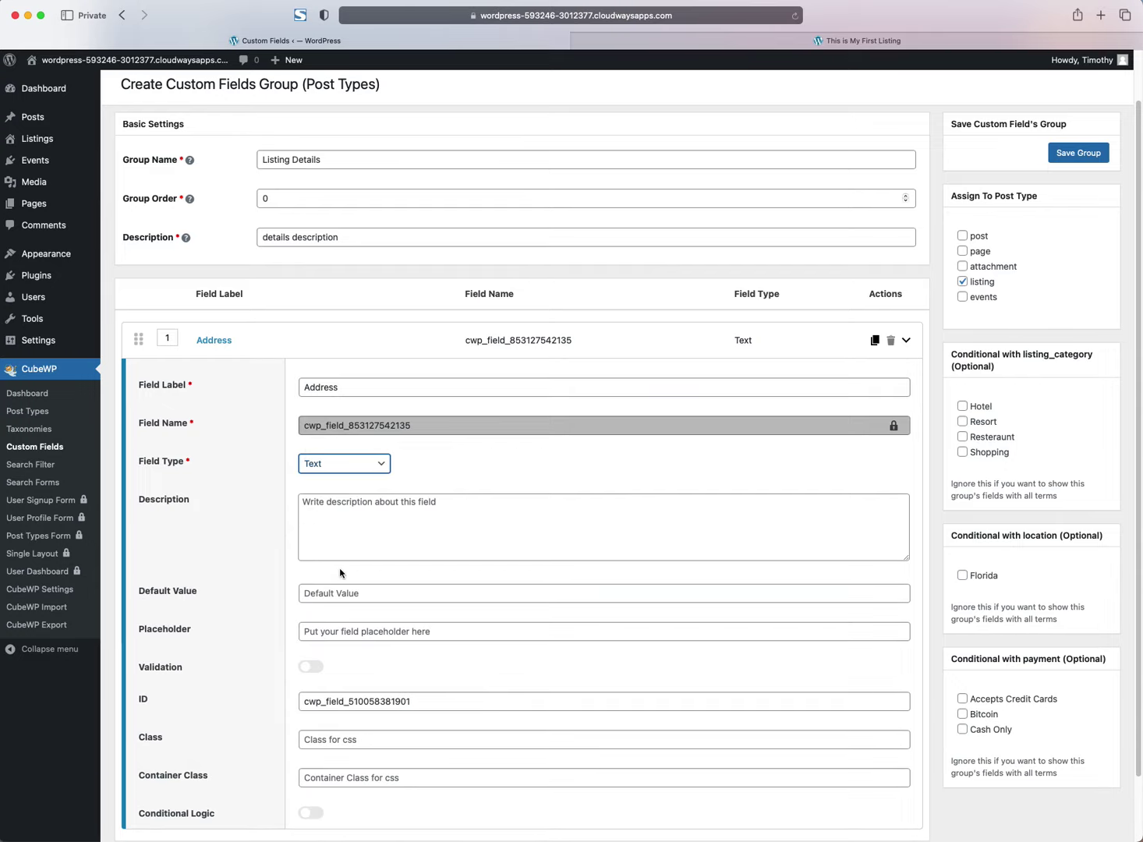
# Step: Look over the Address field's optional description, default value, placeholder, validation, ID and class settings
pyautogui.click(355, 518)
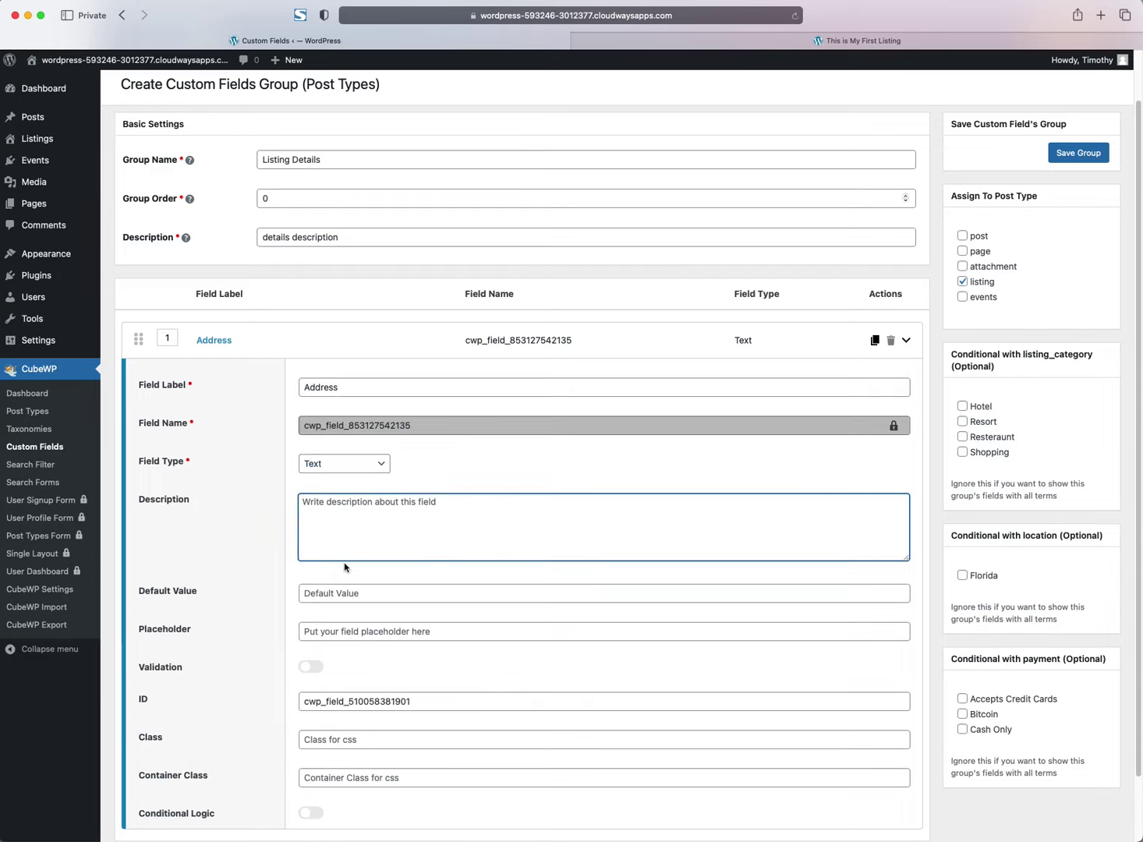
pyautogui.click(328, 595)
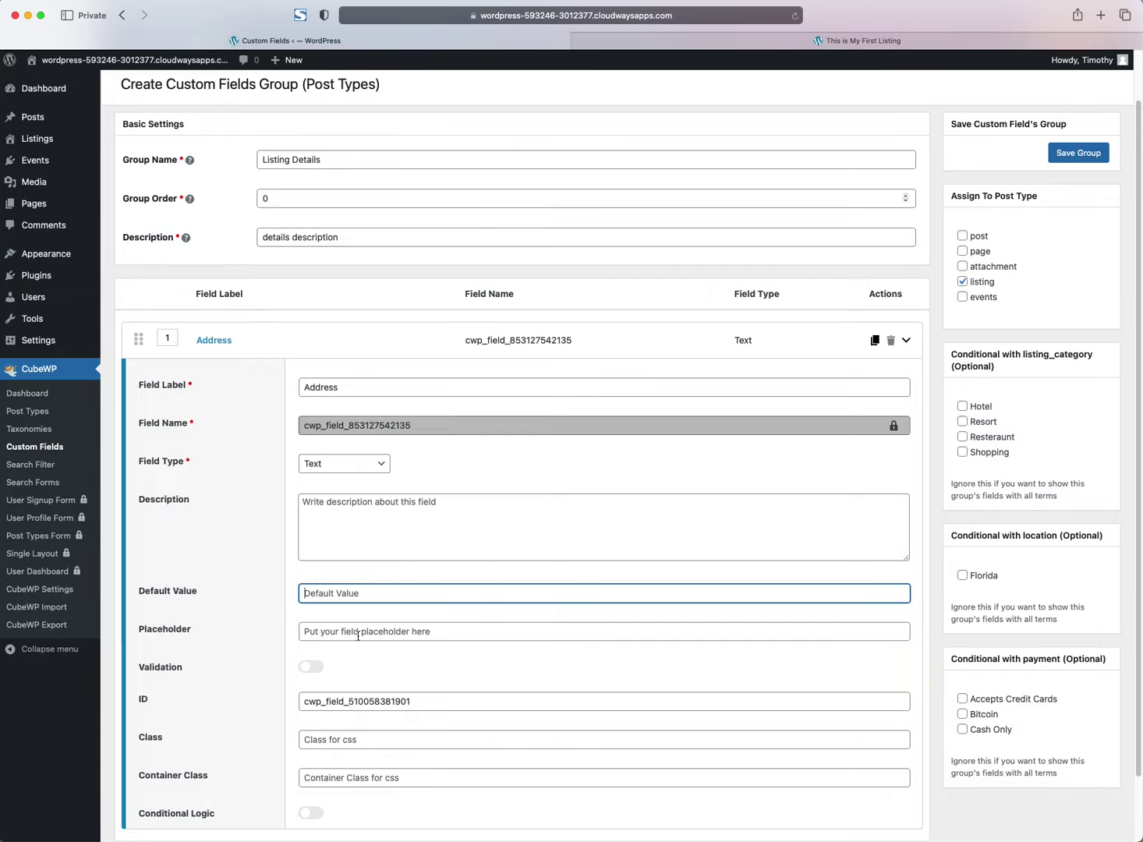
pyautogui.scroll(-2, 269, 495)
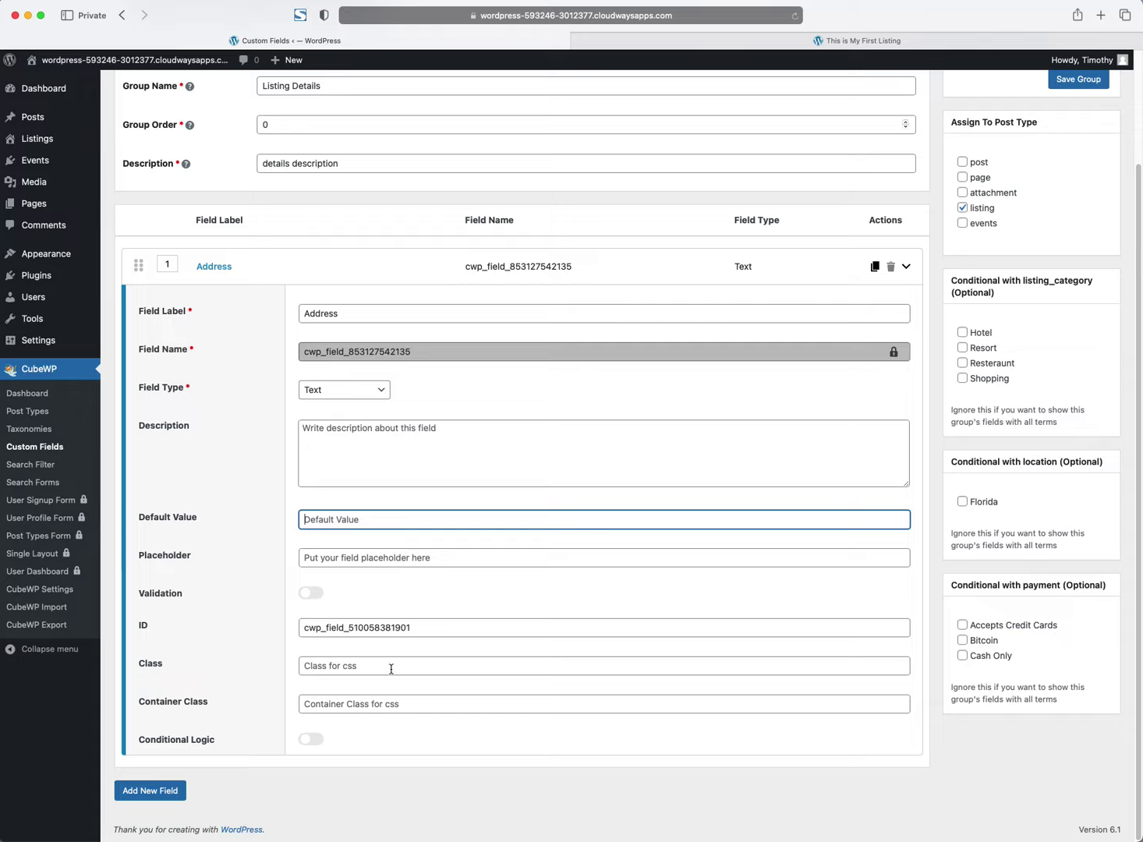
pyautogui.click(329, 705)
pyautogui.click(290, 710)
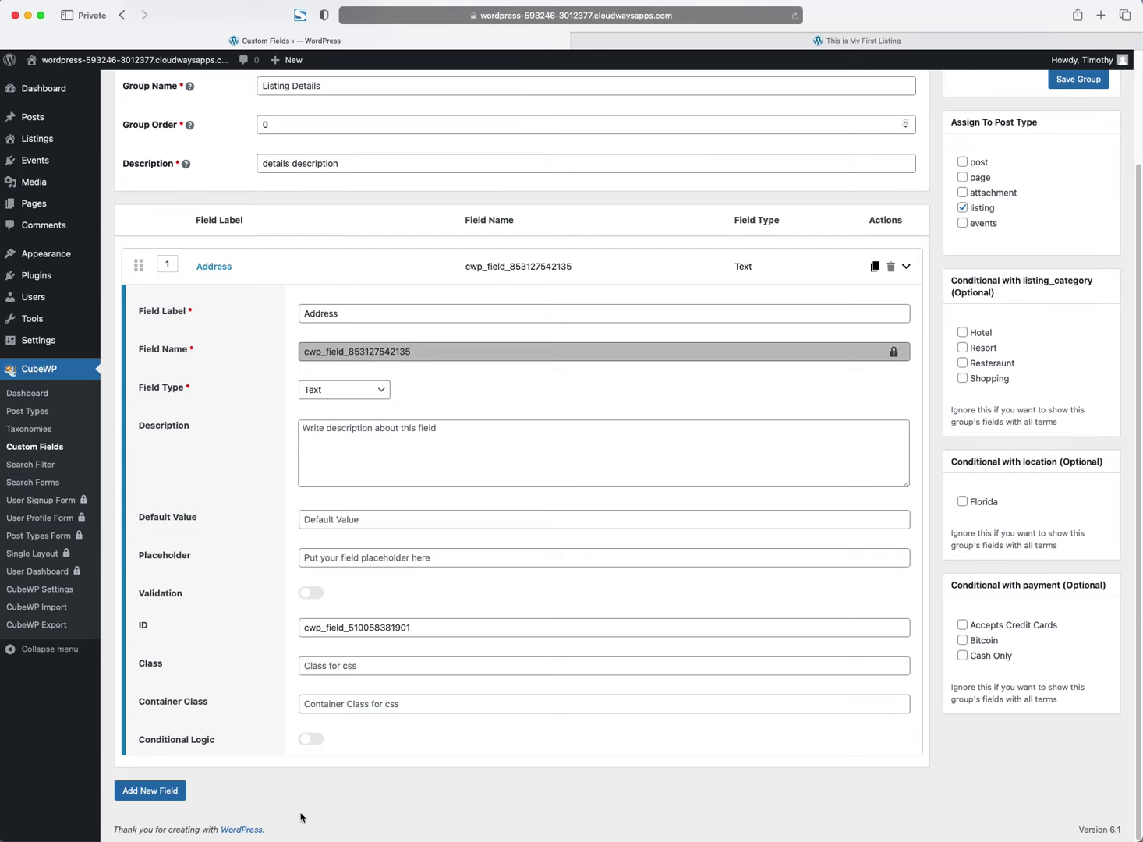
# Step: Enable conditional logic for the Address field, examine its available display conditions, and disable it again
pyautogui.click(310, 740)
pyautogui.scroll(-2, 321, 704)
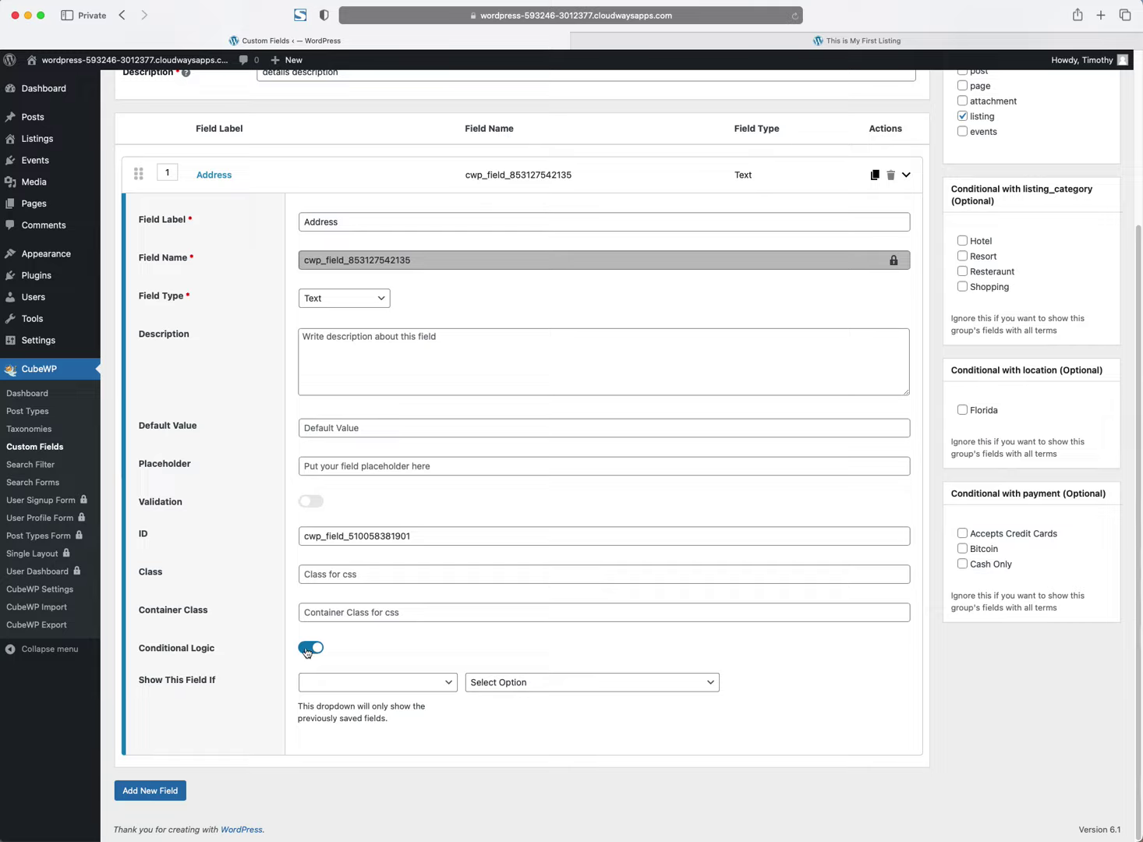
pyautogui.click(546, 683)
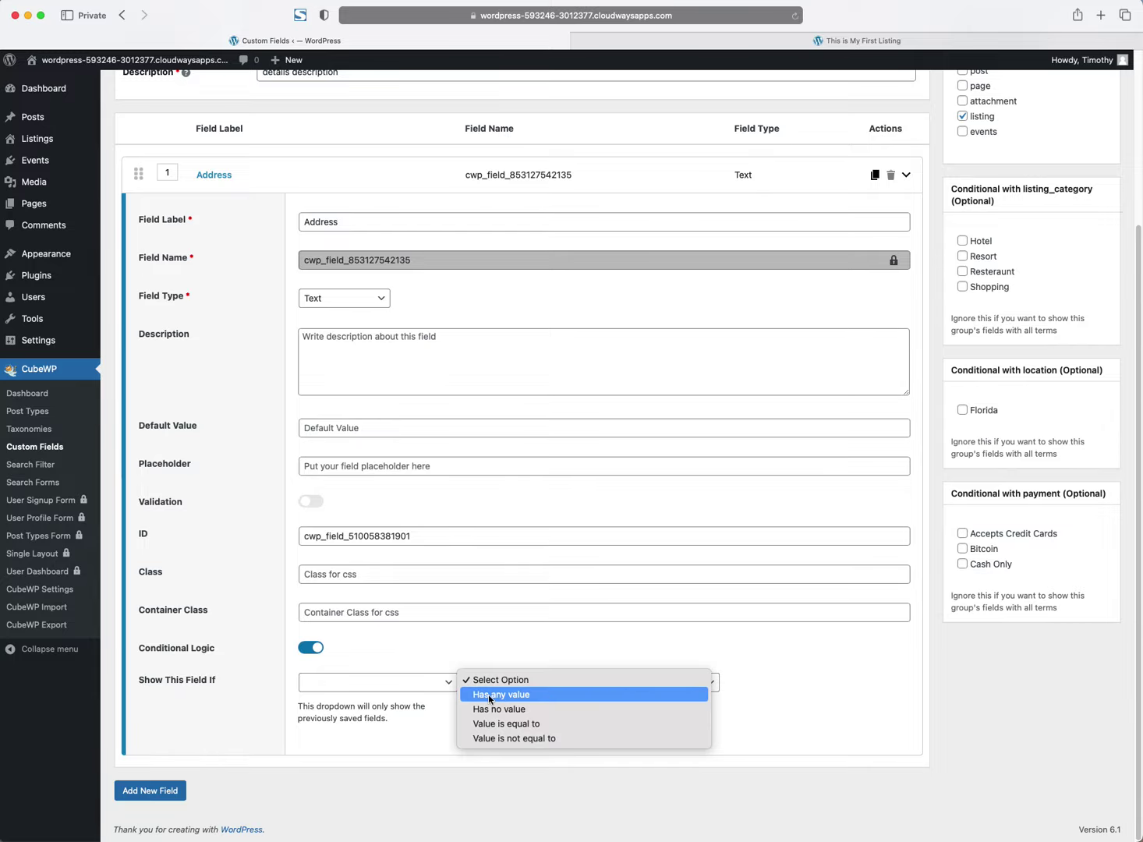
pyautogui.click(441, 683)
pyautogui.click(481, 661)
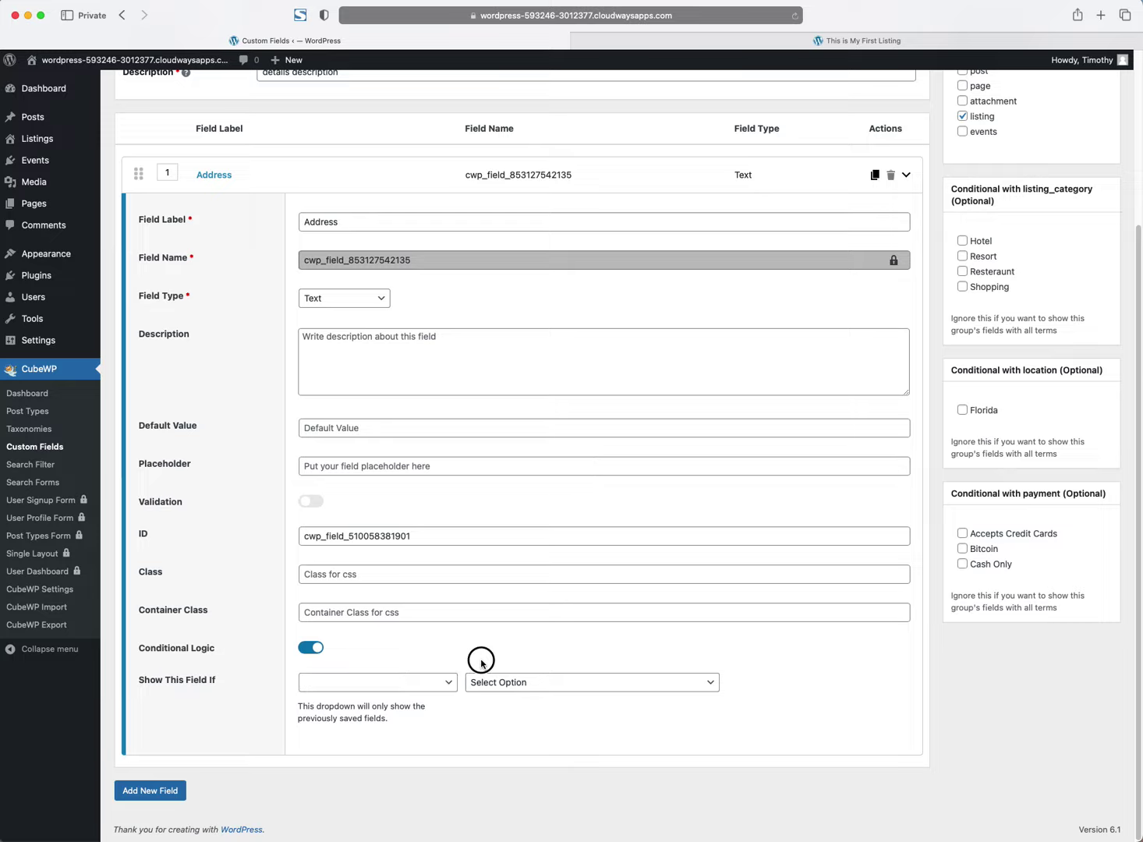
pyautogui.click(536, 687)
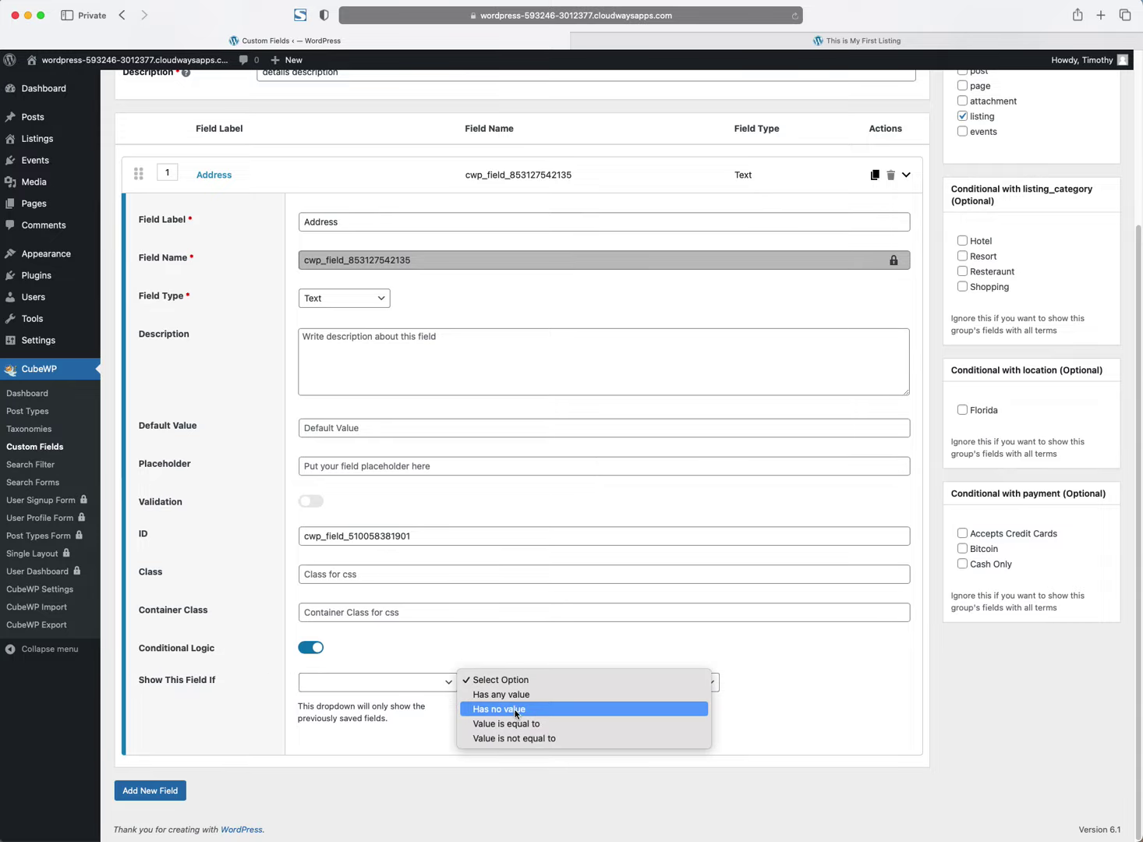
pyautogui.click(548, 667)
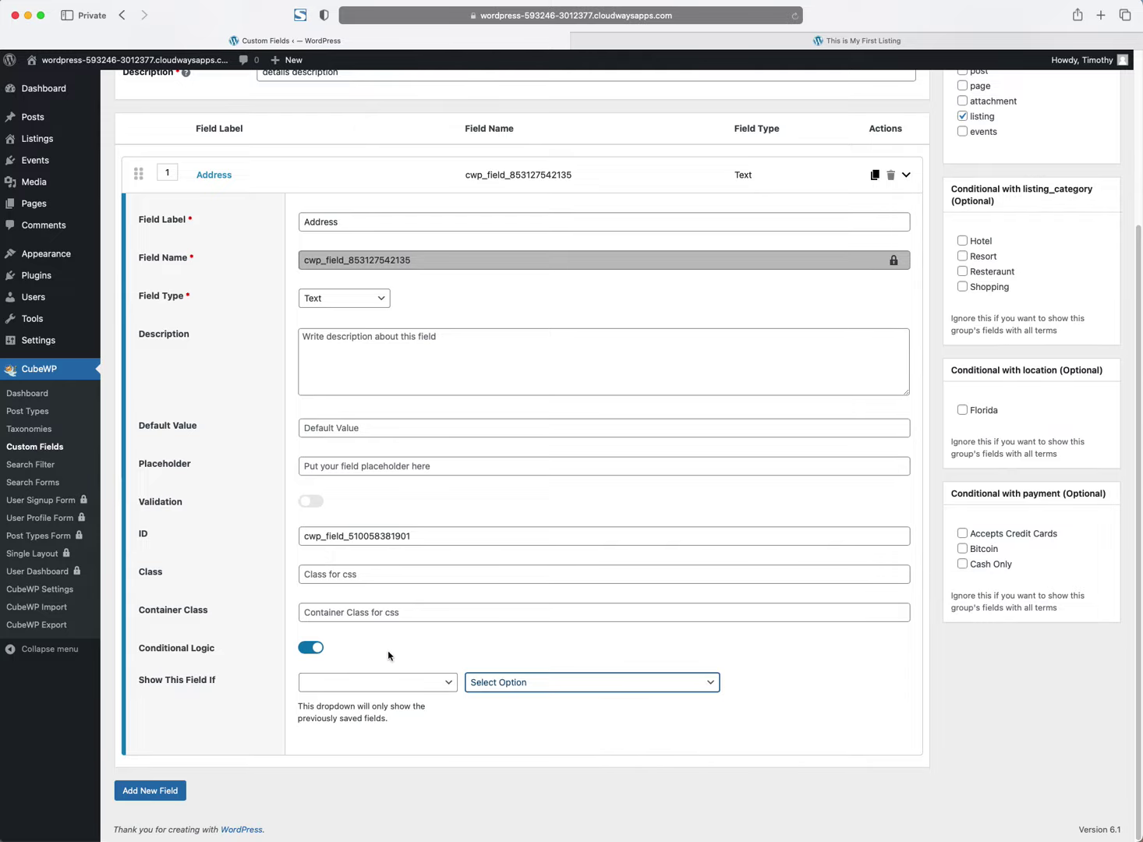
pyautogui.click(310, 650)
# Step: Add a second custom field labelled "Phone" and set its field type to Text after trying Number
pyautogui.click(160, 790)
pyautogui.scroll(-5, 258, 702)
pyautogui.click(364, 439)
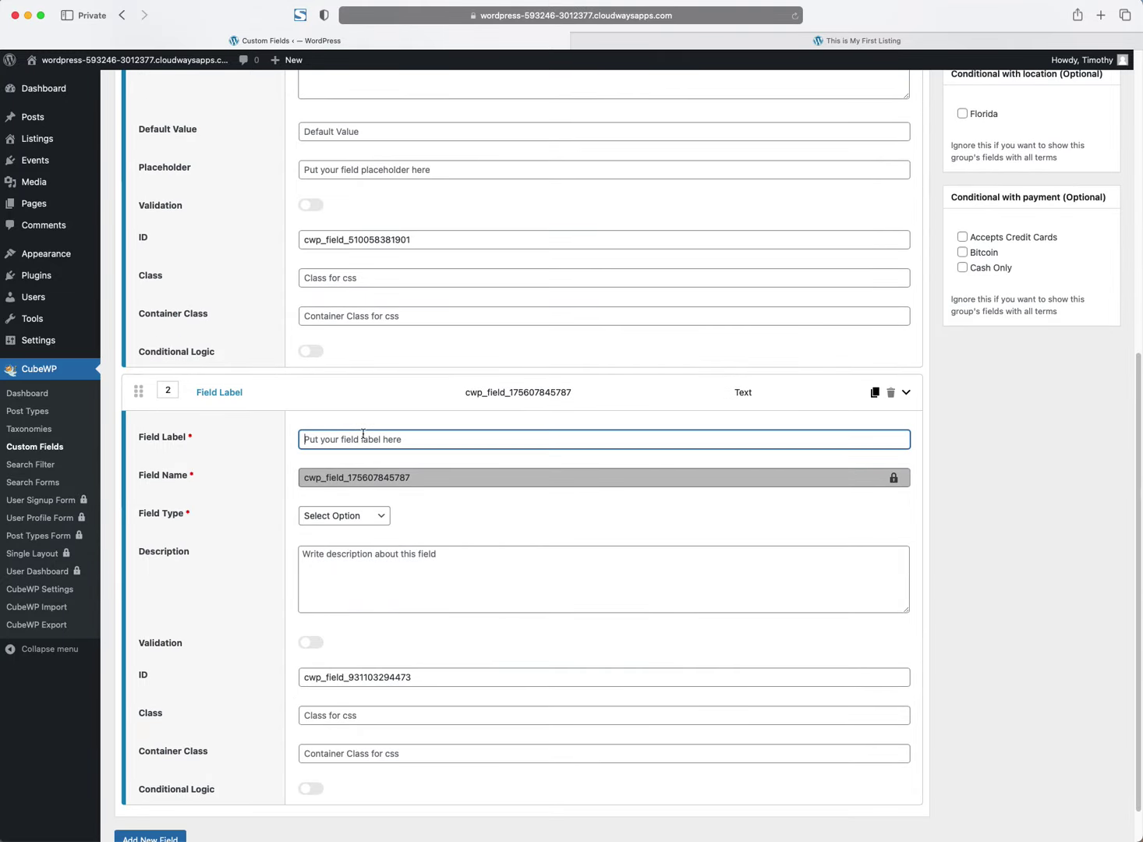
pyautogui.write('Phone')
pyautogui.click(344, 516)
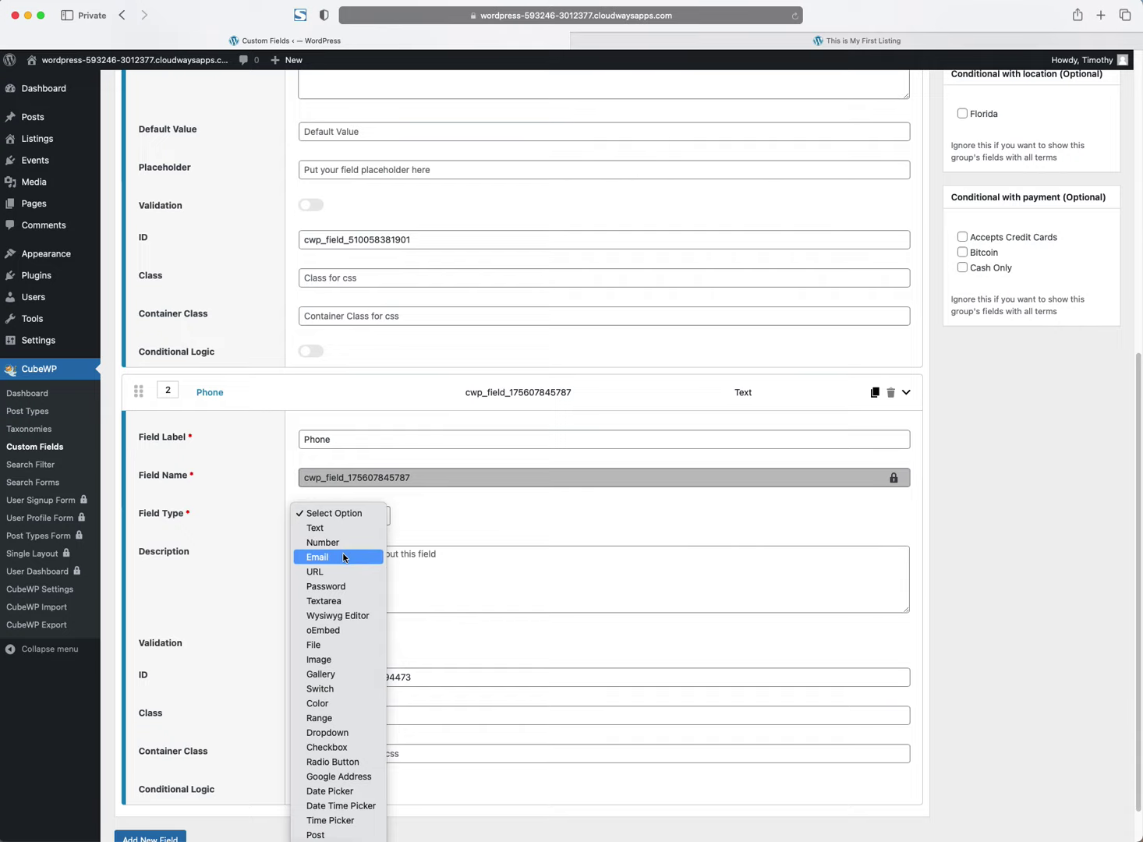
pyautogui.click(344, 543)
pyautogui.scroll(-2, 345, 549)
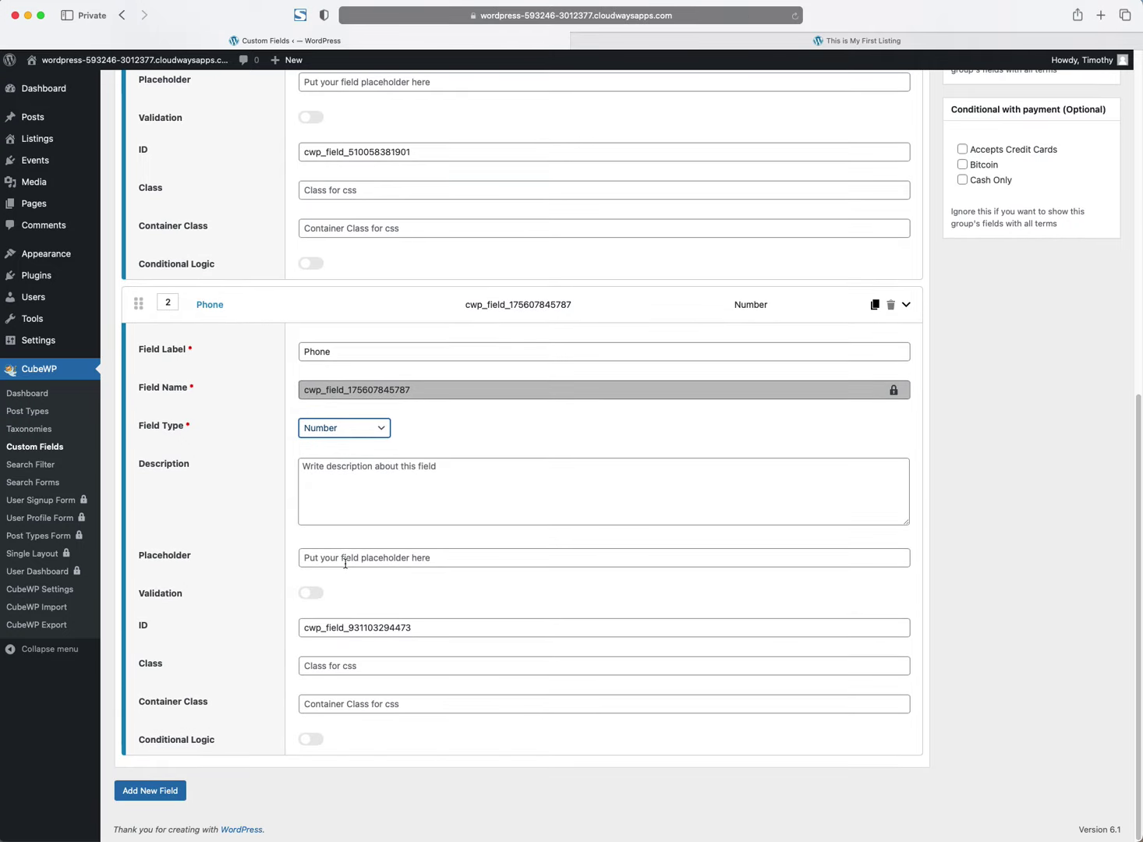
pyautogui.click(351, 429)
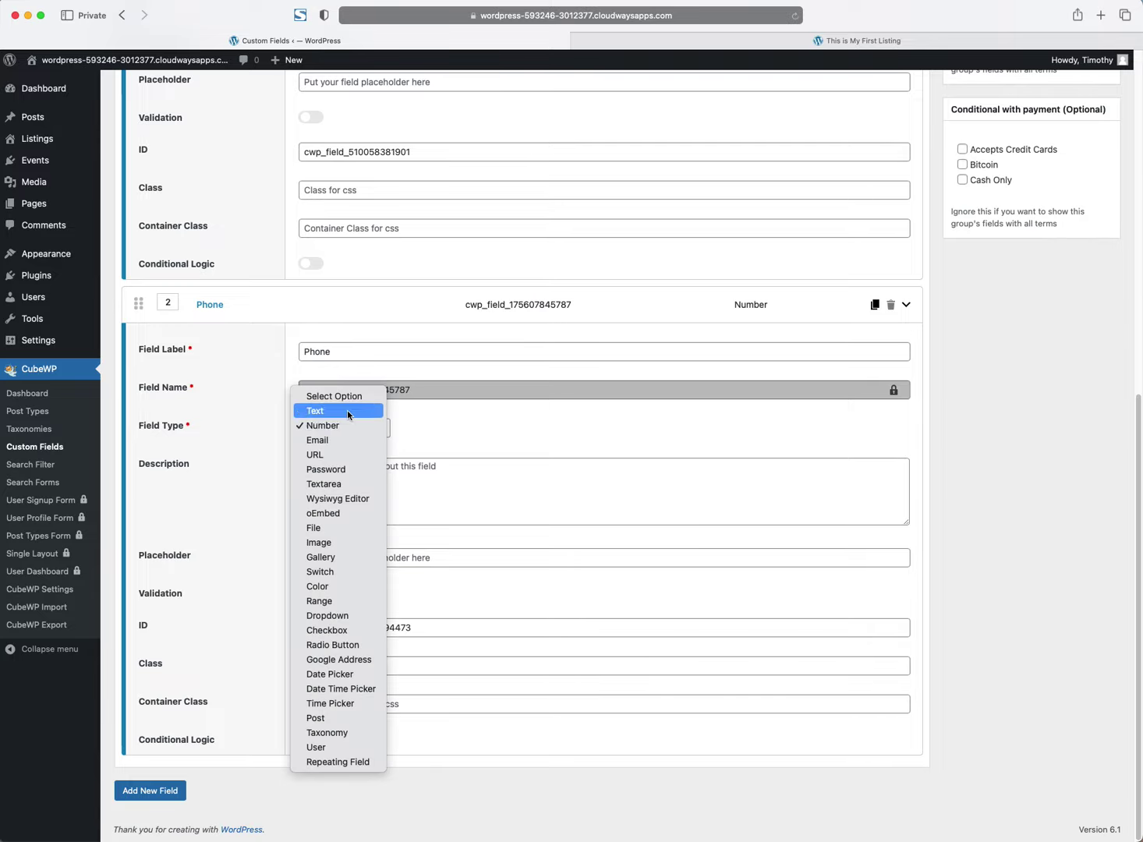
pyautogui.click(348, 410)
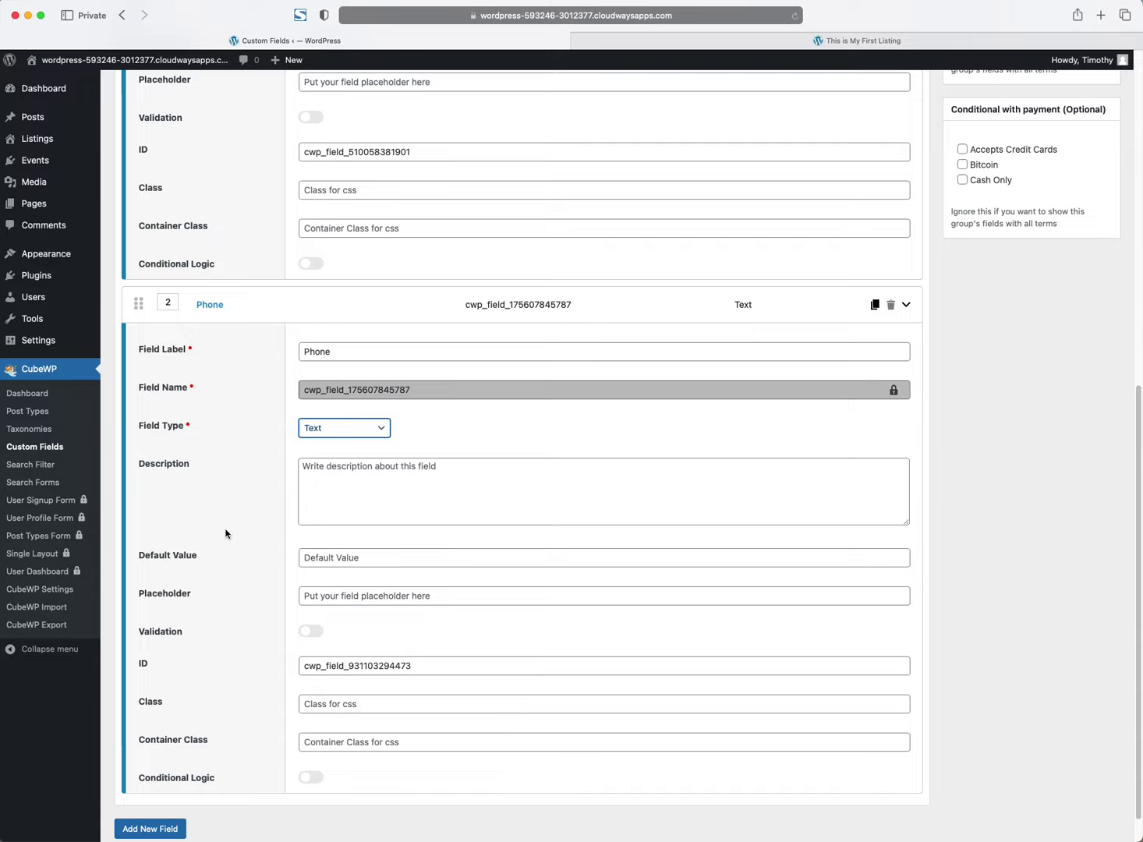
# Step: Add a third custom field to the Listing Details group with the label "Website" and the field type URL
pyautogui.scroll(-1, 221, 521)
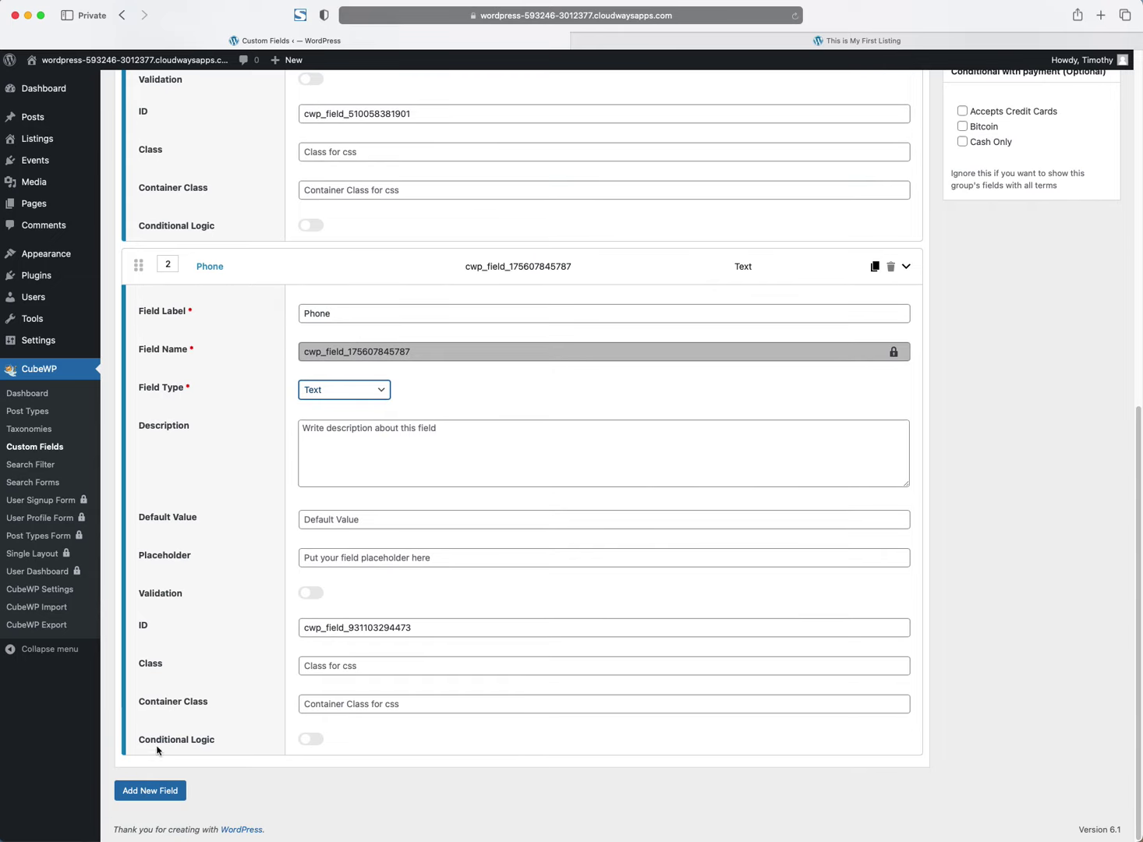
pyautogui.click(149, 790)
pyautogui.scroll(-5, 310, 675)
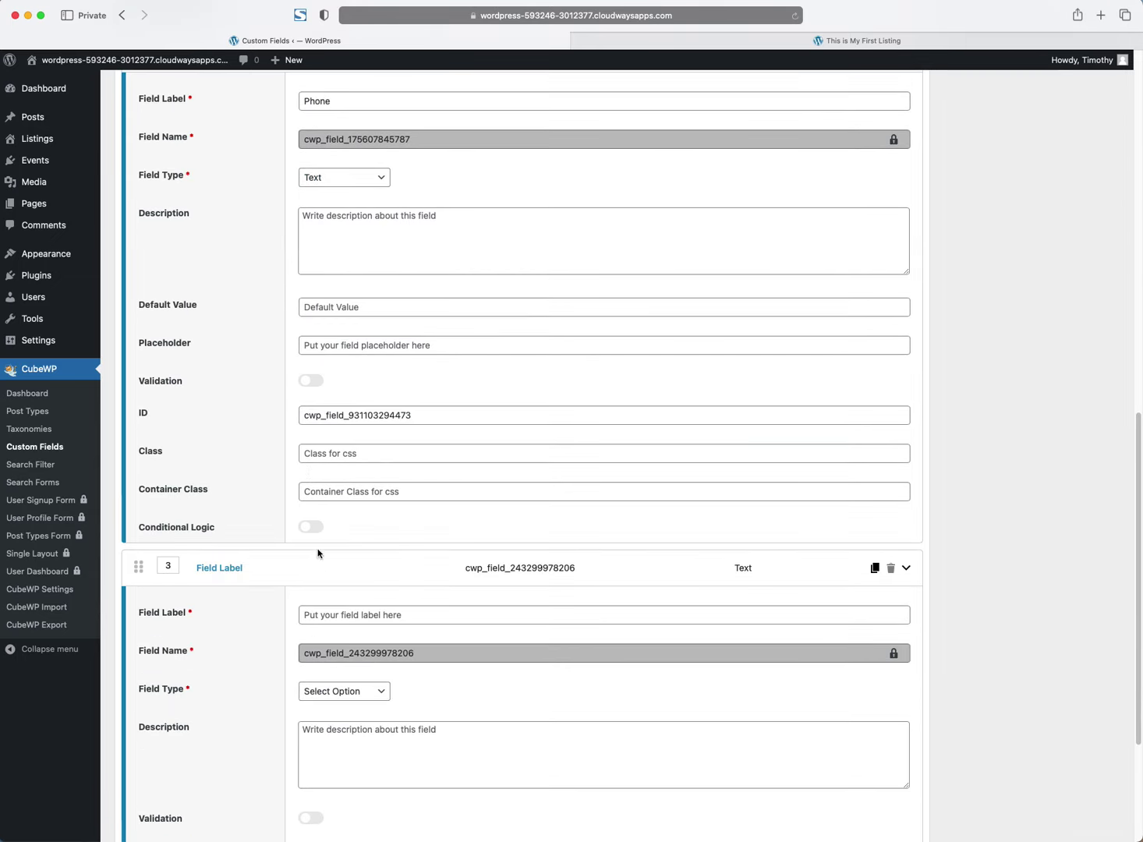
pyautogui.click(326, 539)
pyautogui.write('W')
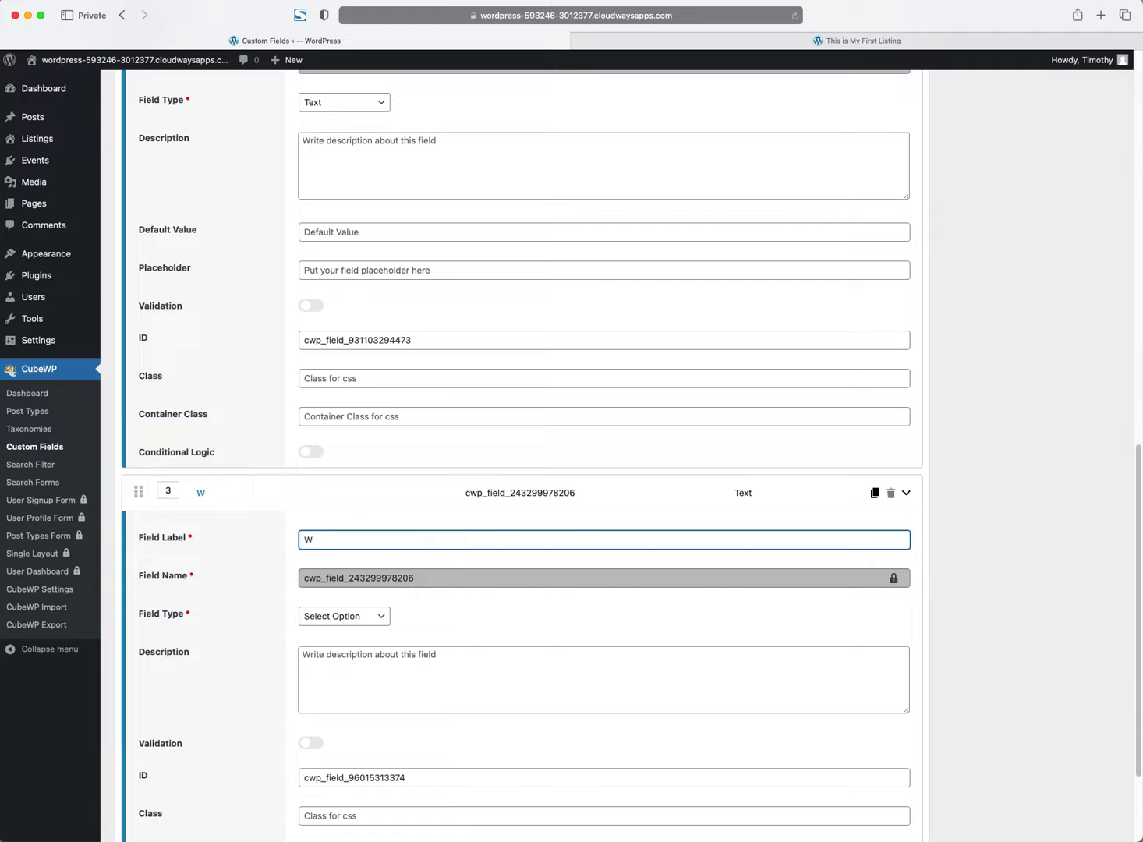
pyautogui.write('ebsite')
pyautogui.rightClick(303, 539)
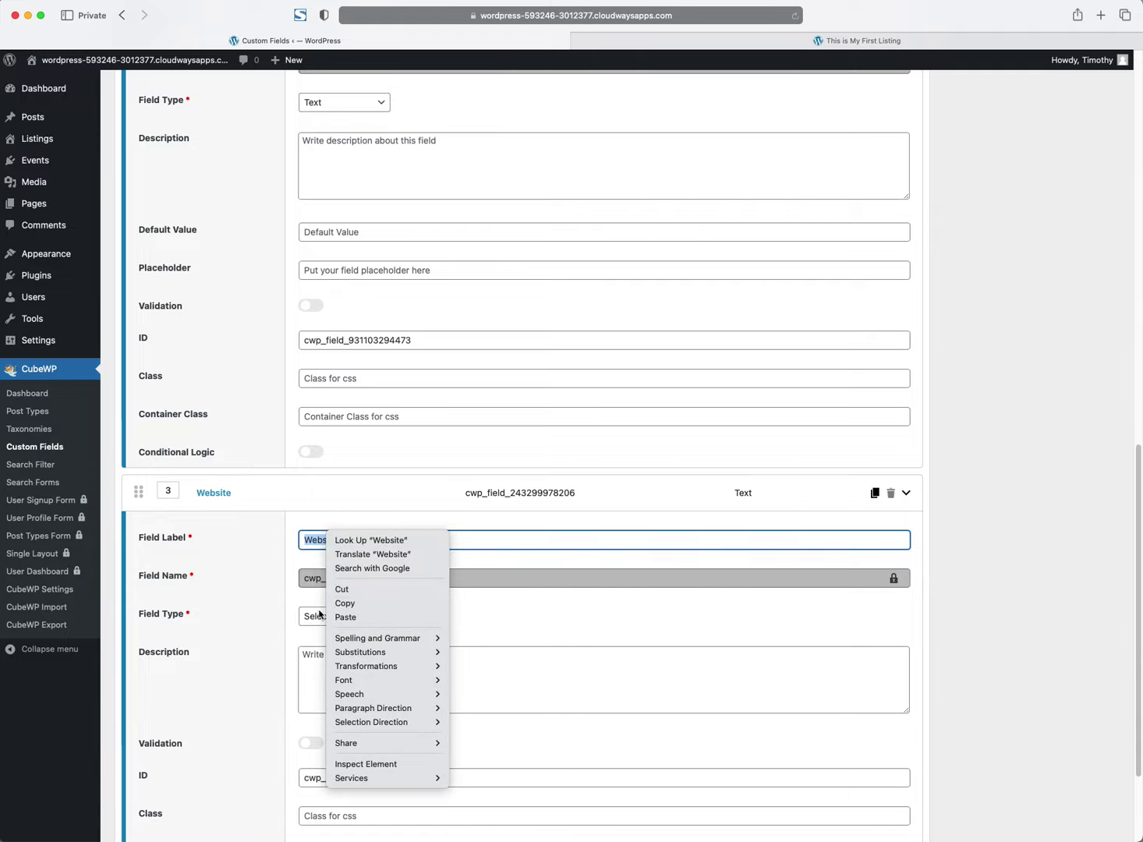
pyautogui.click(309, 603)
pyautogui.click(311, 619)
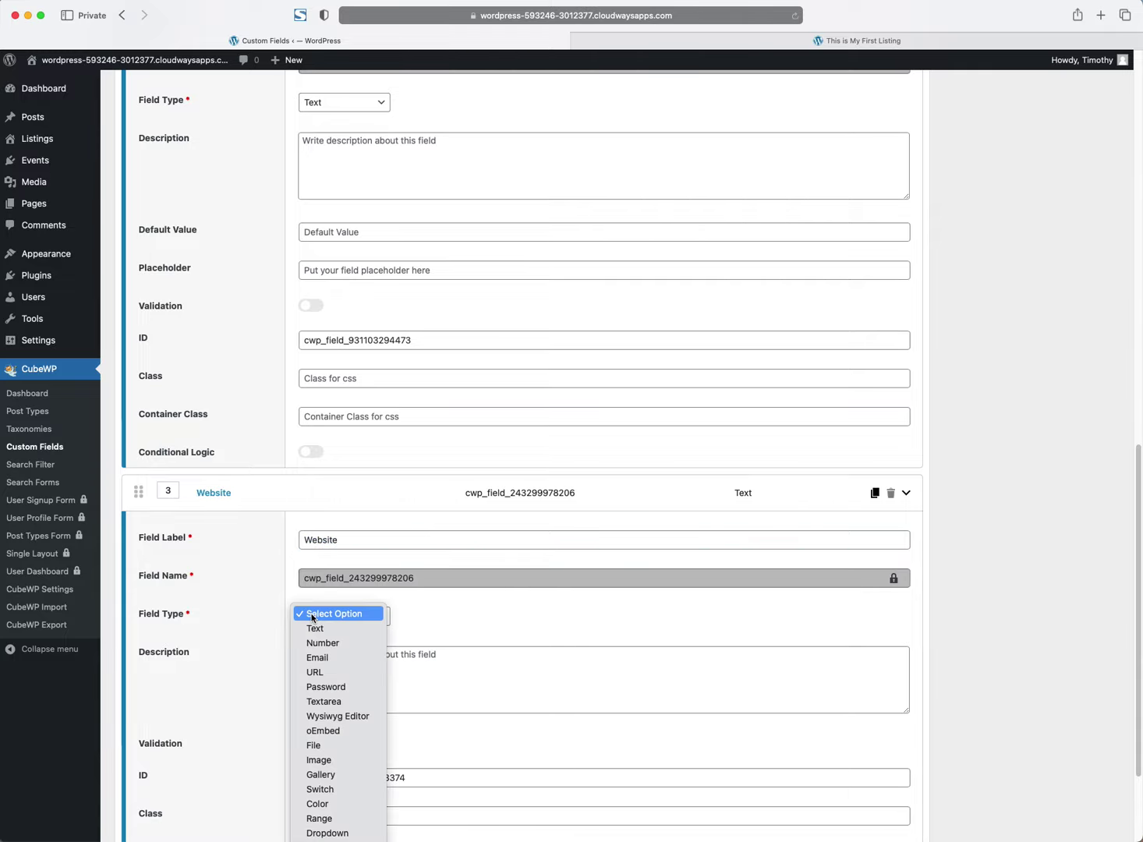
pyautogui.click(319, 671)
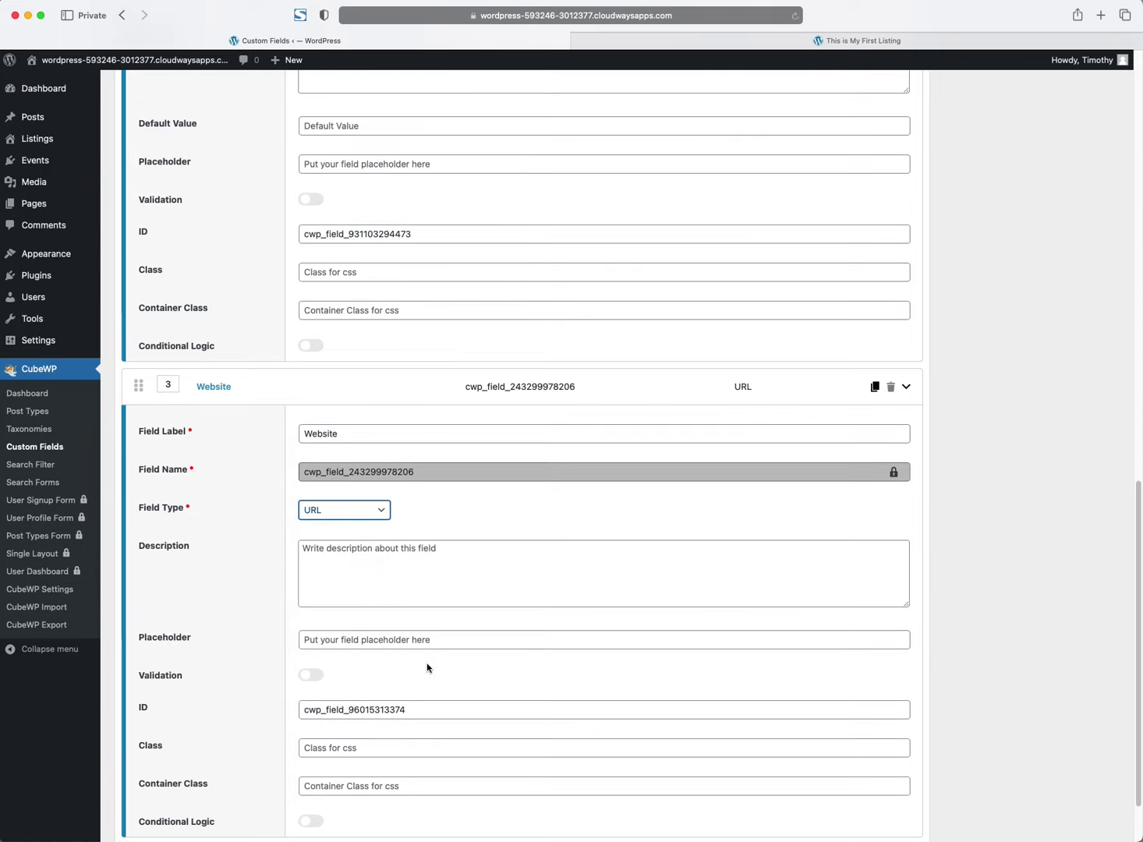
pyautogui.scroll(-3, 425, 668)
pyautogui.scroll(-2, 285, 515)
pyautogui.click(147, 792)
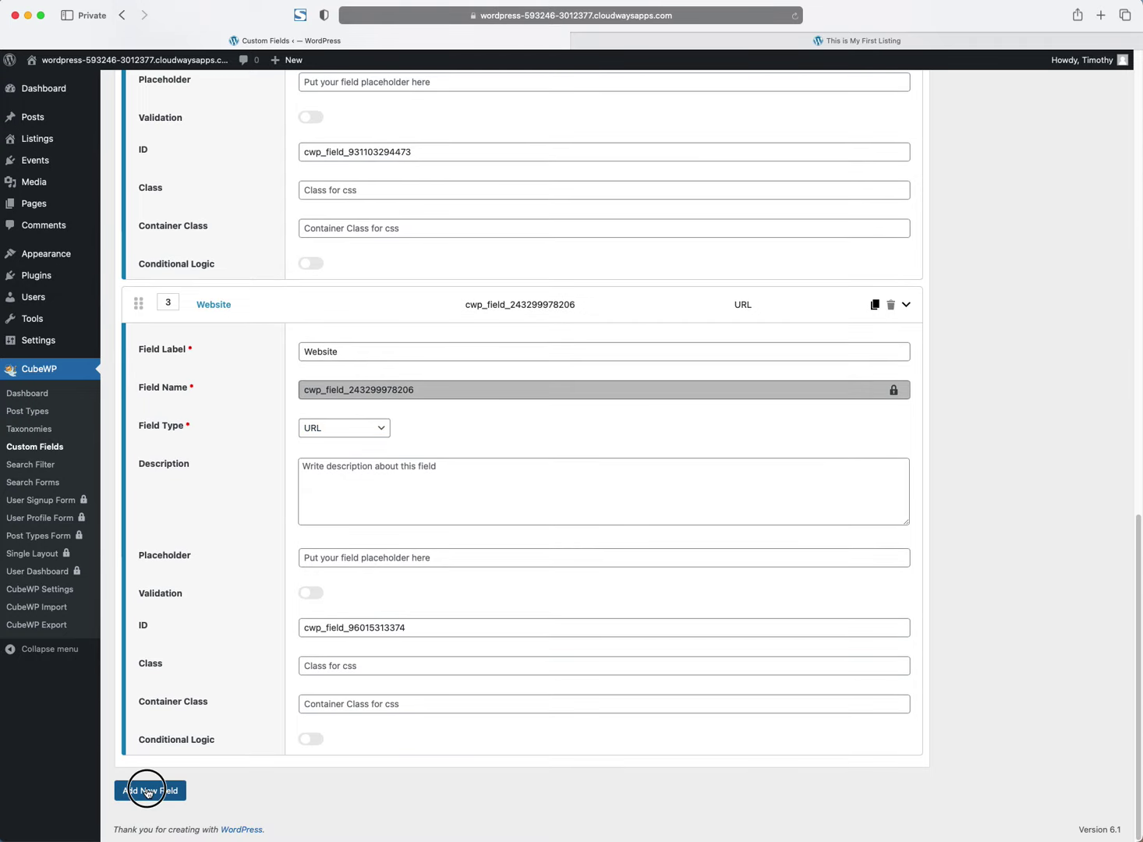
pyautogui.scroll(-5, 187, 702)
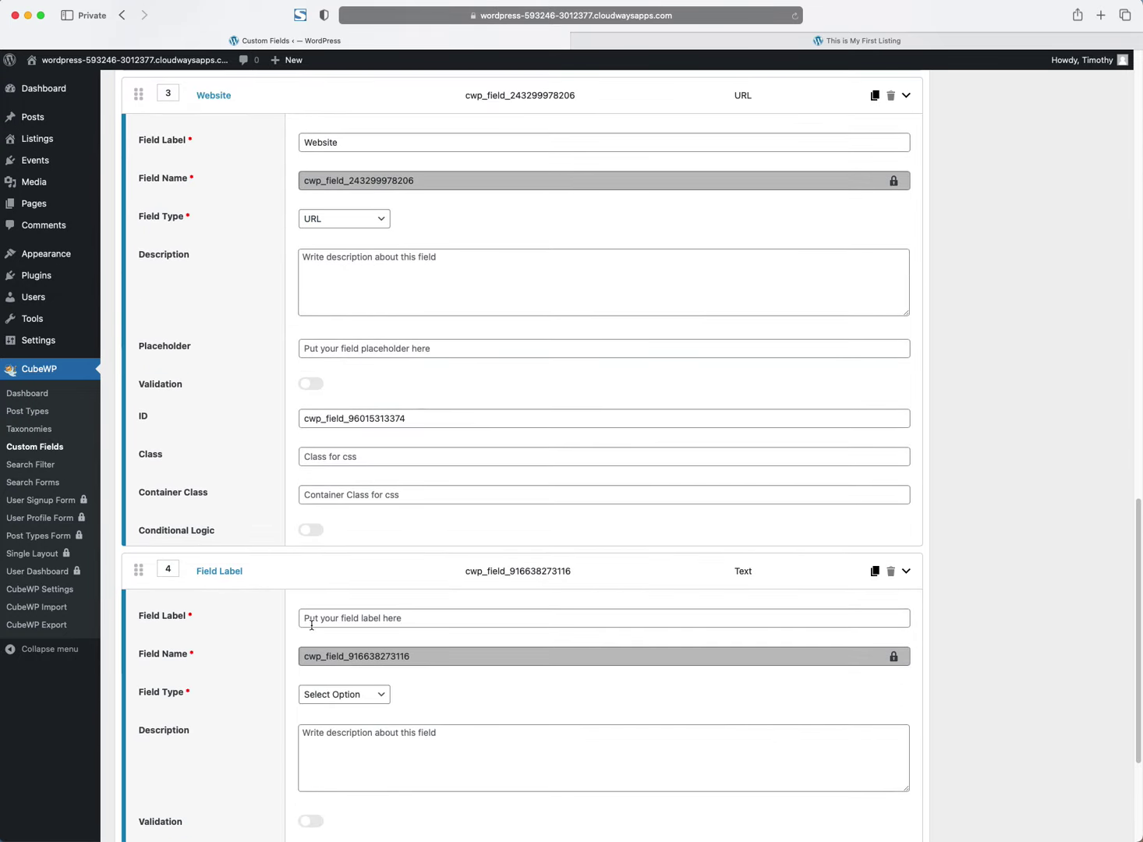
pyautogui.click(320, 616)
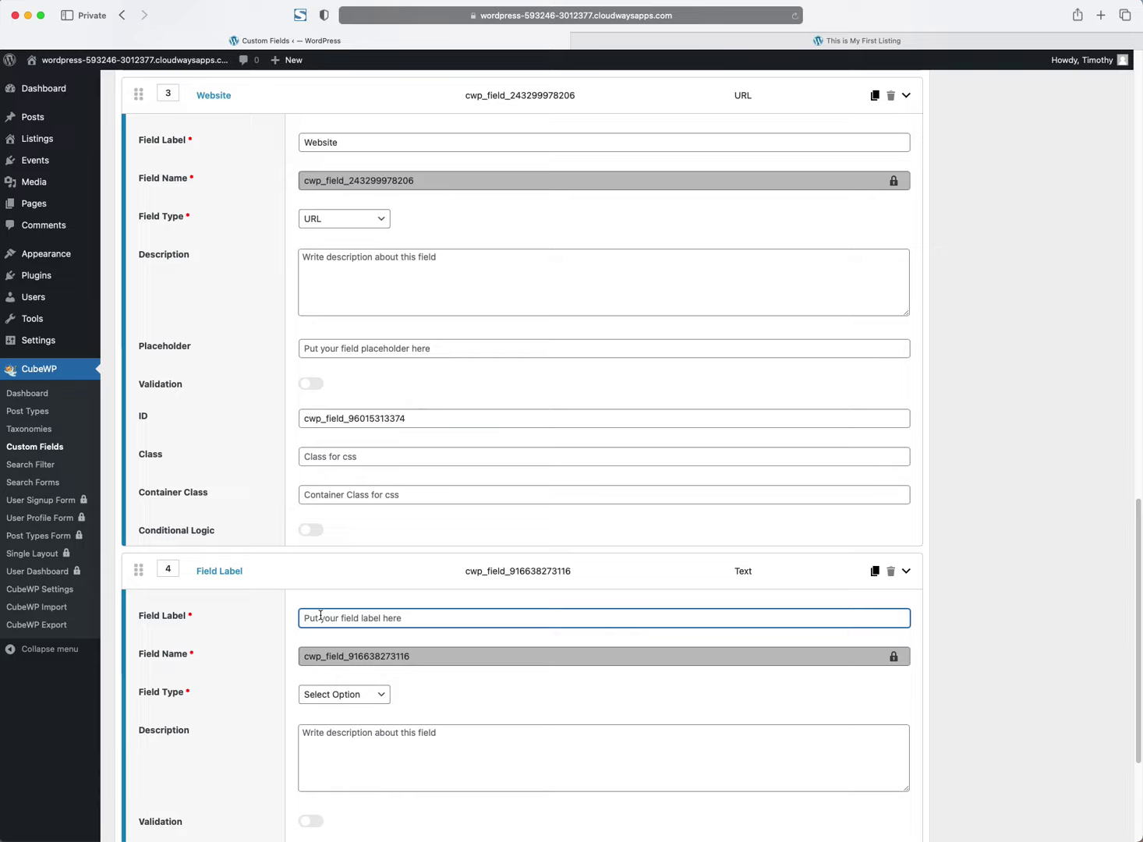
pyautogui.click(892, 573)
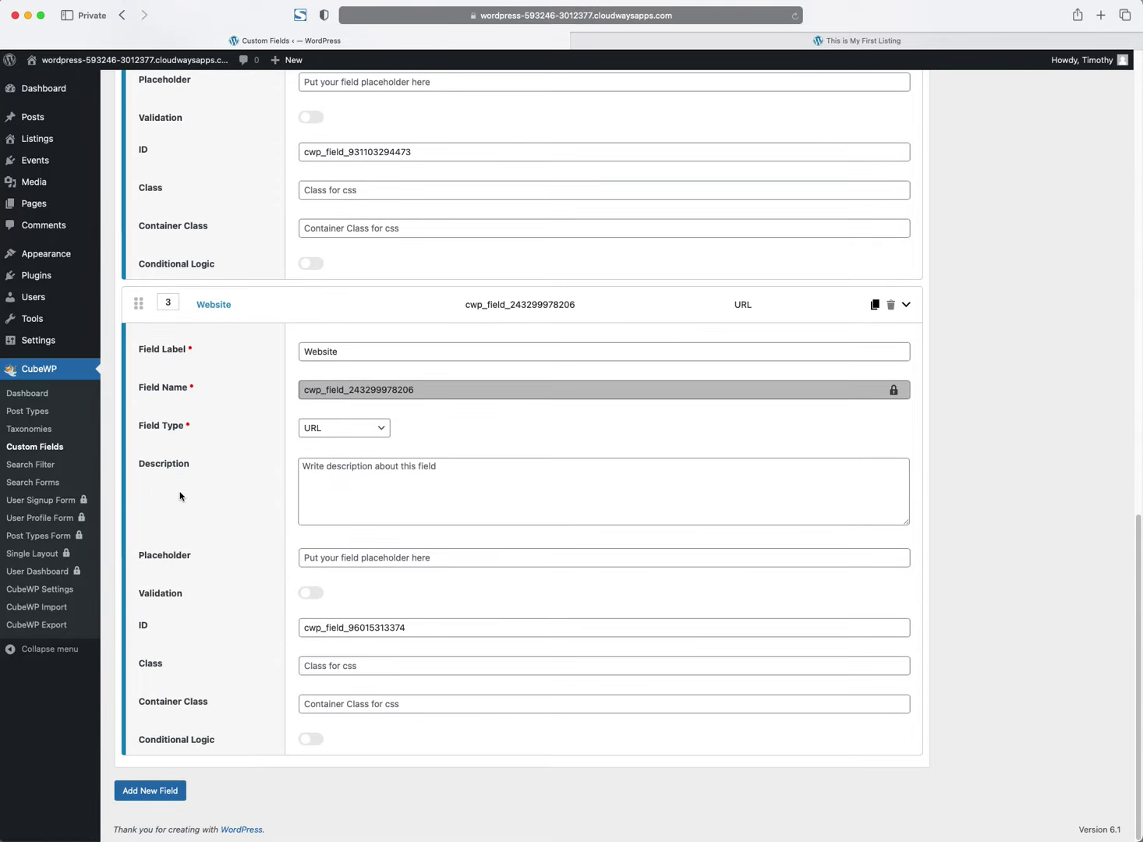
# Step: Reorder the Listing Details fields so that Website sits between Address and Phone
pyautogui.moveTo(138, 303); pyautogui.dragTo(143, 302)
pyautogui.scroll(-1, 144, 243)
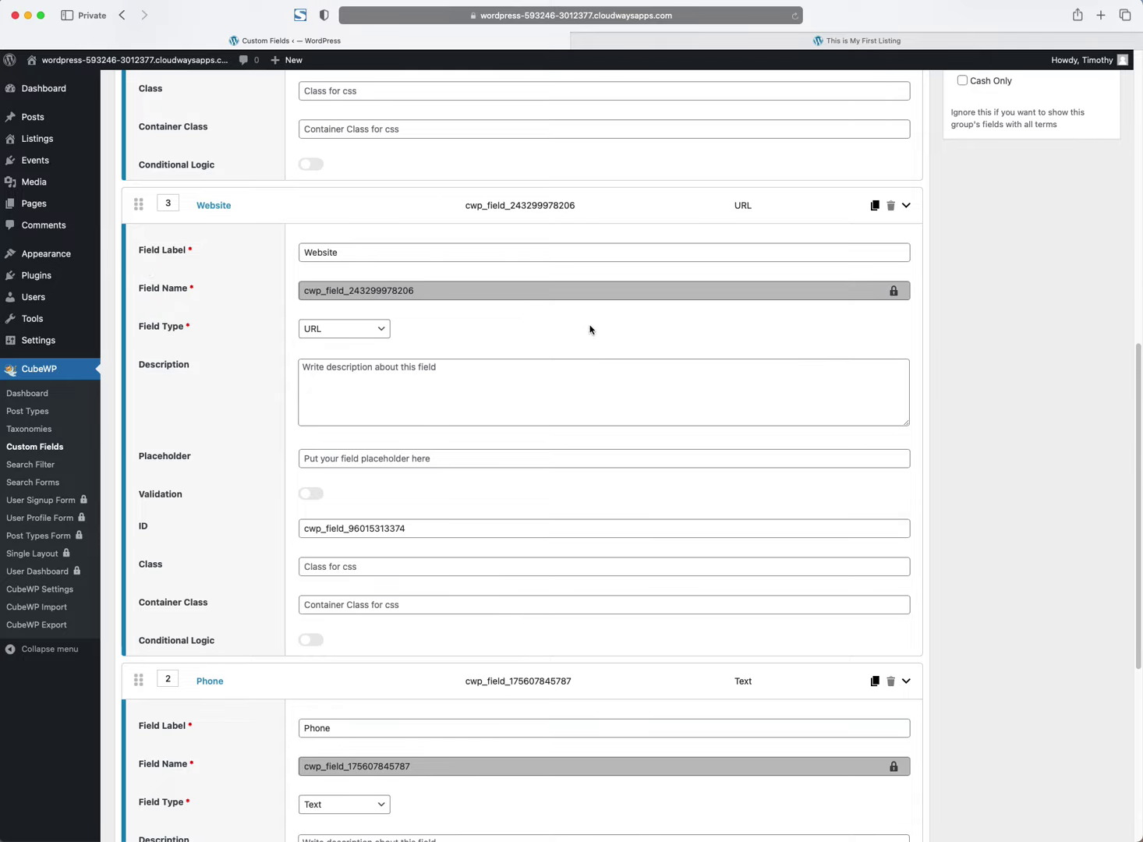
pyautogui.scroll(-1, 680, 559)
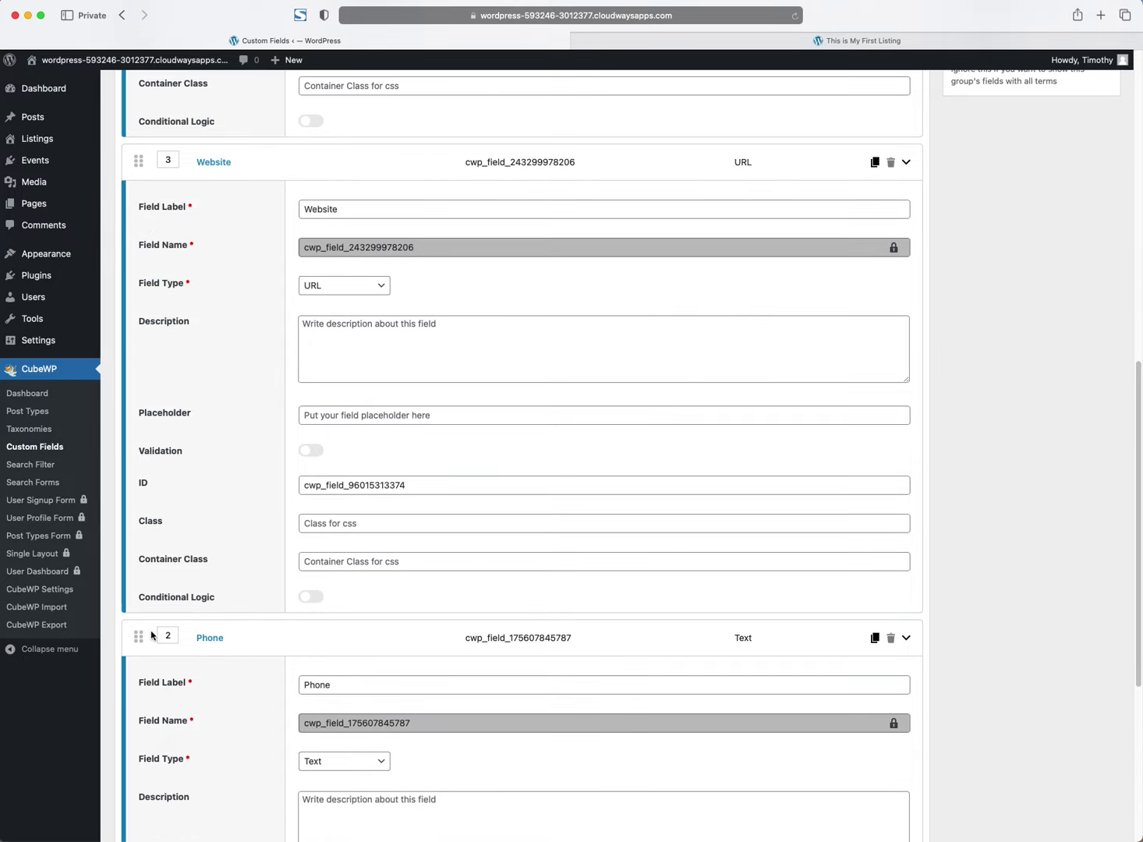
pyautogui.scroll(-3, 224, 639)
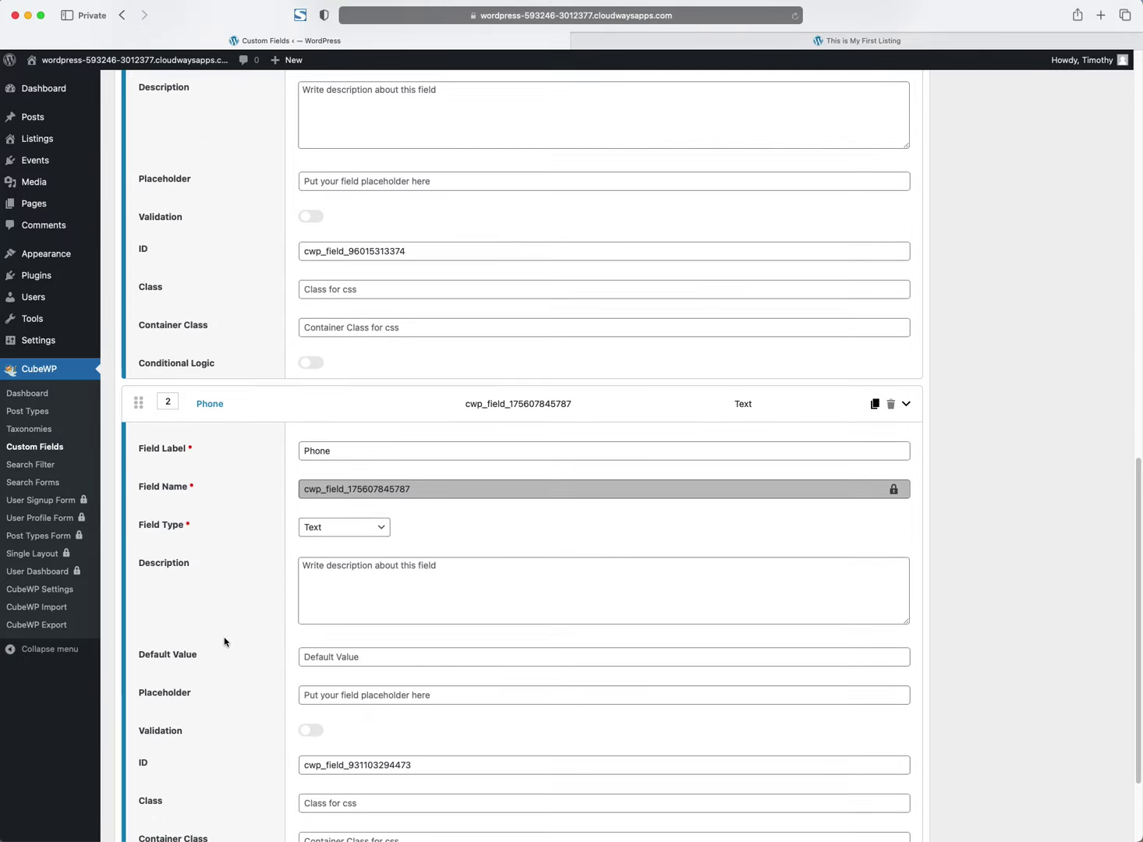
pyautogui.scroll(-2, 224, 642)
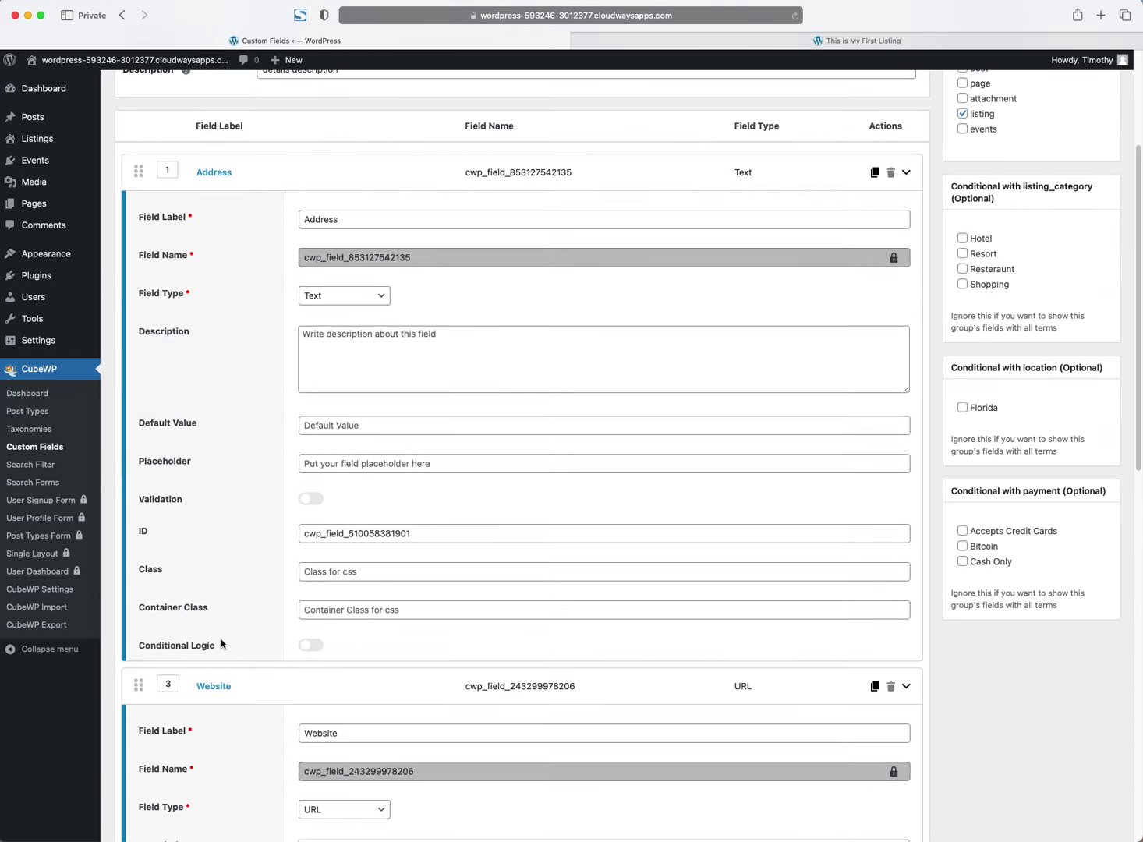
# Step: Review the Listing Details group's fields and settings and save the group
pyautogui.scroll(3, 220, 641)
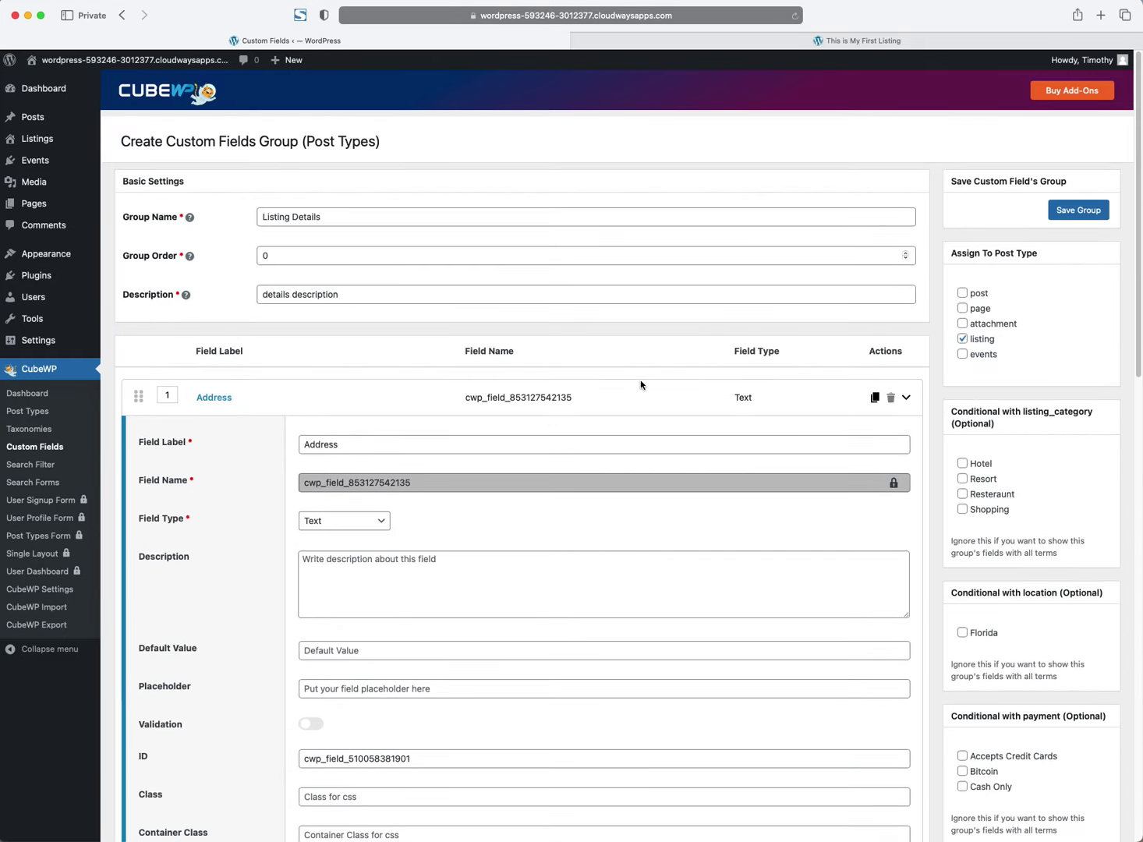
pyautogui.scroll(-6, 633, 544)
pyautogui.scroll(-9, 528, 284)
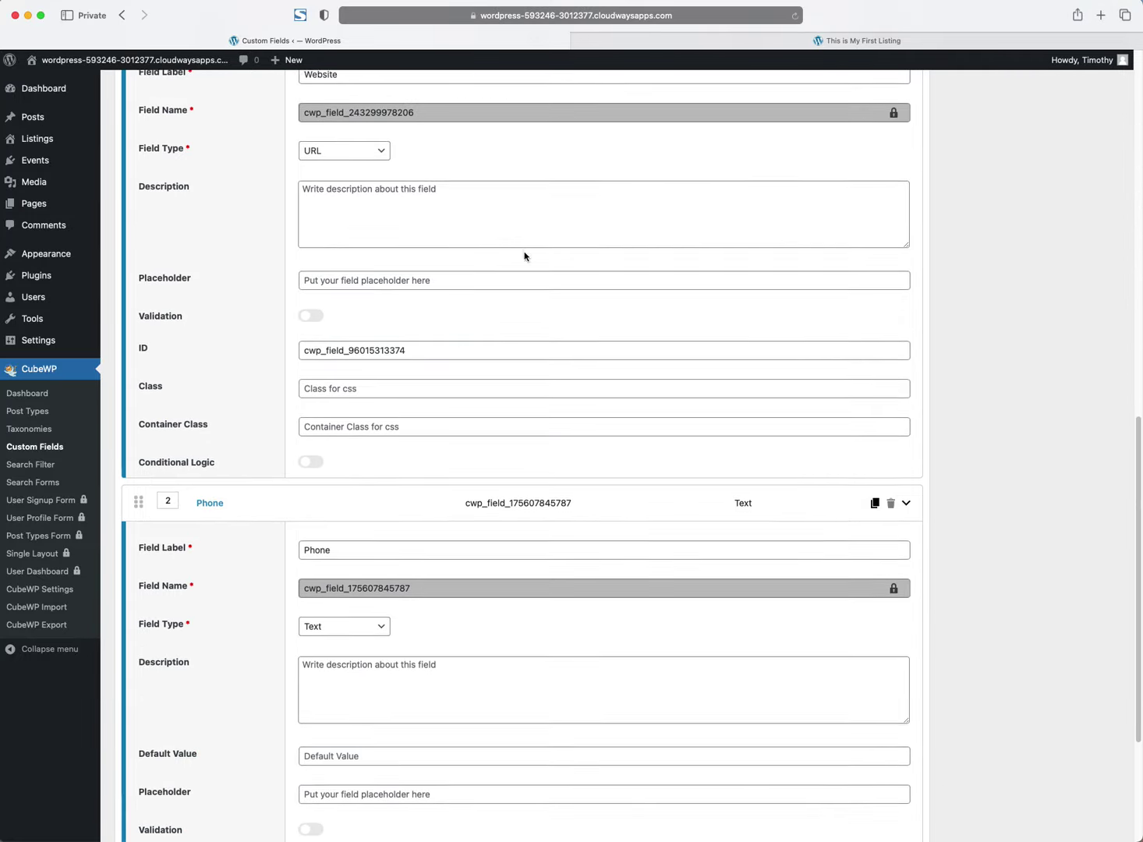
pyautogui.scroll(15, 553, 505)
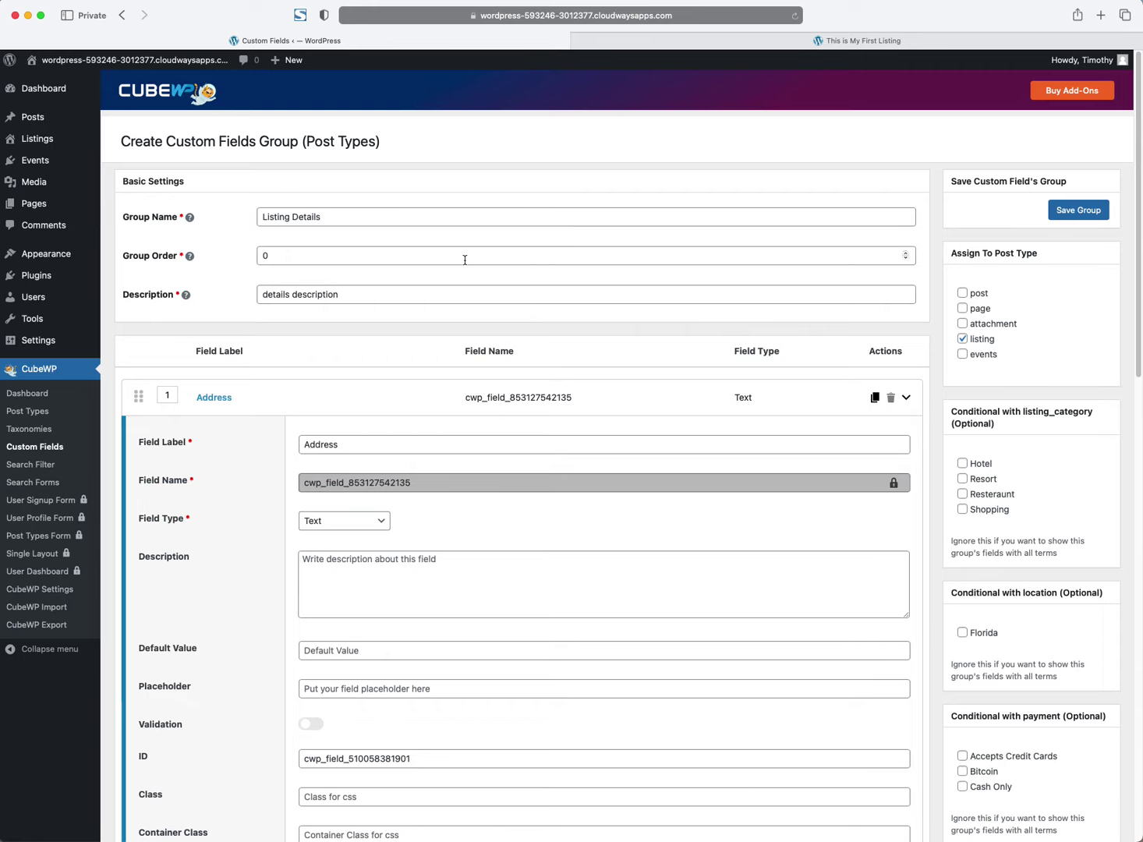
pyautogui.scroll(-1, 464, 271)
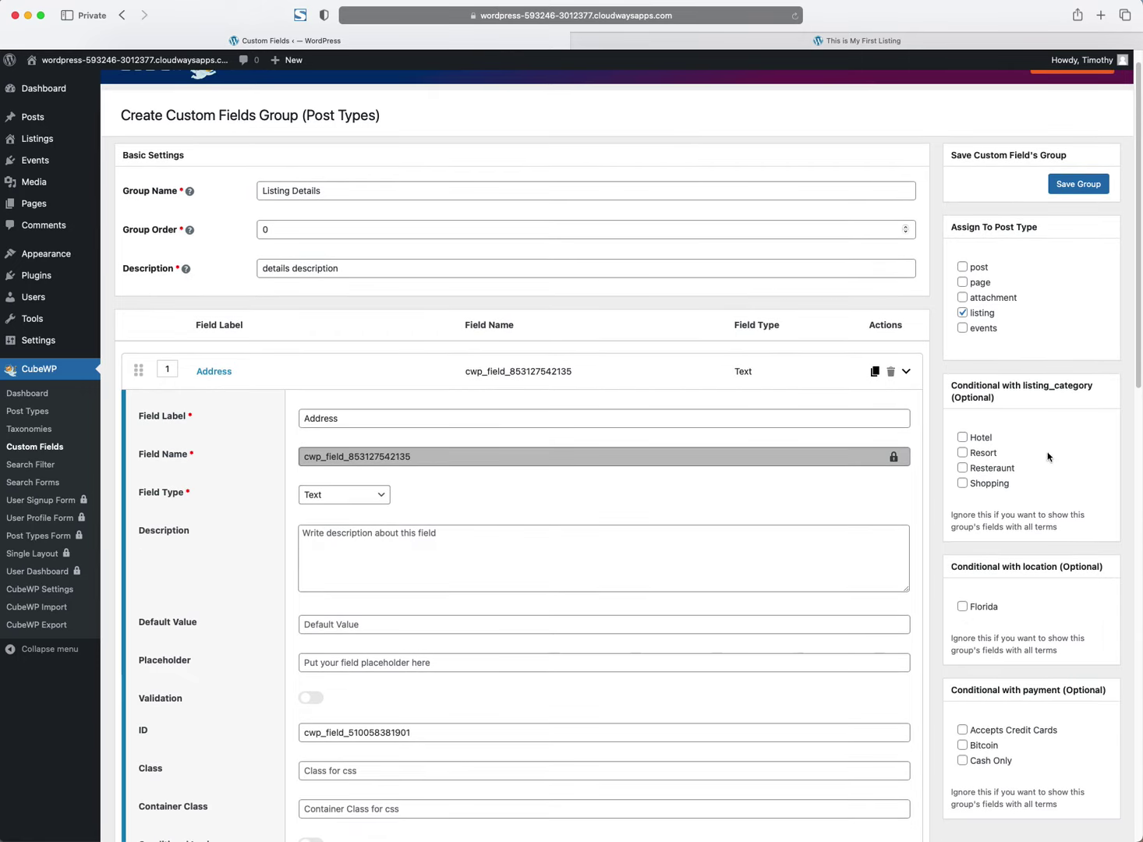
pyautogui.scroll(-6, 1010, 577)
pyautogui.scroll(6, 1008, 574)
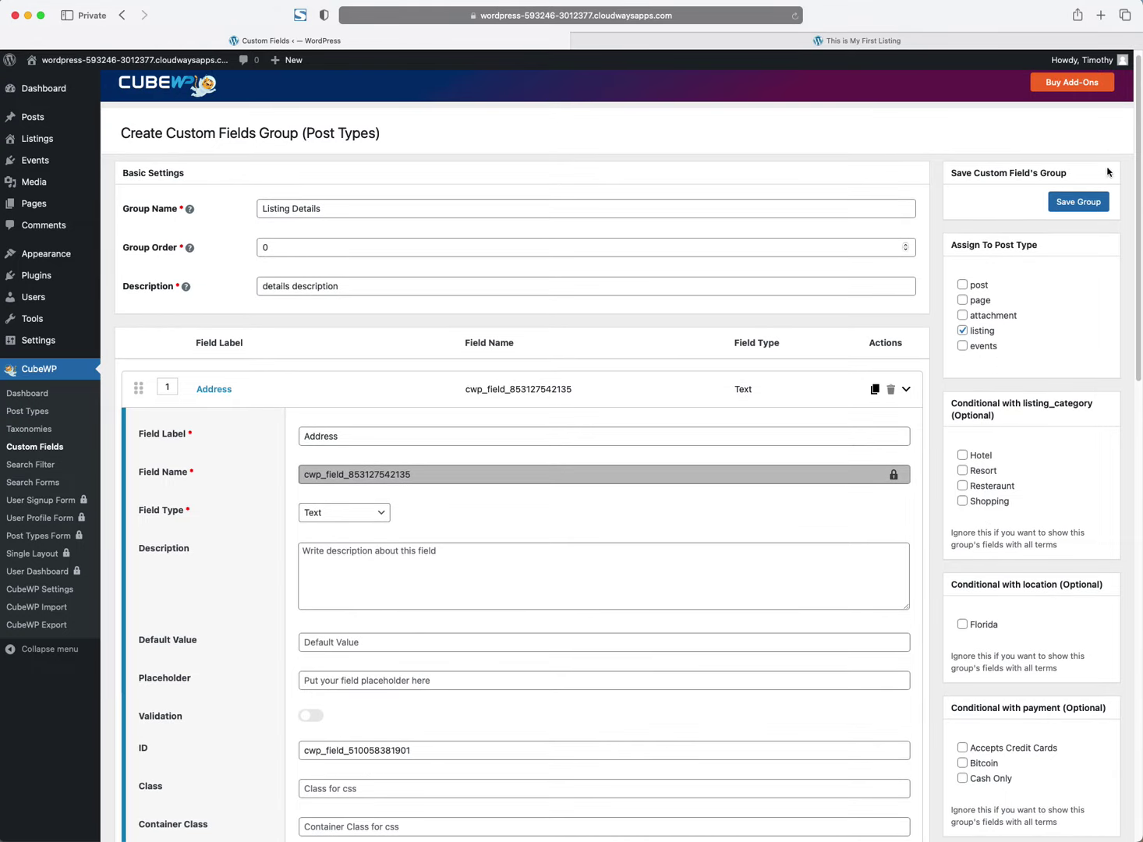
pyautogui.click(1065, 207)
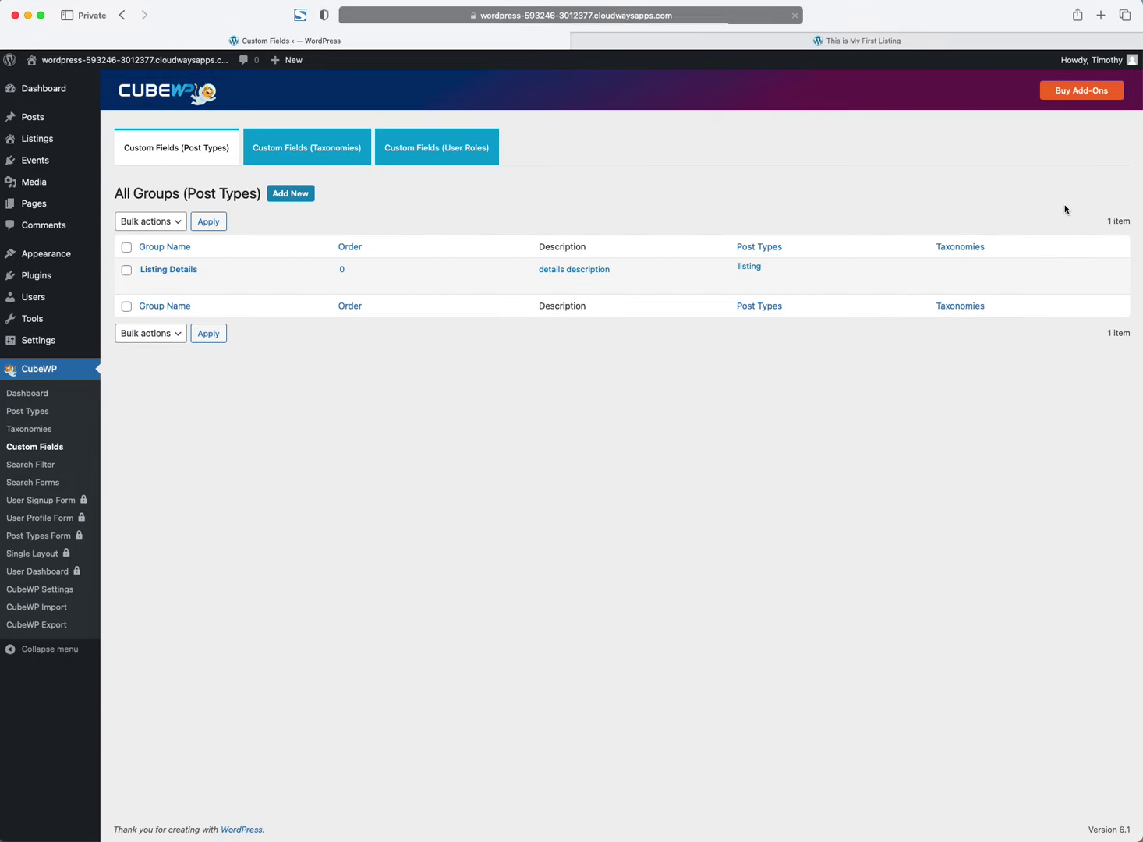
# Step: Start a custom fields group "Hotel Details" with the description "hotel description", assigned to the listing post type and limited to the Hotel category
pyautogui.moveTo(145, 293)
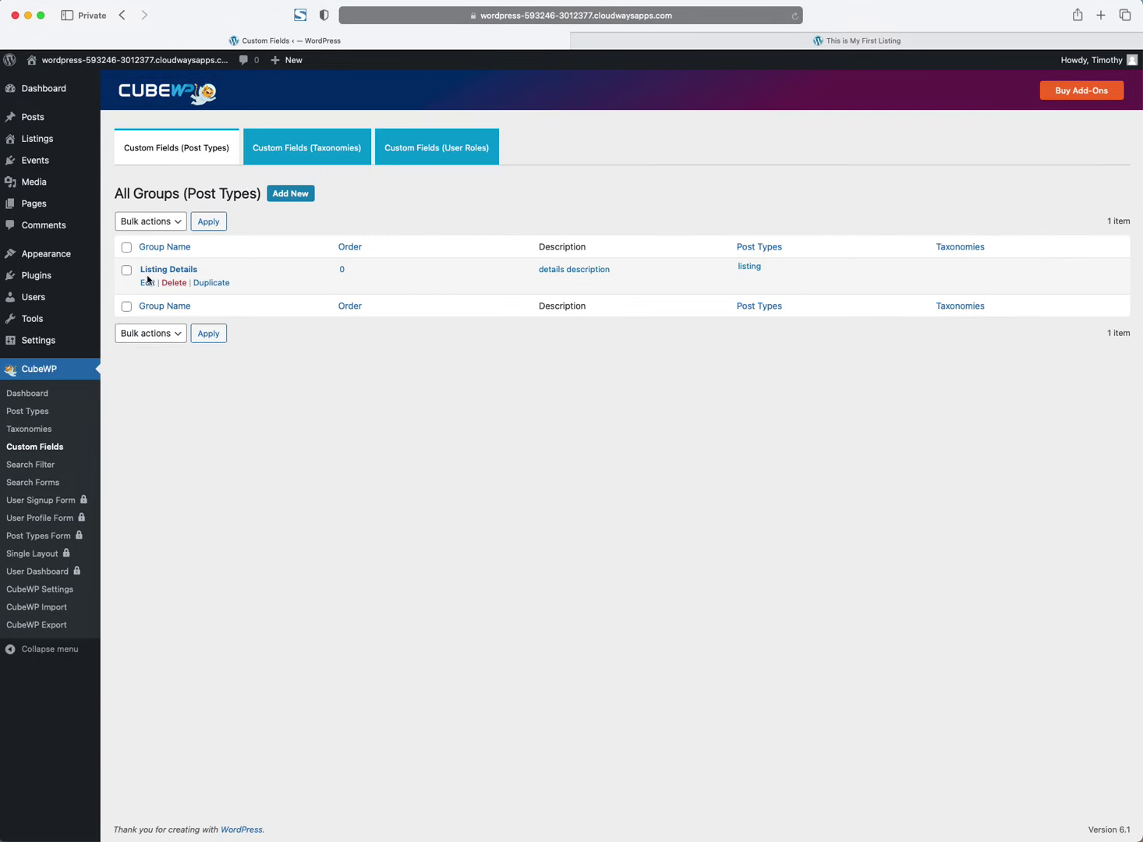
pyautogui.click(298, 197)
pyautogui.click(352, 218)
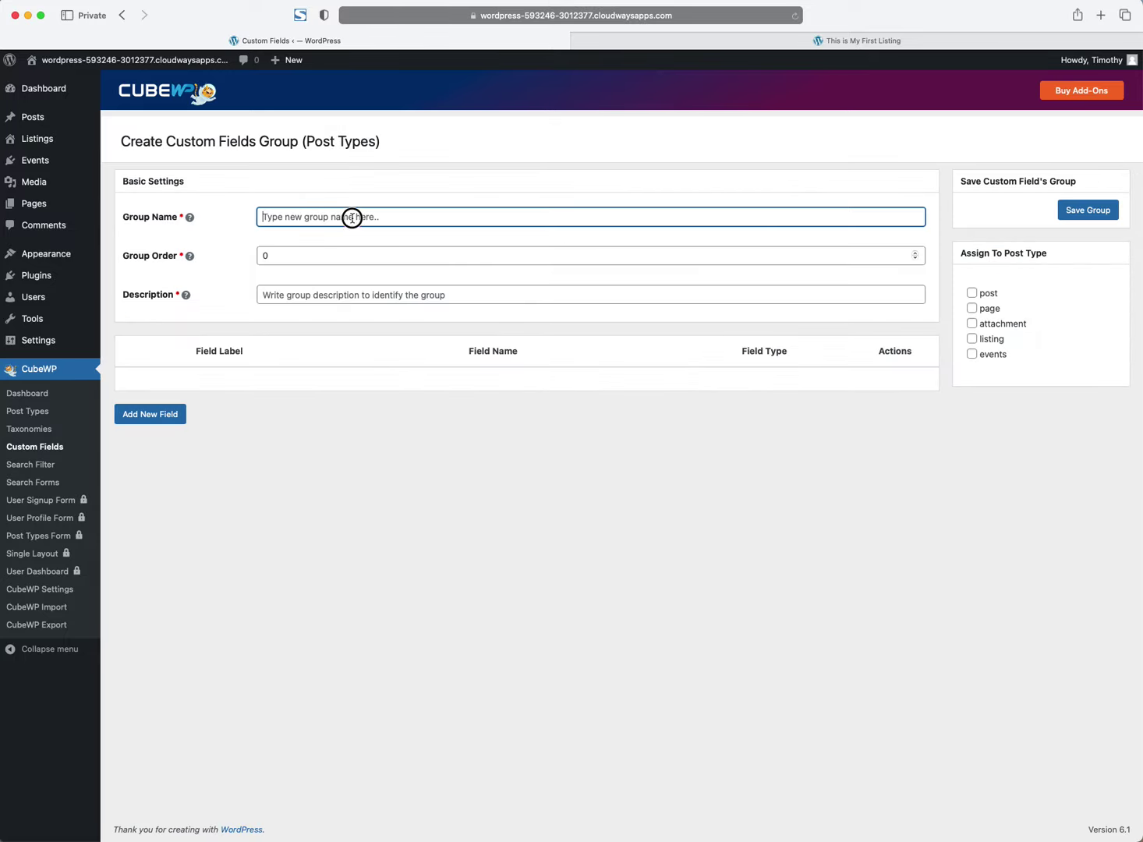
pyautogui.write('Hotel Details')
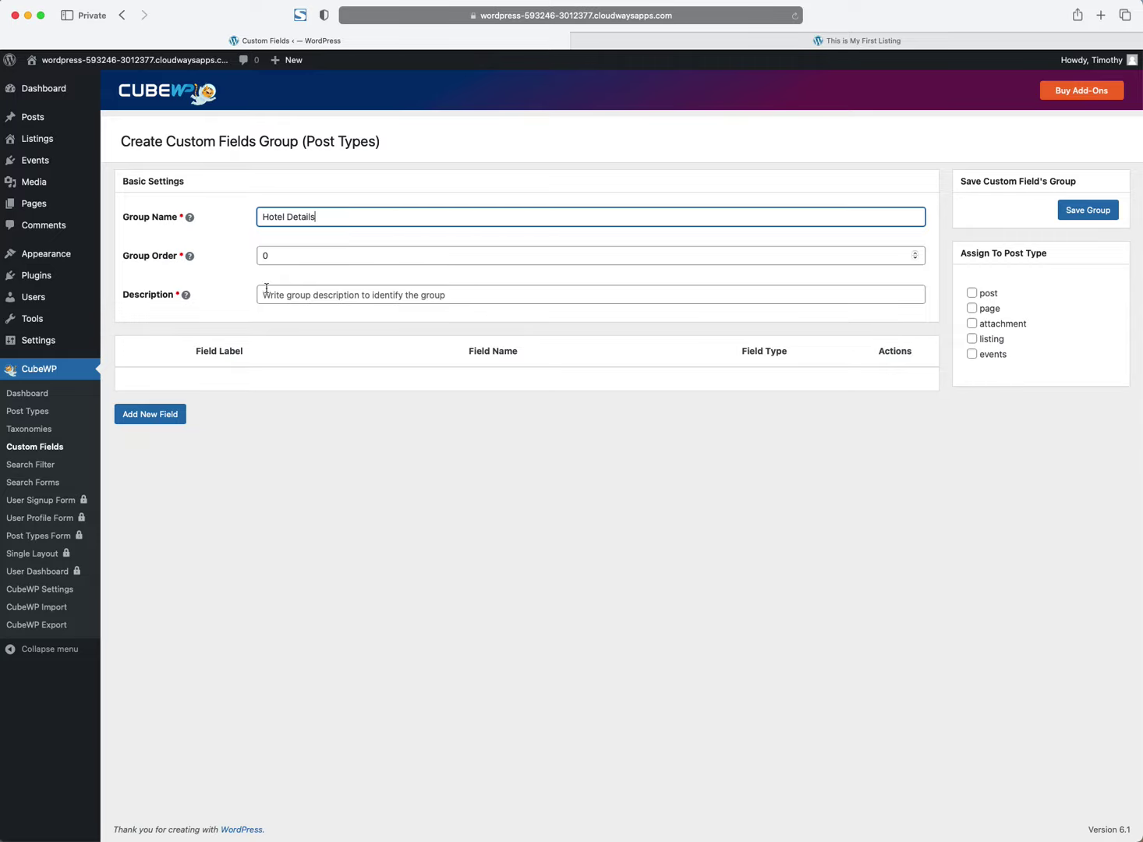
pyautogui.click(312, 291)
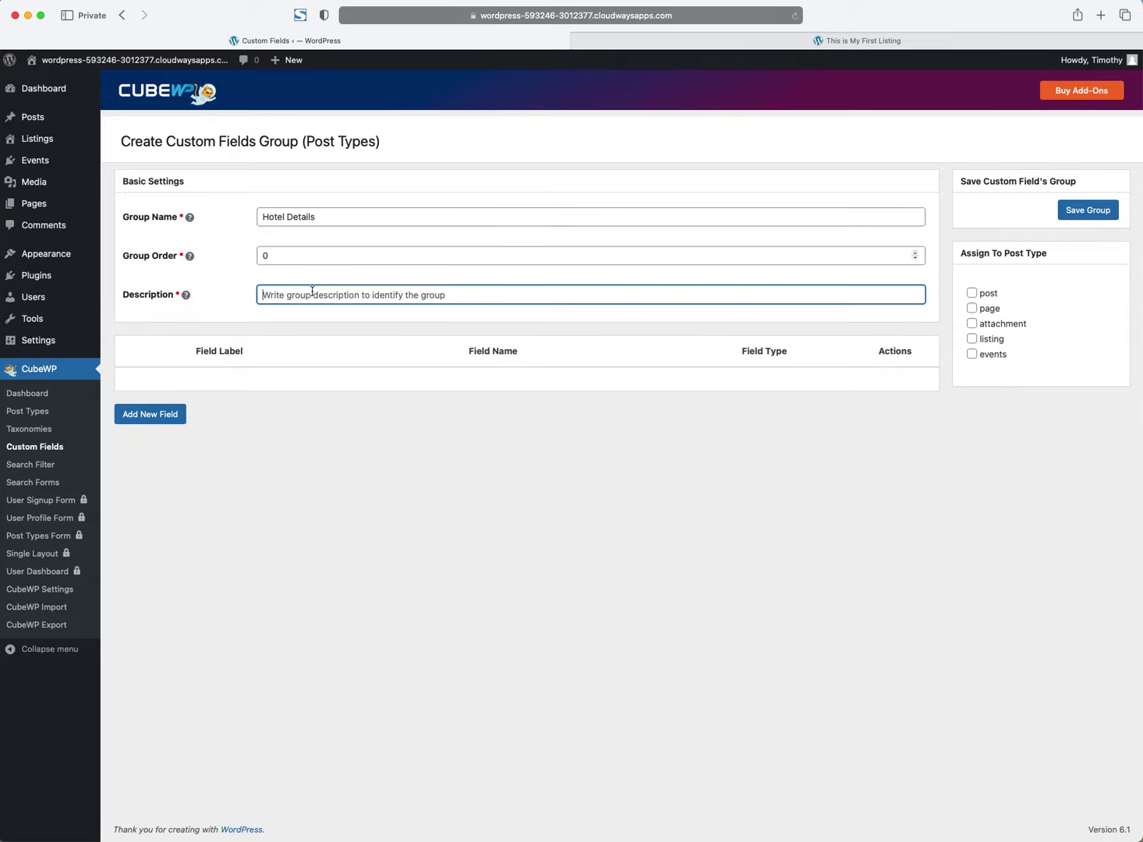
pyautogui.write('hotel desc')
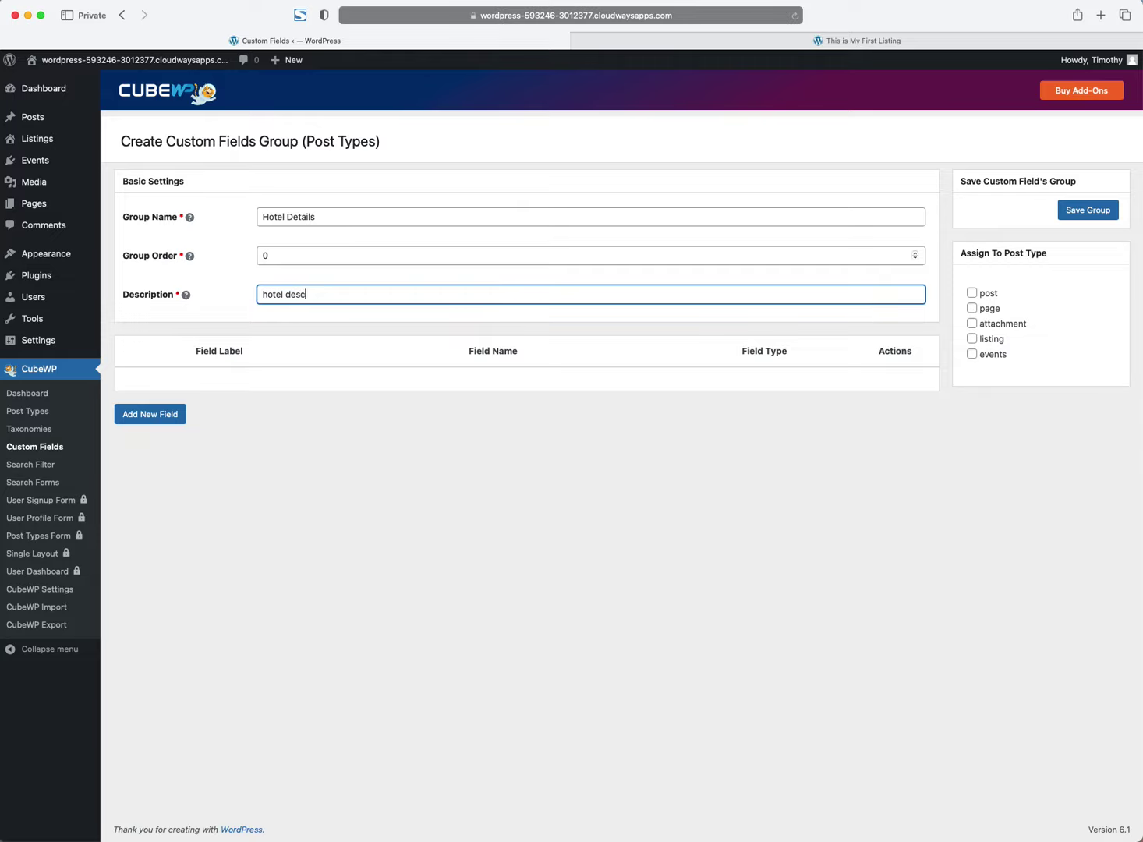
pyautogui.write('ription')
pyautogui.click(972, 339)
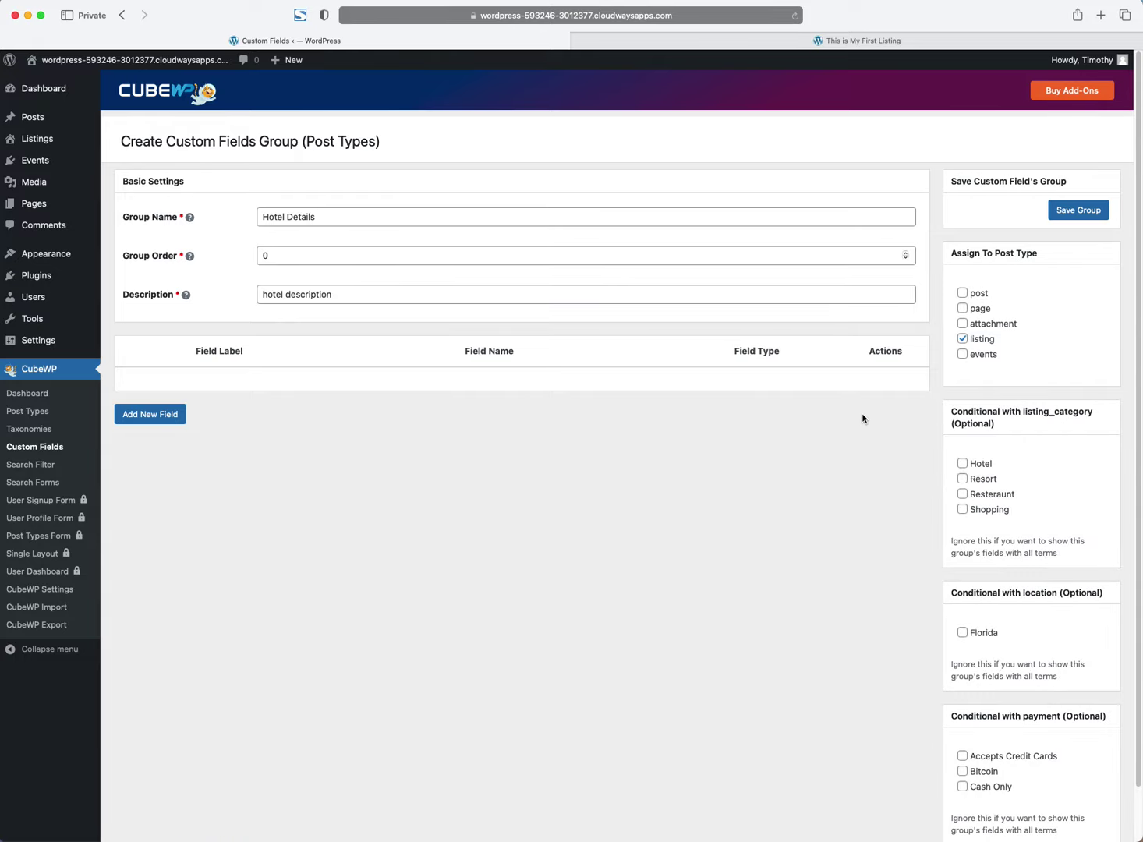
pyautogui.scroll(-2, 858, 412)
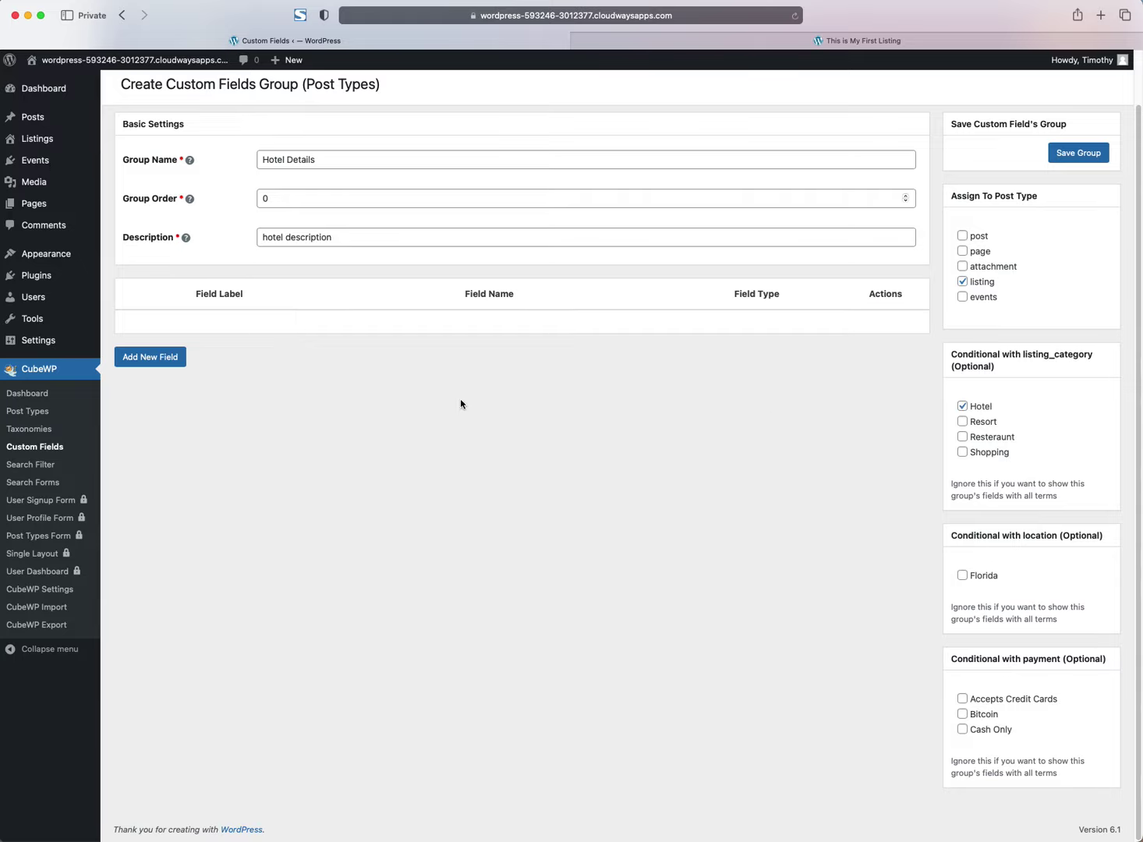
# Step: Add a new custom field to the Hotel Details group, try the label "Available", and clear the label
pyautogui.click(167, 359)
pyautogui.click(318, 383)
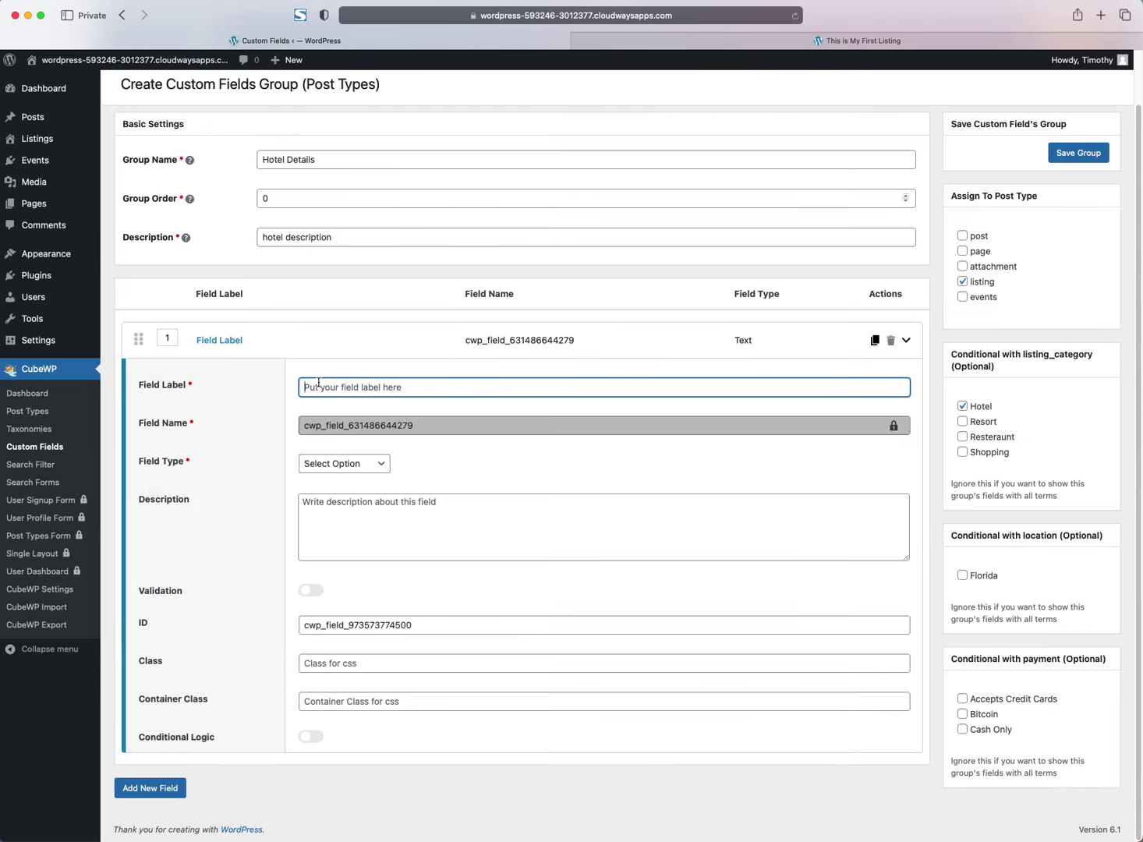
pyautogui.write('Available')
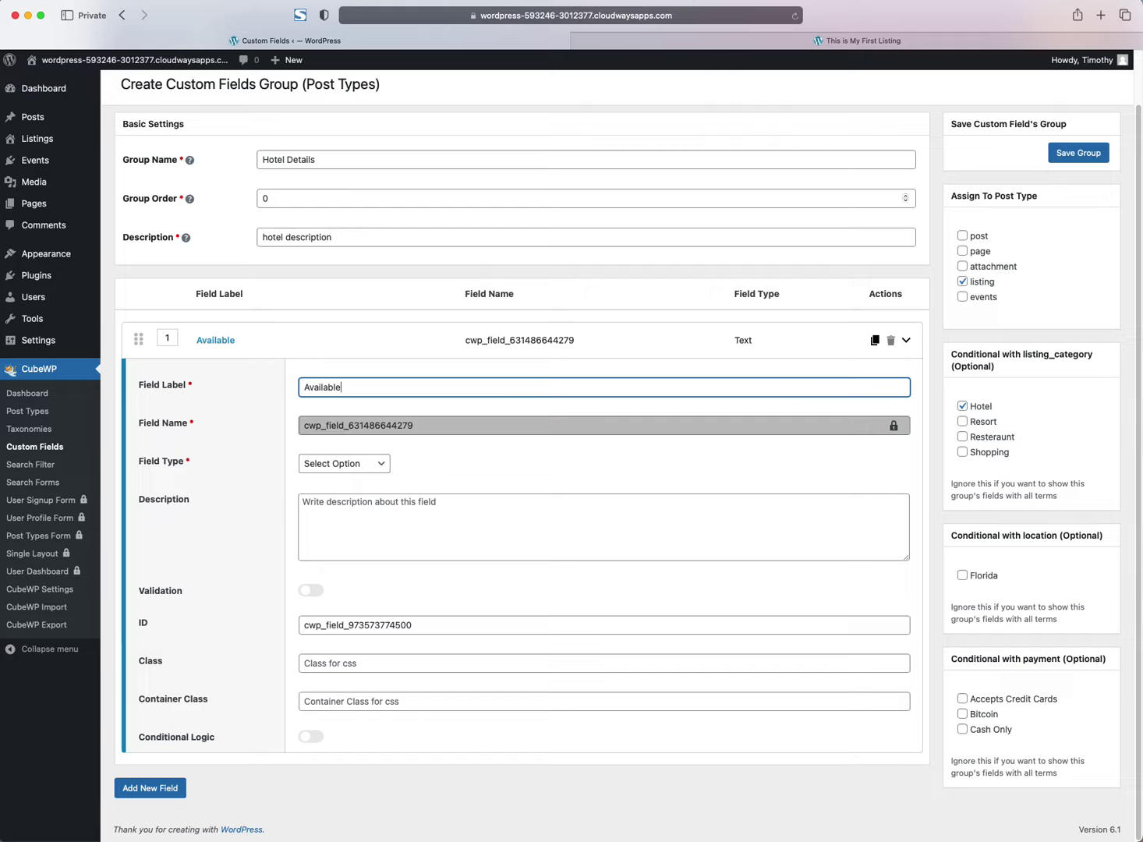
pyautogui.press('BackSpace')
pyautogui.press('BackSpace')
pyautogui.press('BackSpace')
pyautogui.press('BackSpace')
pyautogui.press('BackSpace')
pyautogui.press('BackSpace')
pyautogui.press('BackSpace')
pyautogui.press('BackSpace')
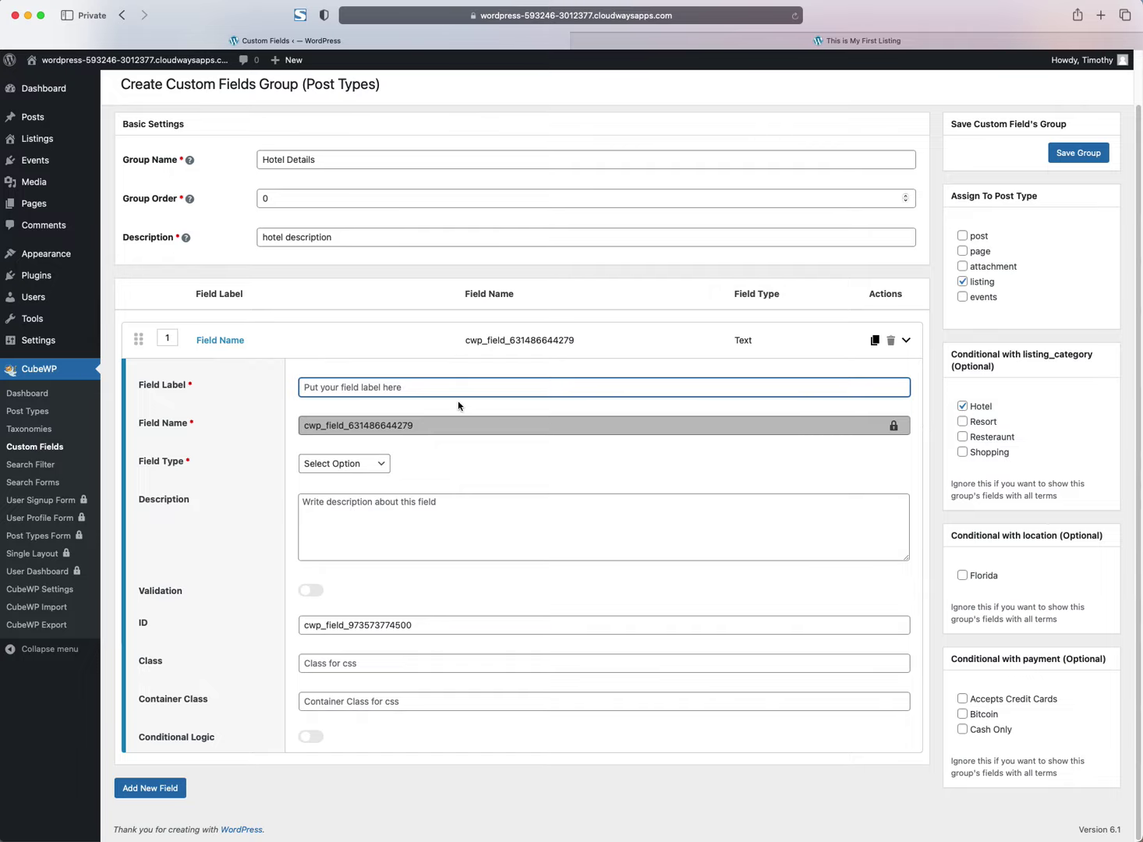
pyautogui.click(436, 392)
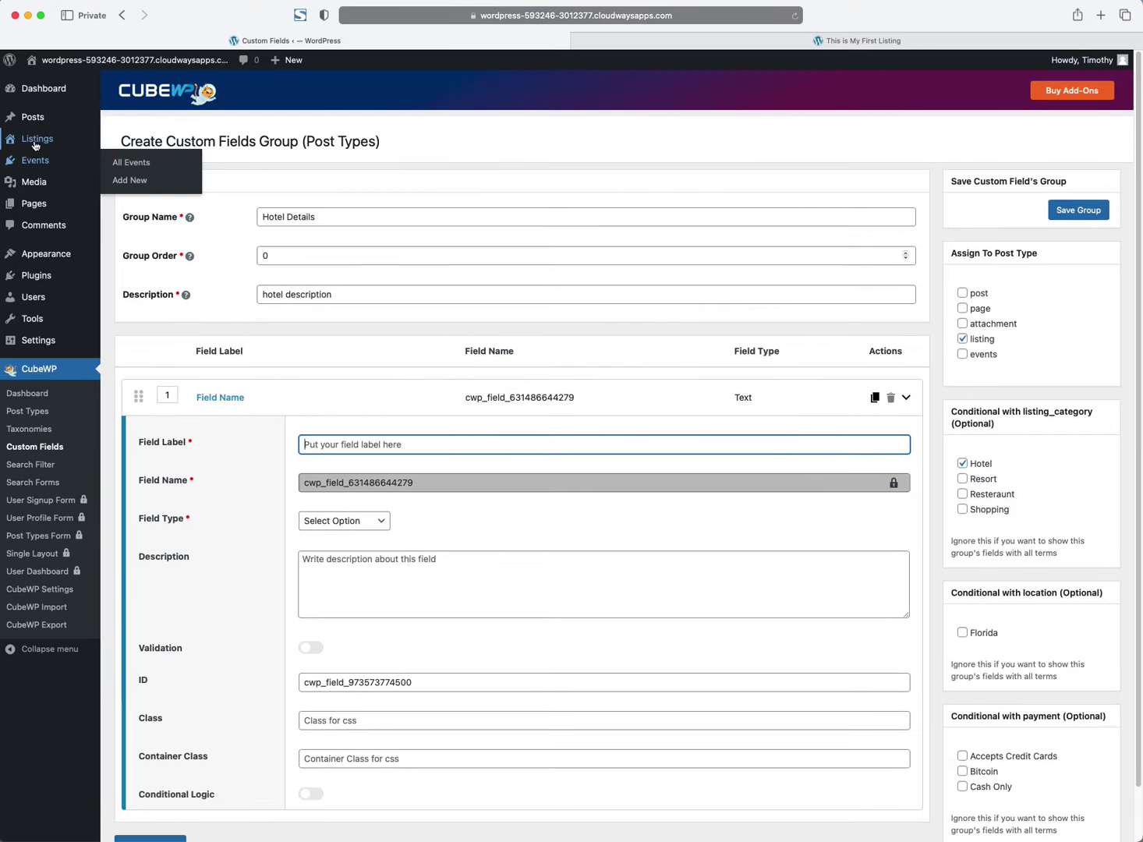
# Step: Log in to the Listings page in a new browser tab with the saved username and password, and open "This is My First Listing" for editing
pyautogui.rightClick(42, 139)
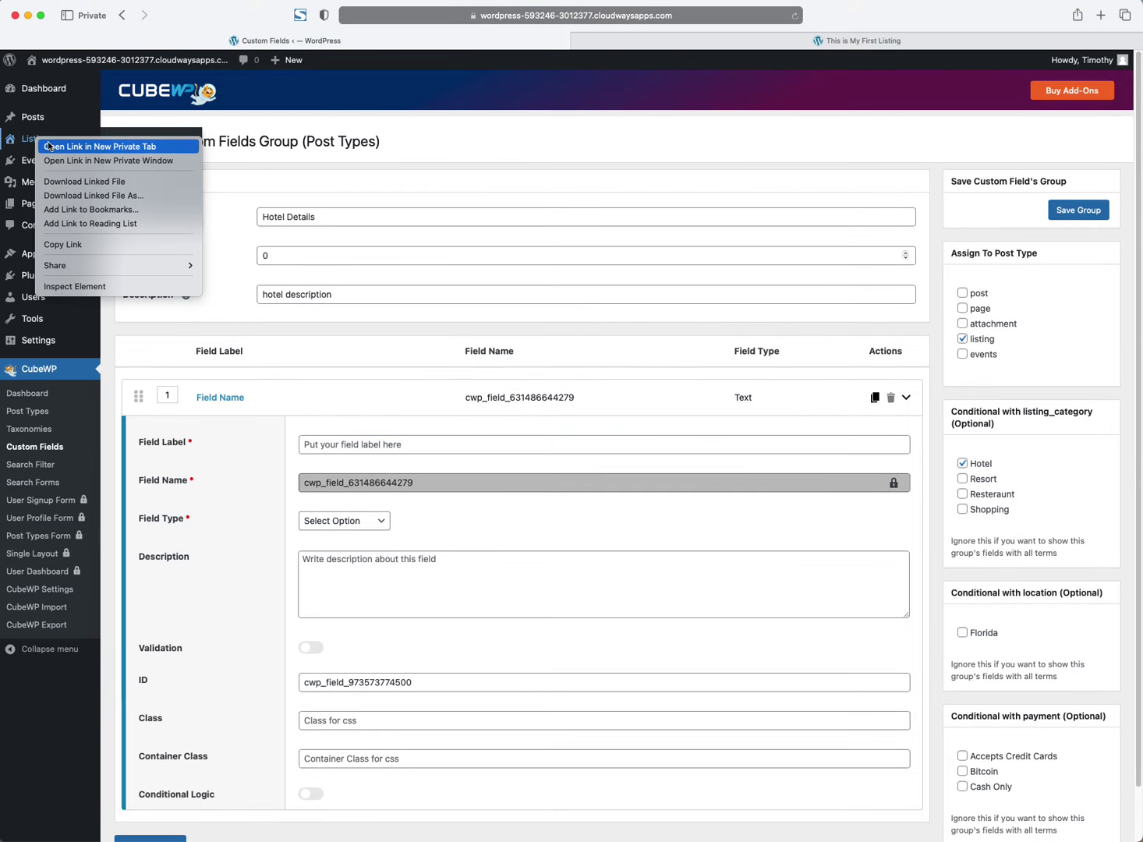
pyautogui.click(49, 147)
pyautogui.click(801, 40)
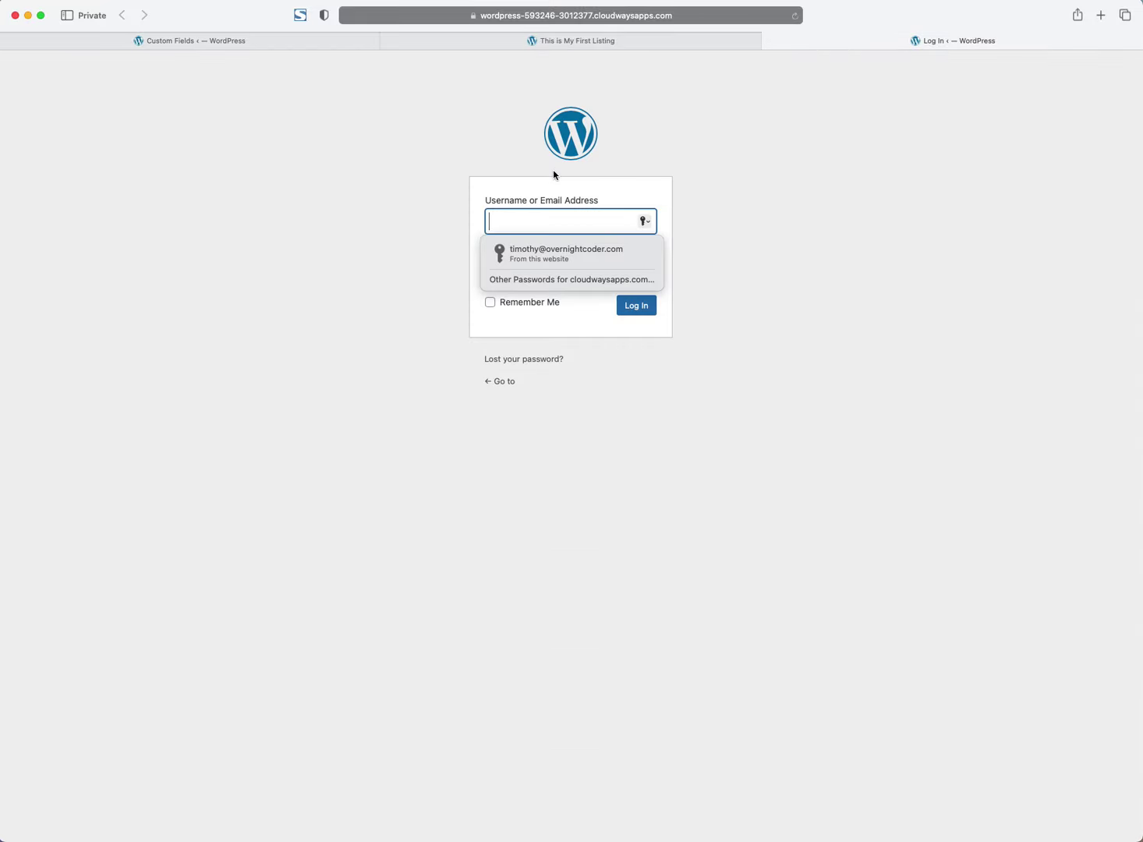
pyautogui.click(530, 248)
pyautogui.click(632, 306)
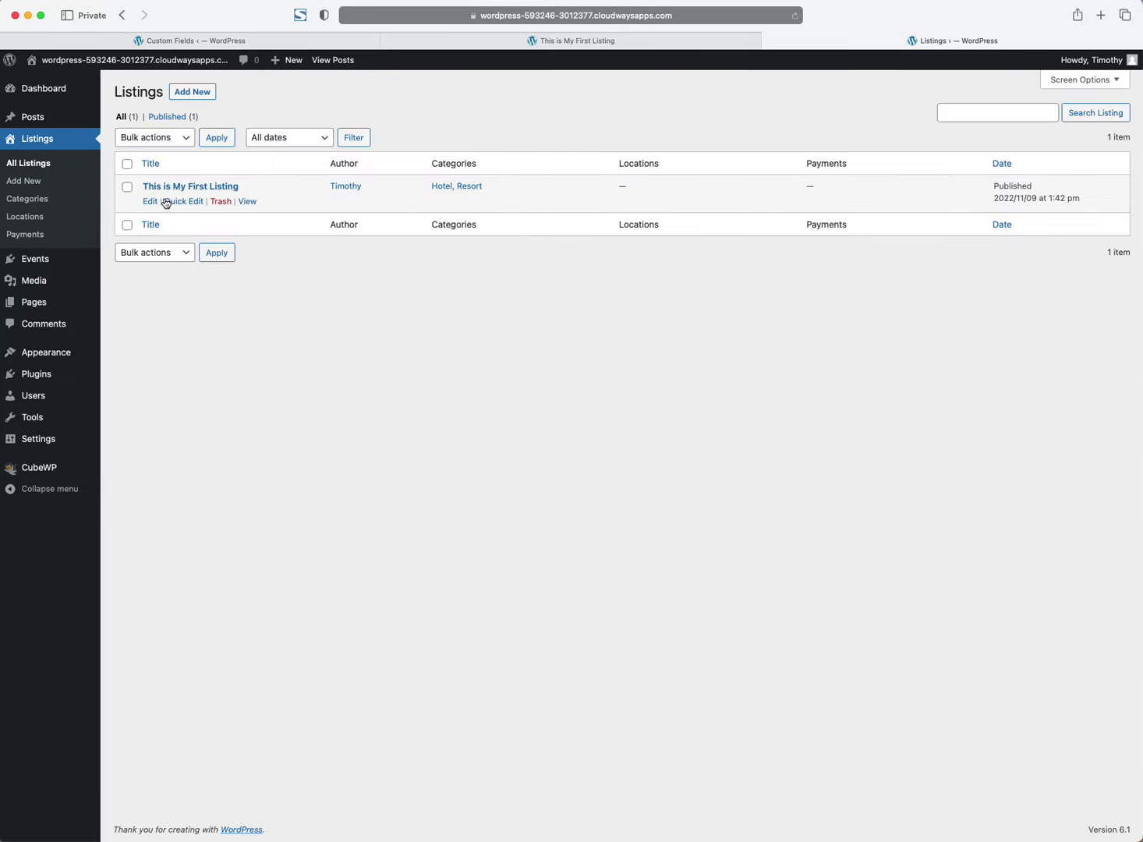
pyautogui.click(151, 201)
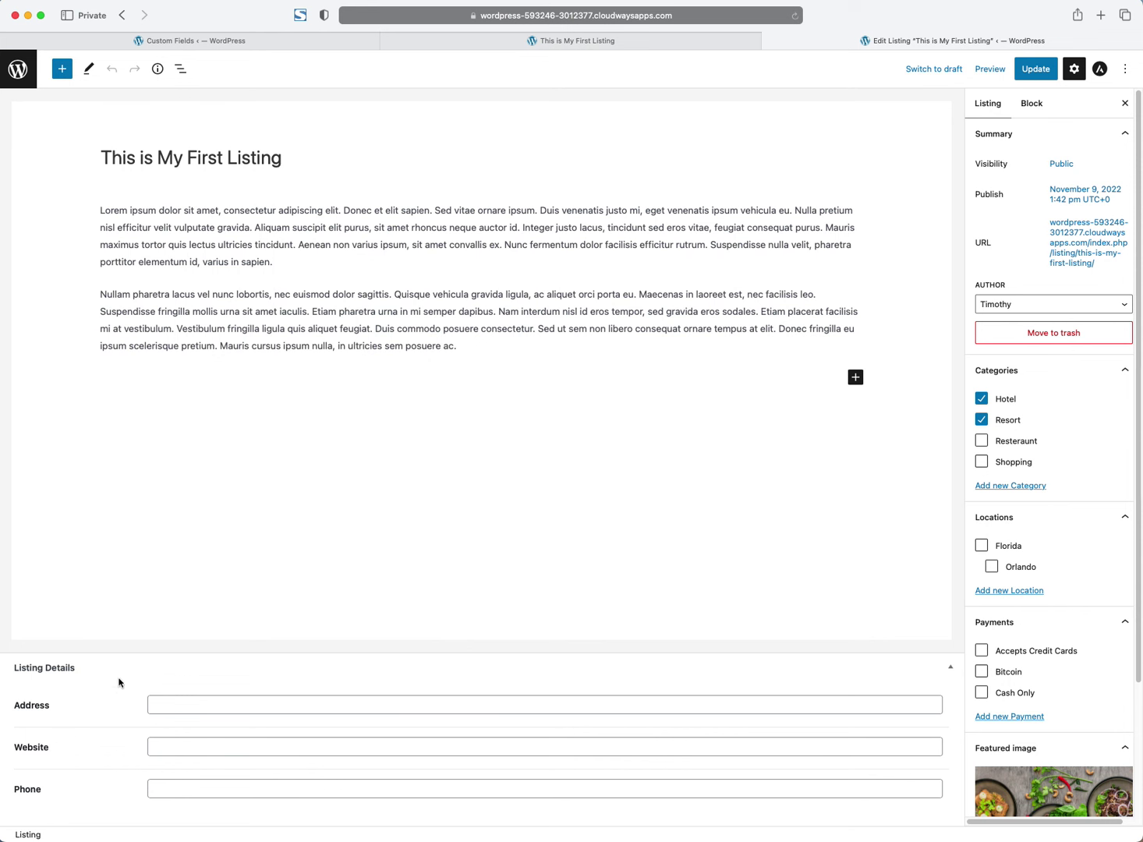
# Step: Leave the unsaved Hotel Details group by reopening the custom fields groups list, and return to the listing's edit page
pyautogui.click(295, 44)
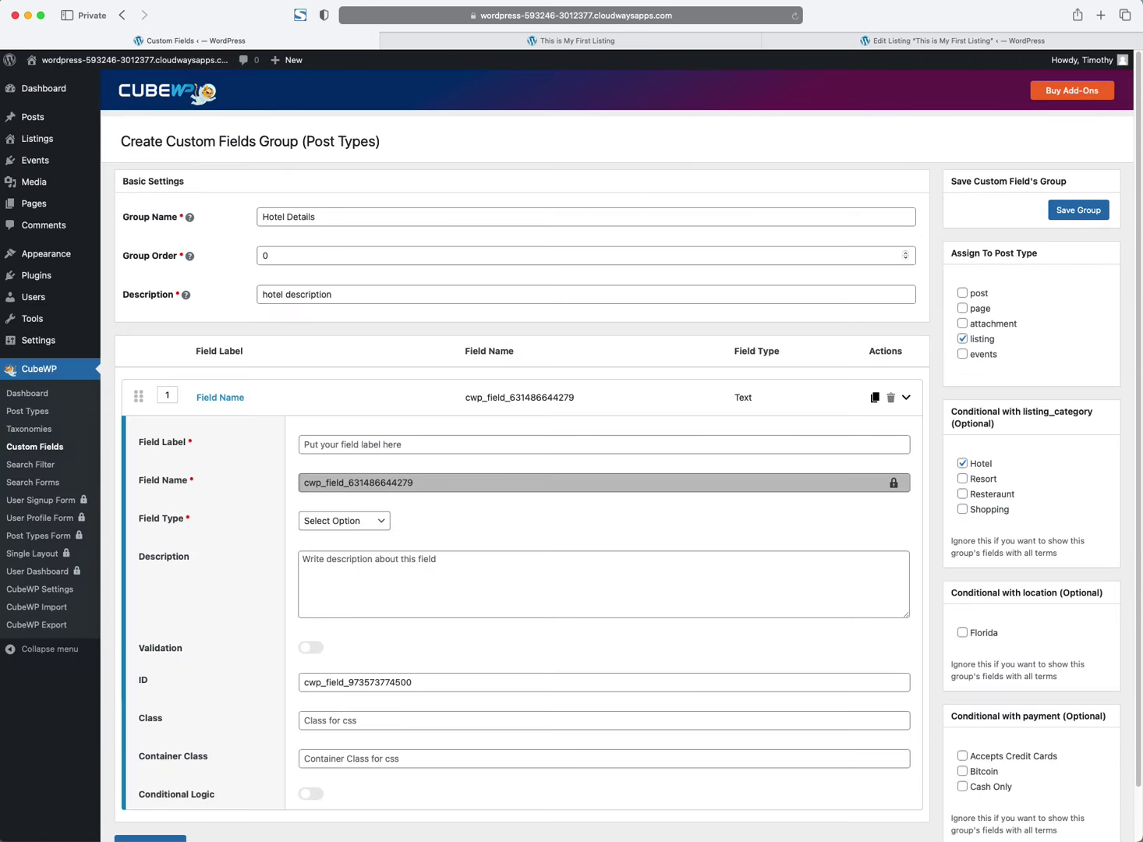
pyautogui.click(28, 450)
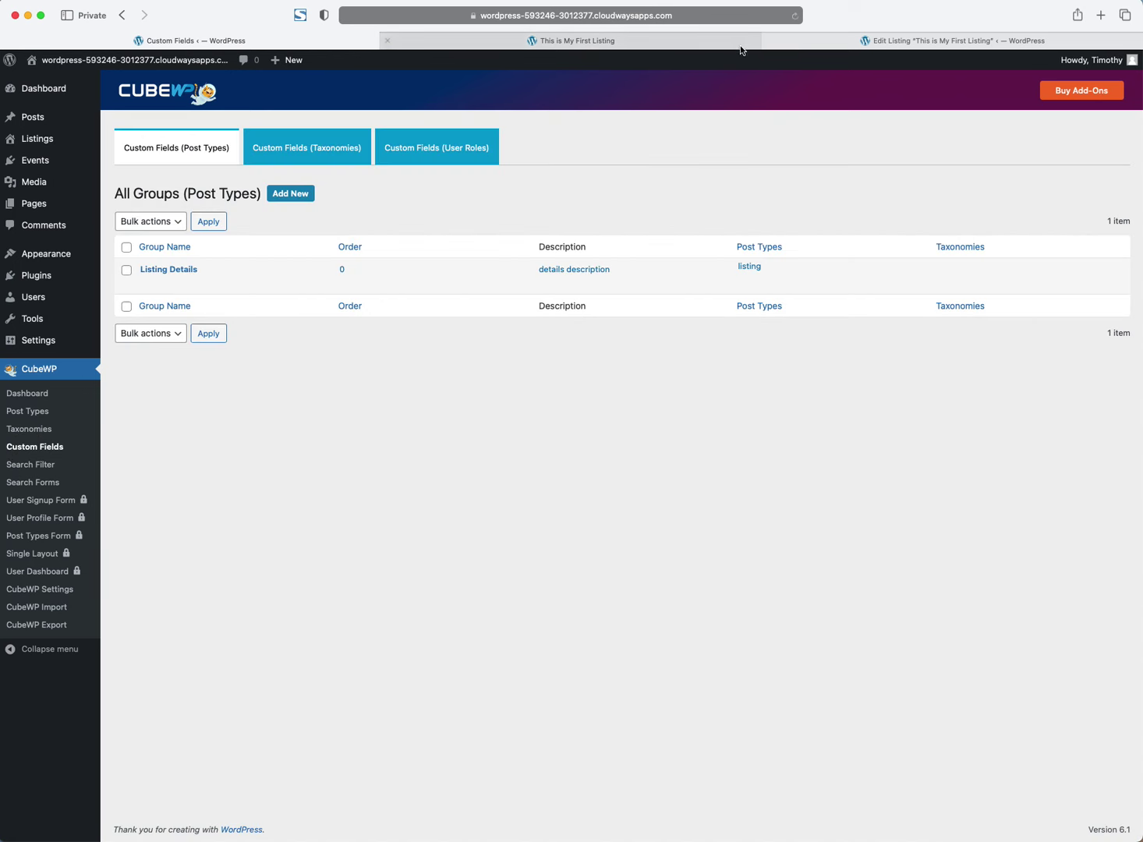
pyautogui.click(828, 42)
pyautogui.moveTo(629, 49)
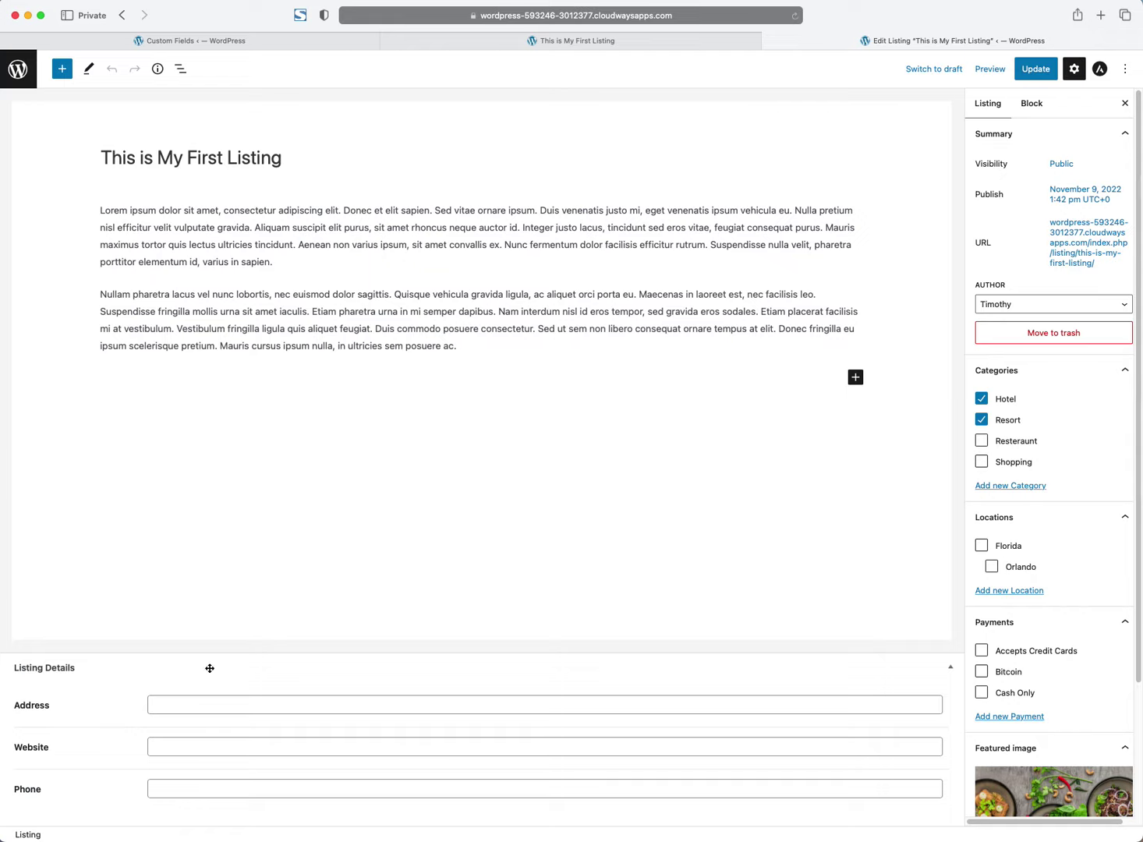
pyautogui.click(196, 704)
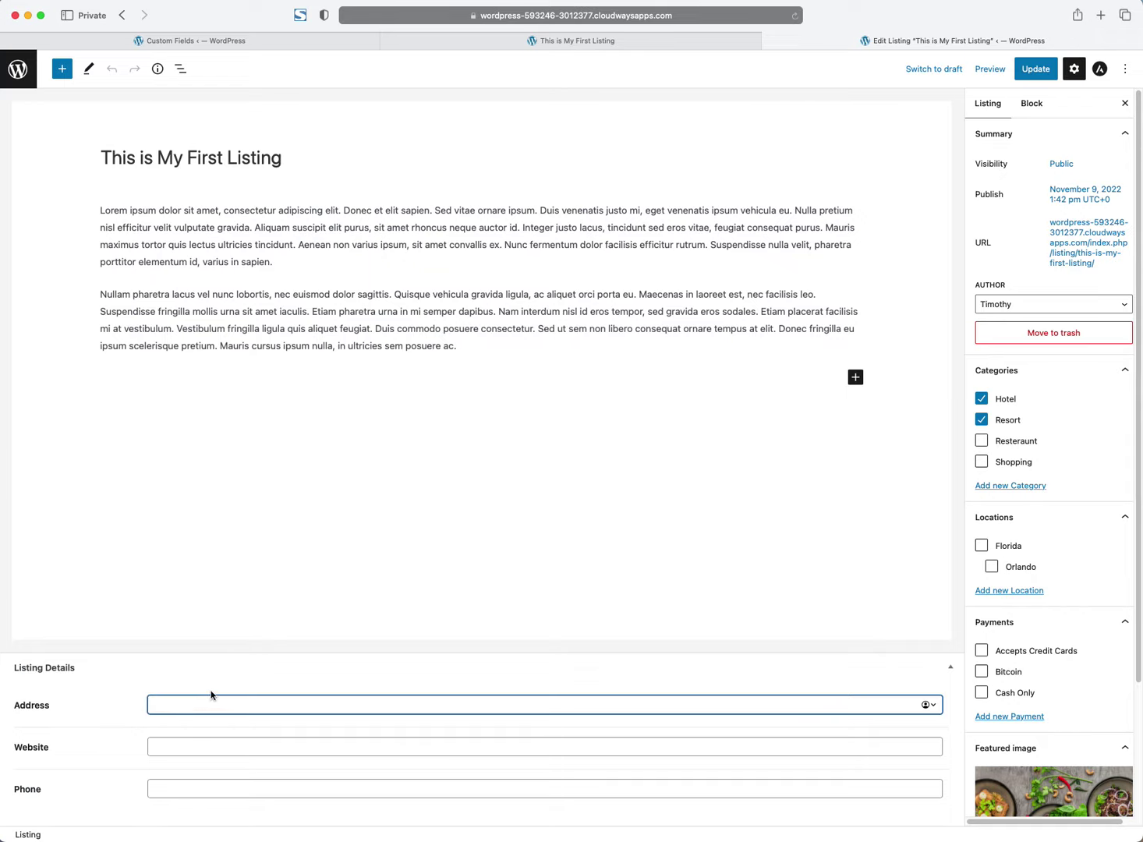
pyautogui.write('123 Main Street, Cocoa, FL 32927')
pyautogui.press('Tab')
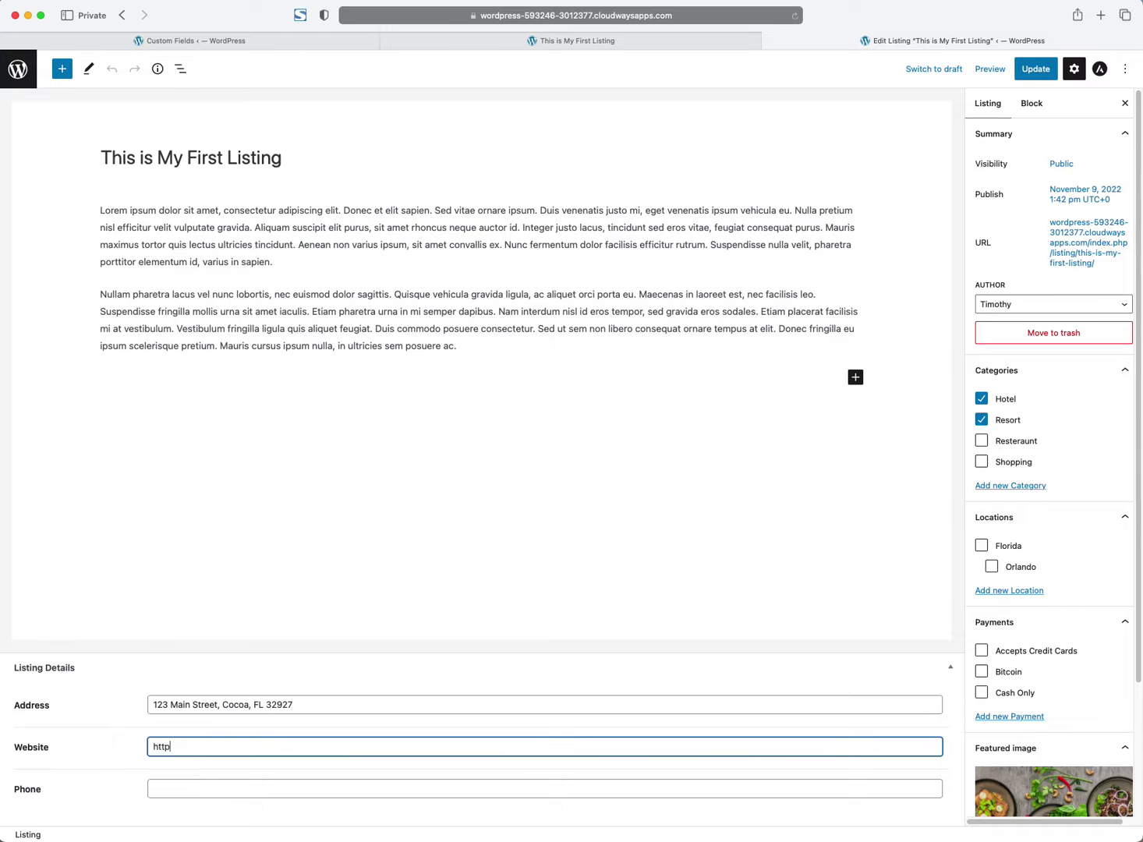
pyautogui.write('https://overnightcoder.com')
pyautogui.press('Tab')
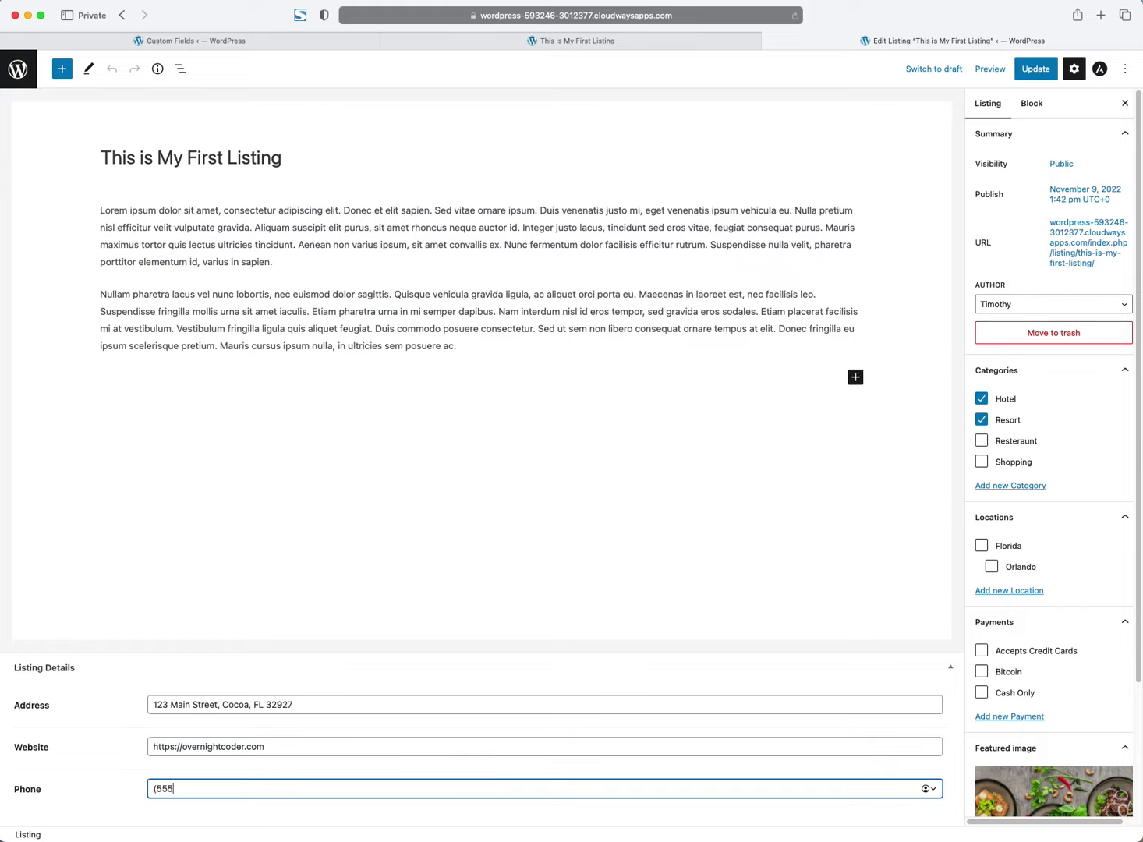
pyautogui.write('(555)555-1234')
# Step: Assign the locations Florida and Orlando and the payments Accepts Credit Cards, Bitcoin and Cash Only, and update the listing
pyautogui.click(980, 546)
pyautogui.click(991, 567)
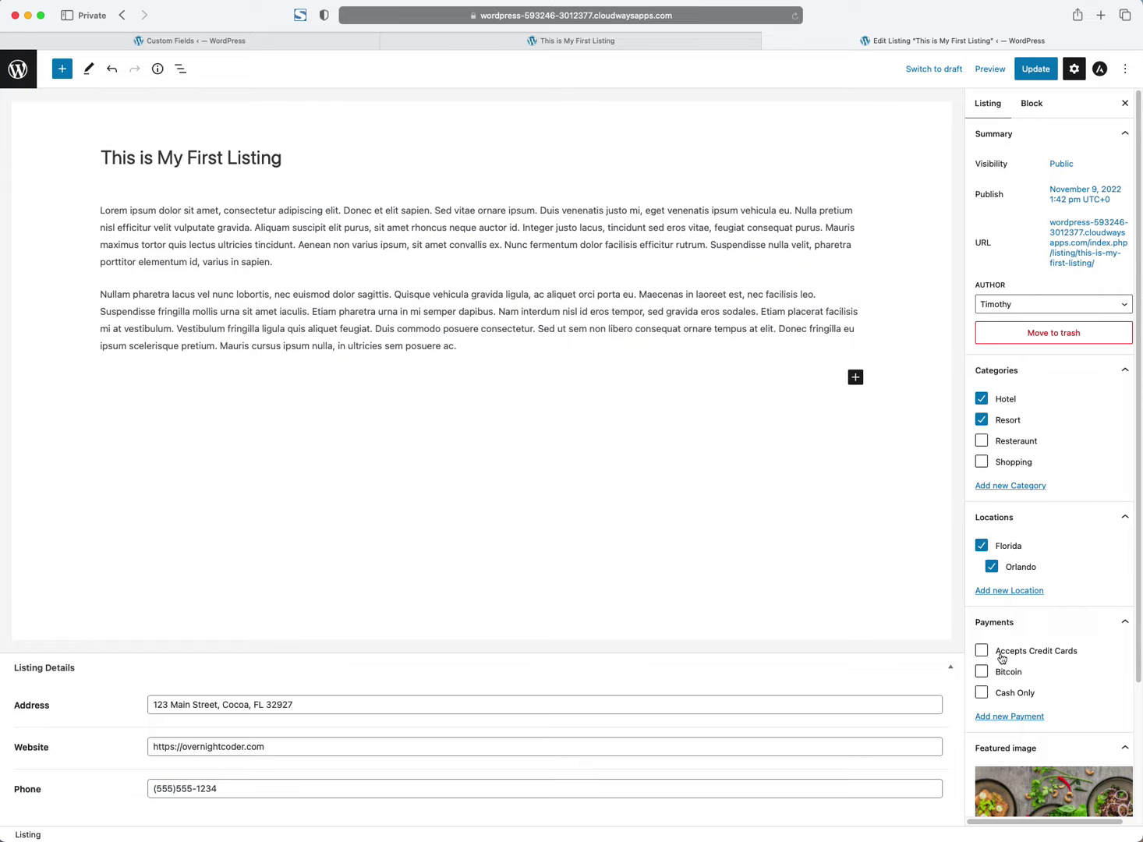
pyautogui.click(981, 650)
pyautogui.click(980, 671)
pyautogui.click(982, 692)
pyautogui.click(1027, 72)
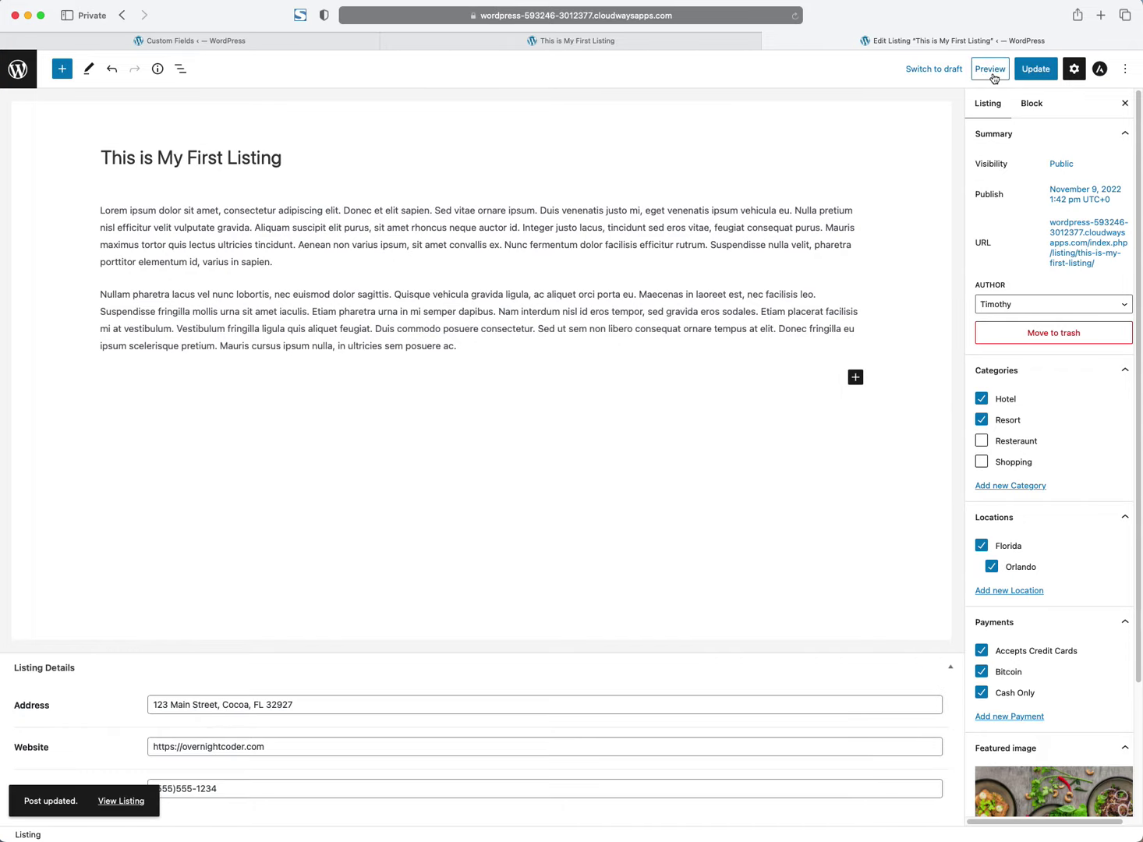
# Step: Preview the listing in a new tab and review its title, description, tags and Listing Details fields
pyautogui.click(983, 72)
pyautogui.click(934, 187)
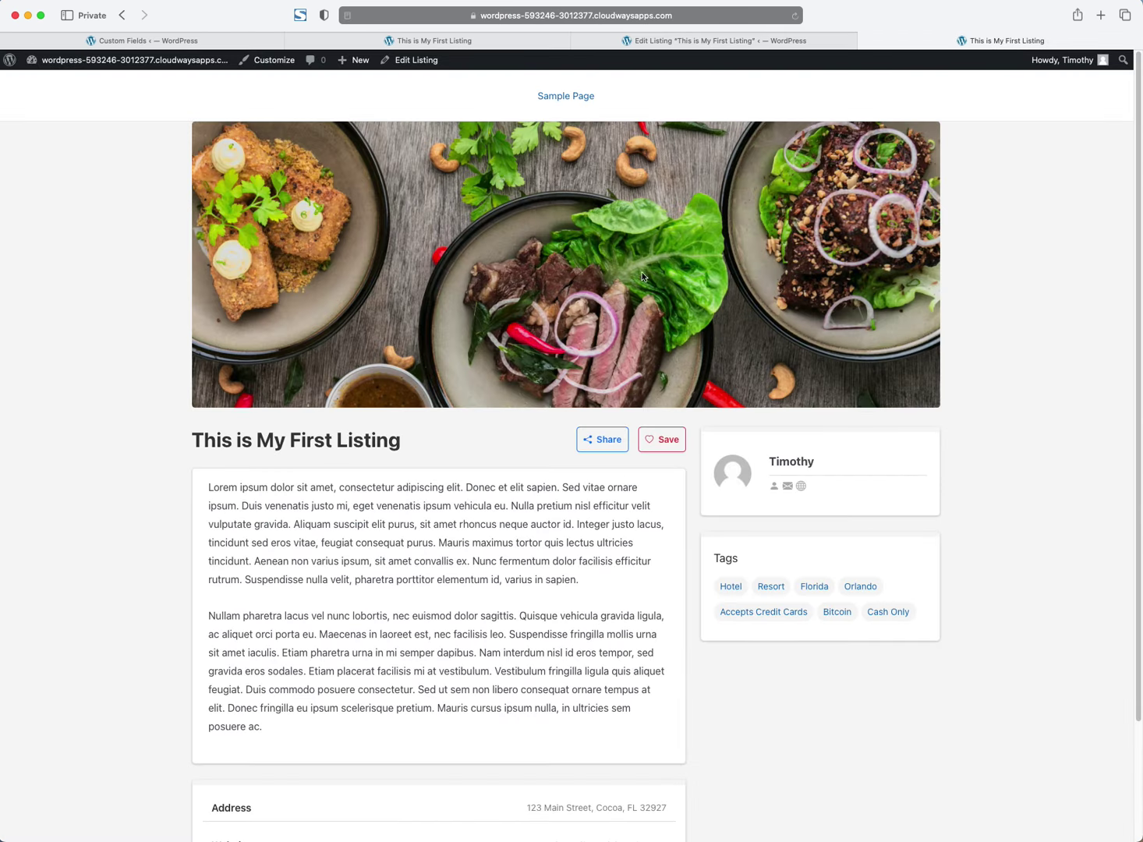
pyautogui.scroll(-3, 645, 300)
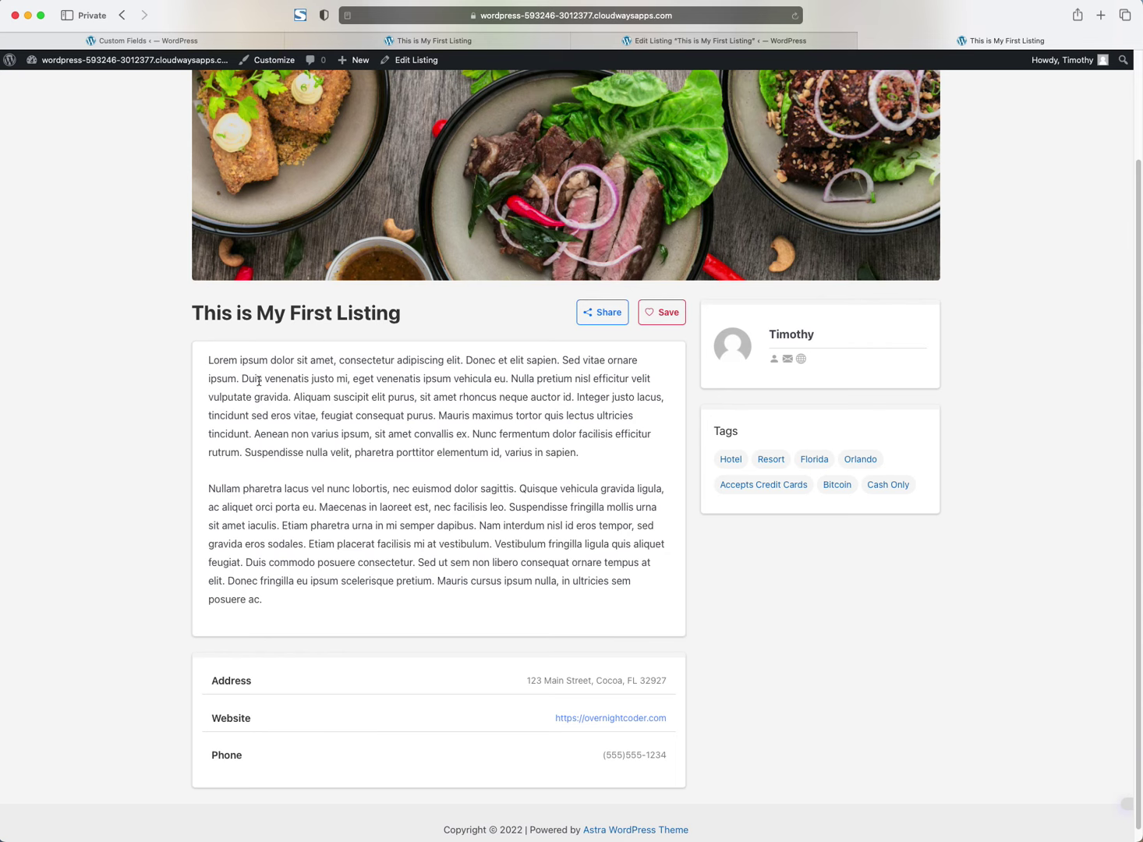
pyautogui.scroll(-1, 311, 373)
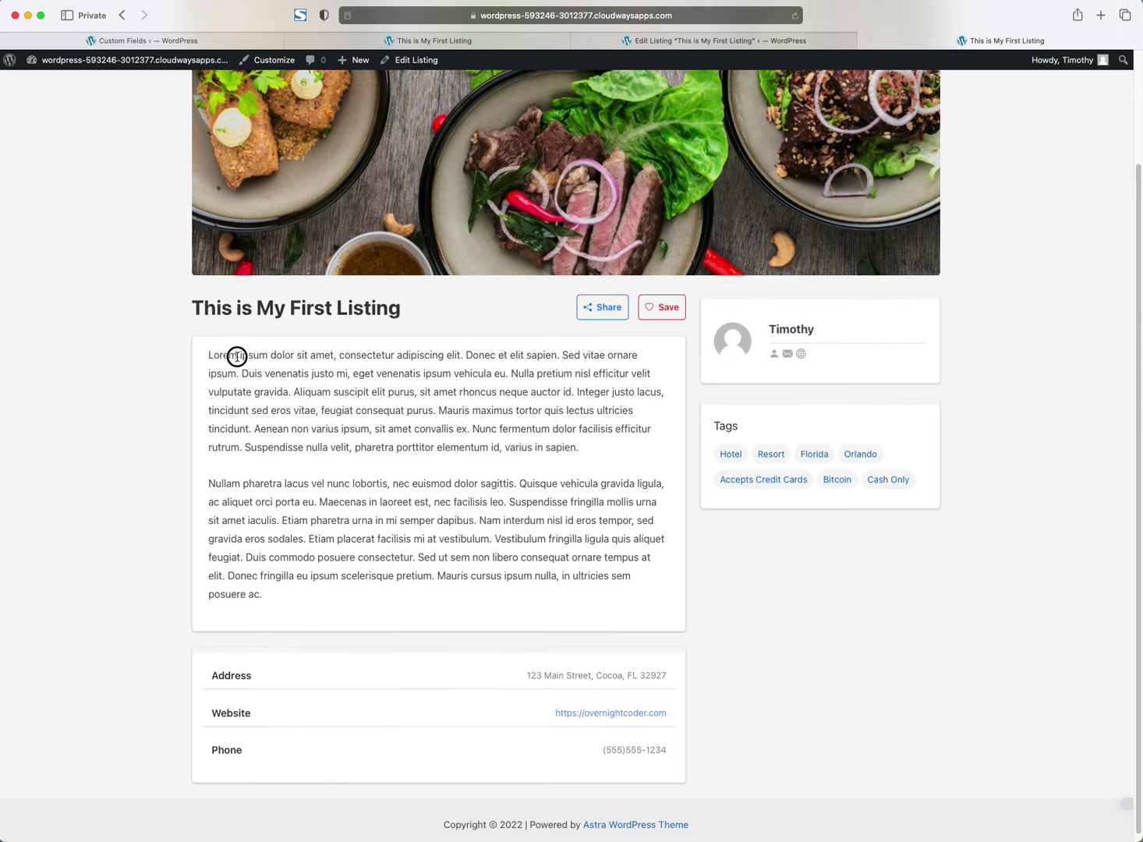
pyautogui.moveTo(237, 354); pyautogui.dragTo(315, 457)
pyautogui.doubleClick(310, 305)
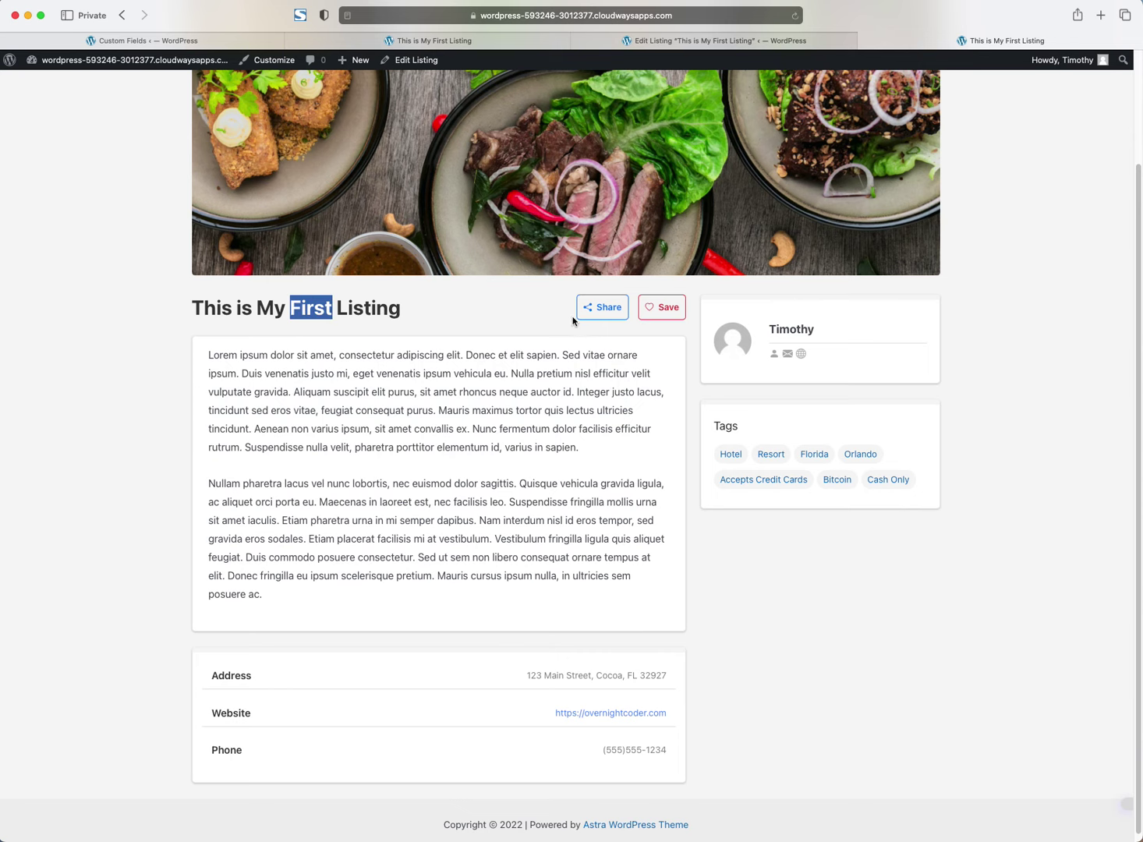
pyautogui.scroll(-1, 443, 390)
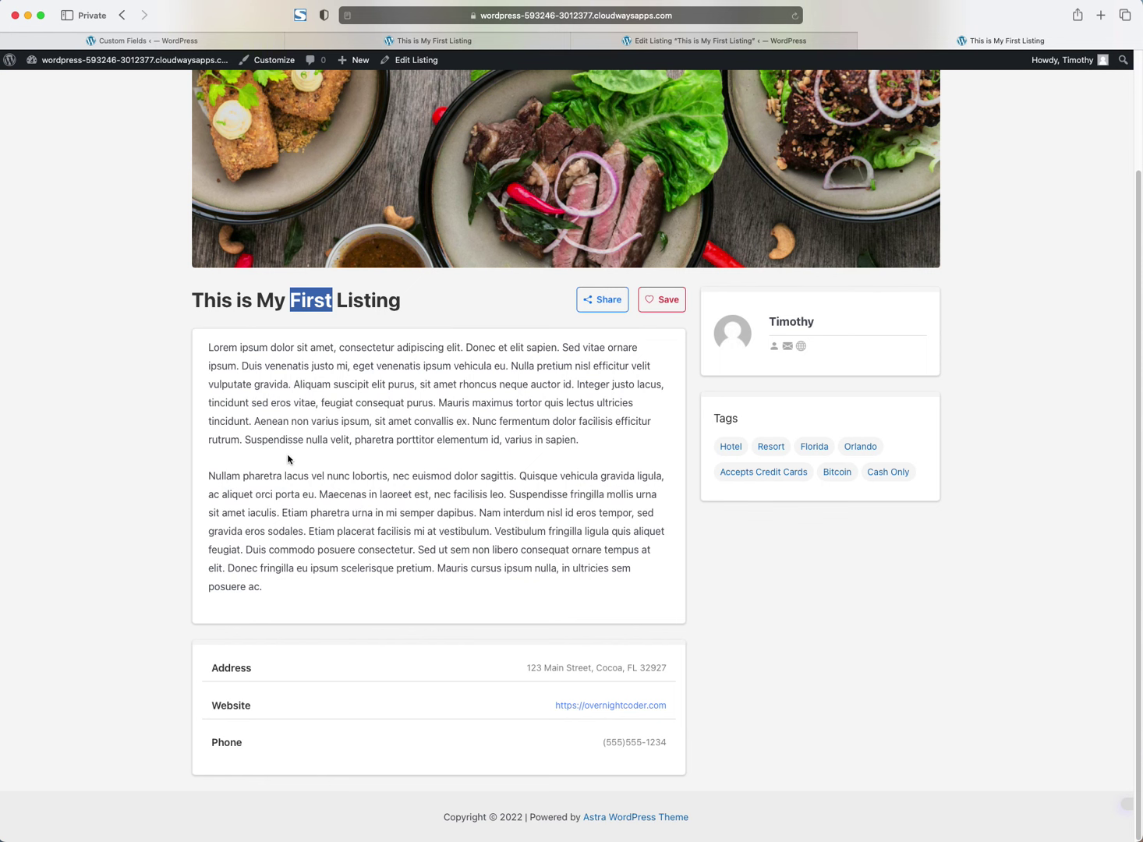
pyautogui.scroll(3, 292, 457)
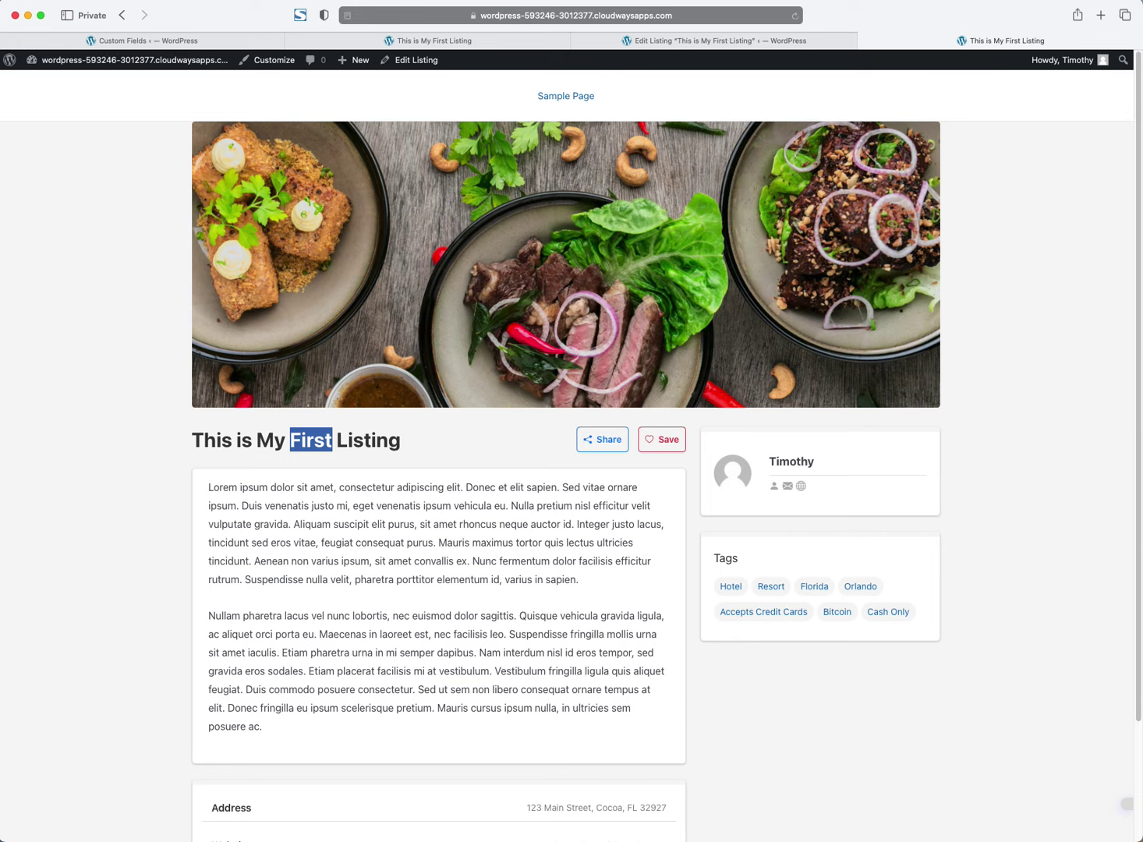
# Step: Go to kiteboarding4u.com, open the 321 Kiteboarding & Watersports listing and examine its page layout and detail sections
pyautogui.click(648, 15)
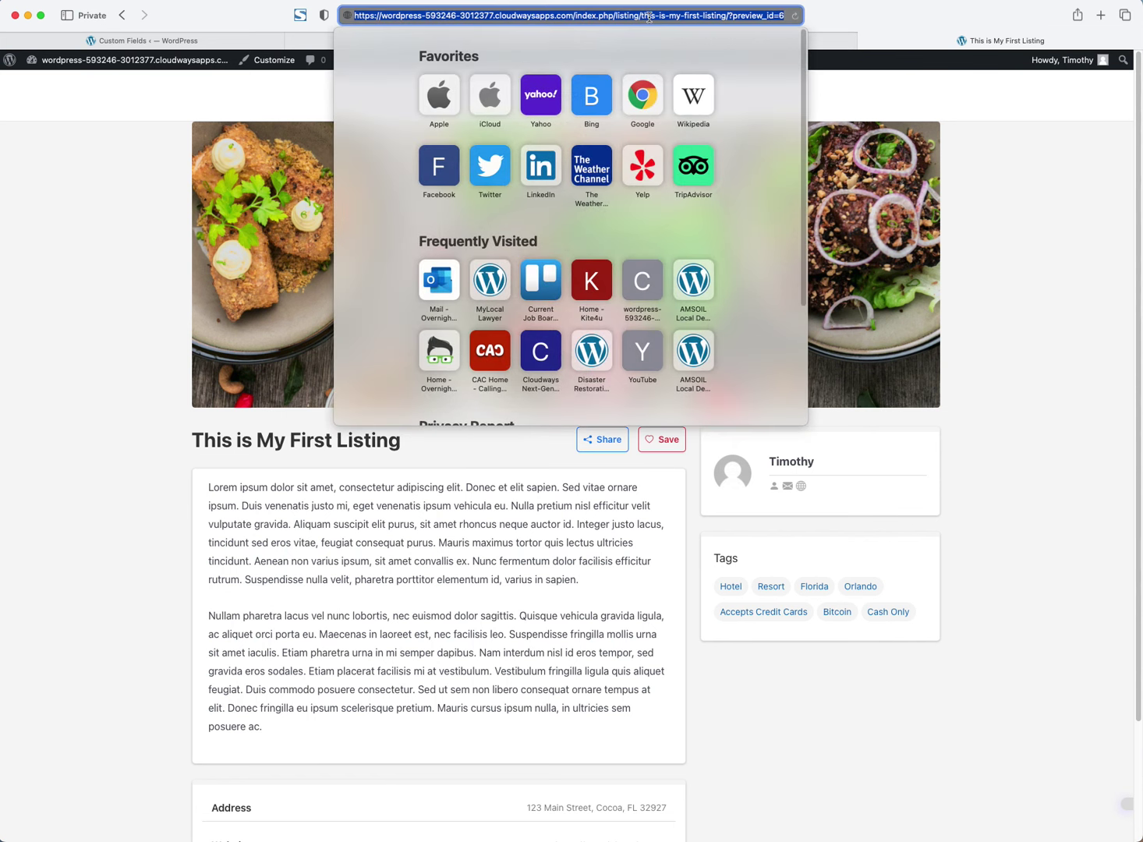
pyautogui.write('kiteb')
pyautogui.press('Return')
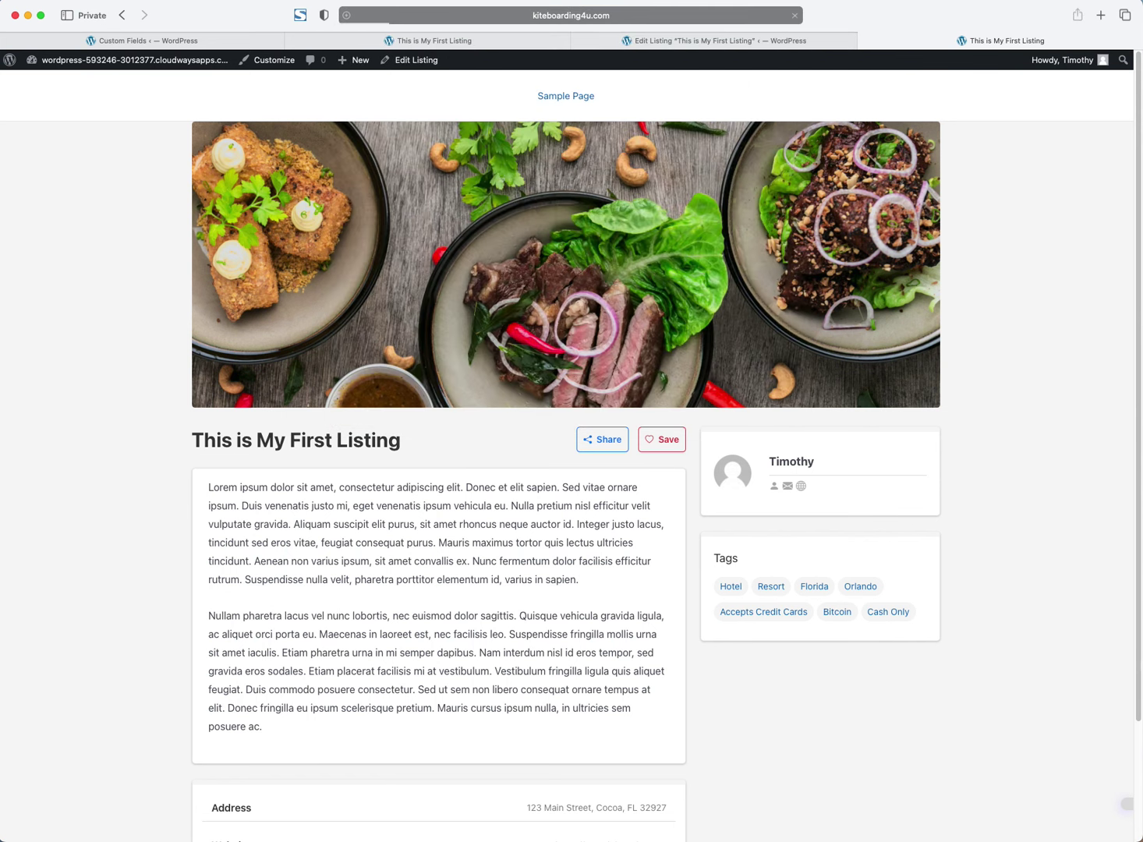
pyautogui.scroll(-3, 659, 280)
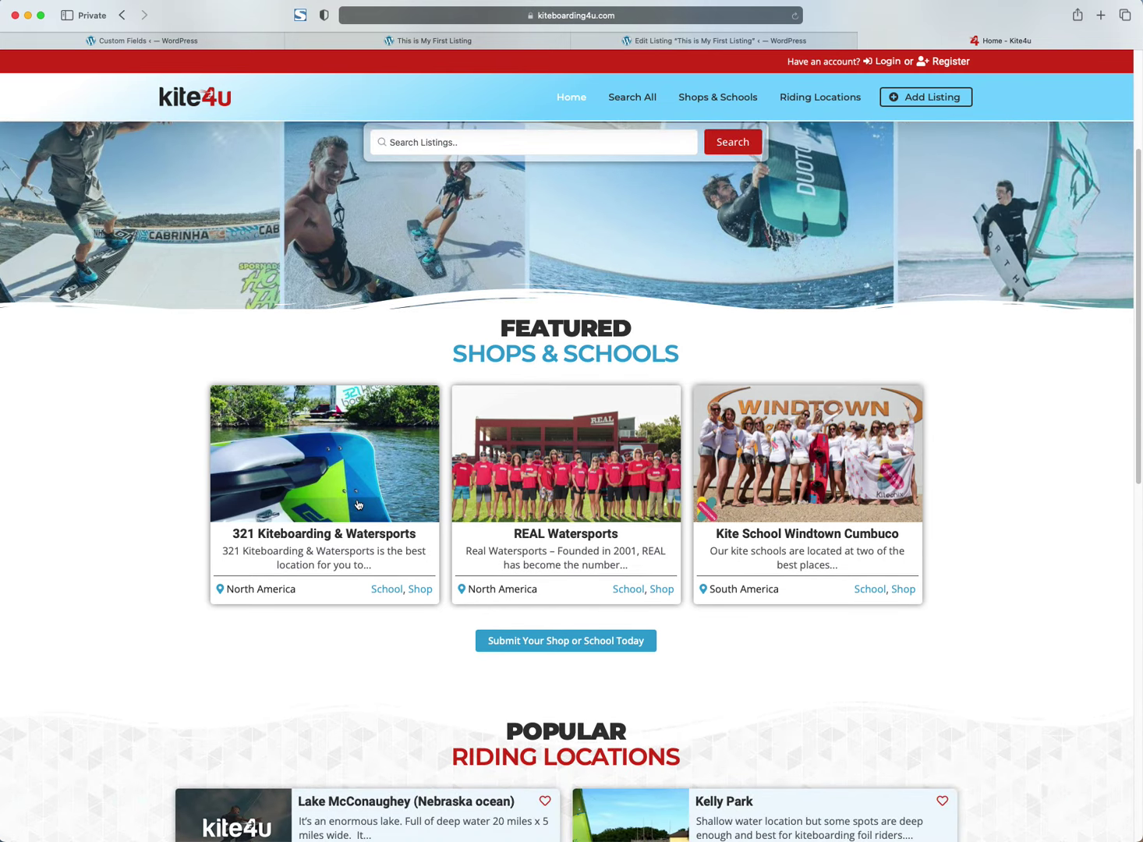
pyautogui.scroll(-6, 359, 503)
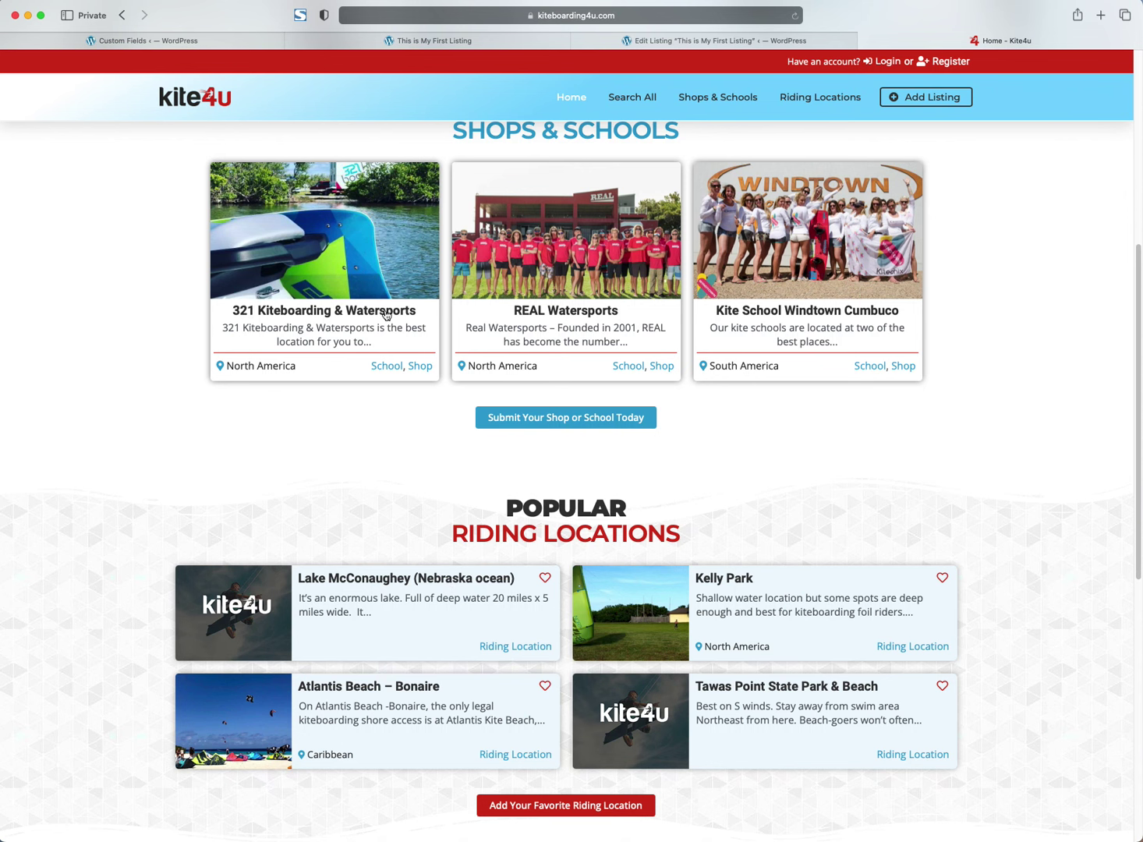
pyautogui.click(384, 312)
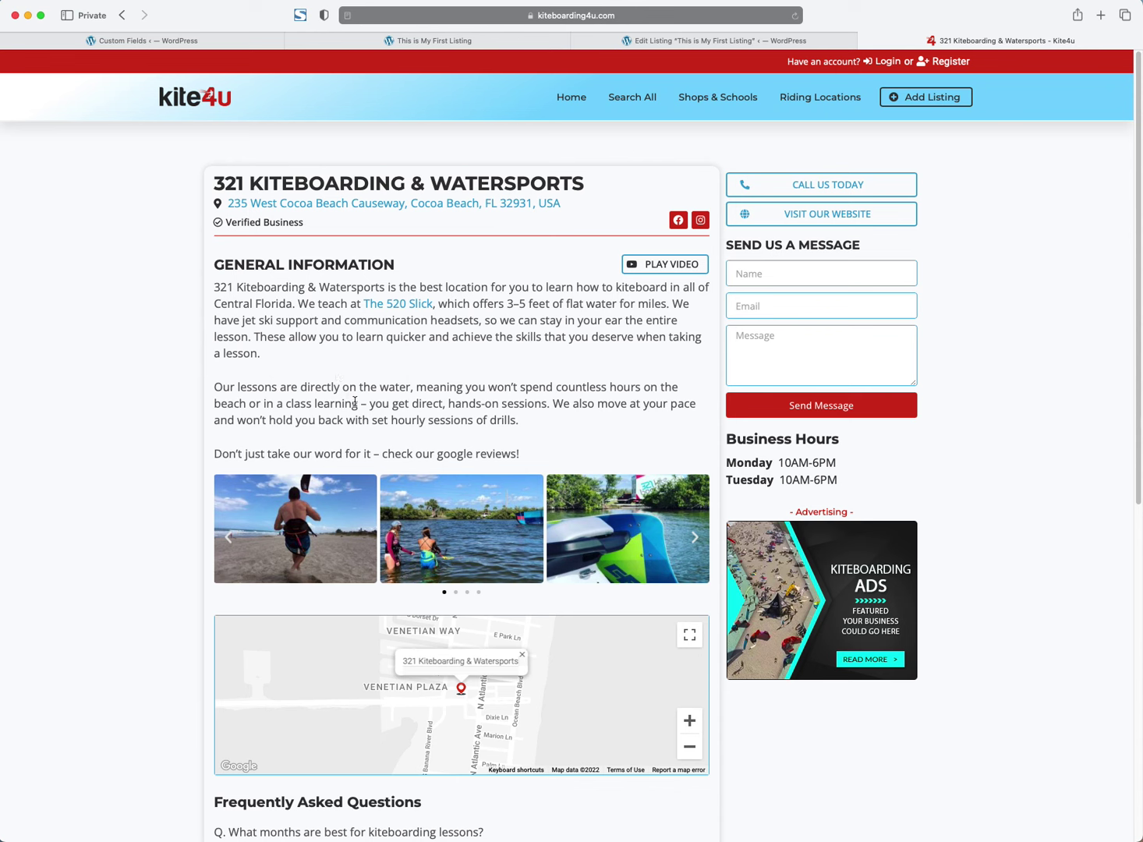
pyautogui.scroll(-5, 642, 488)
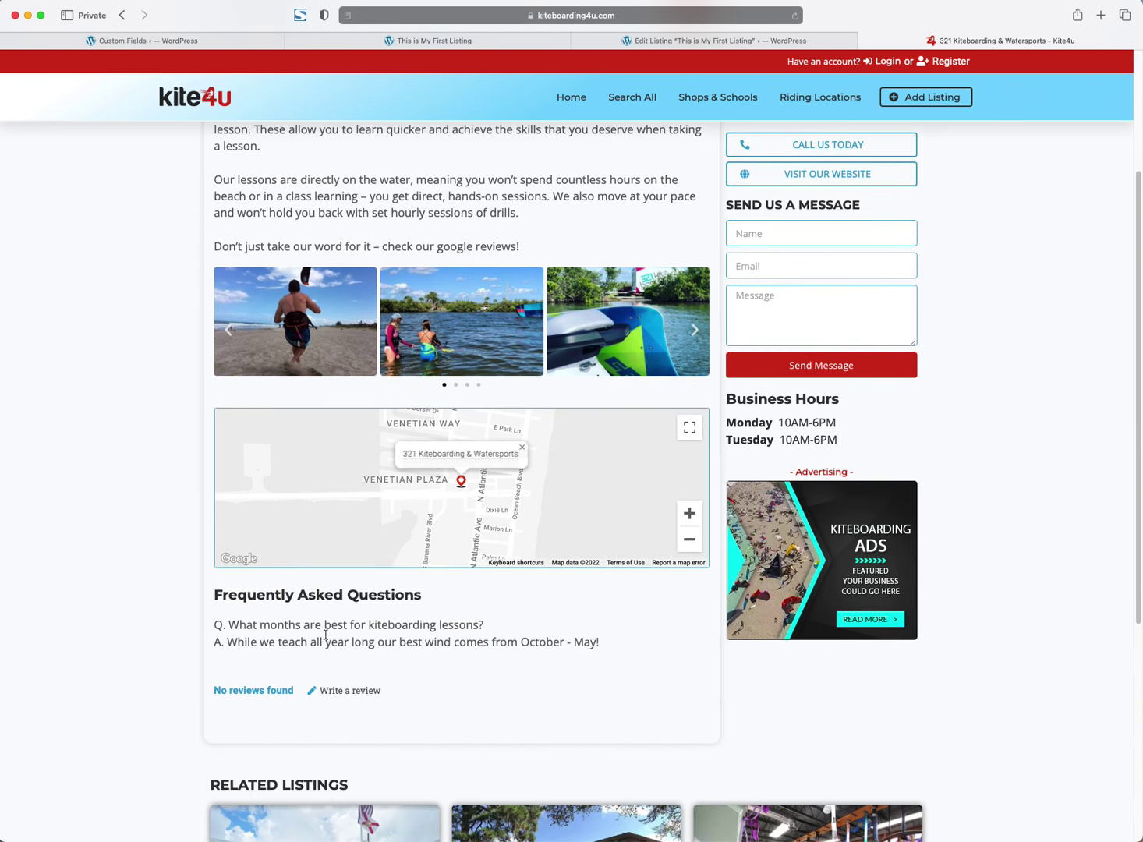
pyautogui.scroll(2, 807, 418)
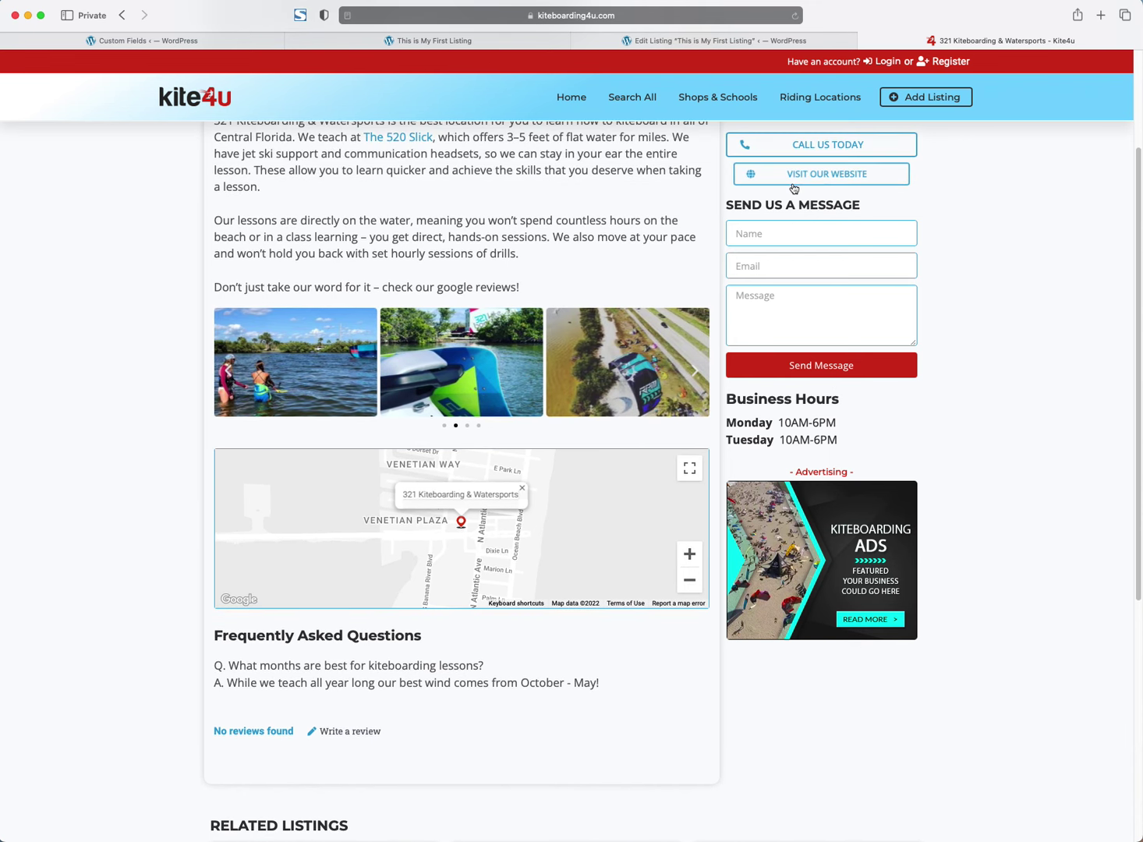
pyautogui.scroll(4, 452, 352)
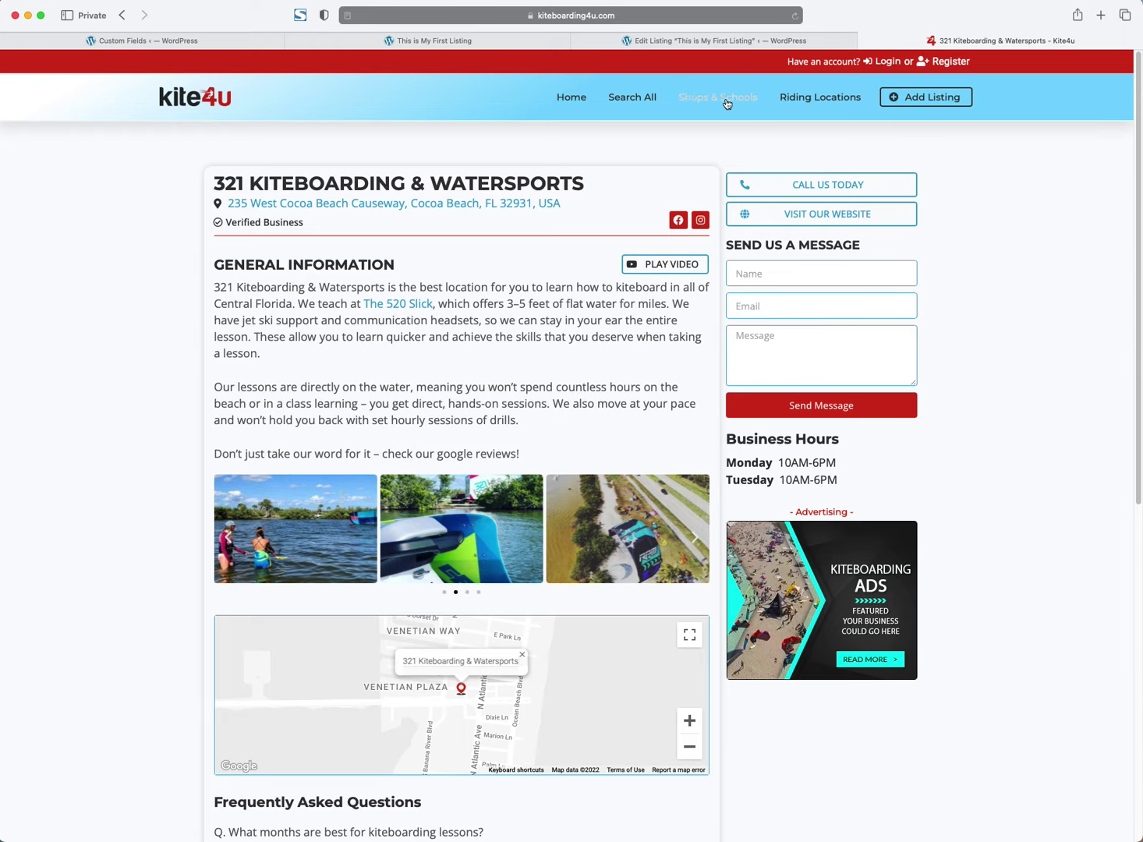
# Step: Open The 520 Slick from the Riding Locations listings and examine its Quicklook, Wind Direction and Setup & Launch sections
pyautogui.click(826, 100)
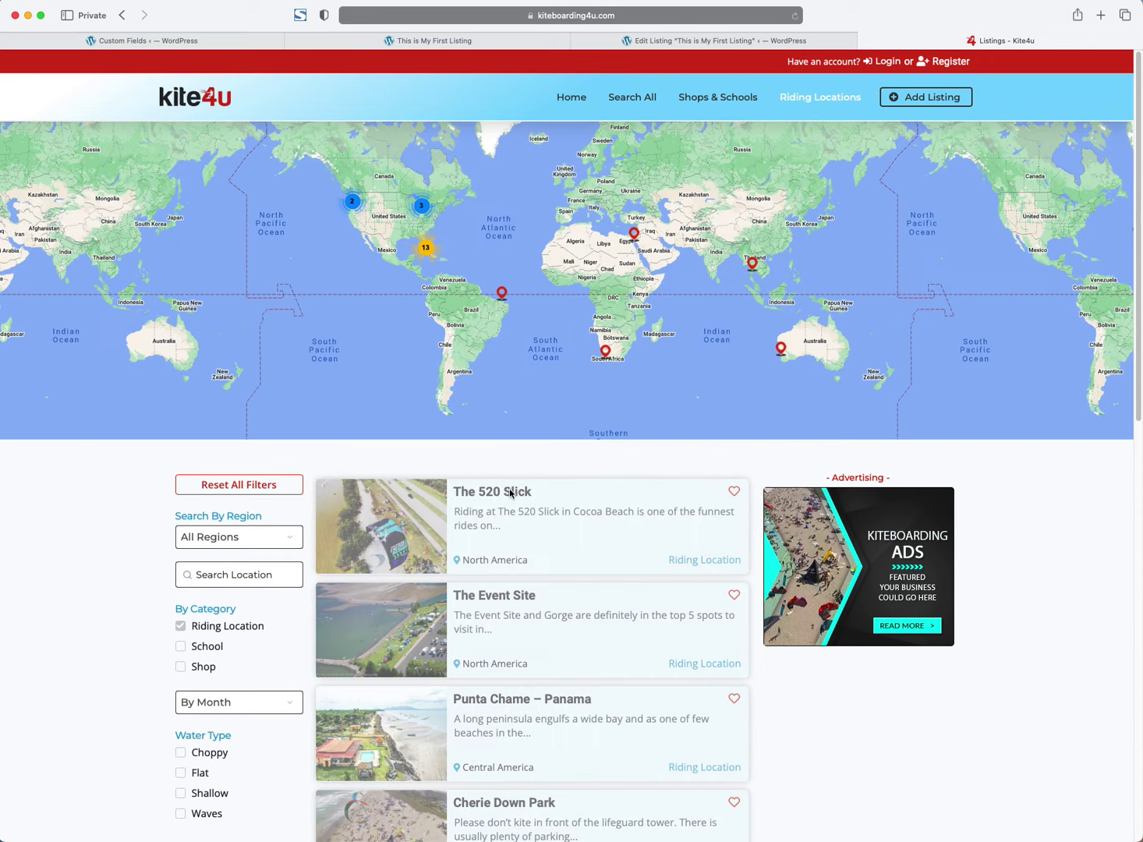
pyautogui.click(471, 492)
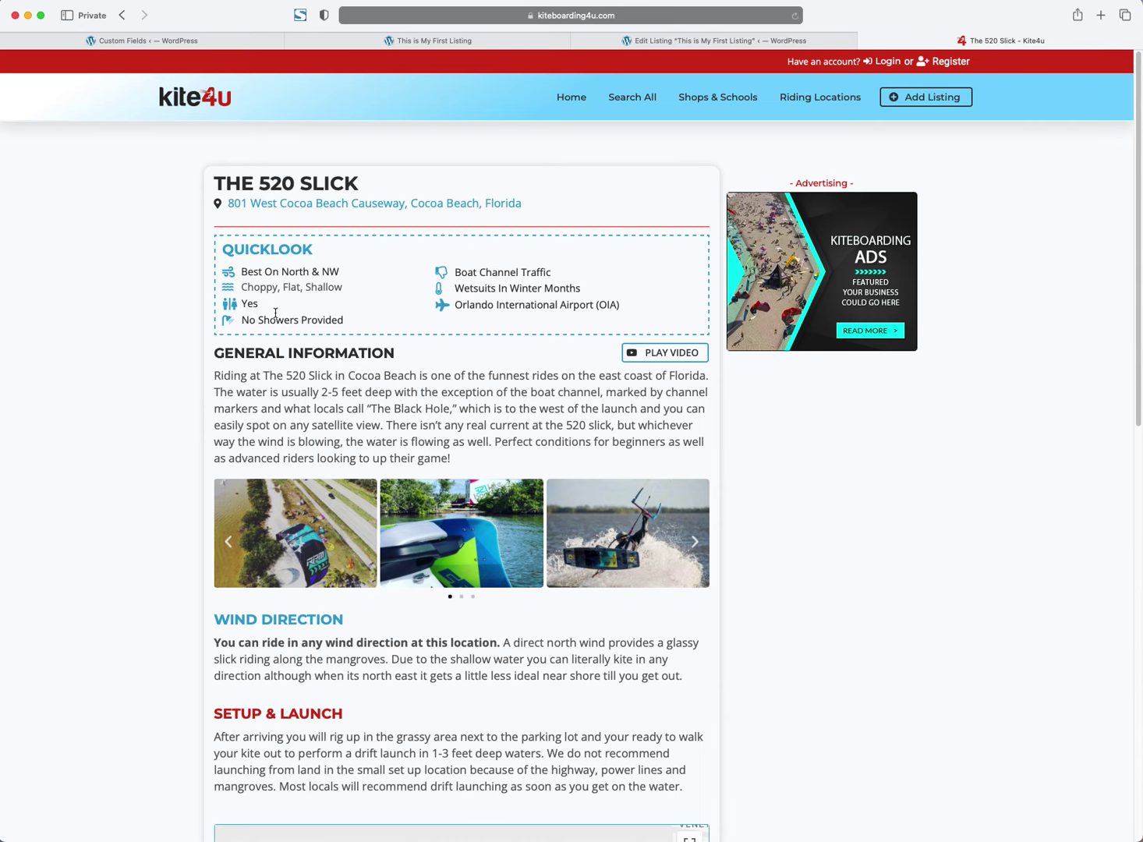
pyautogui.scroll(-5, 501, 269)
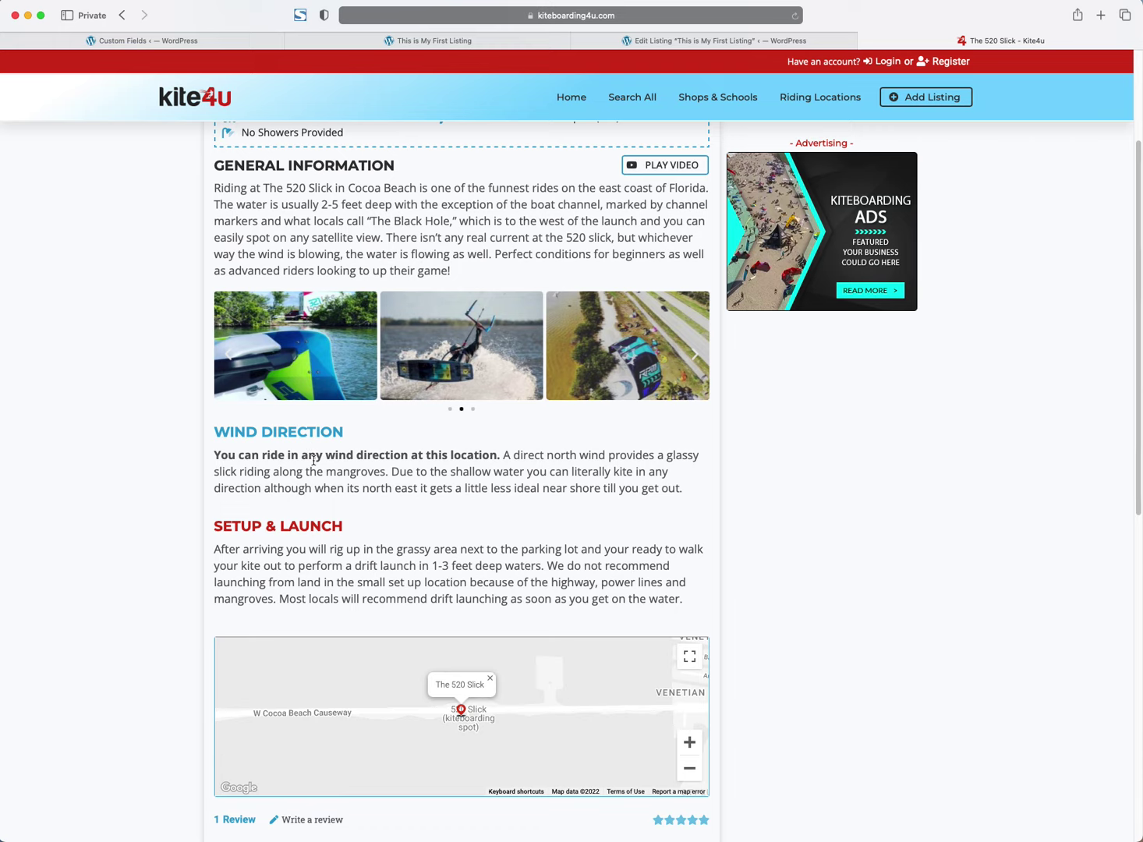
pyautogui.moveTo(418, 471); pyautogui.dragTo(425, 497)
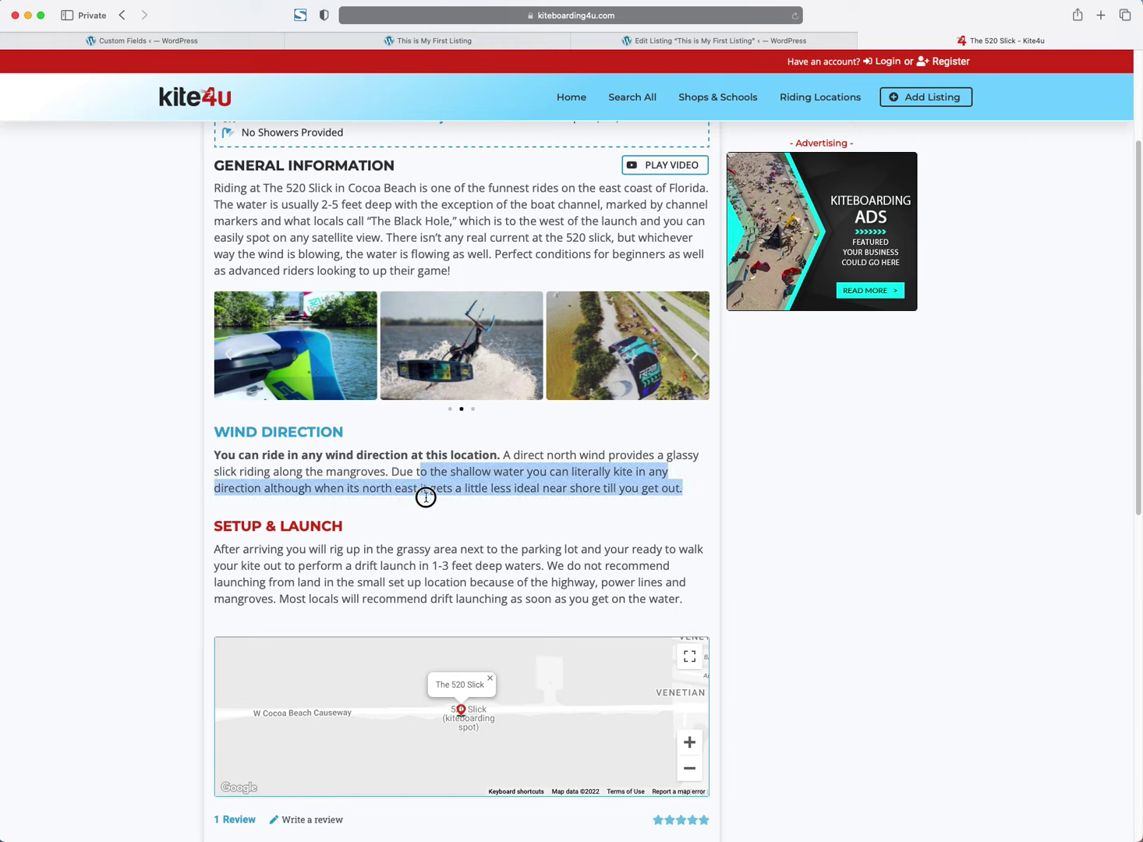
pyautogui.moveTo(388, 549); pyautogui.dragTo(437, 601)
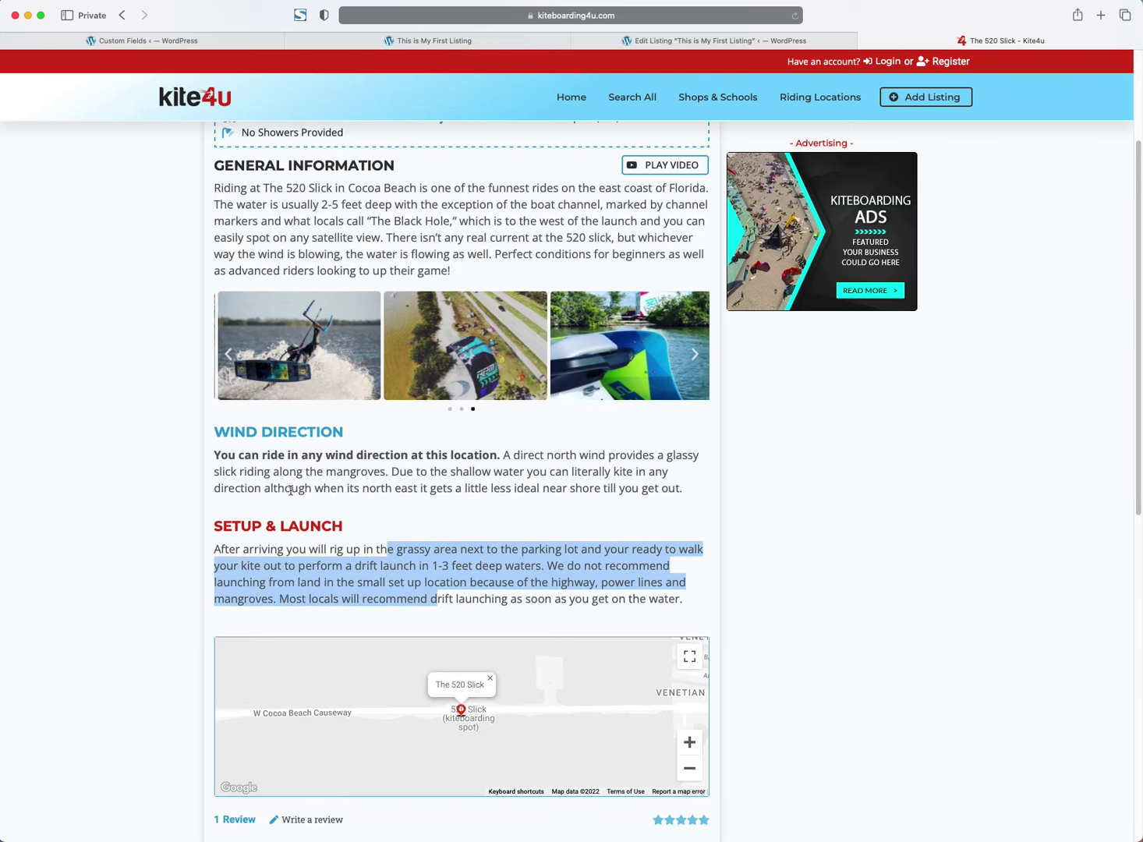
pyautogui.scroll(-6, 325, 469)
pyautogui.scroll(10, 325, 467)
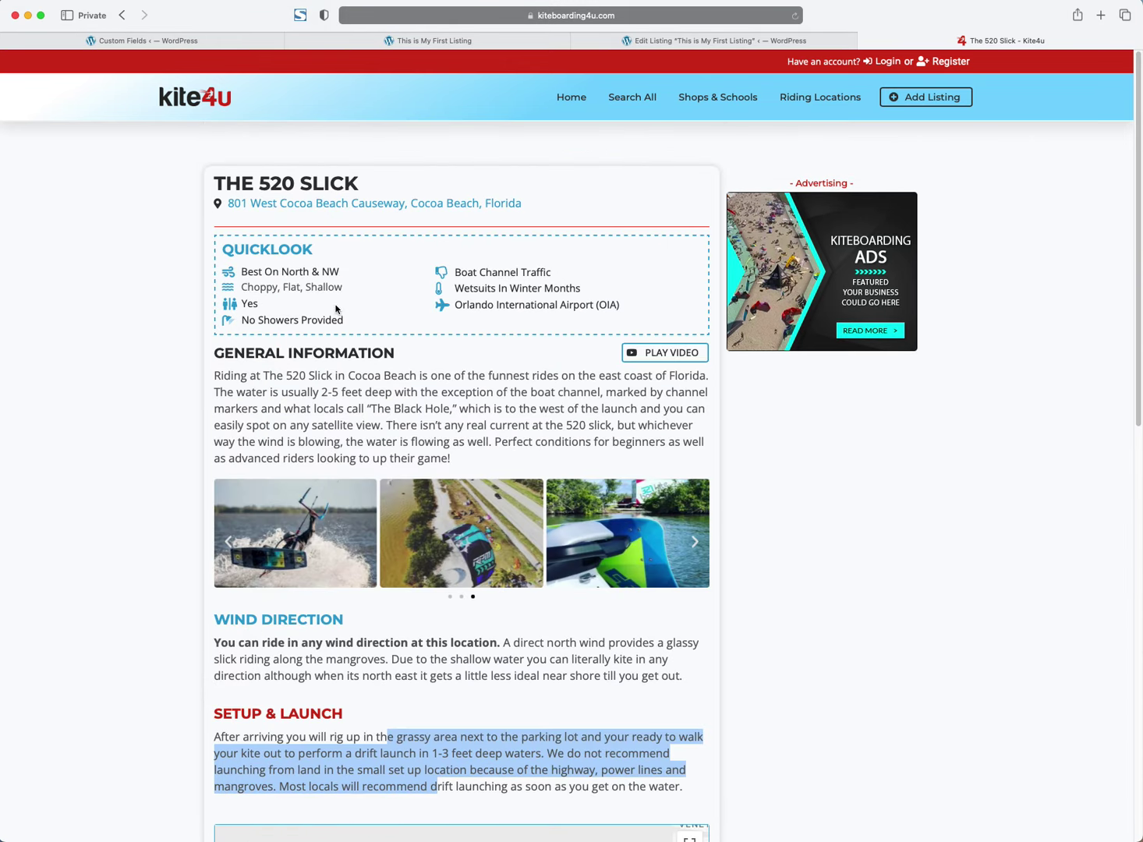
# Step: Return to the WordPress admin and look at CubeWP's Search Filter and Search Forms builders
pyautogui.click(680, 40)
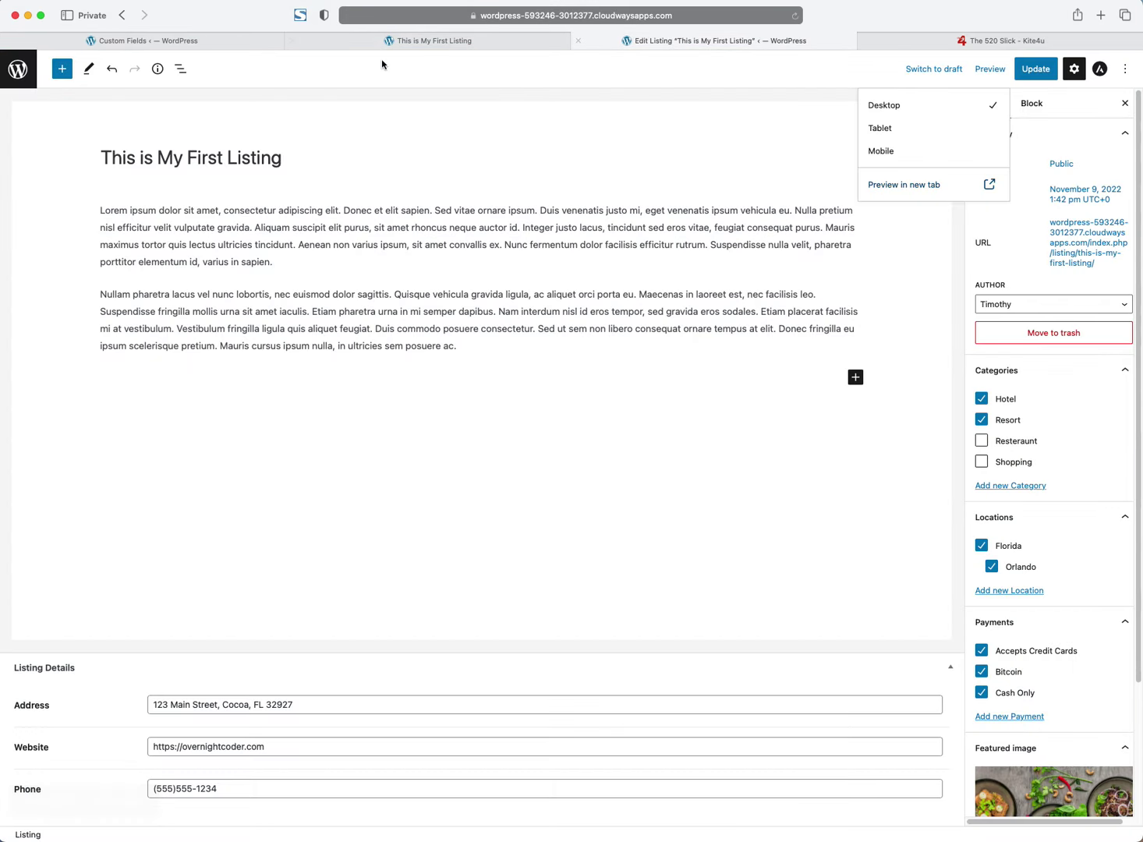
pyautogui.click(248, 44)
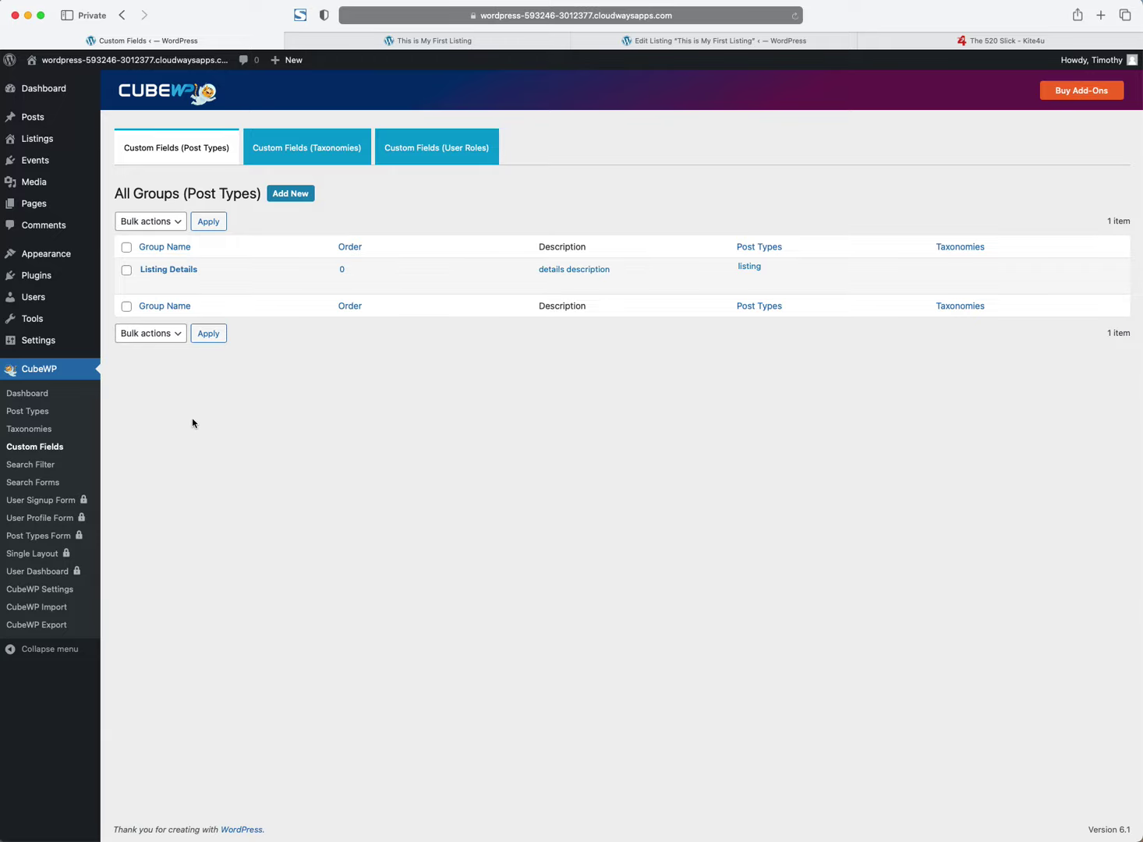
pyautogui.click(40, 465)
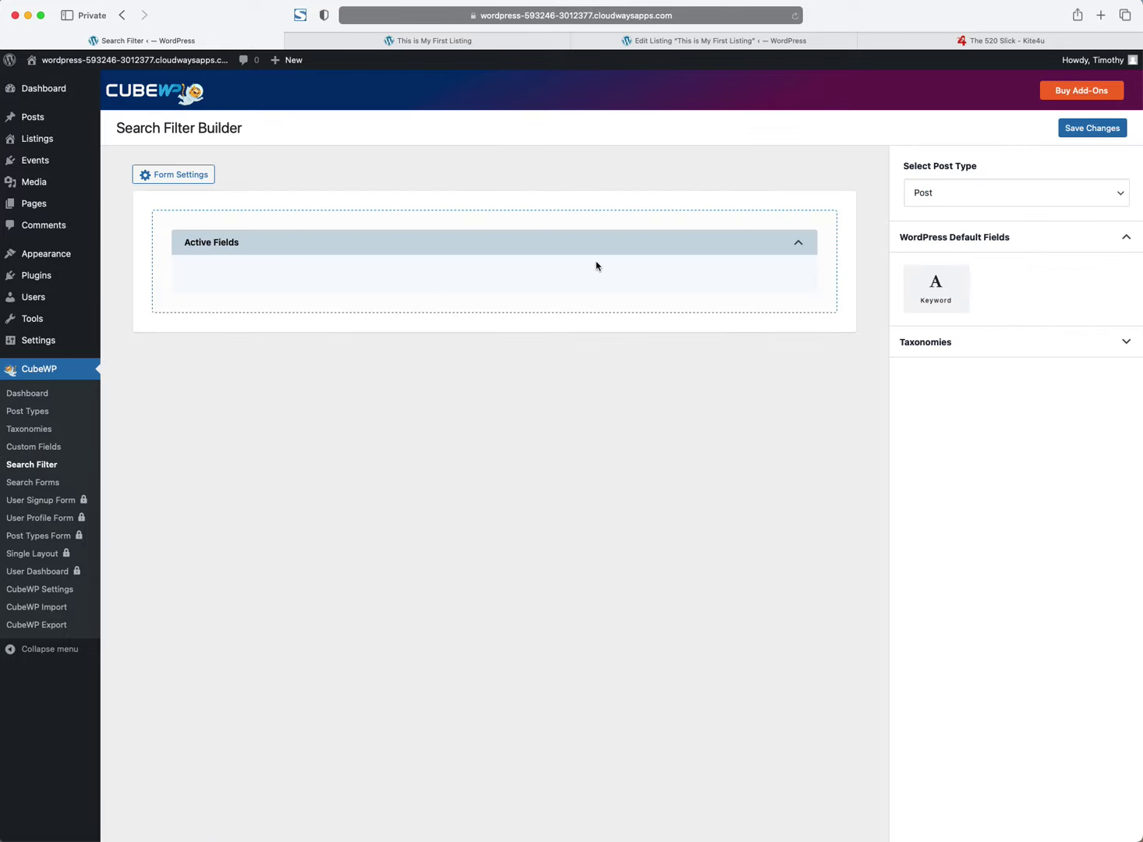
pyautogui.click(47, 483)
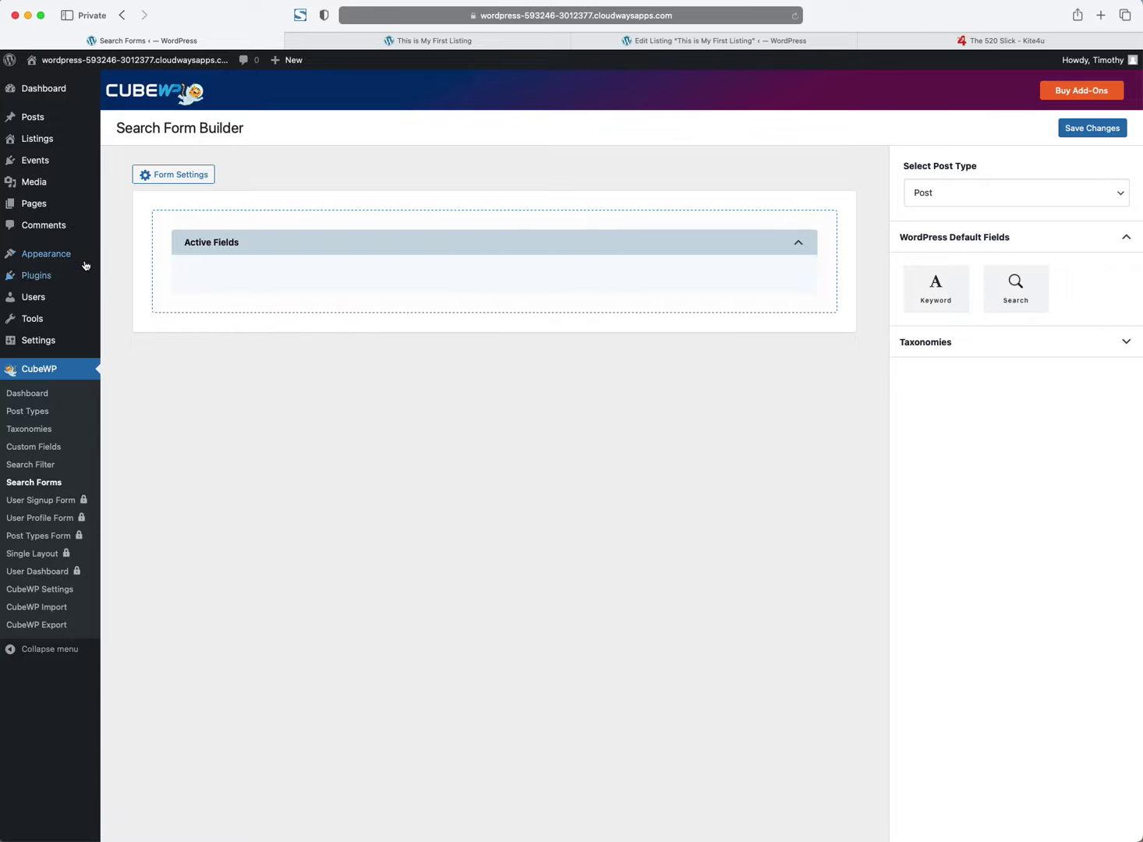
pyautogui.moveTo(63, 189)
pyautogui.moveTo(67, 263)
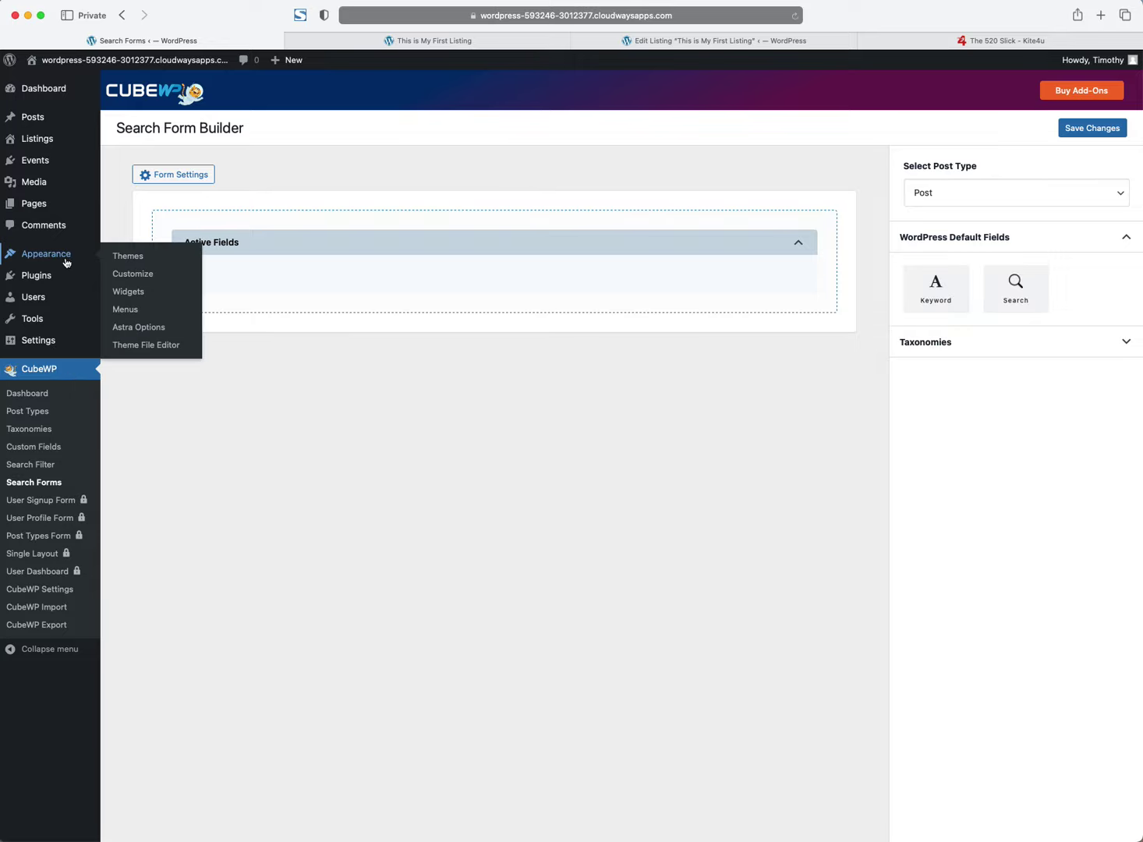
pyautogui.moveTo(62, 290)
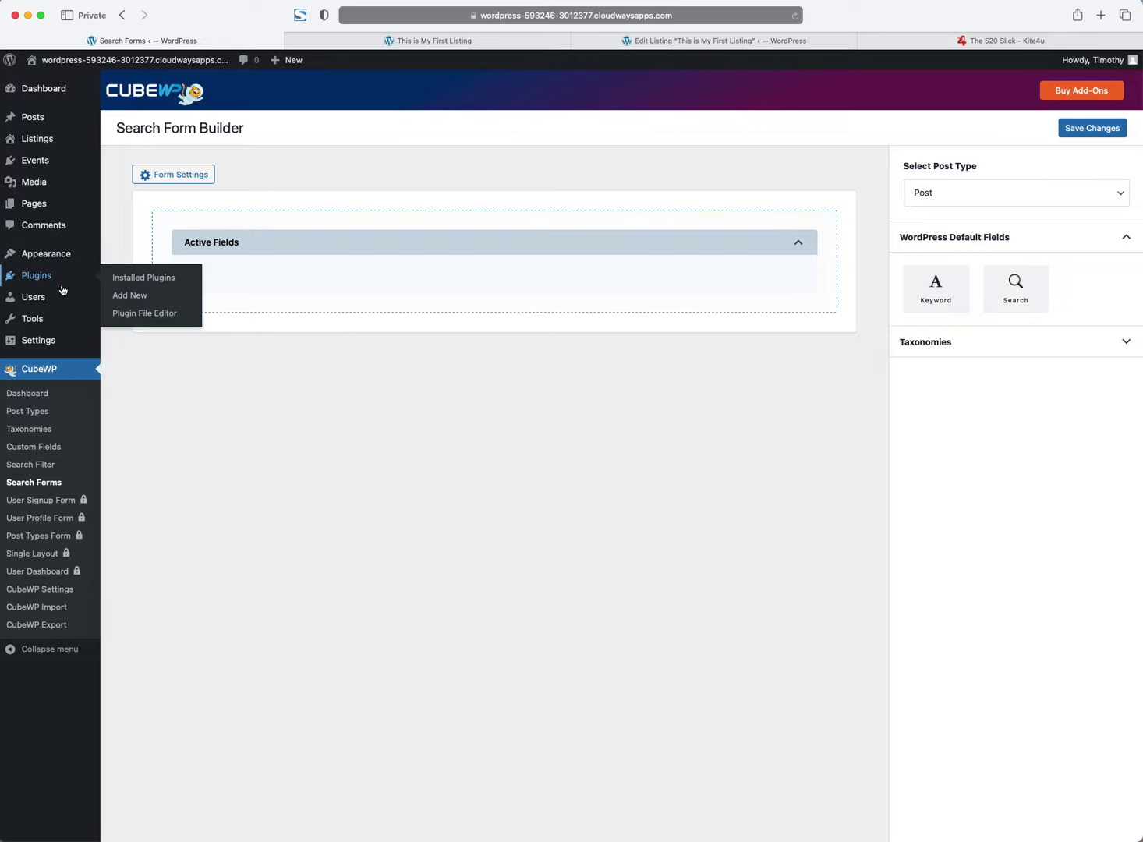